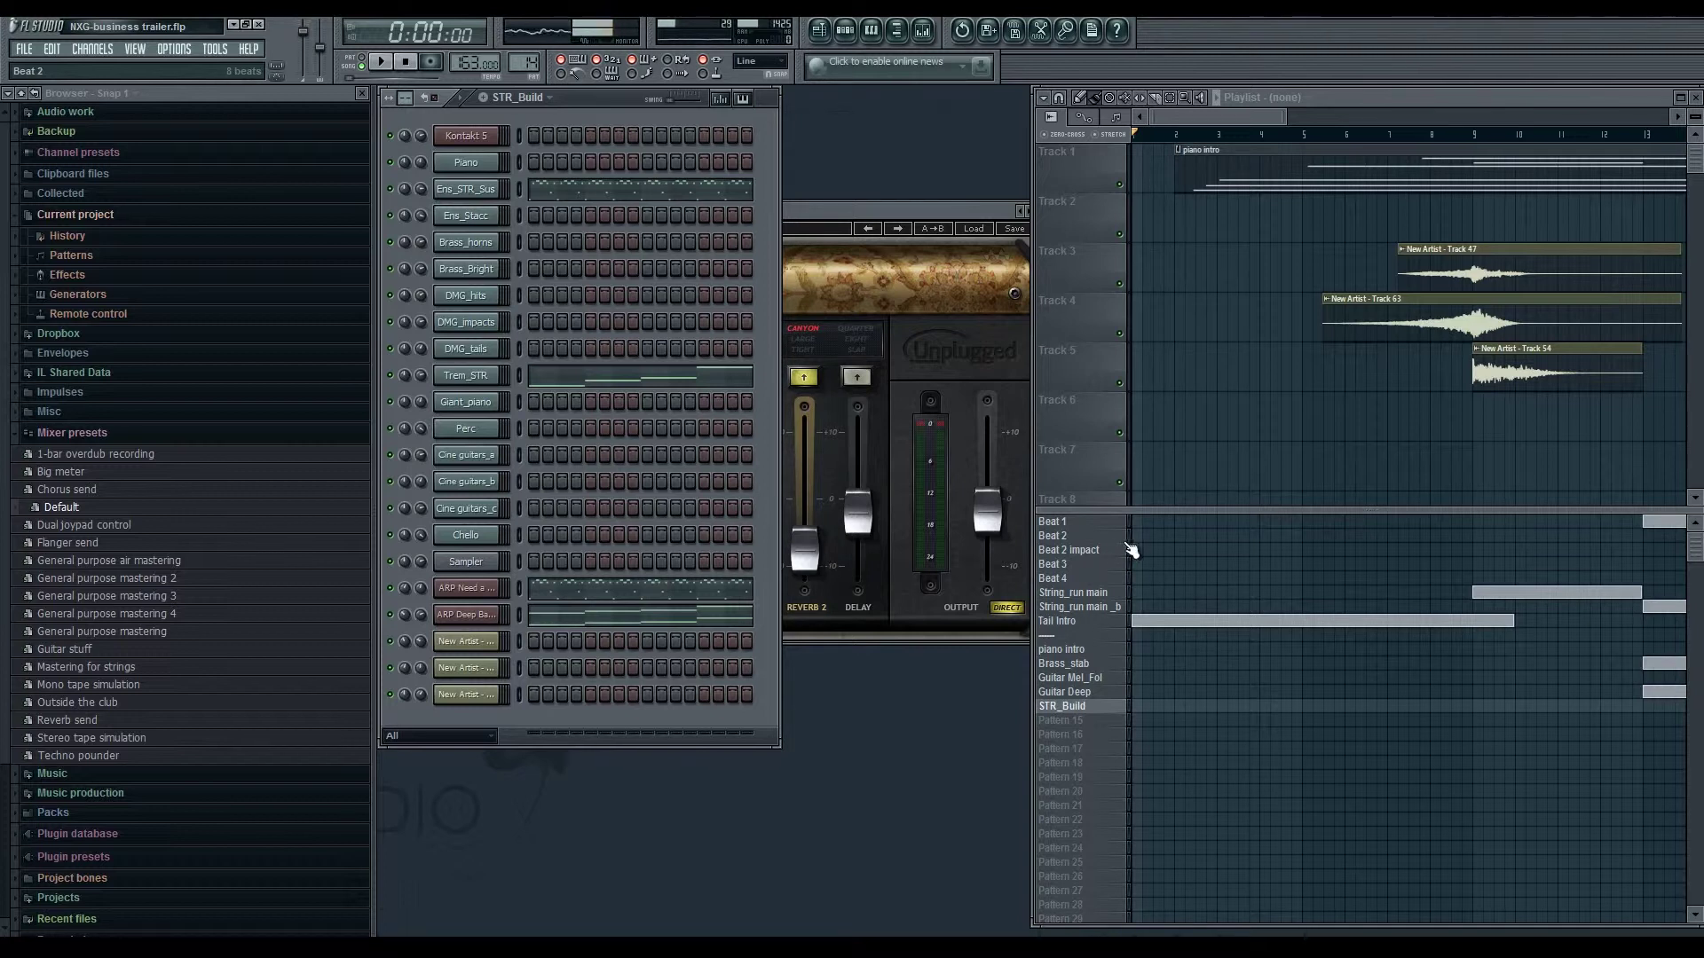
- Step through patterns Beat 2, Beat 2 impact, Beat 3, Beat 4, String_run main, String_run main _b and Tail Intro
click(1103, 535)
click(1105, 551)
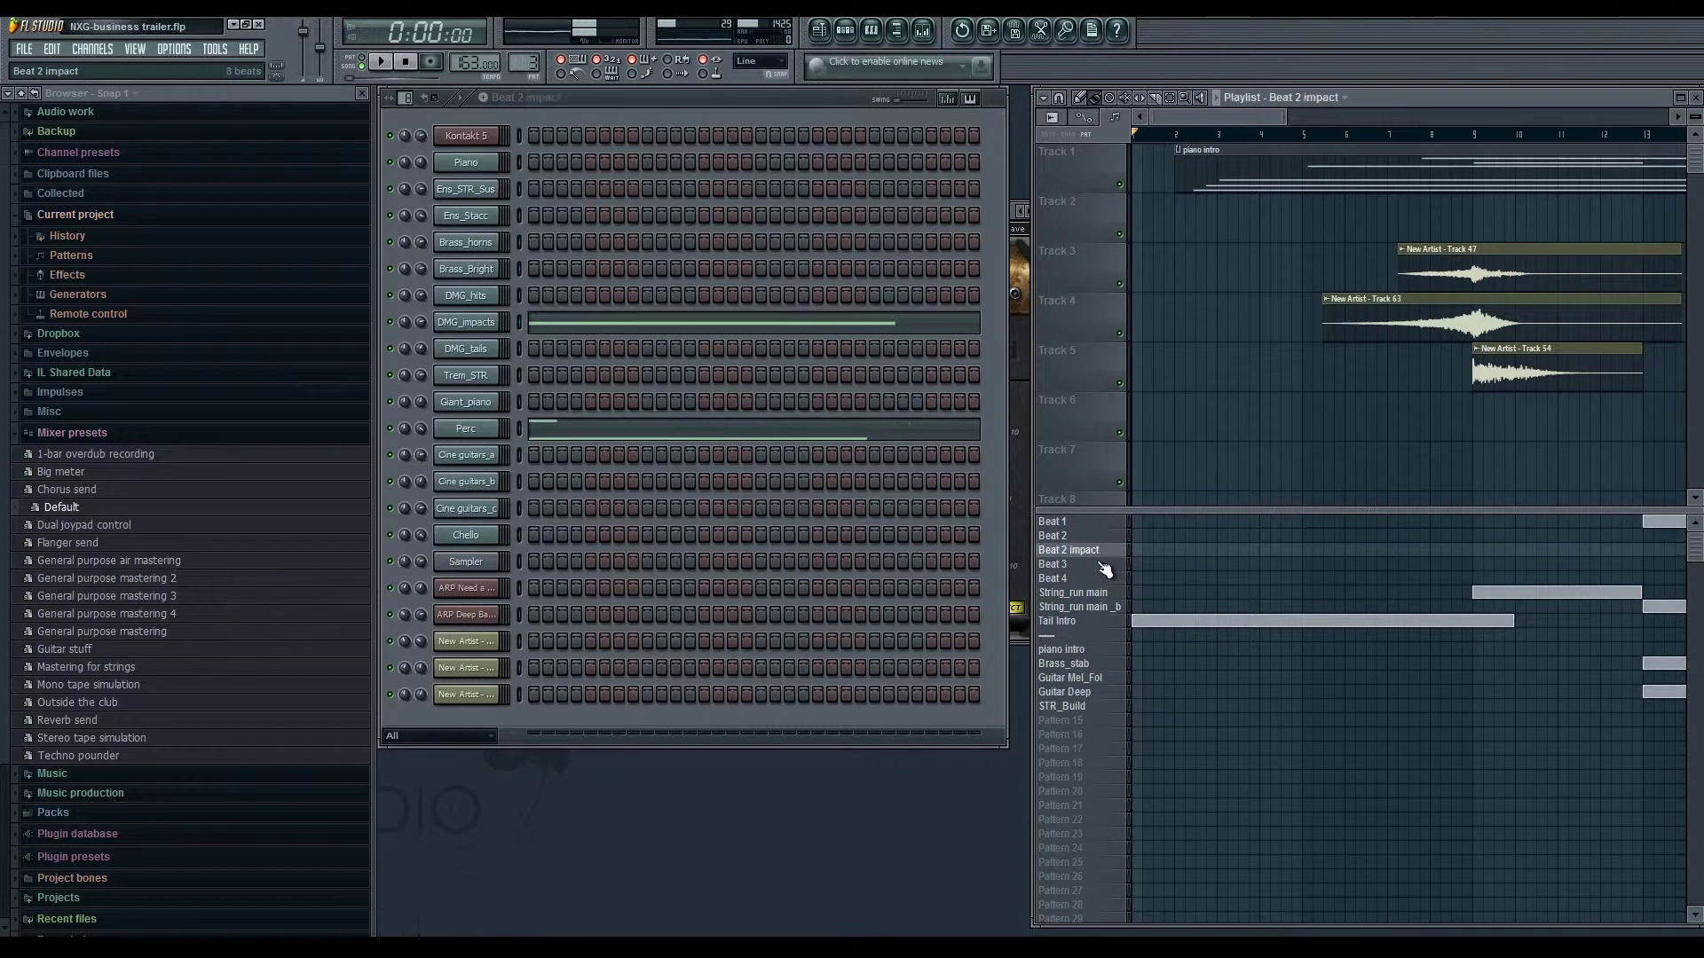
click(1101, 564)
click(1089, 579)
click(1090, 593)
click(1089, 607)
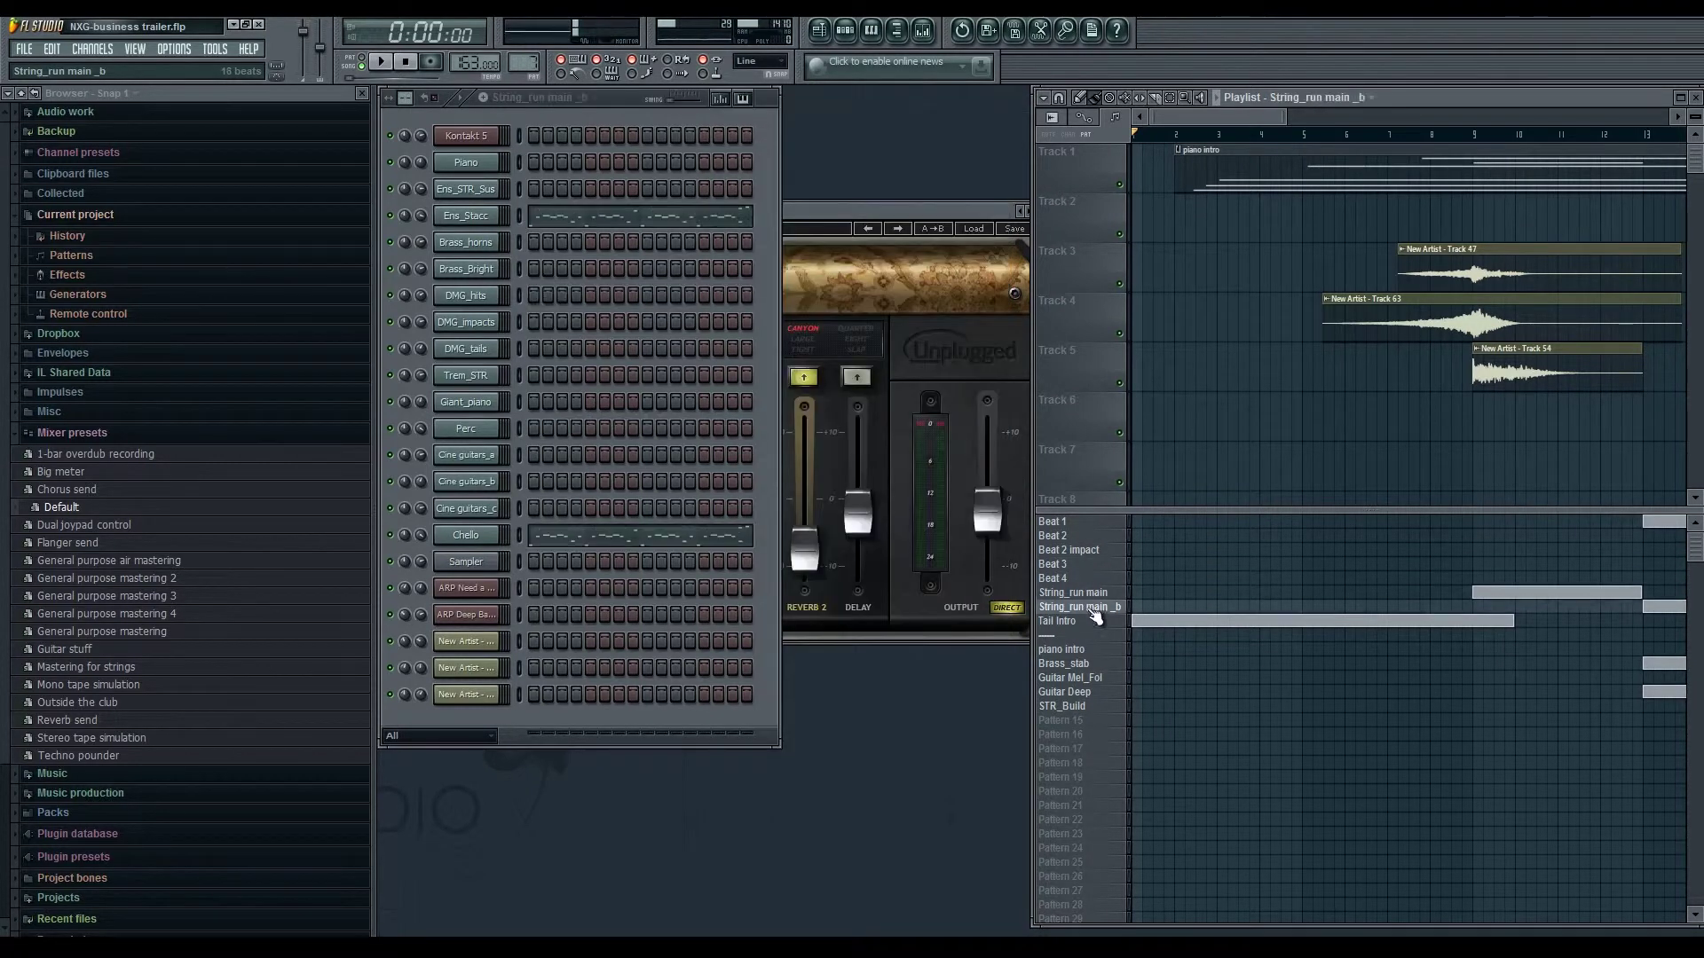
click(1088, 621)
- Continue through piano intro, Brass_stab, Guitar Mel_Fol, Guitar Deep and STR_Build, then return to Beat 1 and the divider
click(1085, 650)
click(1093, 664)
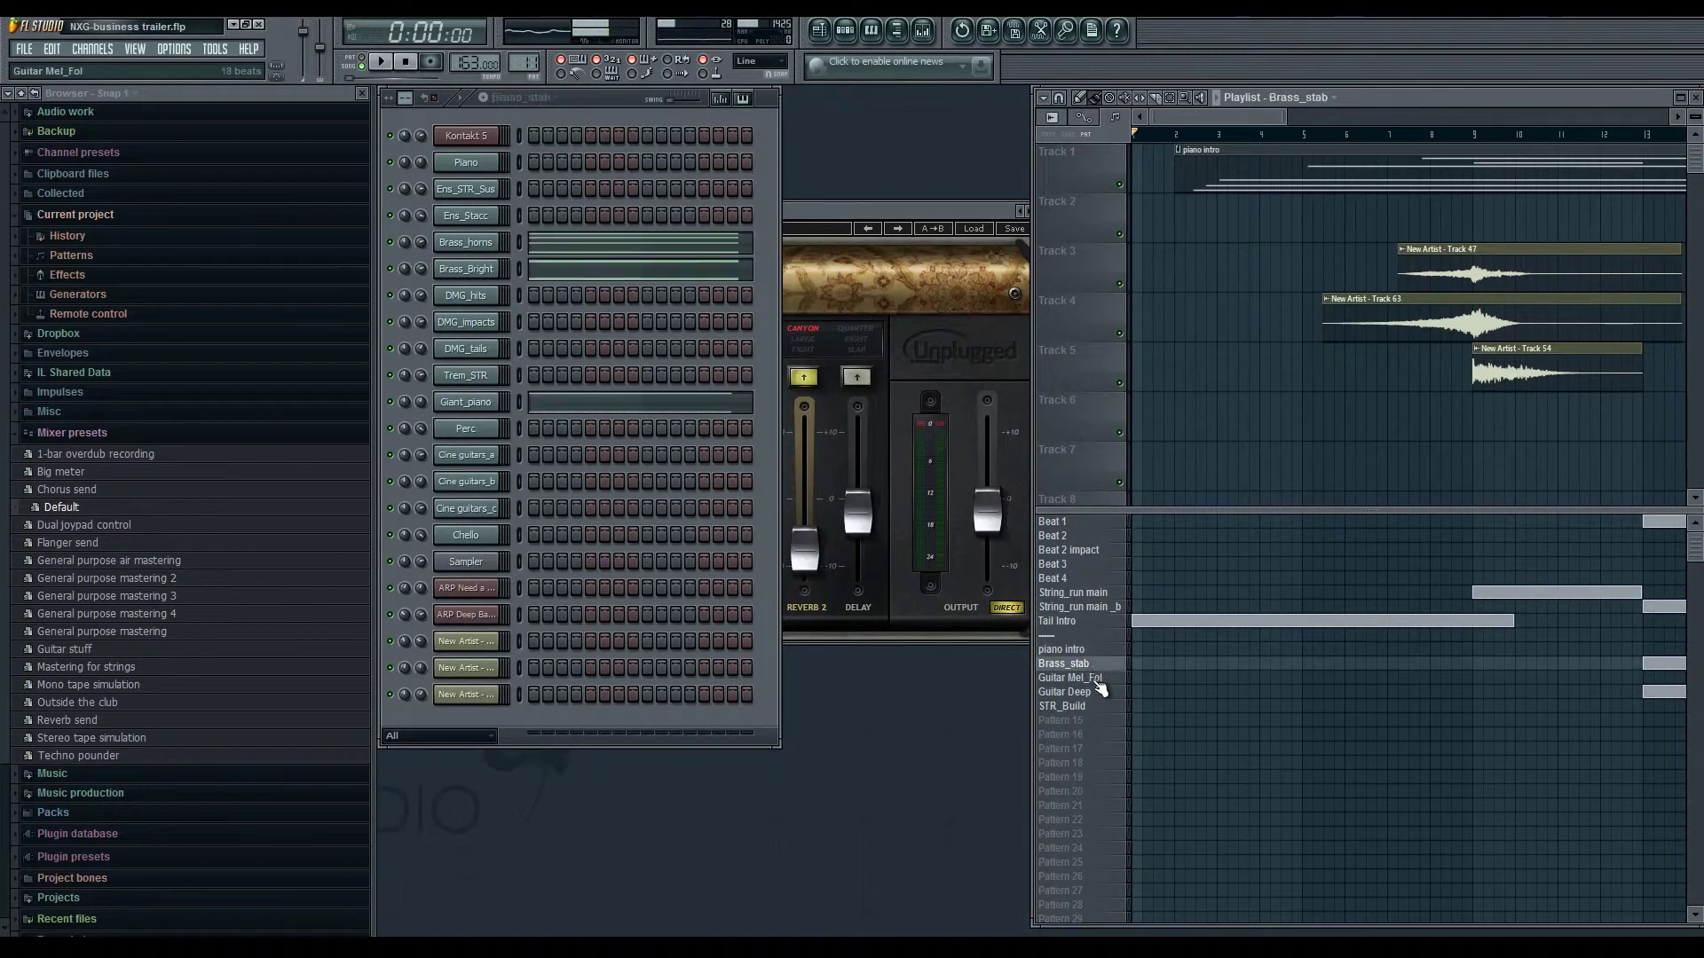
click(1099, 678)
click(1100, 692)
click(1100, 707)
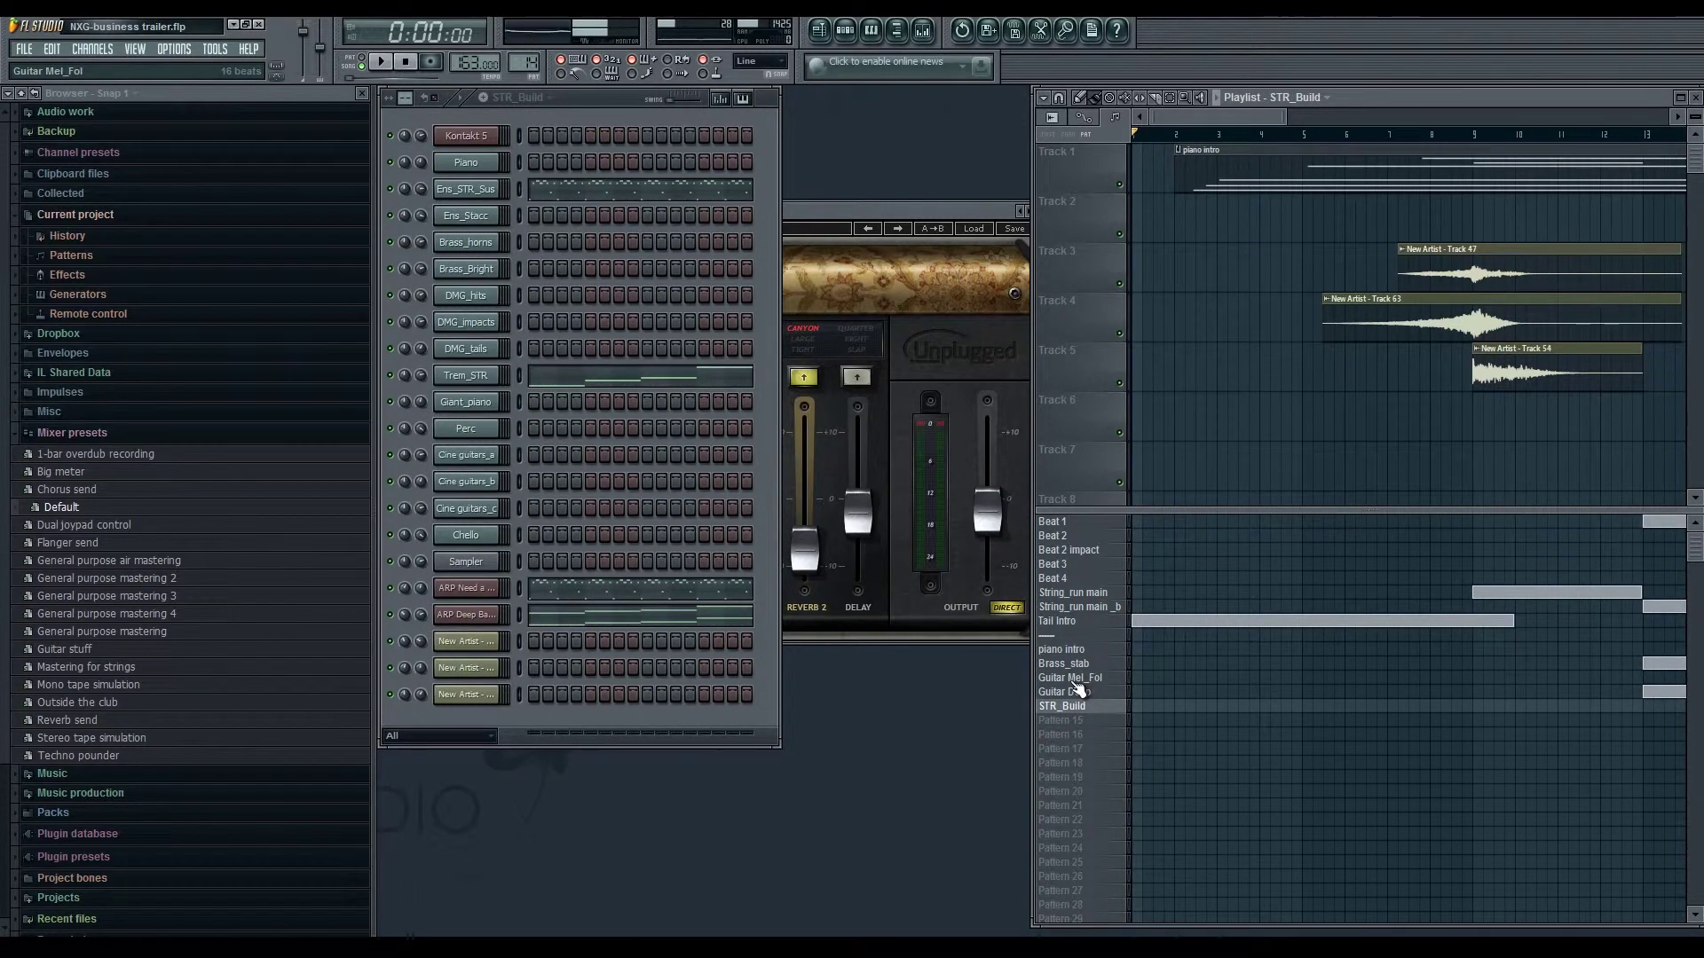
click(1071, 524)
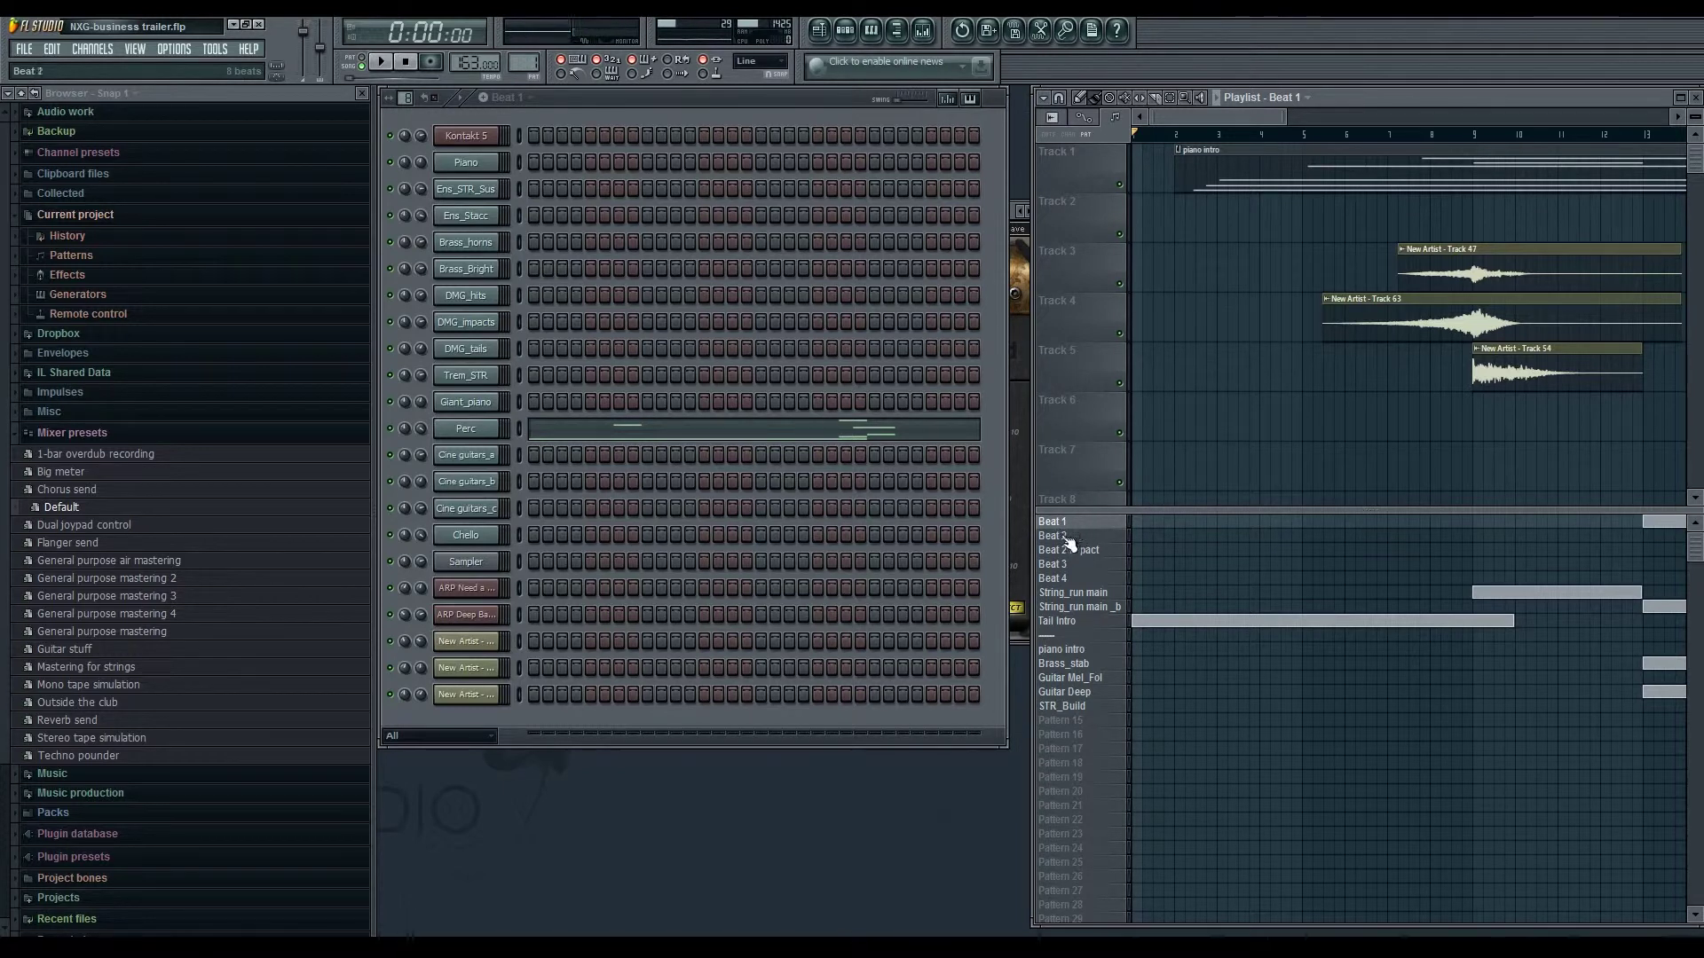
click(1065, 636)
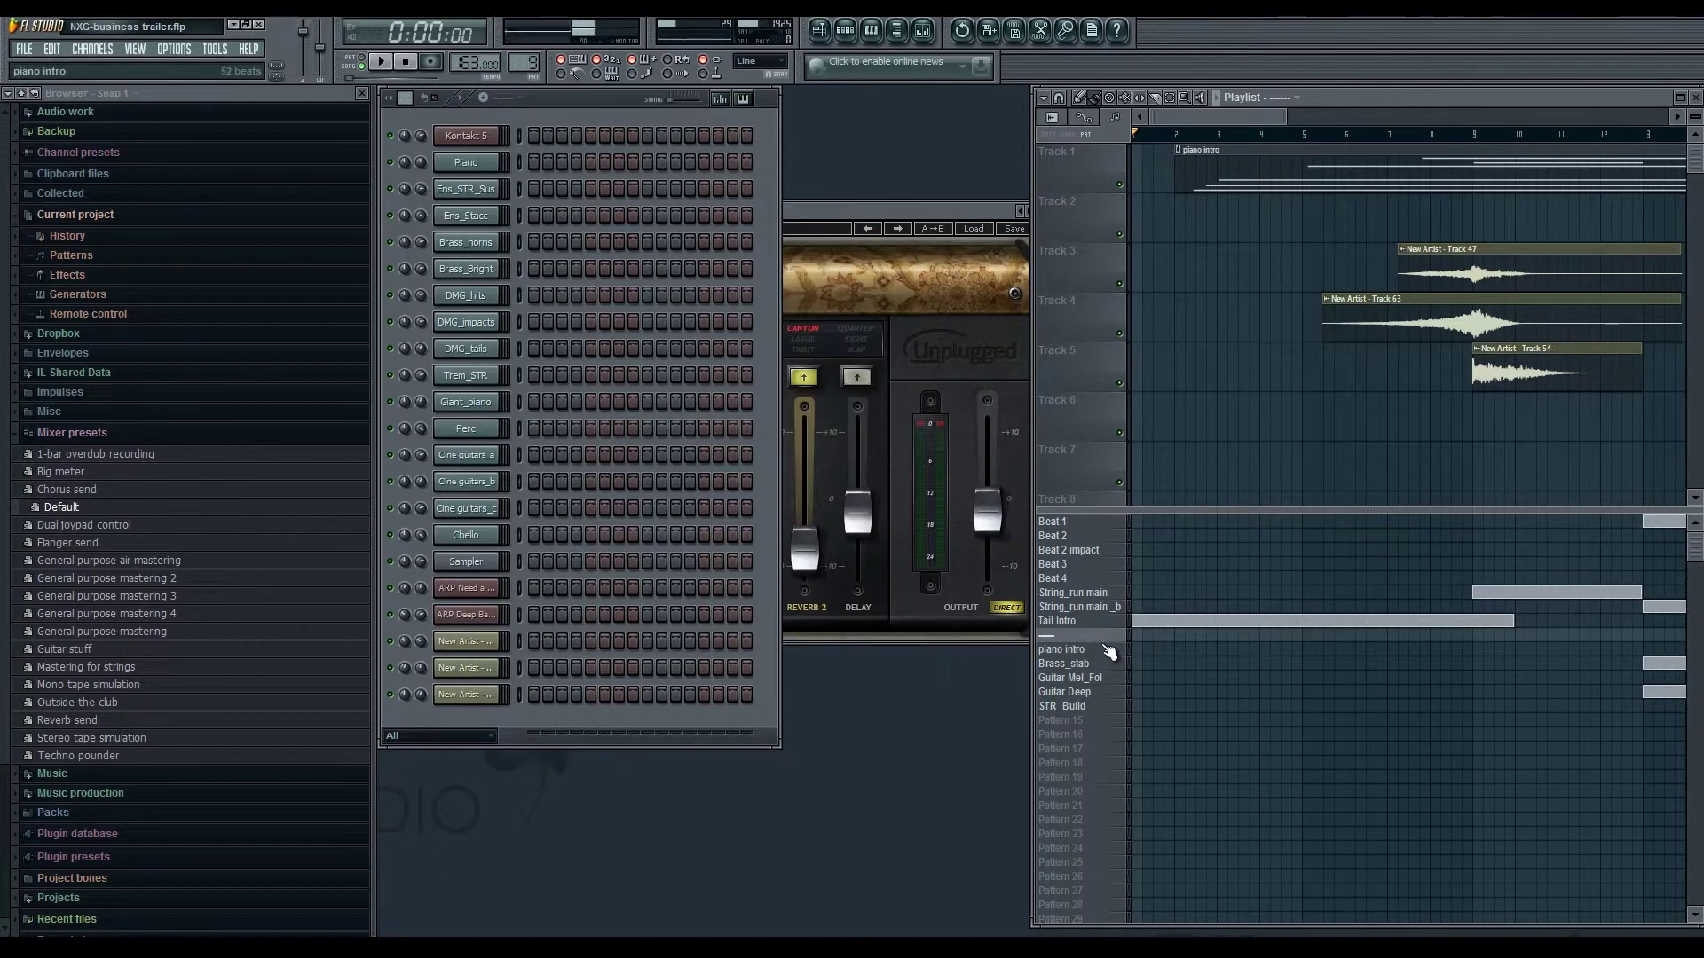
- Cancel a rename of the divider pattern, then maximize the Playlist to show the whole arrangement
key(F2)
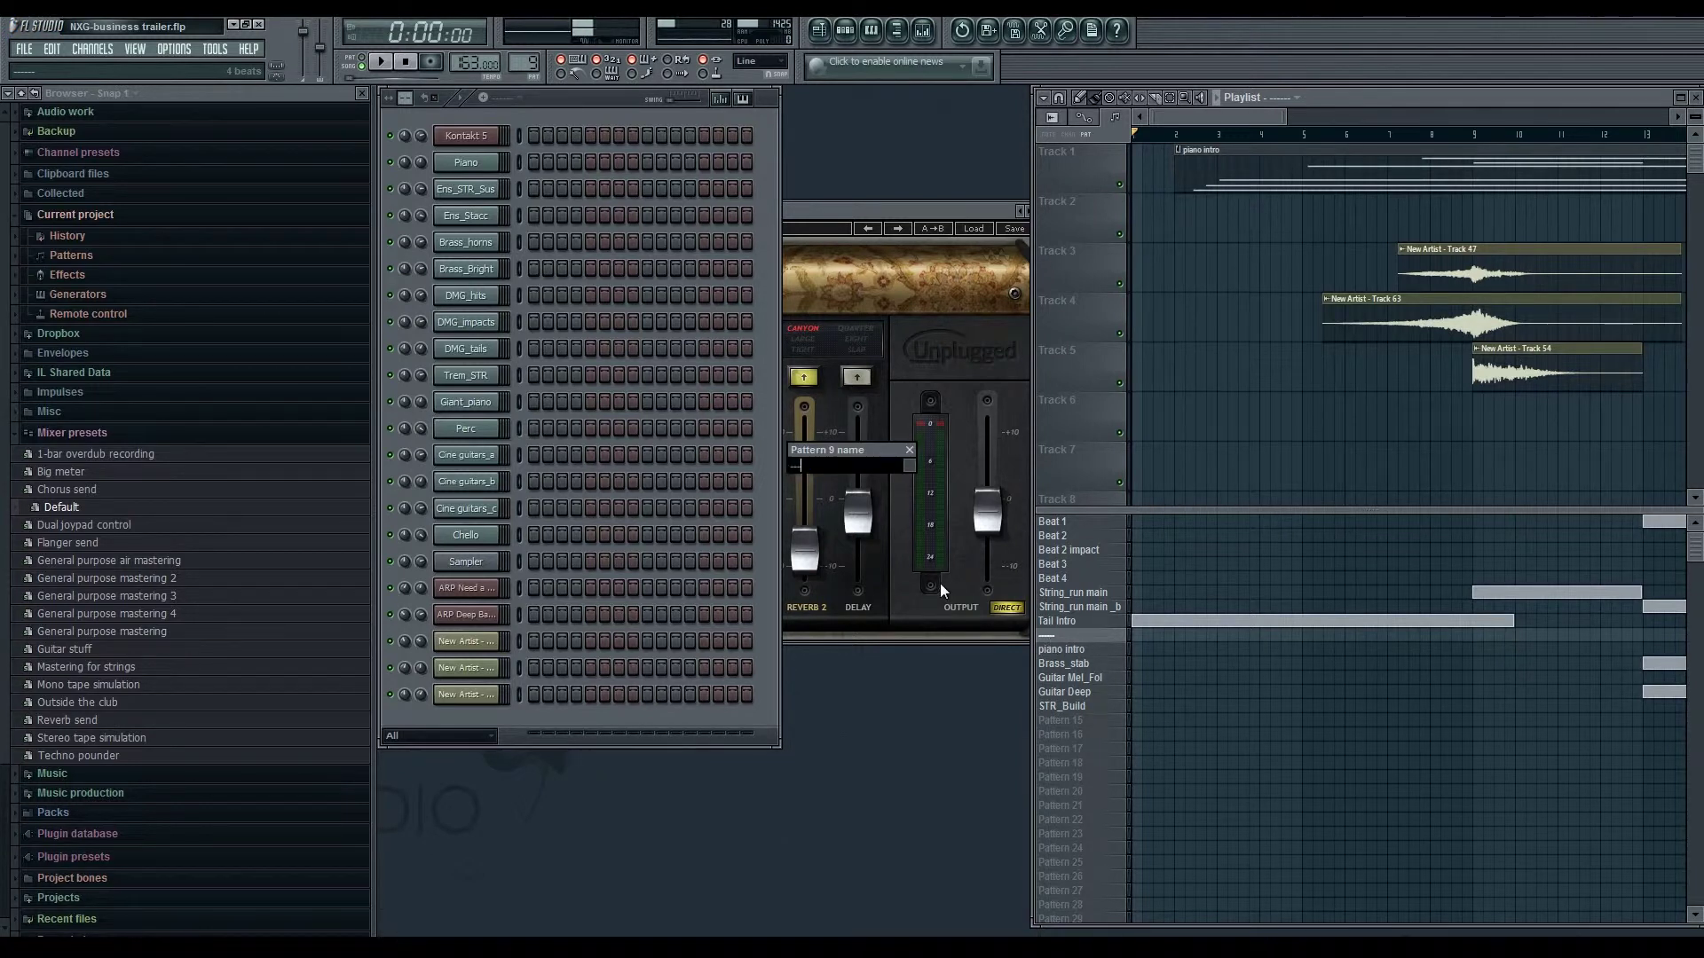
key(Escape)
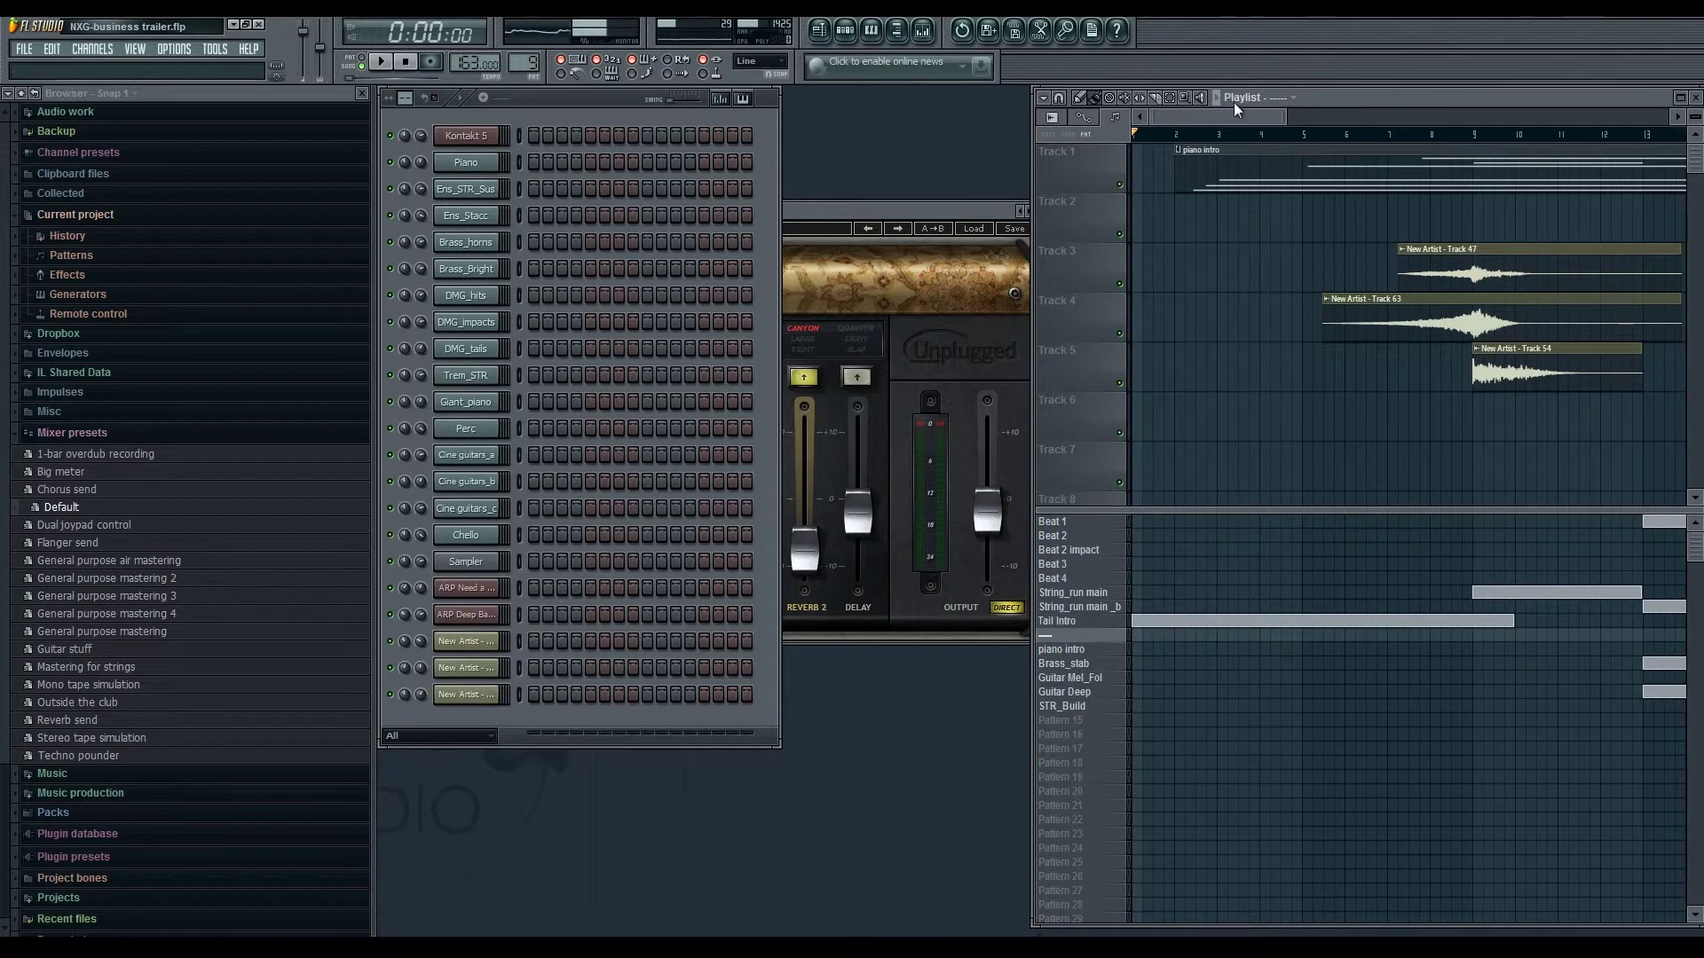
key(Return)
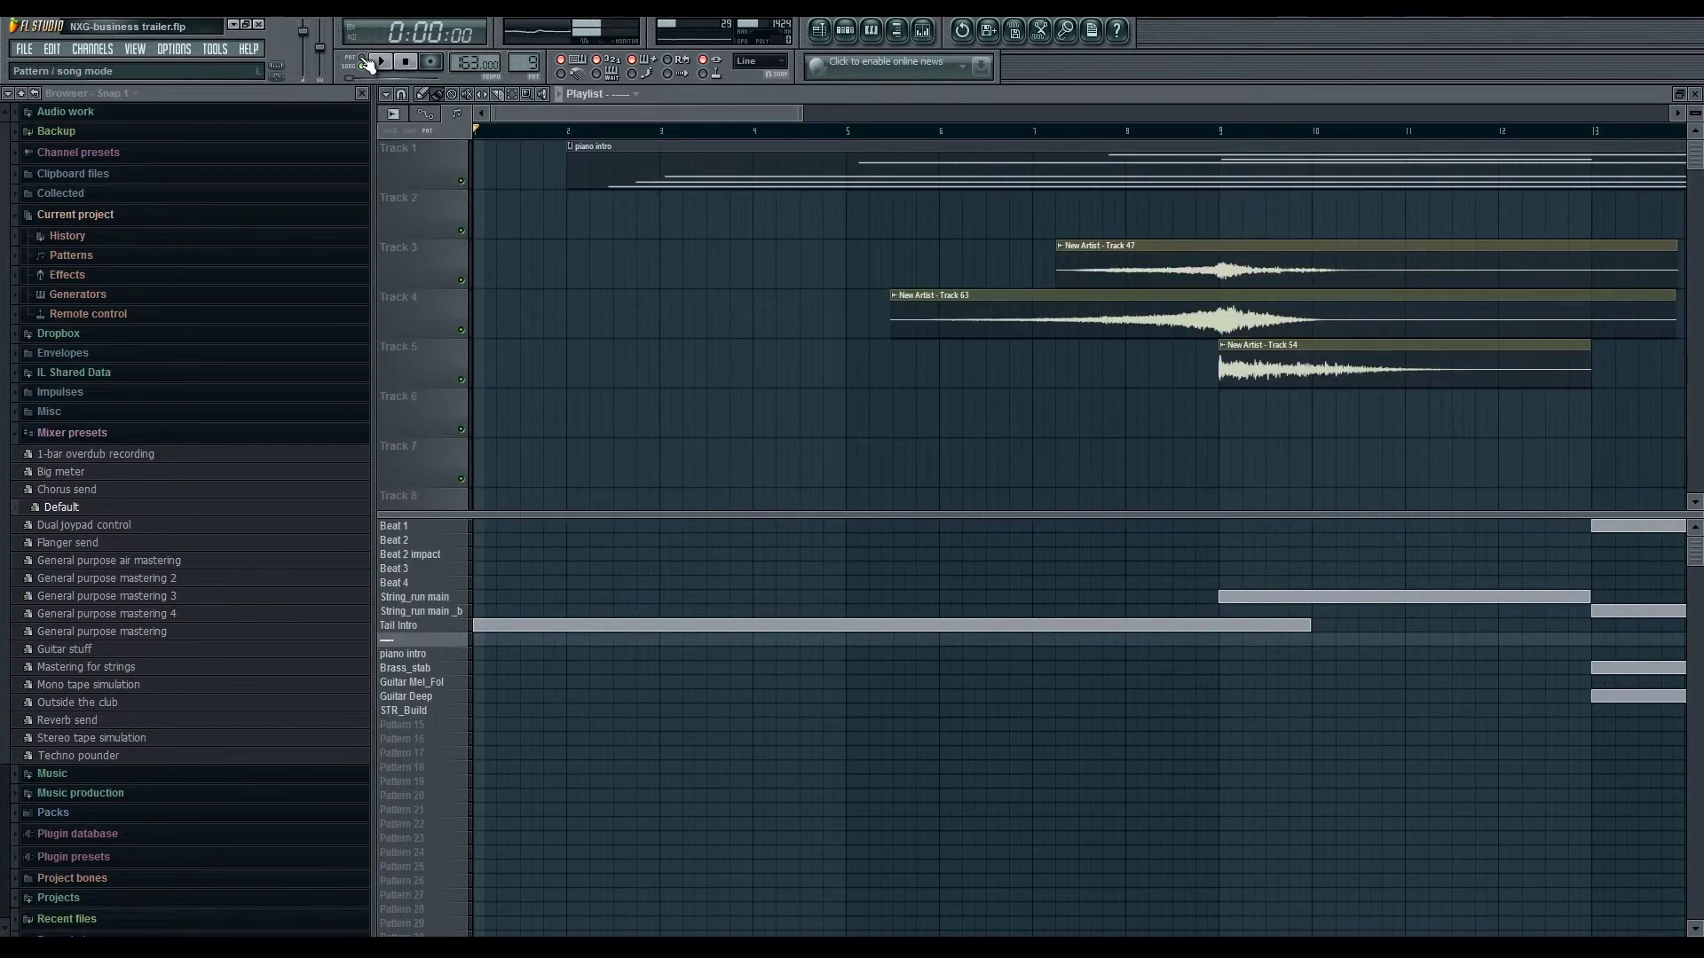
- Make Beat 1 current, restore the channel rack, and briefly check the Perc channel settings
click(427, 530)
key(Return)
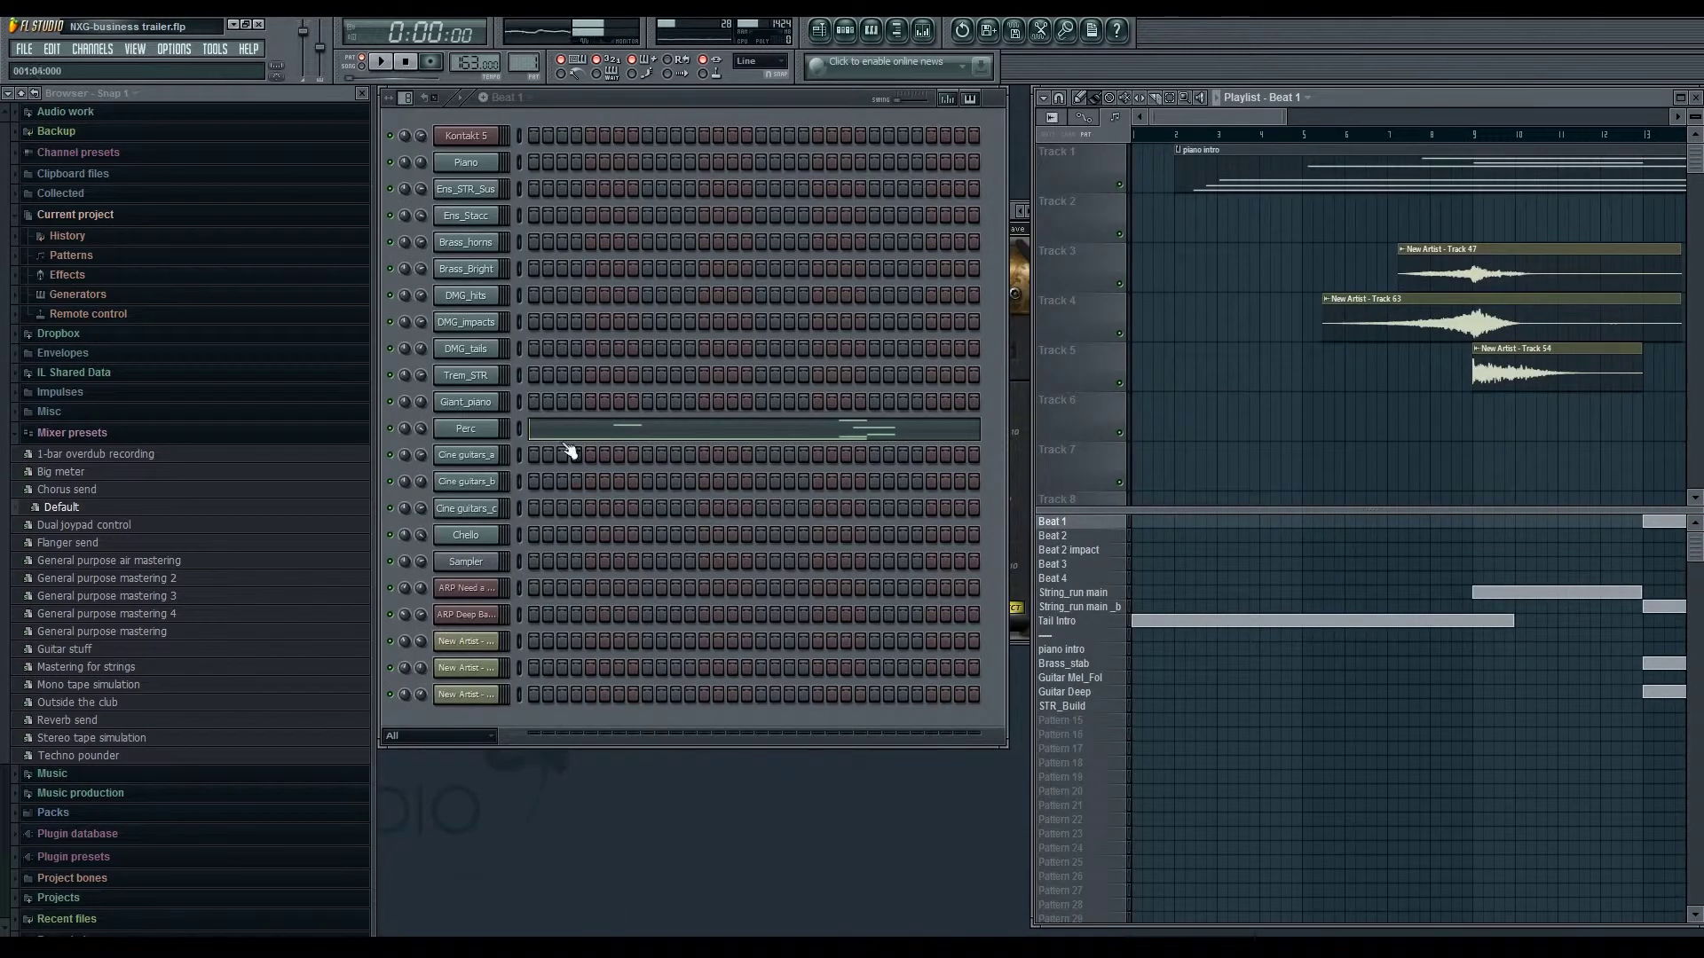
click(470, 429)
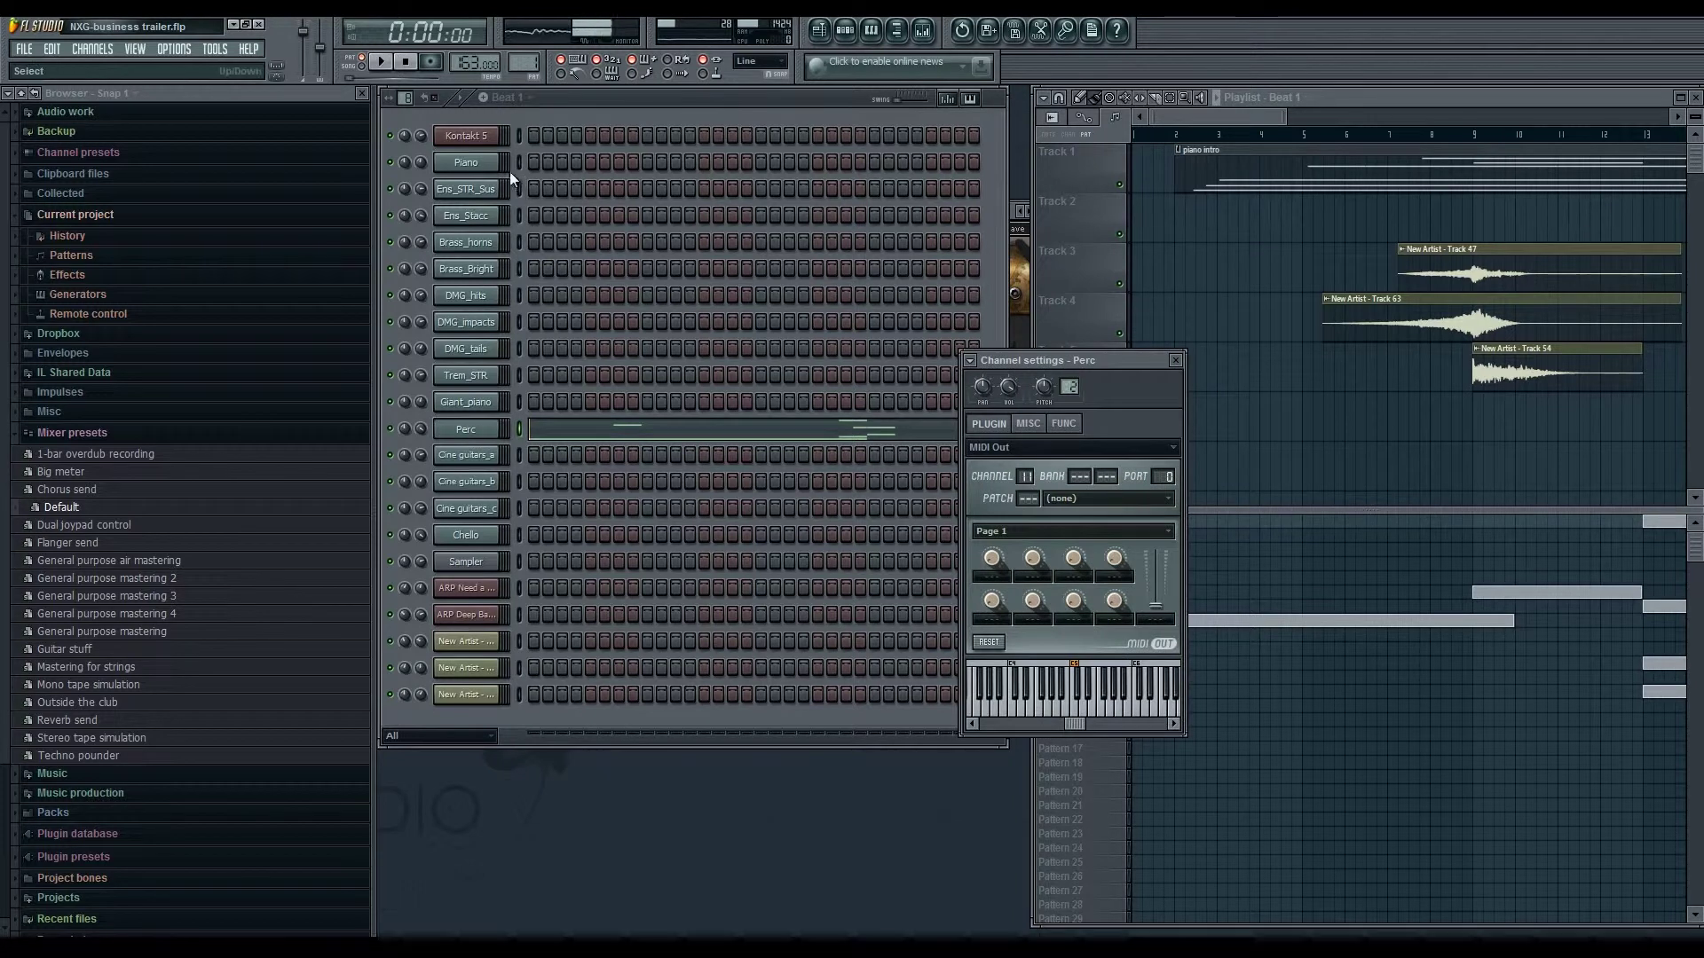
click(1174, 360)
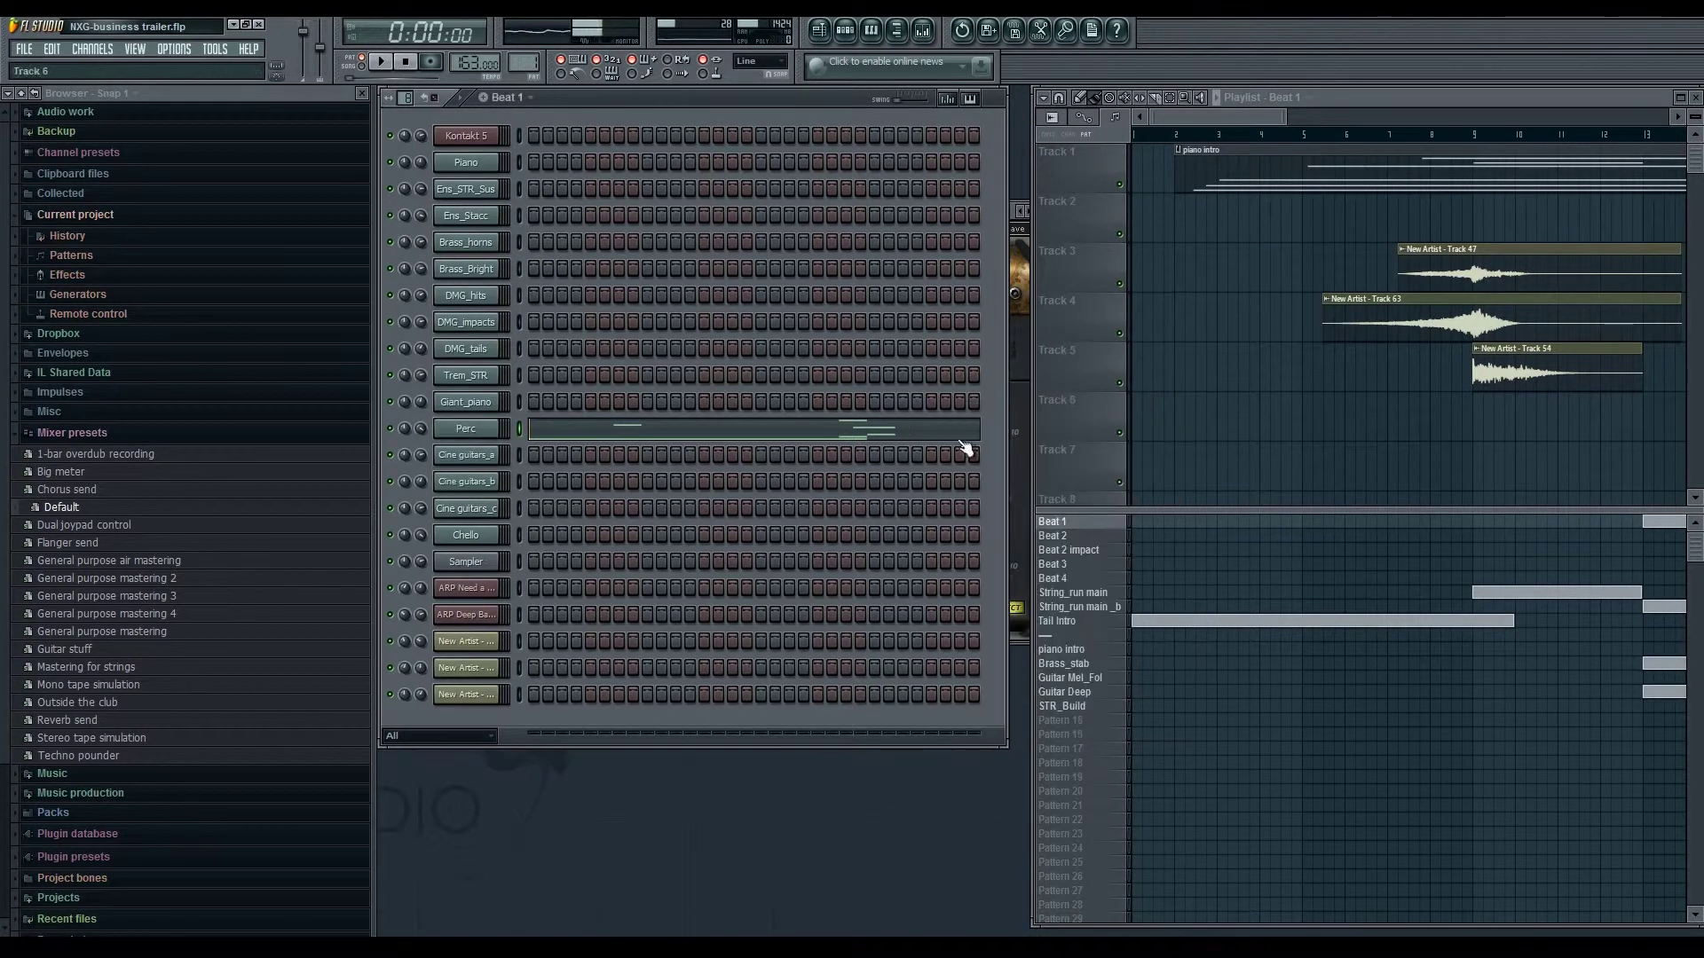
- Play Beat 1's Perc notes in the piano roll, then move to the Beat 2 pattern
click(754, 430)
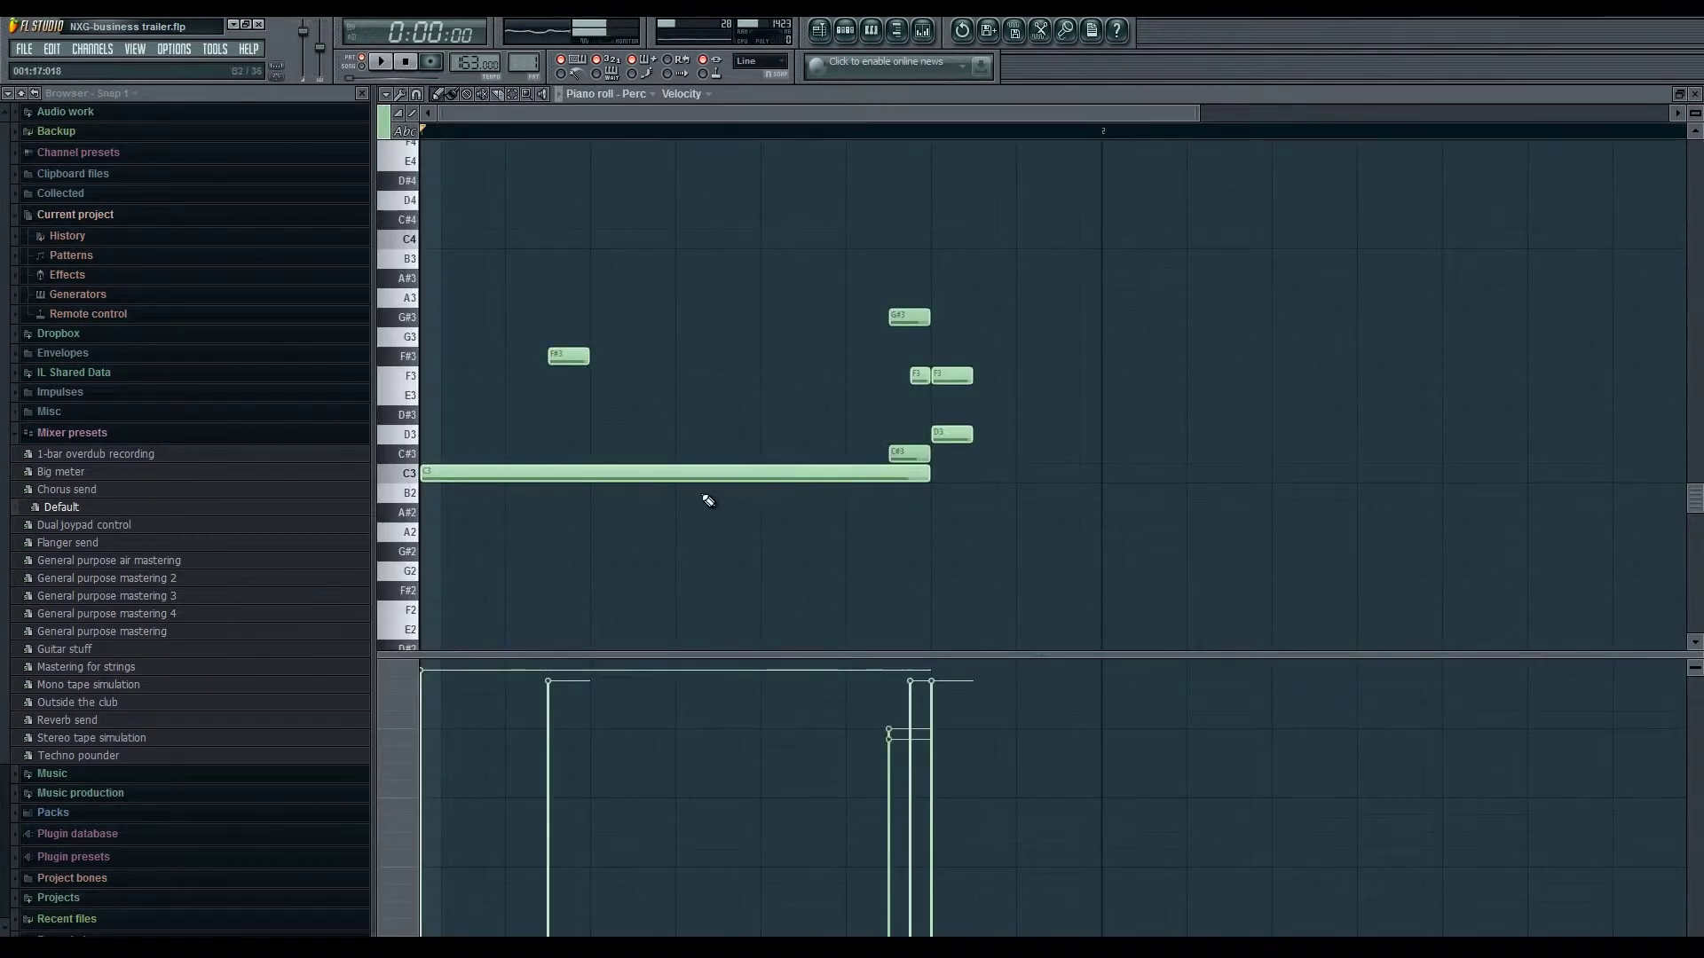
key(space)
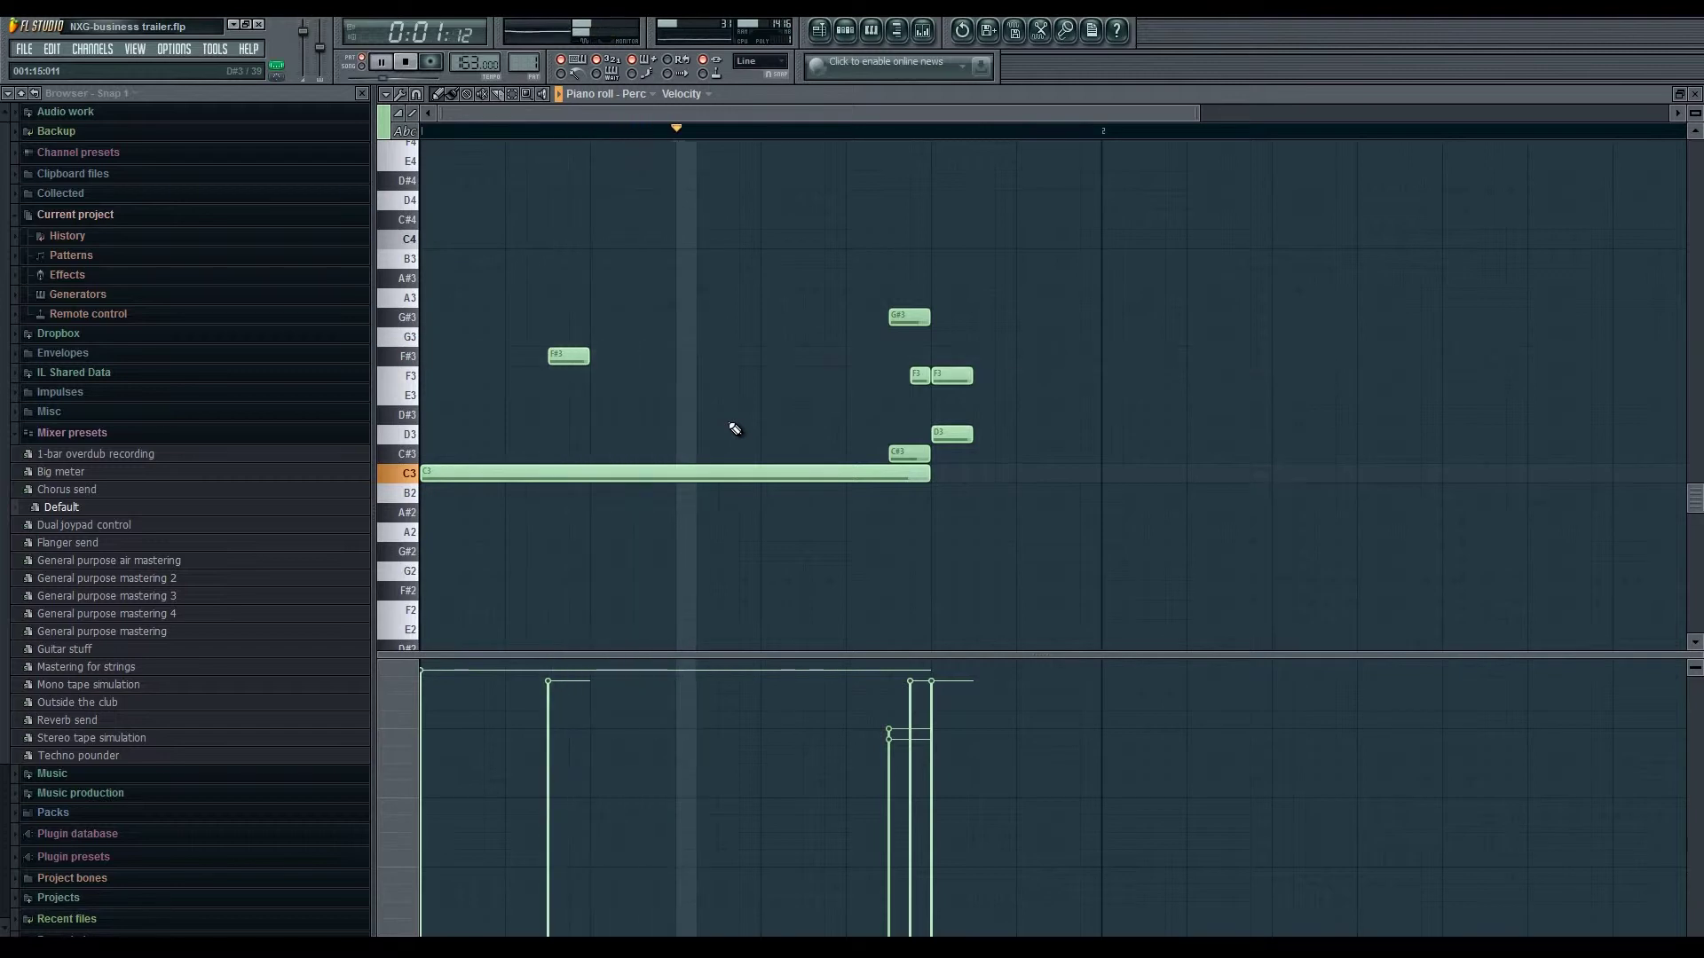
key(space)
key(F7)
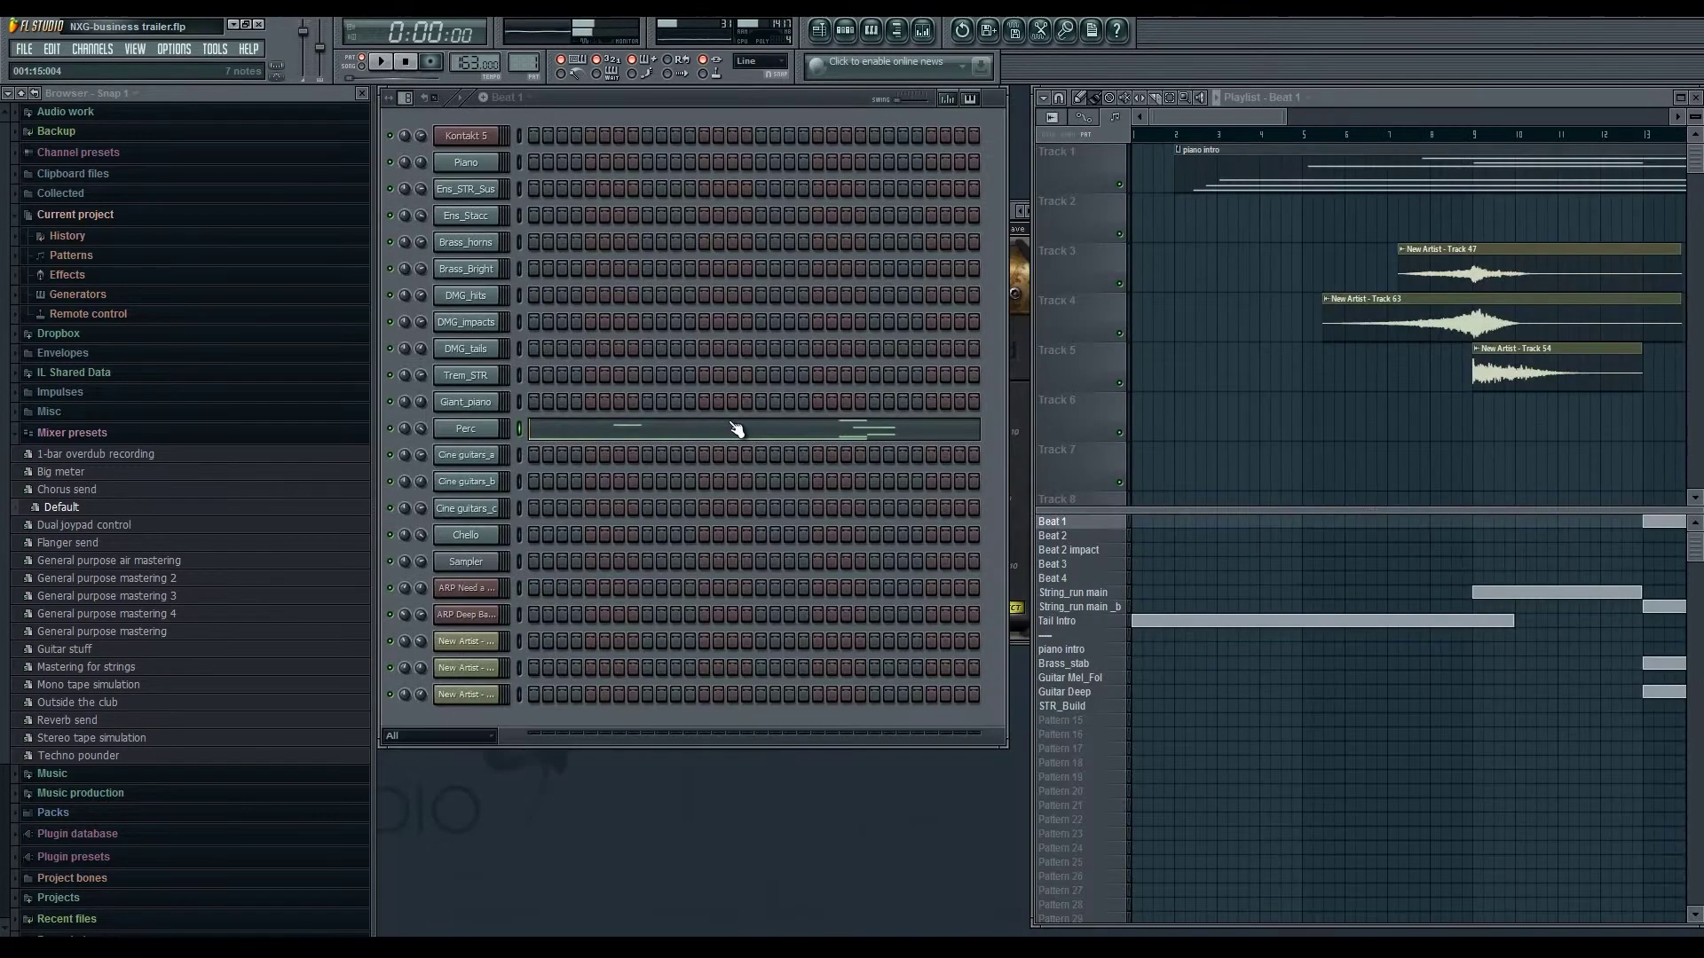
key(KP_Add)
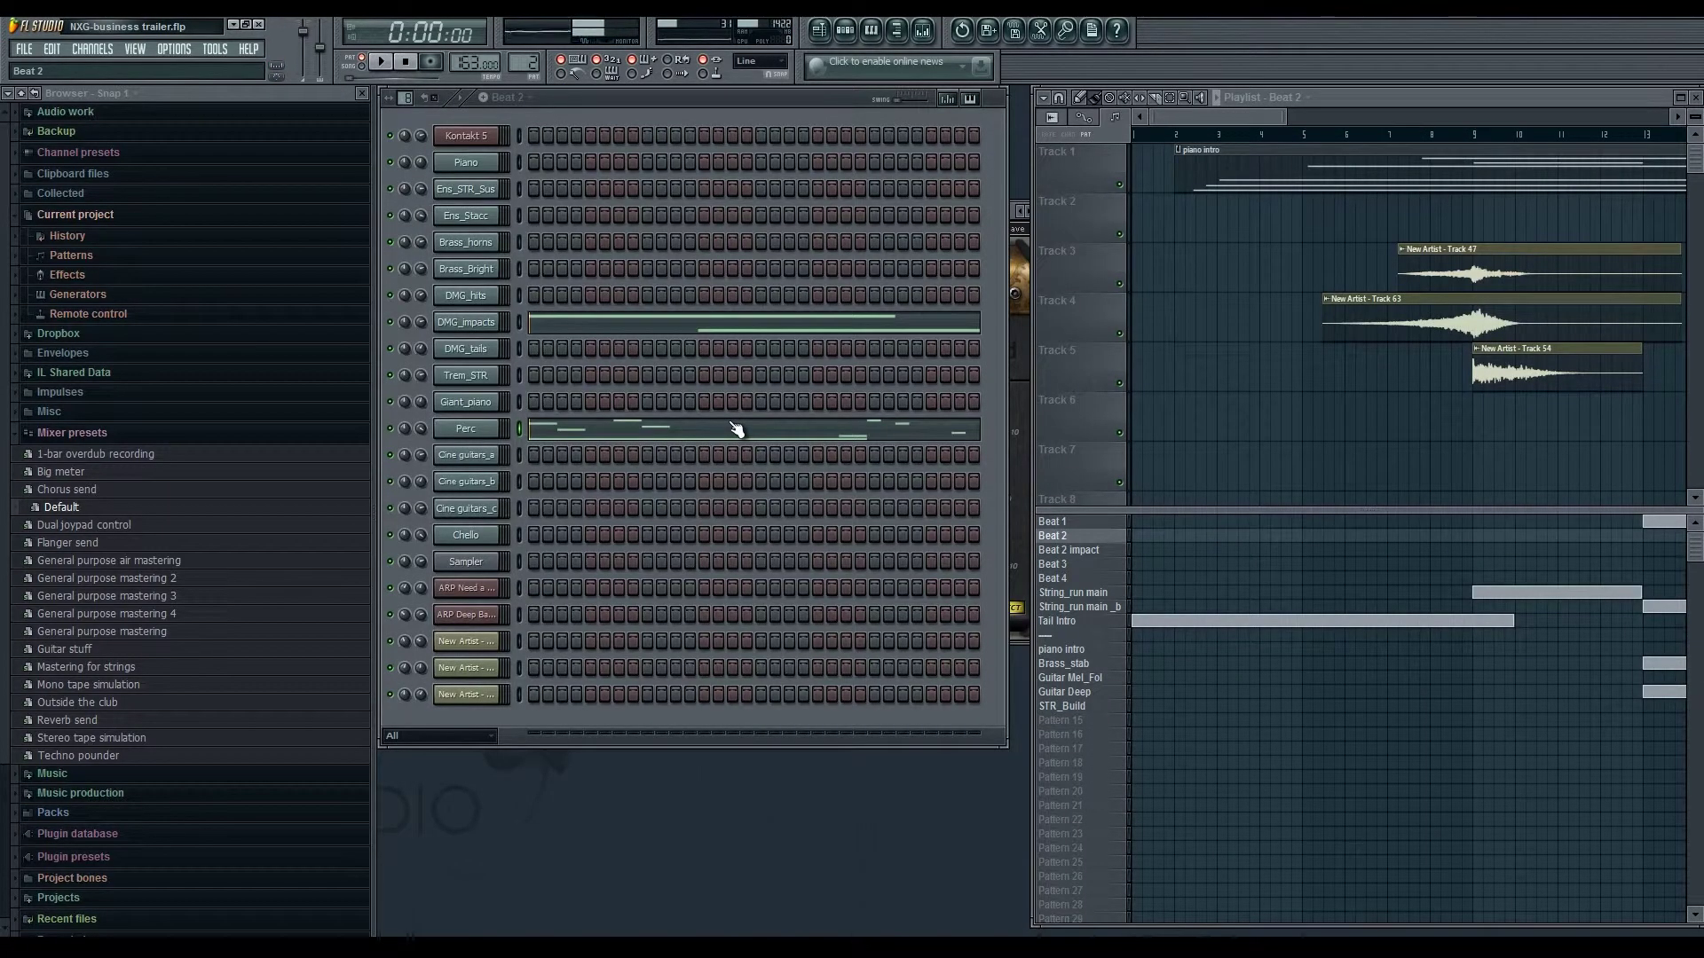
- Audition Beat 2's DMG_impacts notes twice, then play the pattern and bring up its Perc notes
click(578, 334)
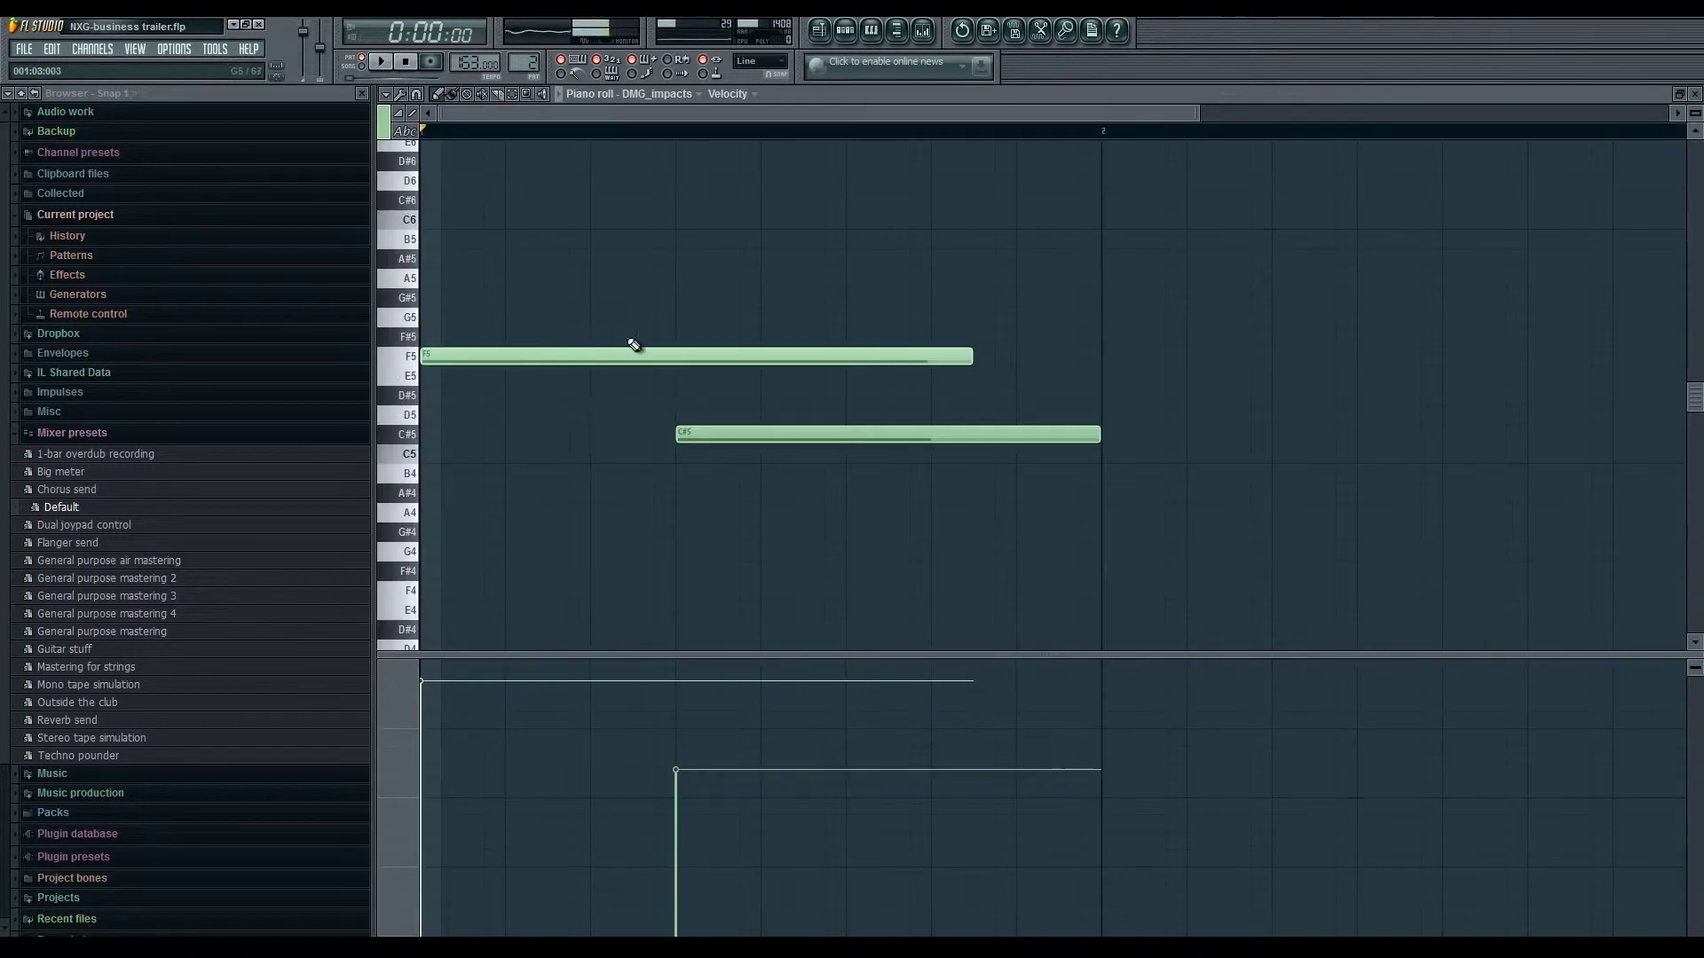
key(space)
key(space)
key(F7)
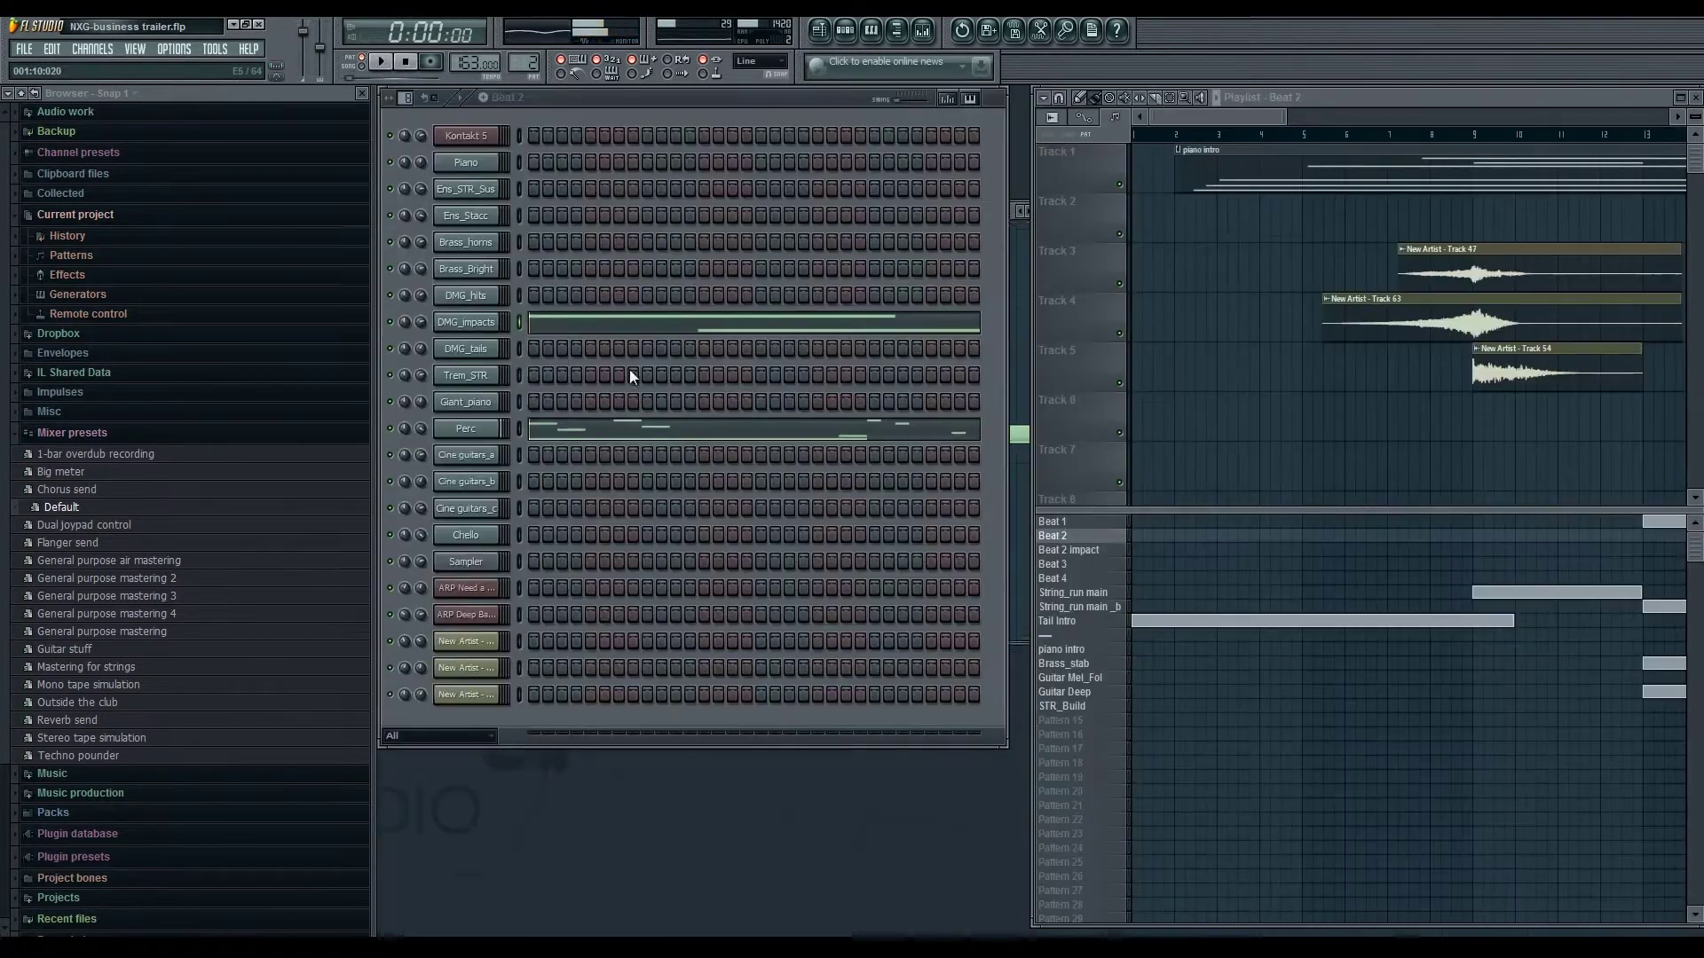
key(space)
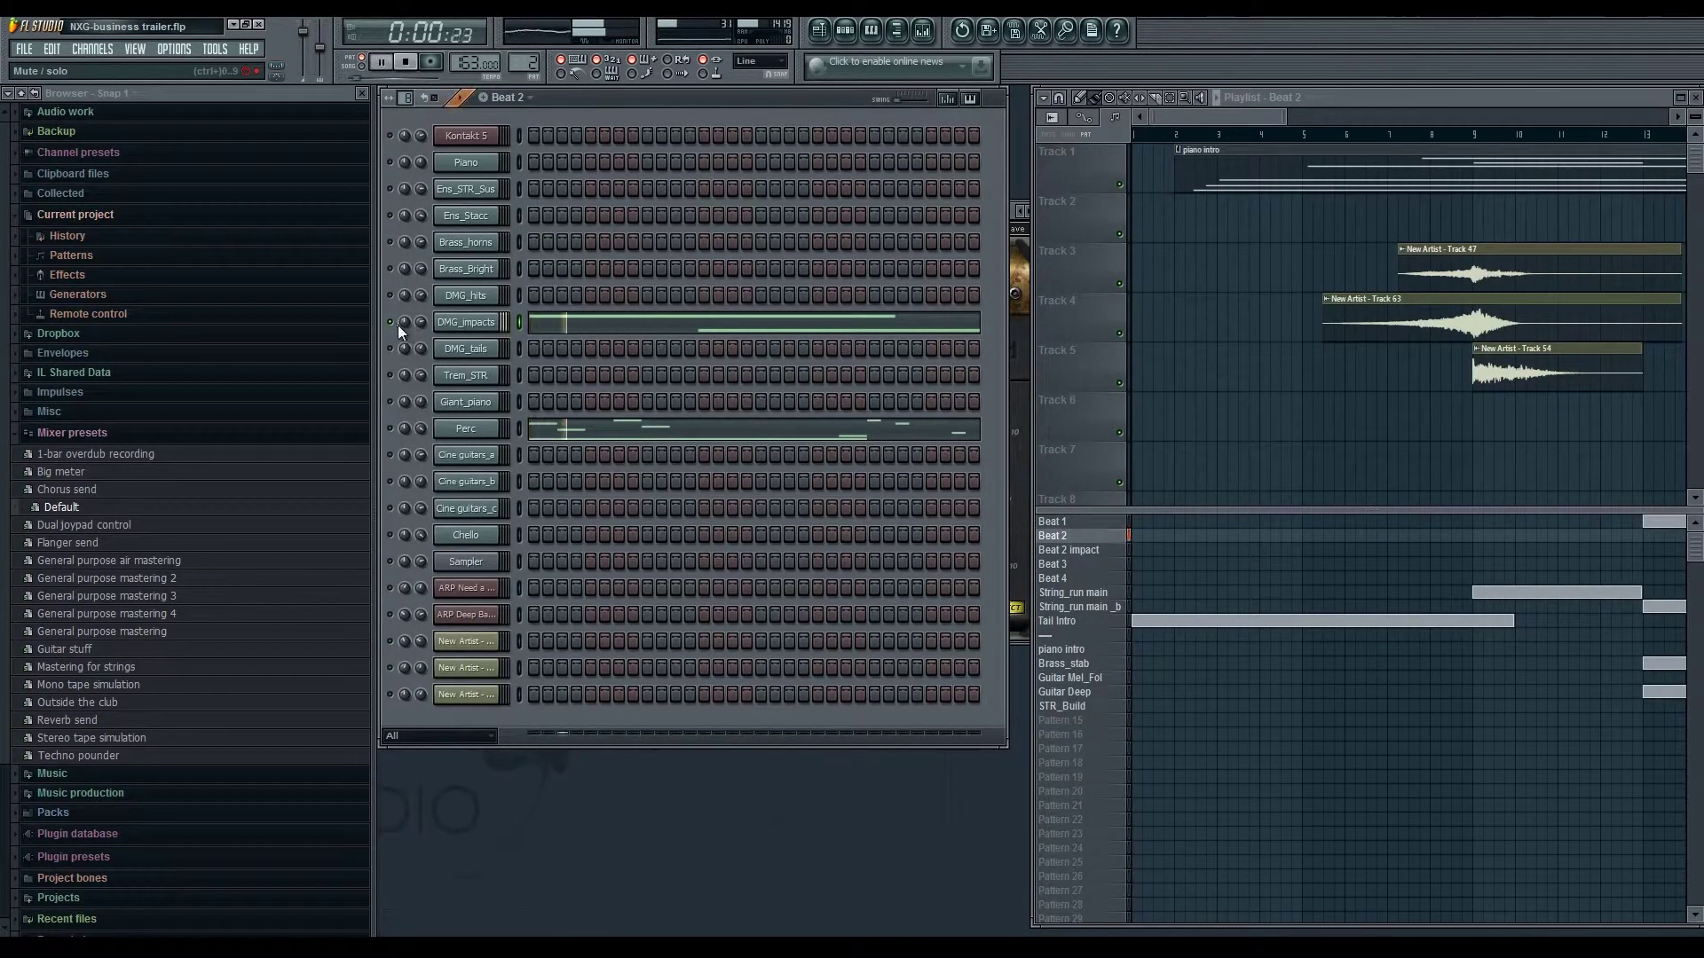
click(651, 331)
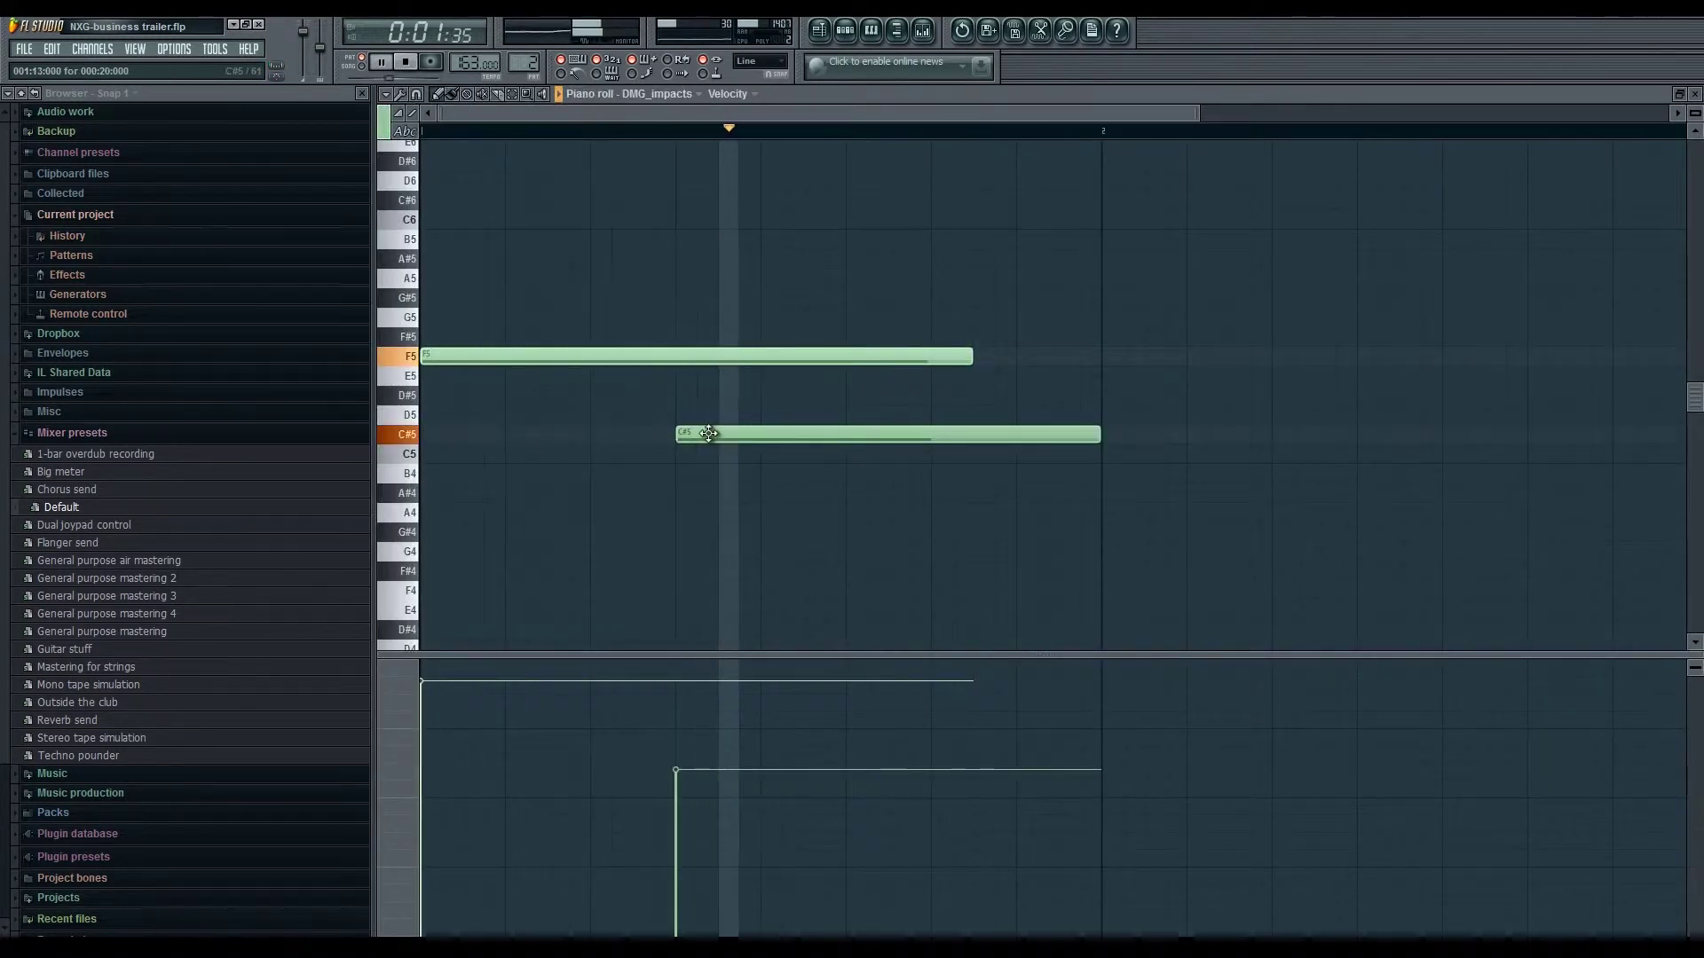
key(space)
key(F7)
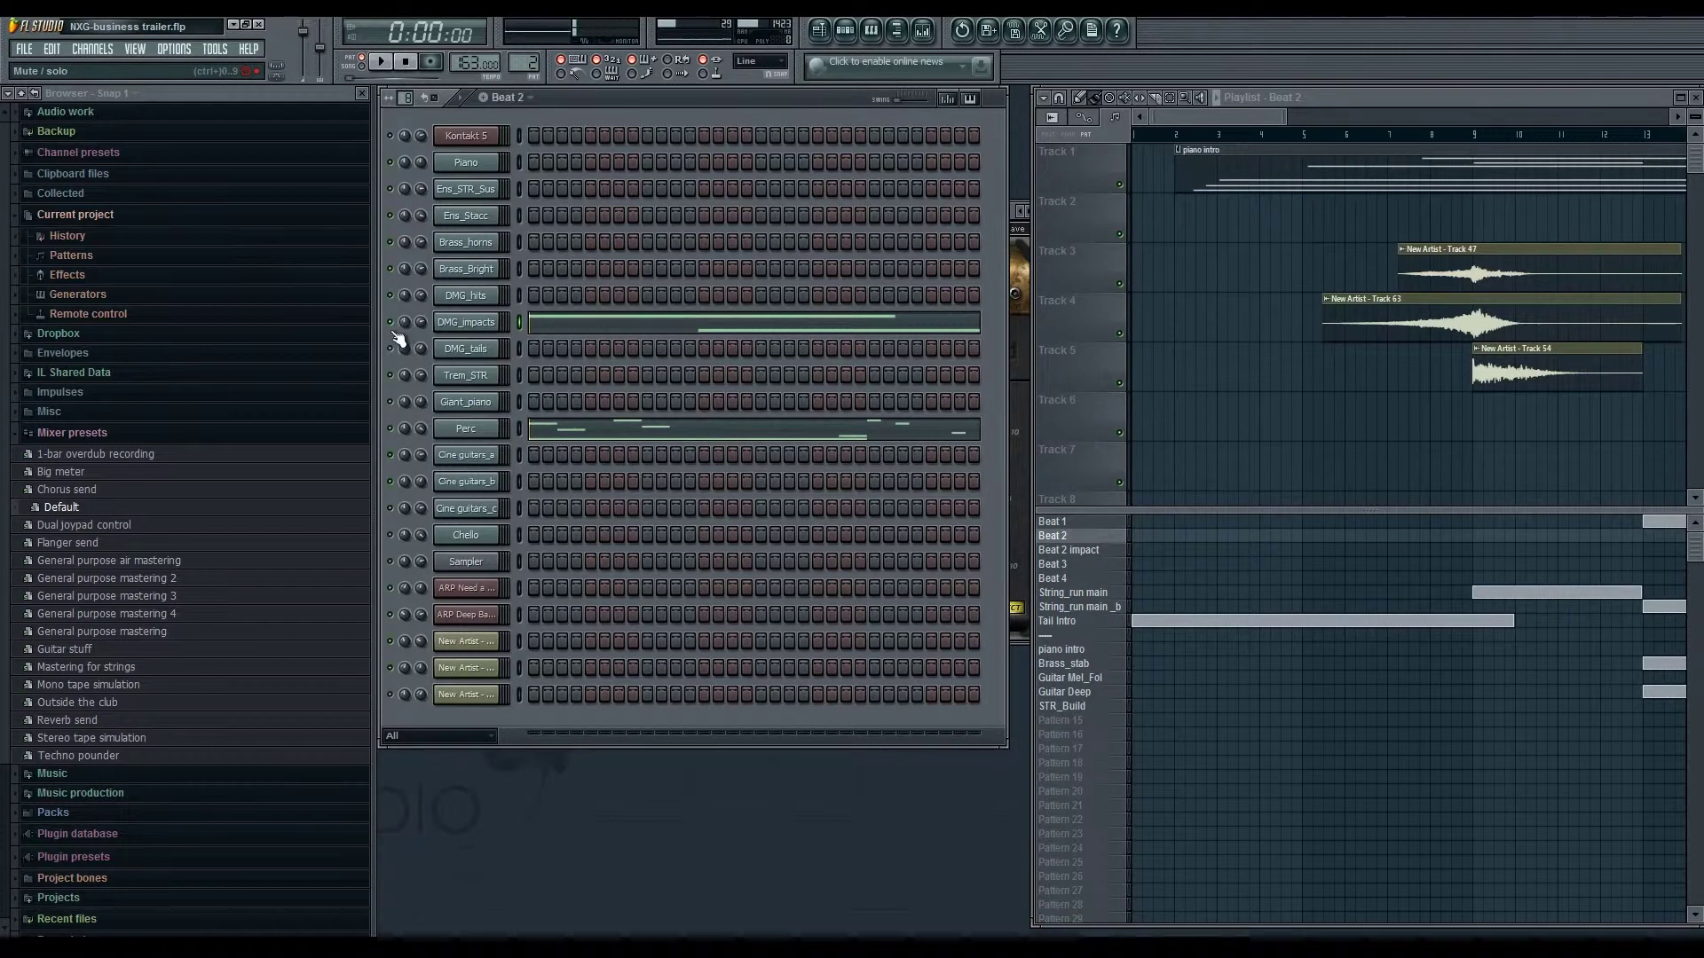
key(space)
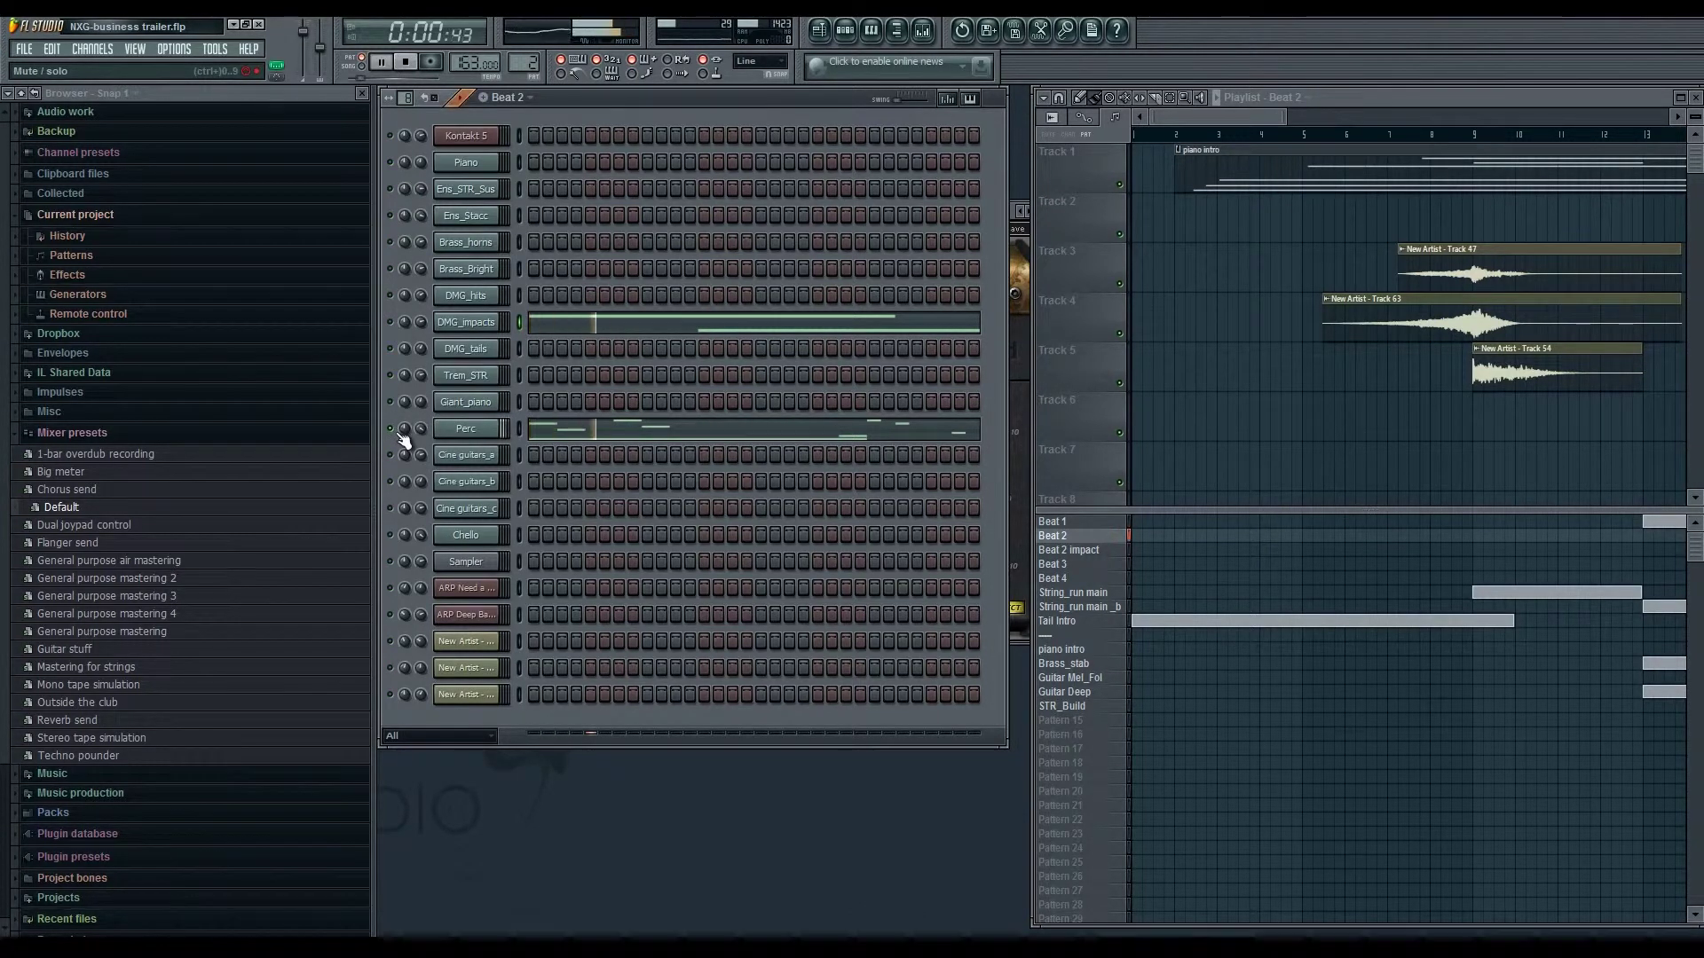
click(806, 434)
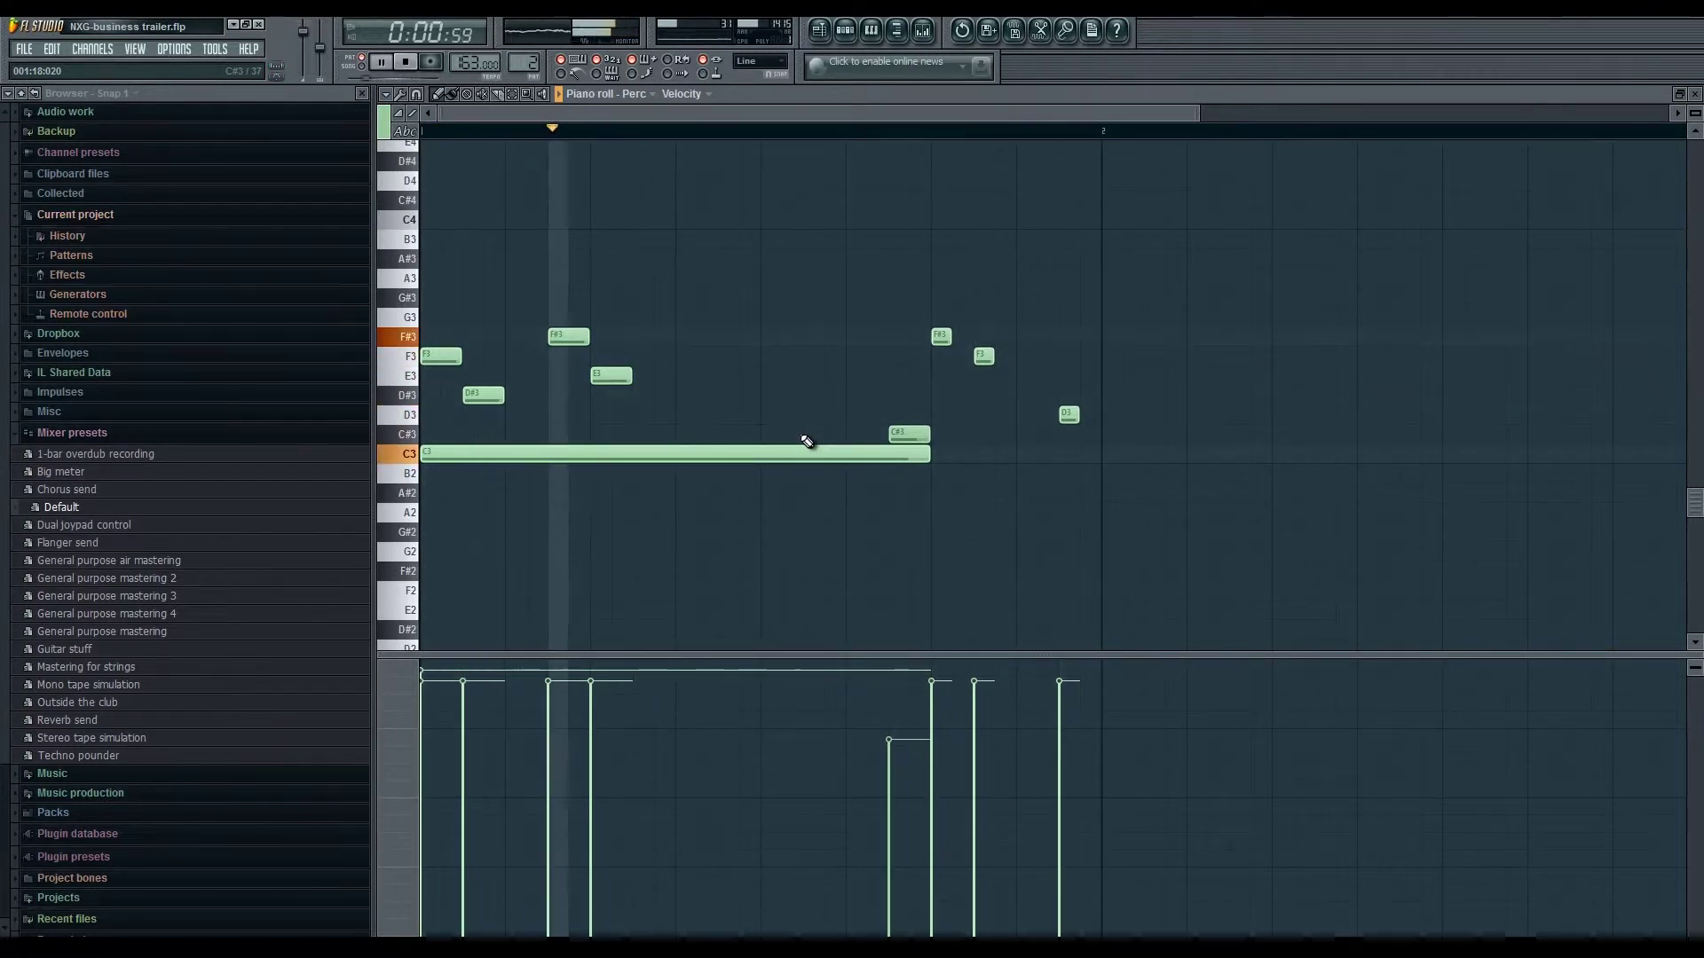
- Add a new C#3 Perc note after the D3 note and play from its position
key(space)
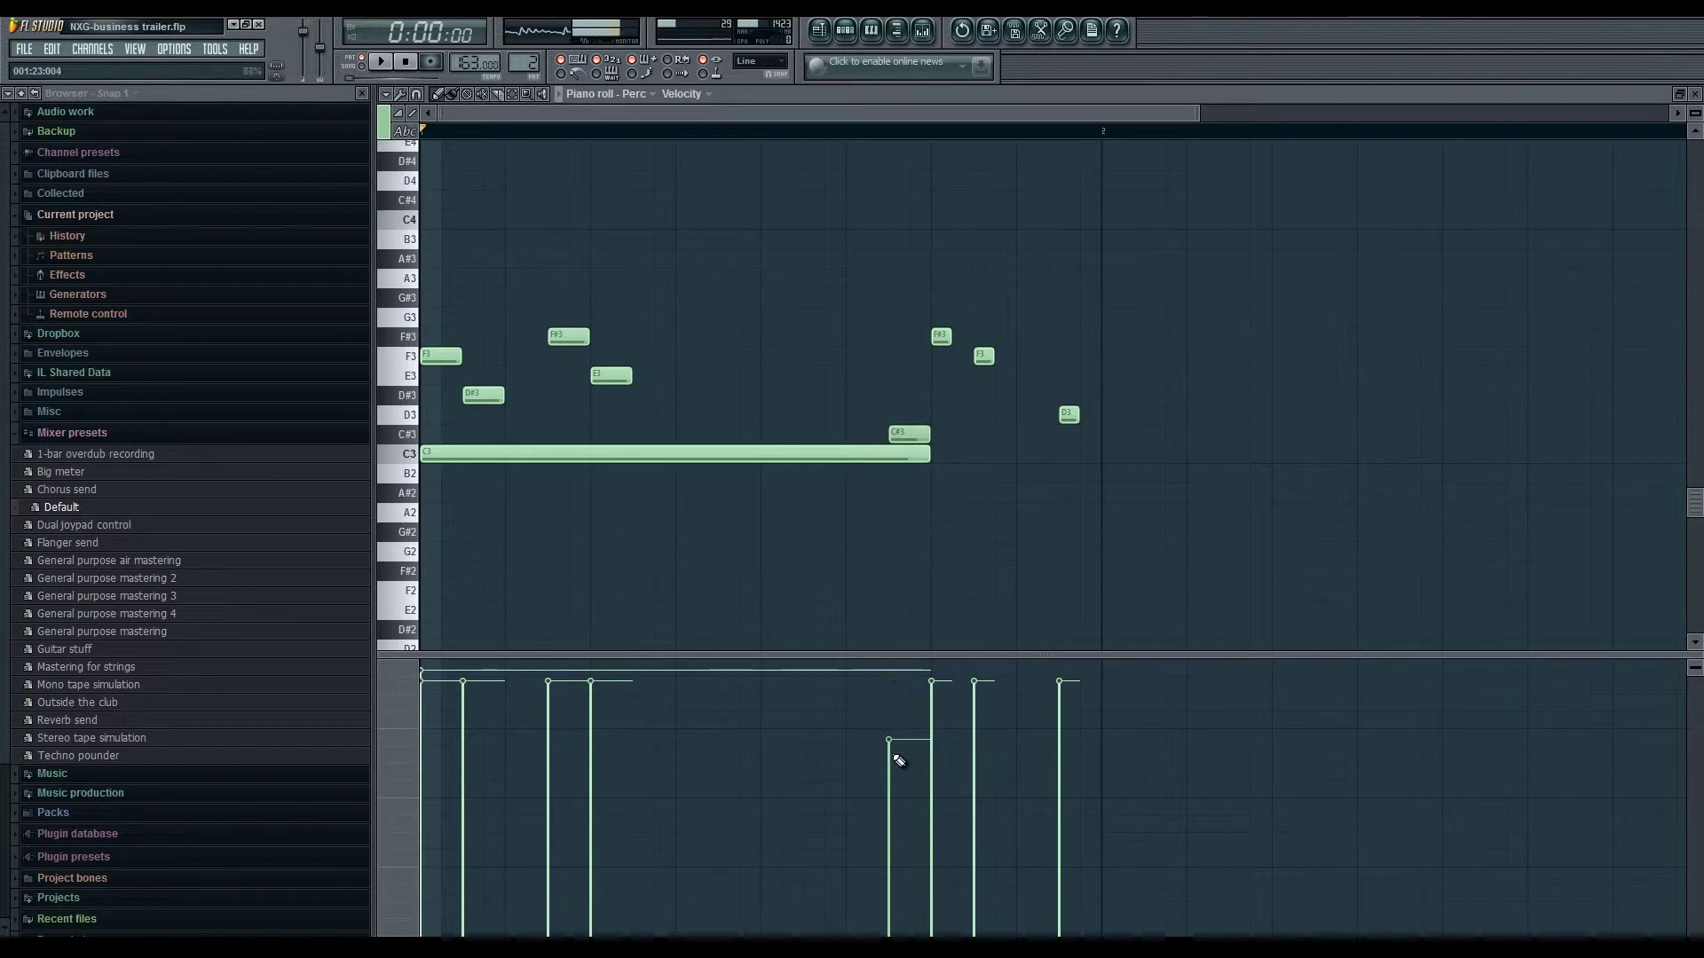
click(980, 434)
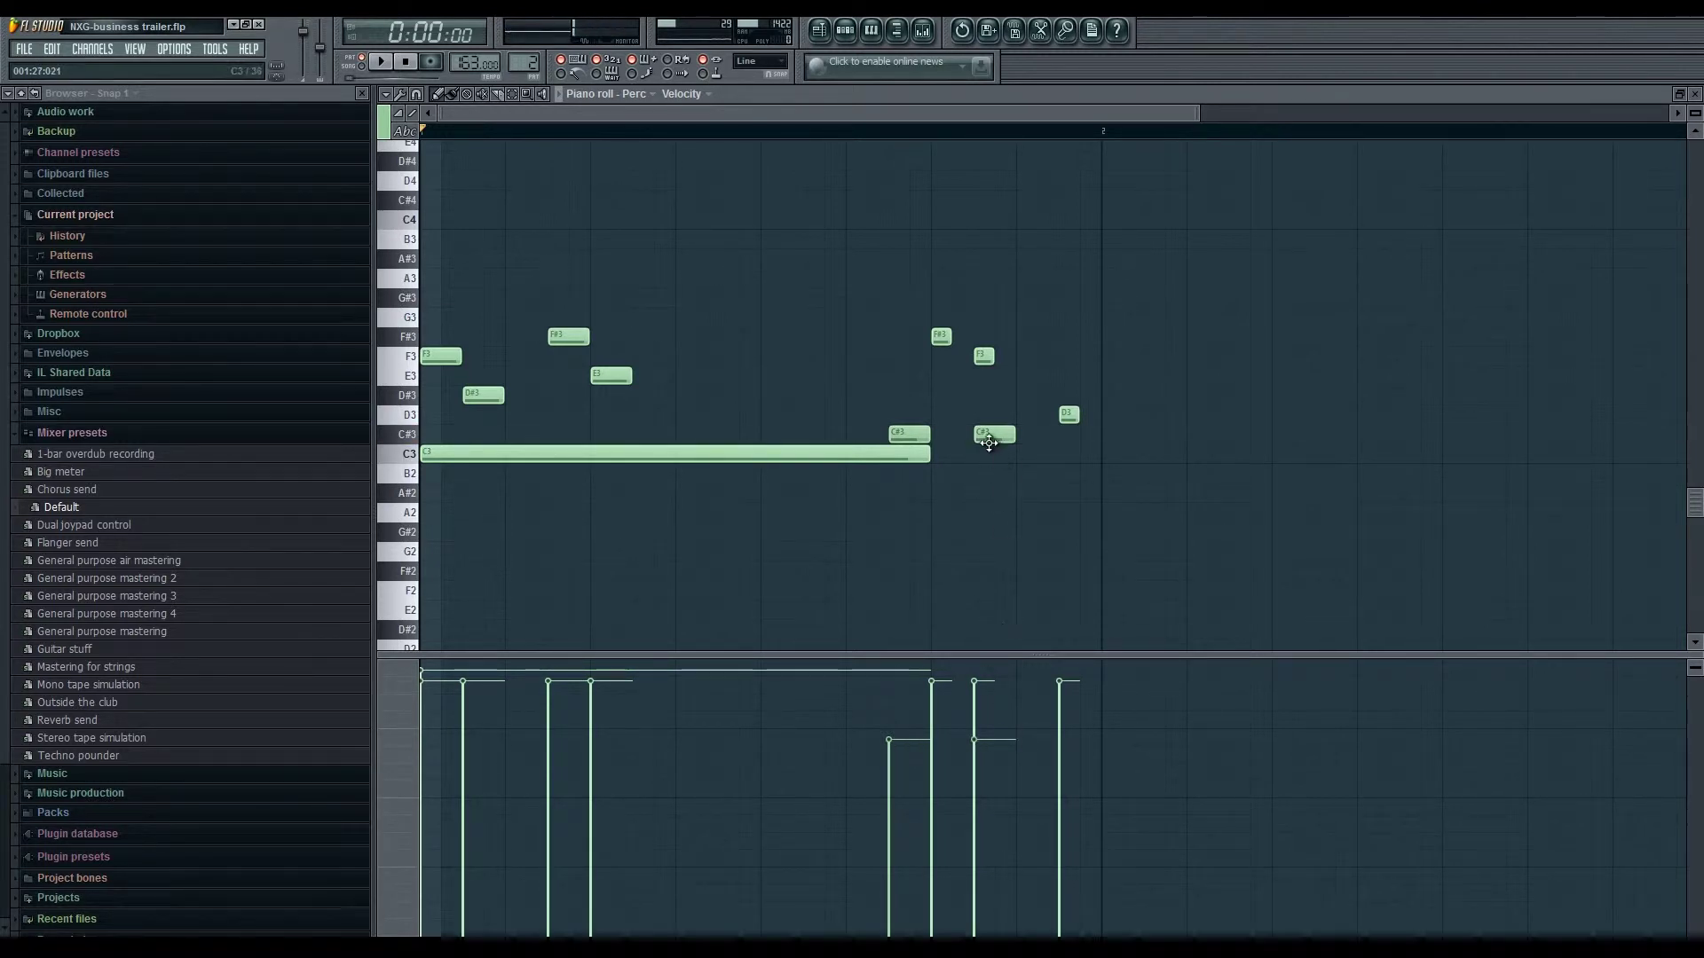
drag(985, 434, 1111, 434)
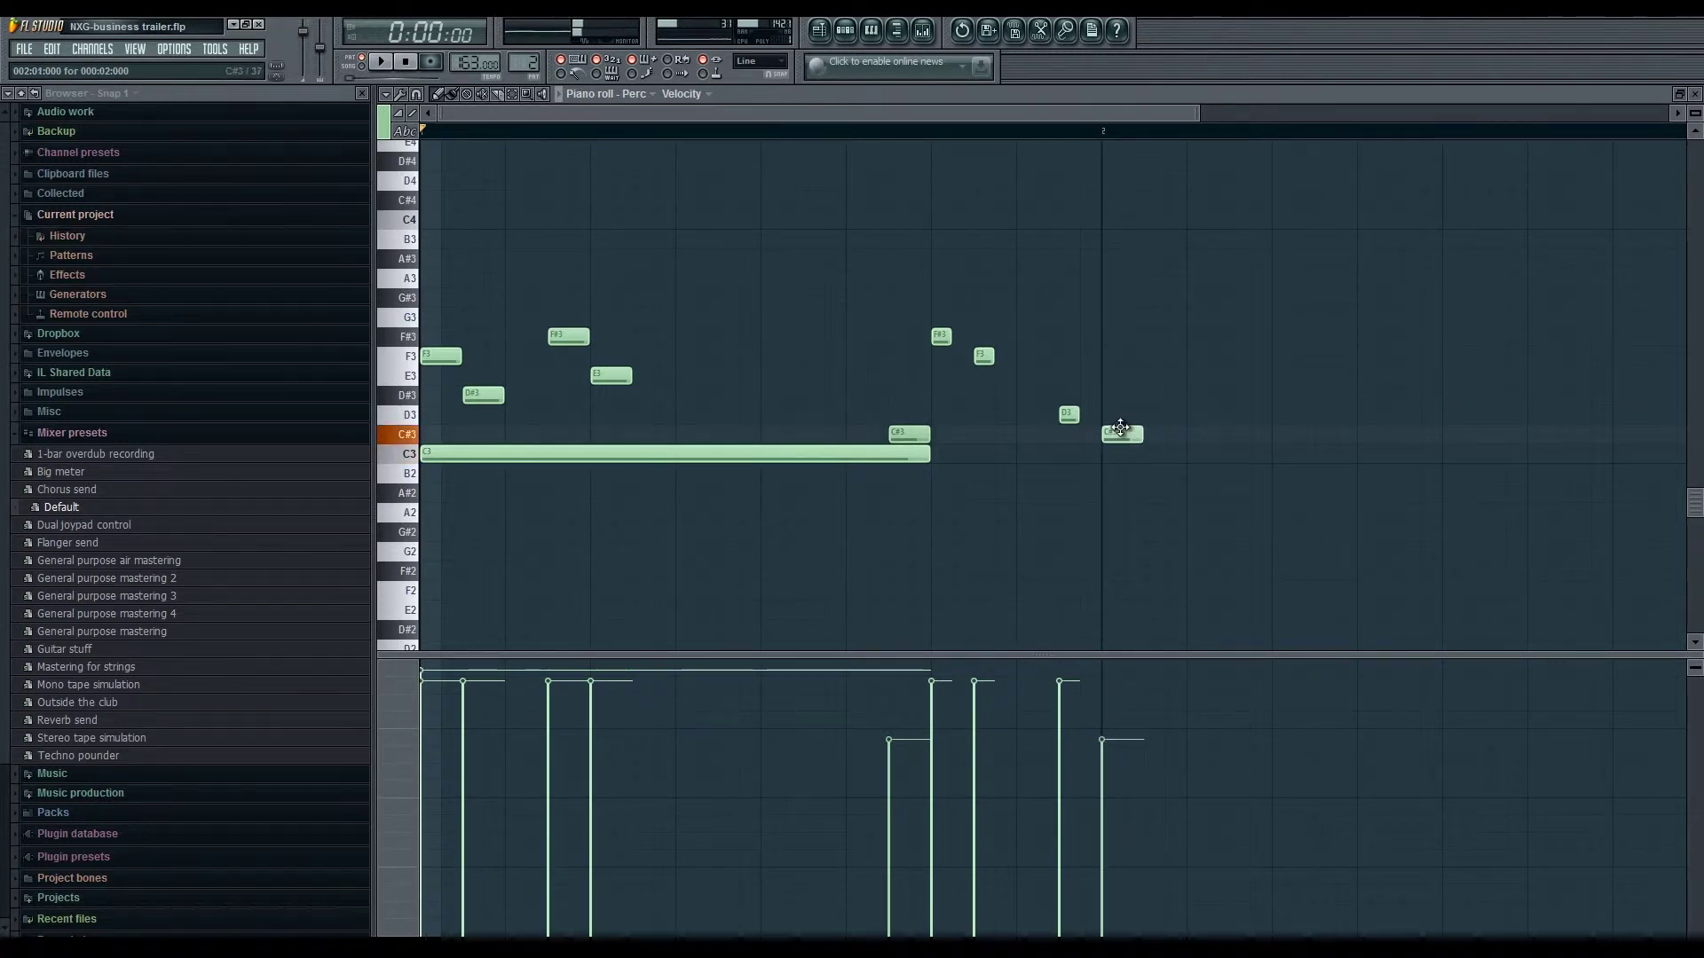
drag(1110, 734, 1111, 682)
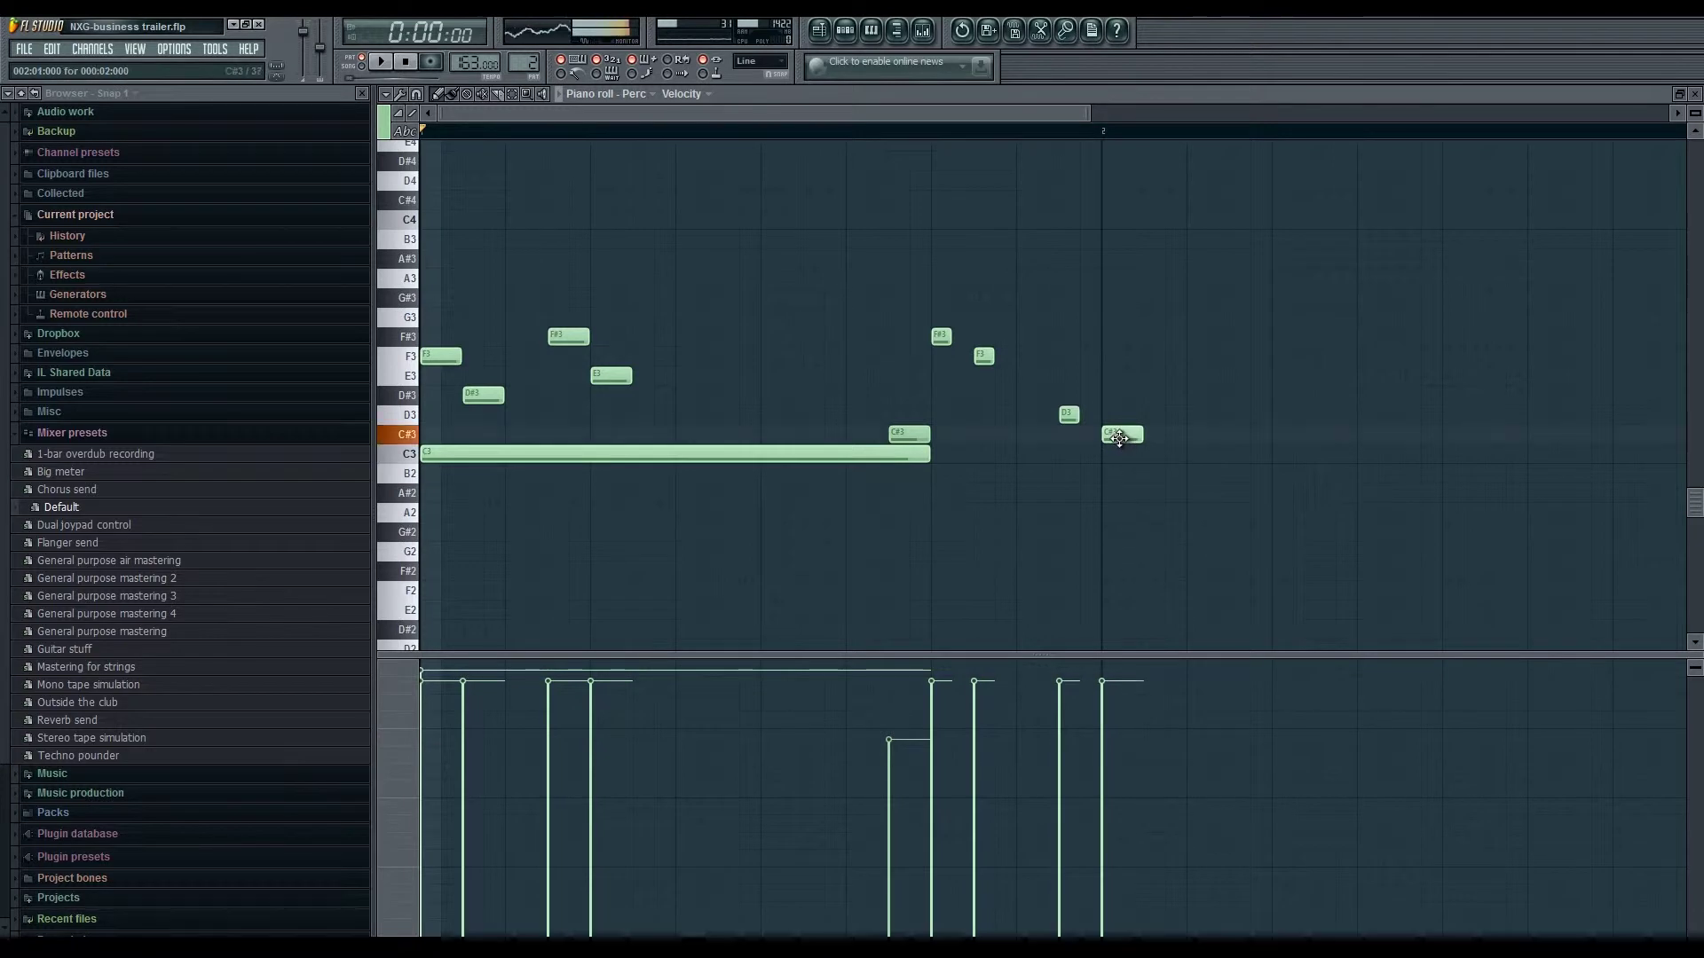
click(1103, 133)
key(space)
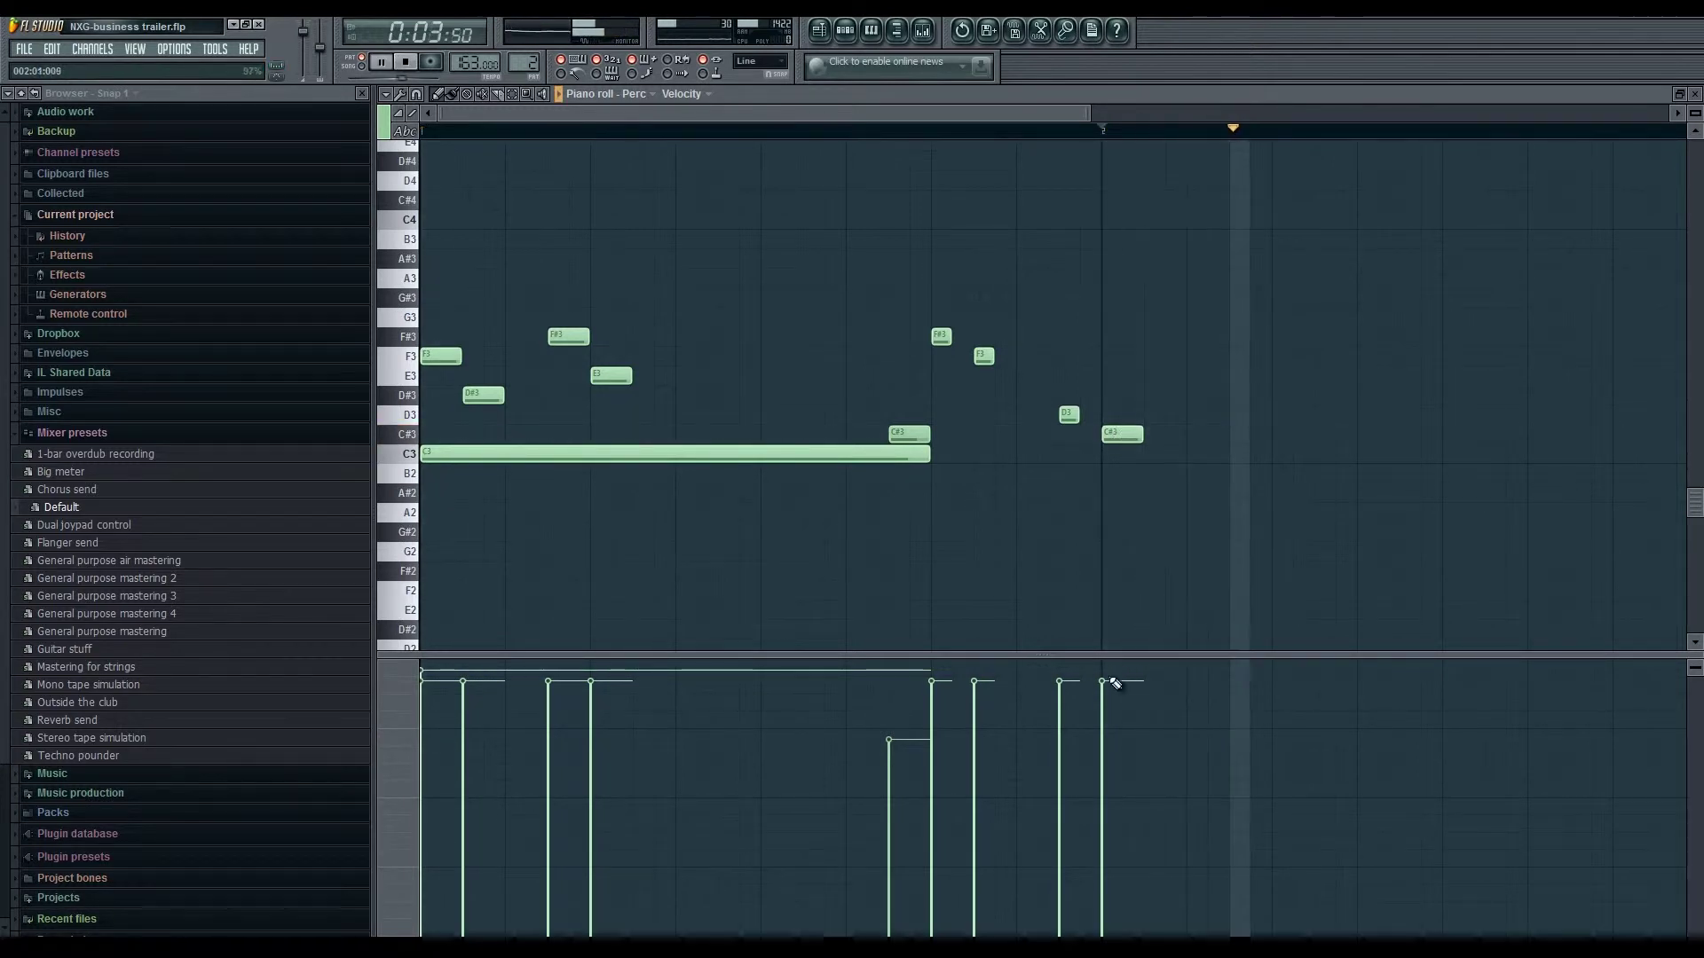
key(space)
- Lower the final C#3 note's velocity, replaying the pattern to fine-tune the level
drag(1113, 682, 1110, 739)
key(space)
key(space)
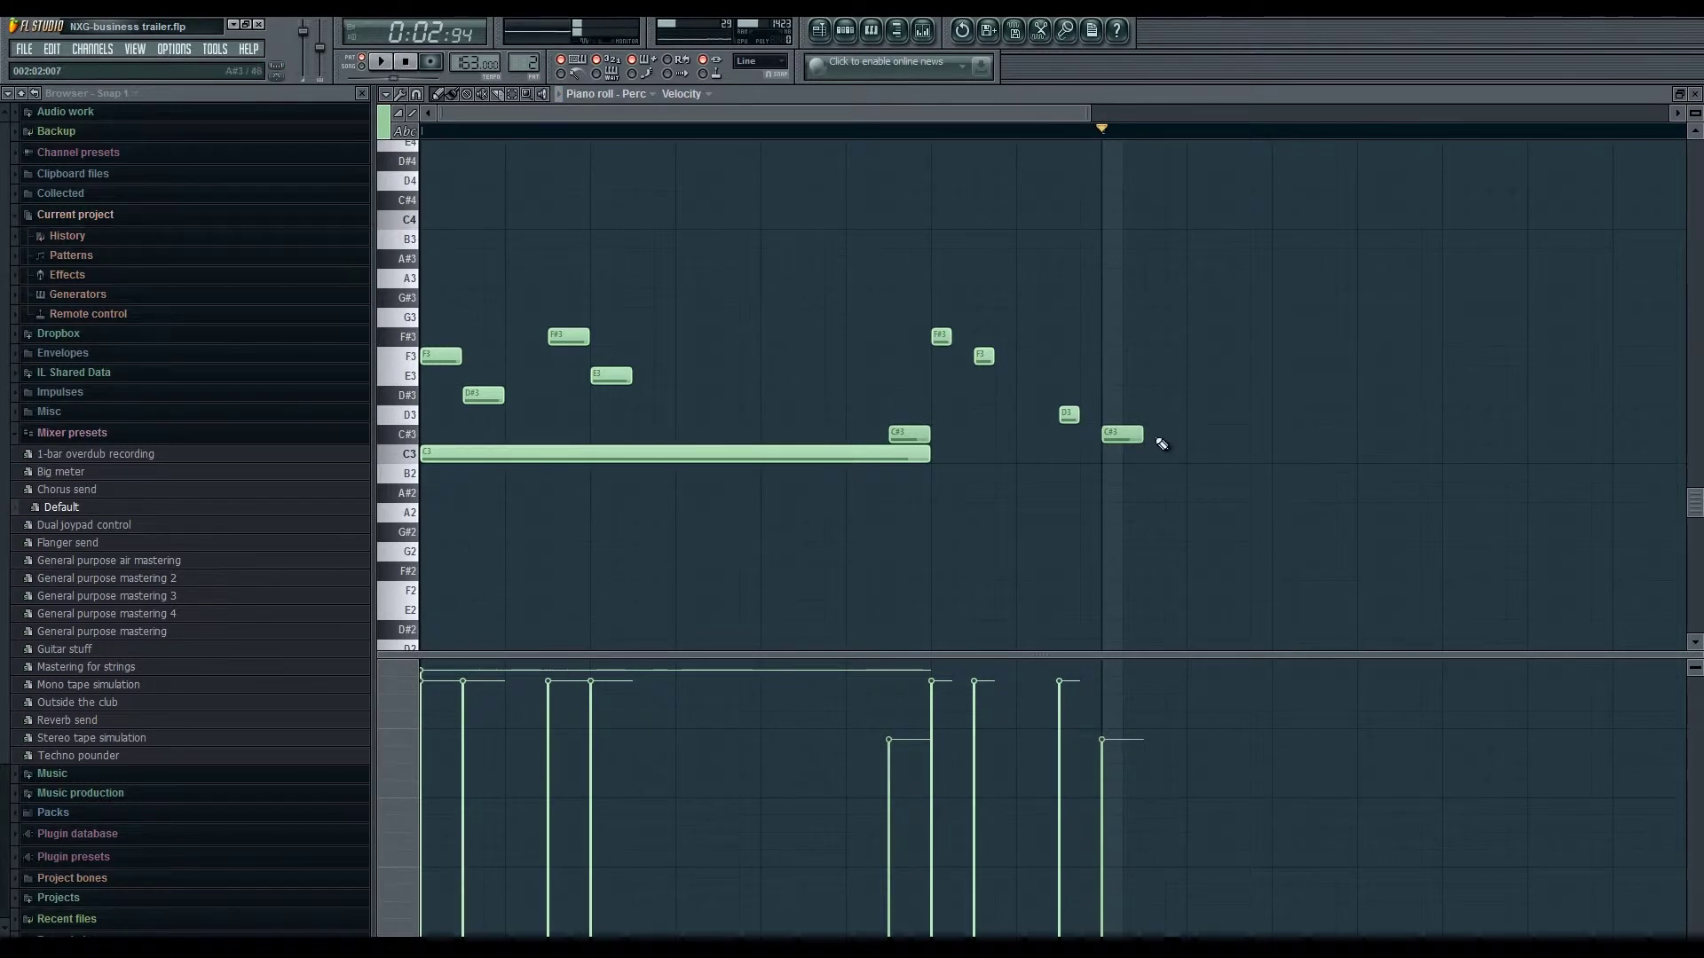
key(space)
key(space)
click(1122, 710)
key(space)
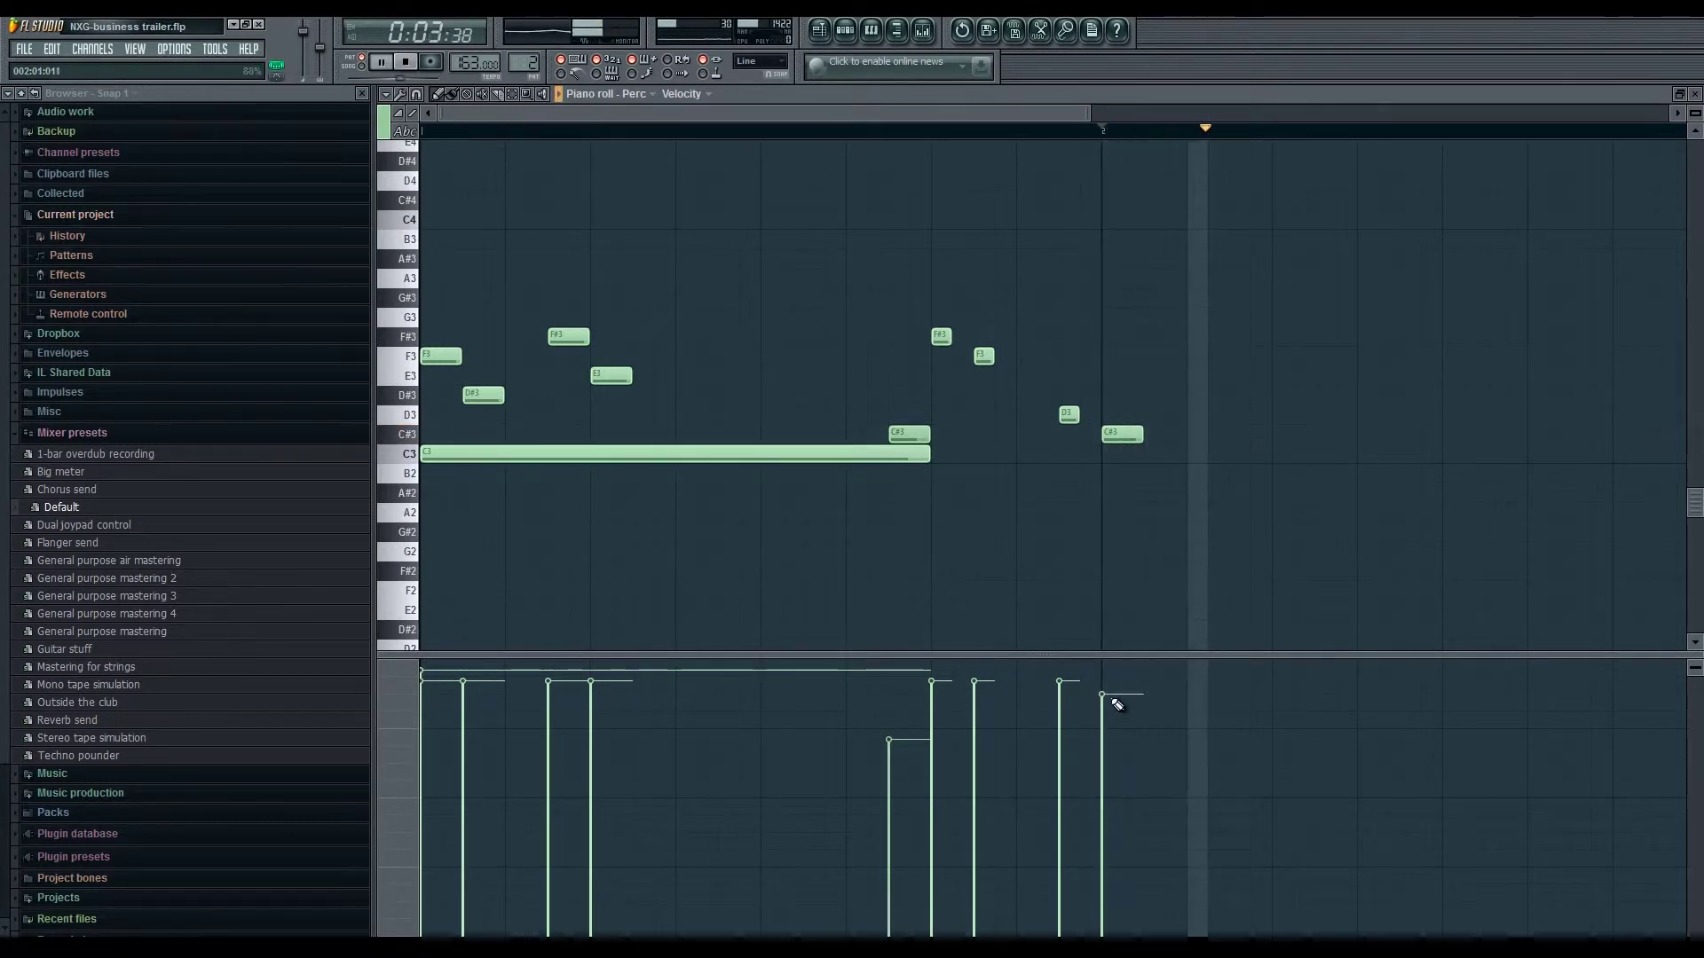
key(space)
drag(1114, 701, 1130, 868)
key(space)
key(space)
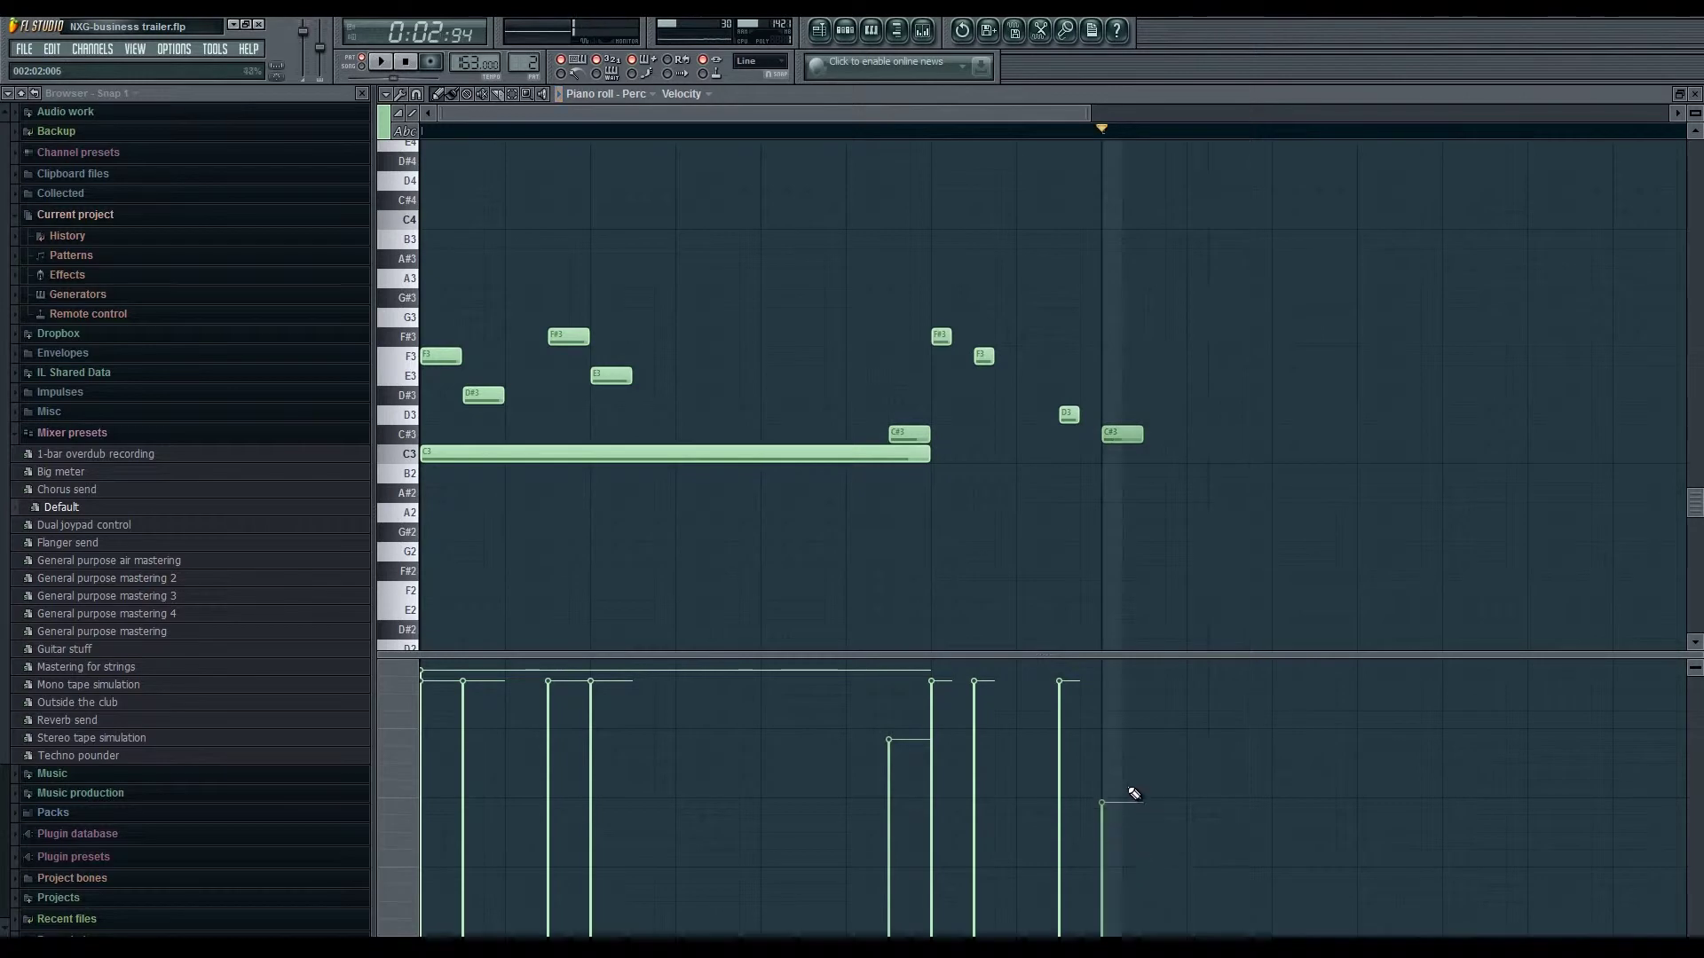
click(1129, 781)
key(space)
key(space)
- Close the Perc piano roll and play Beat 2 impact, switching between it and Beat 3
key(F7)
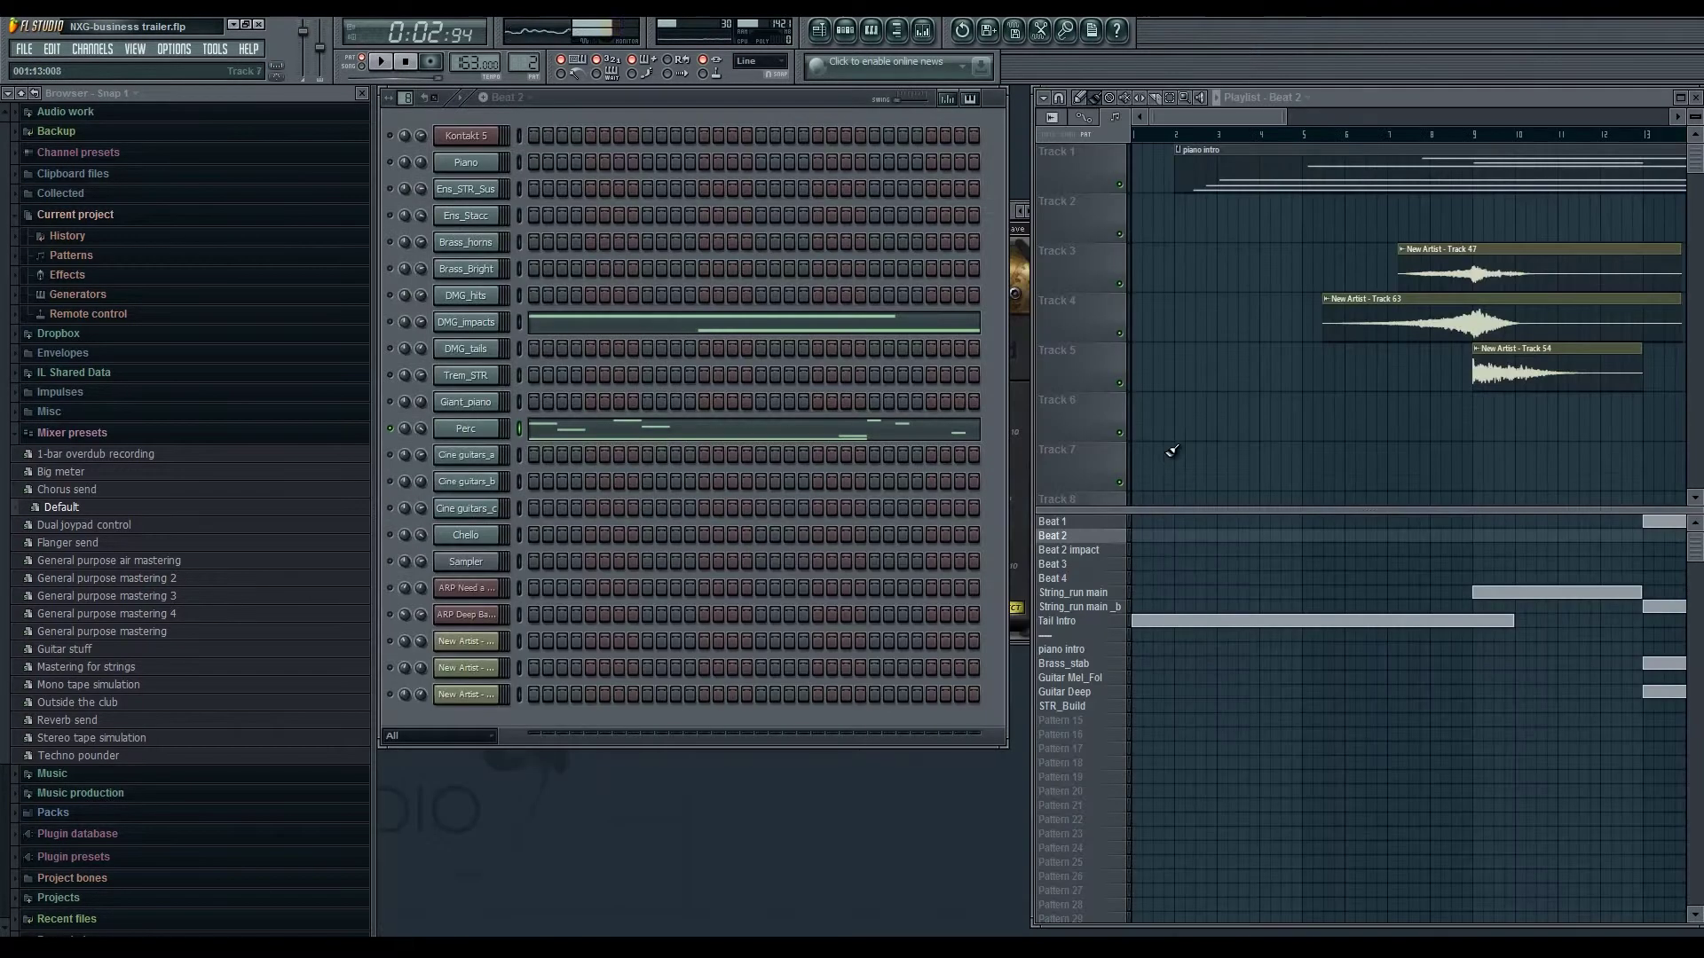
click(1069, 551)
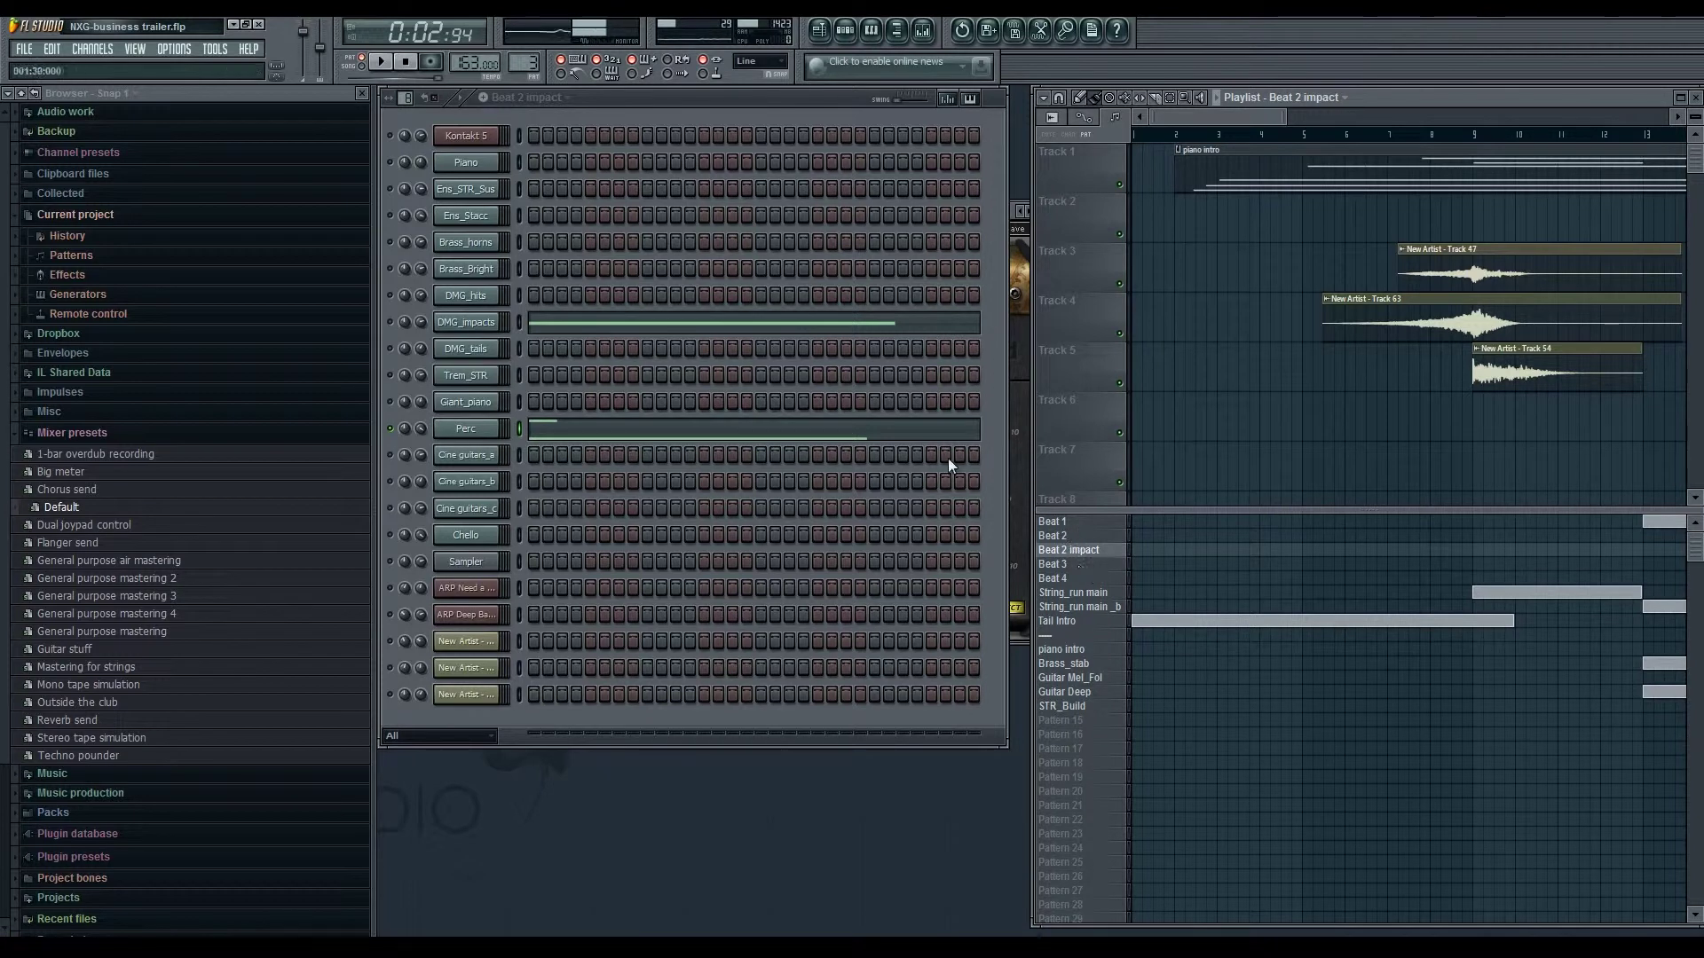
click(994, 415)
key(space)
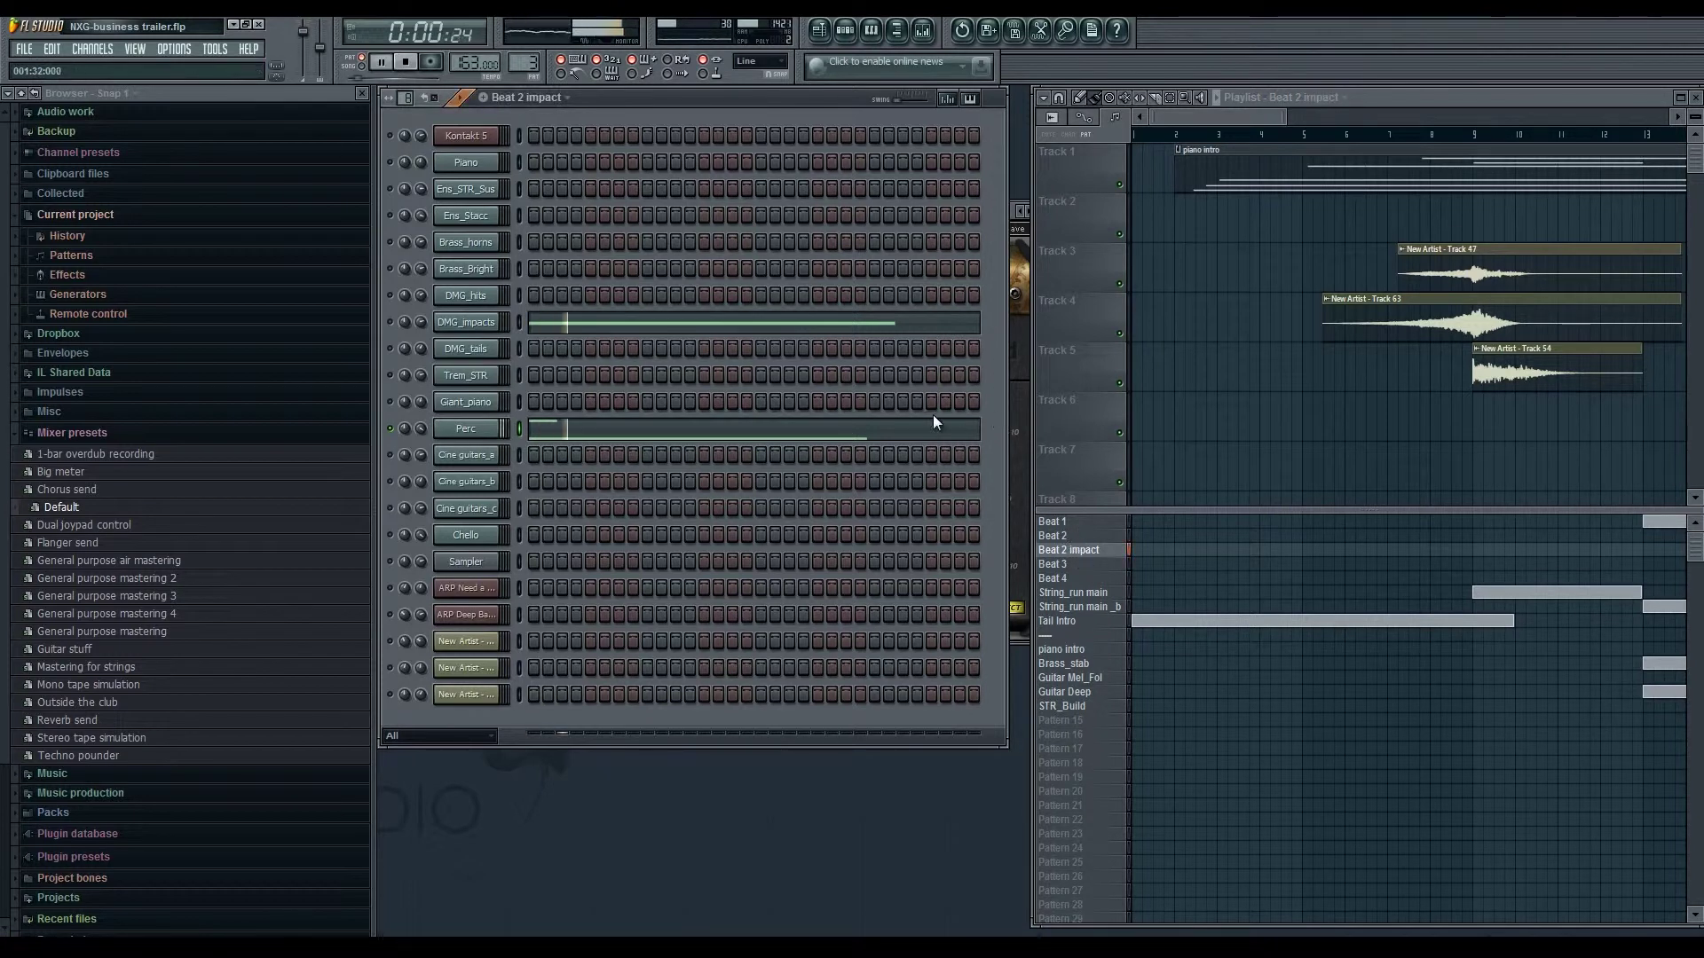
click(1049, 565)
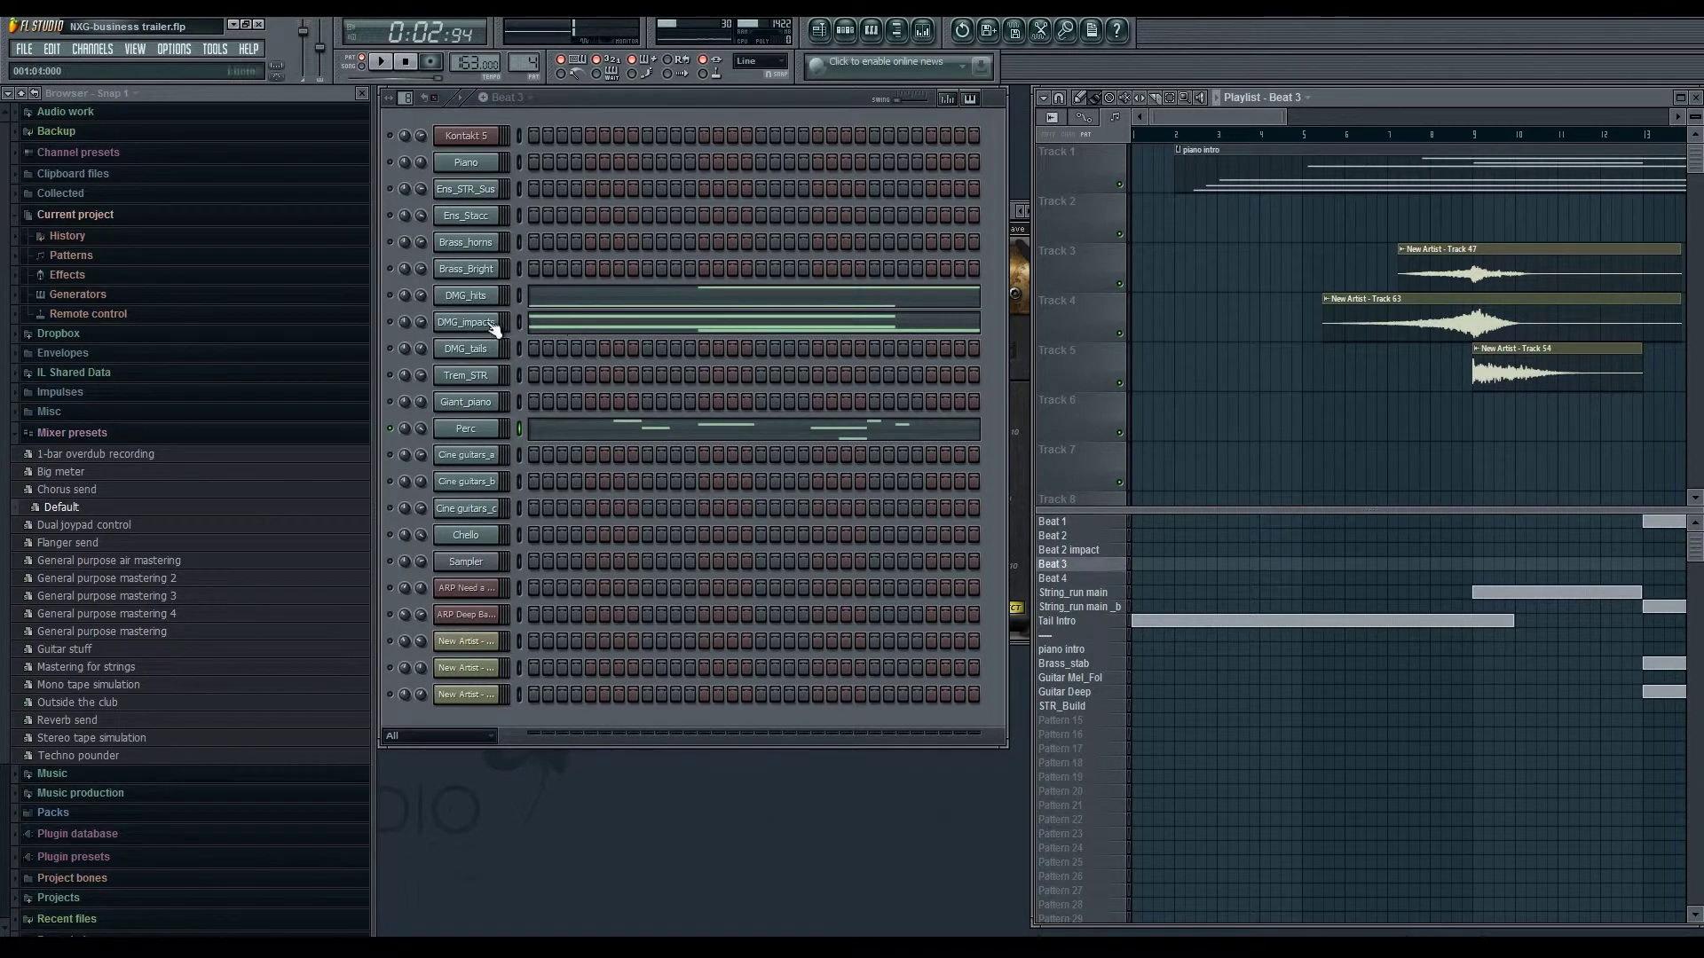
click(399, 325)
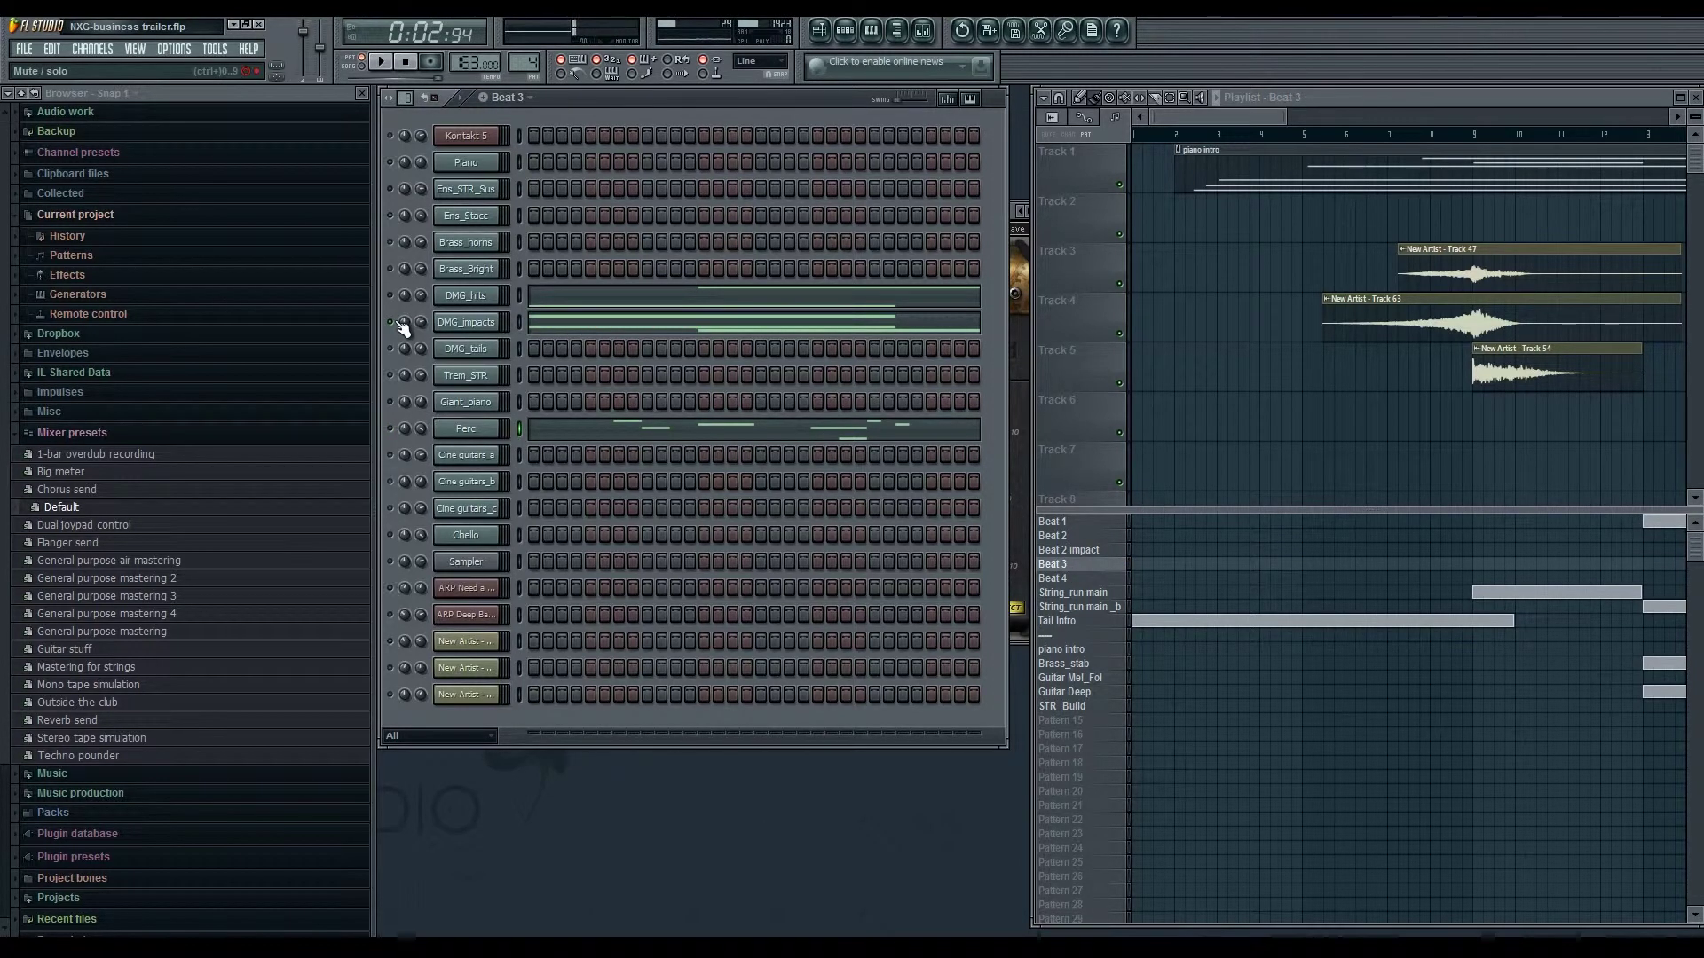
click(1097, 551)
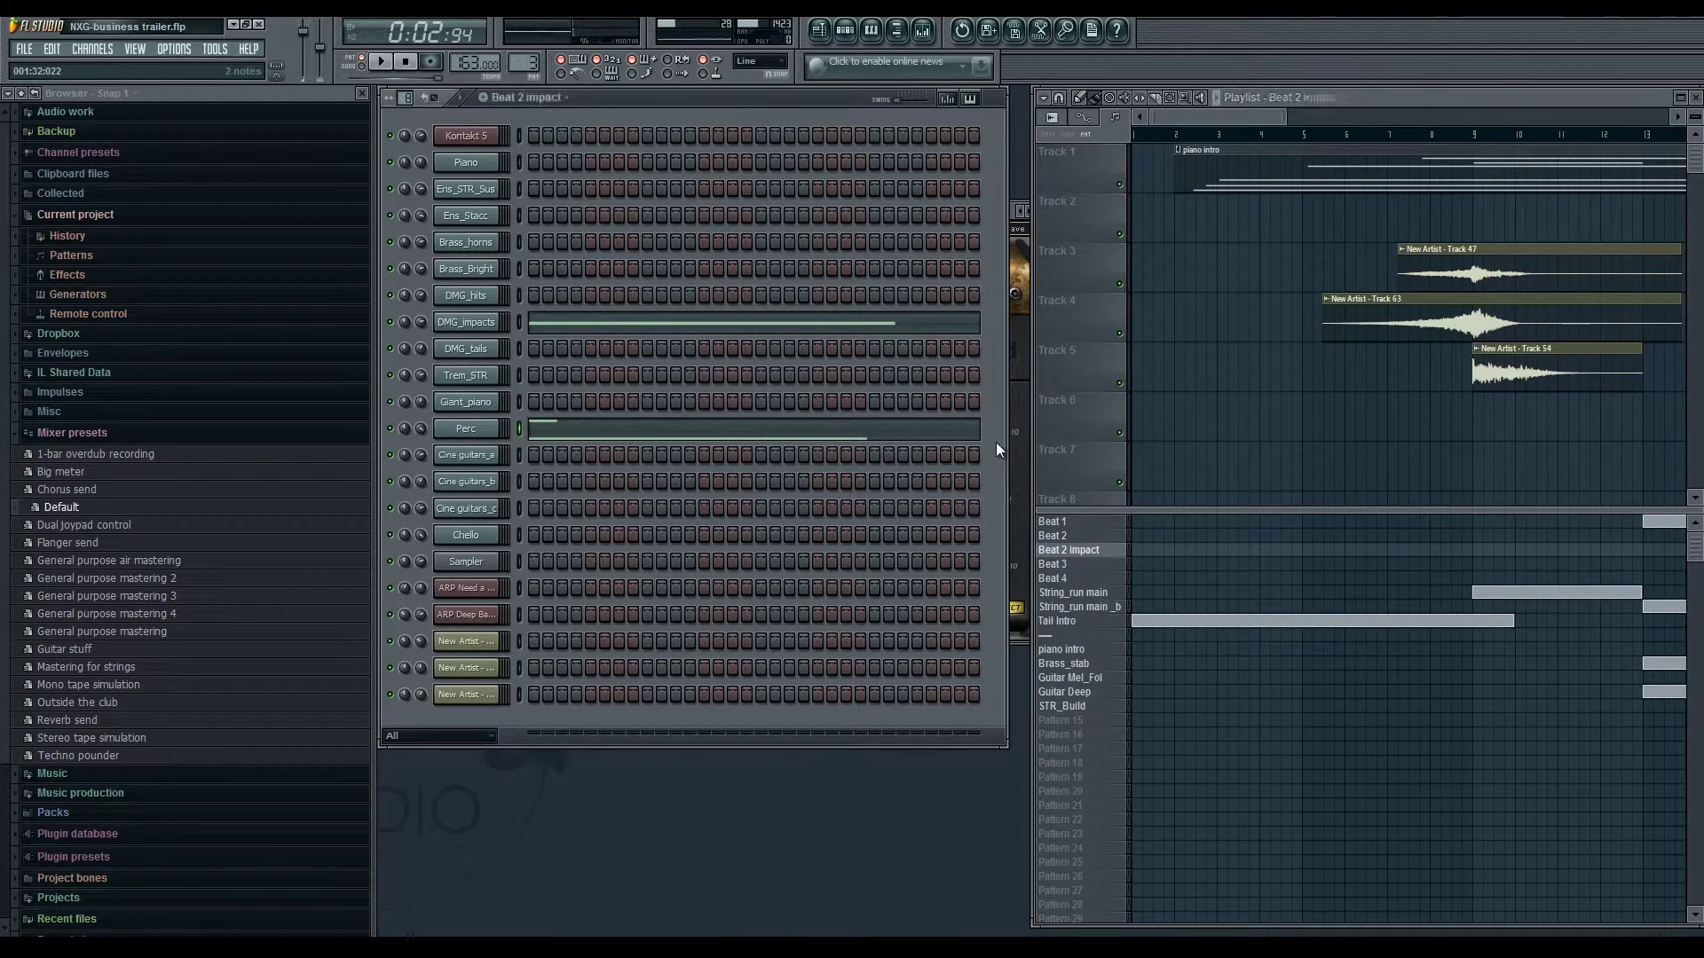
- Briefly check Beat 2 impact's DMG_impacts notes, then switch to Beat 3
click(788, 331)
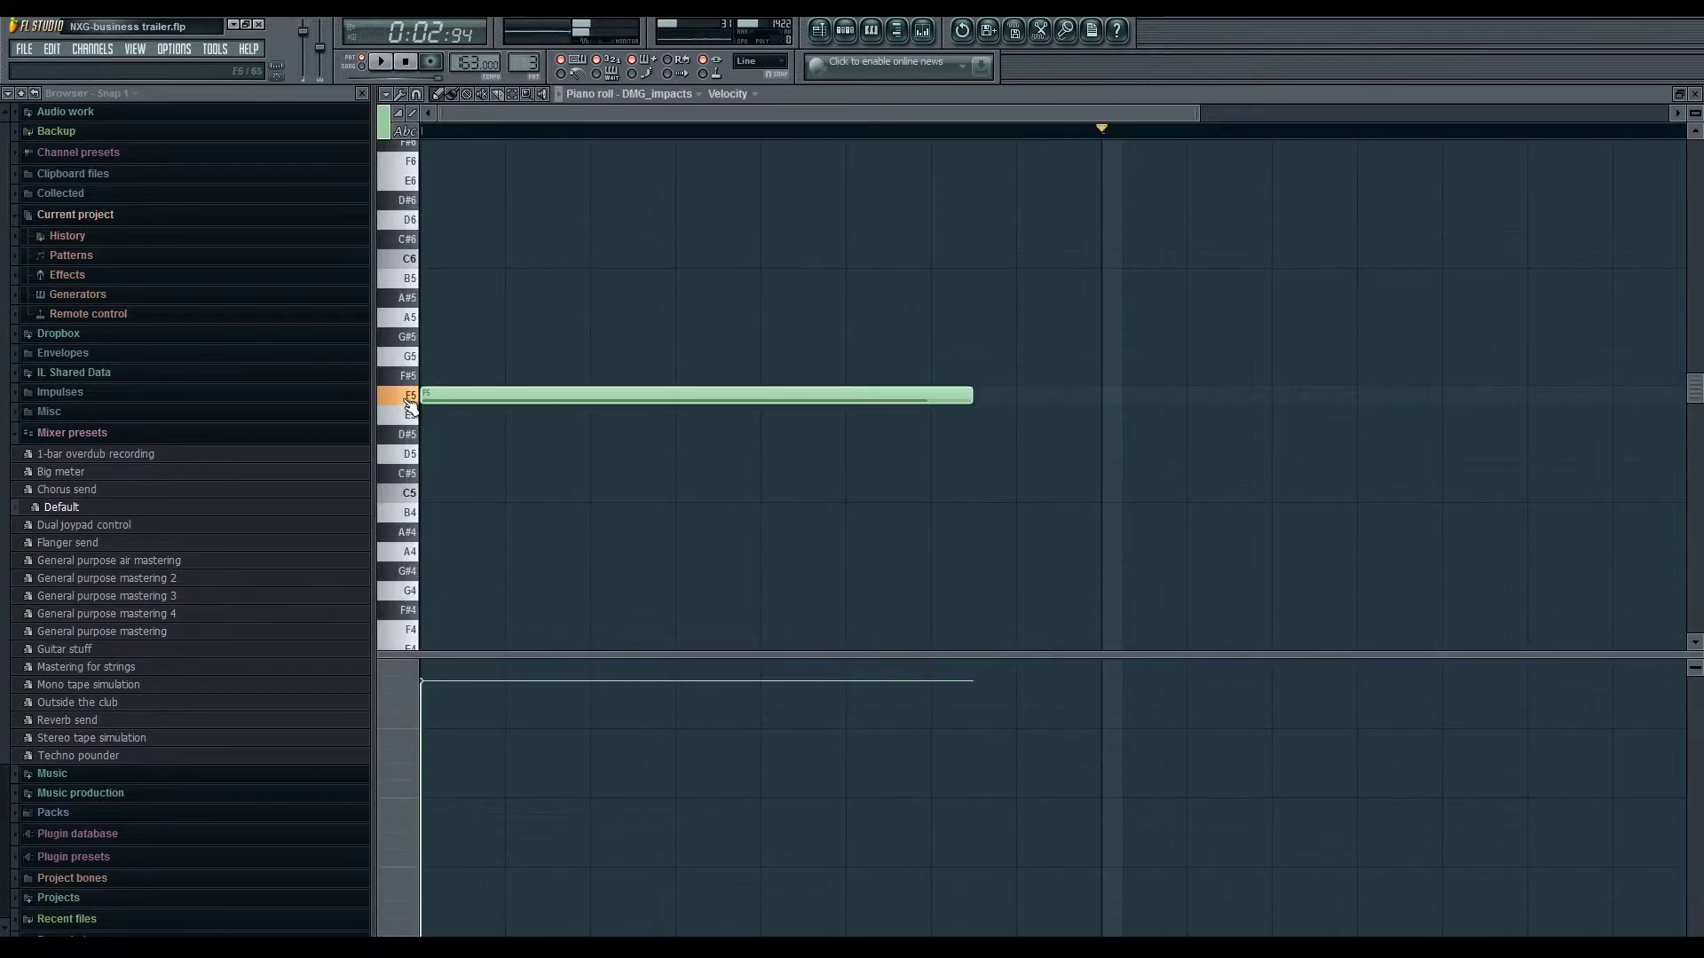
key(F7)
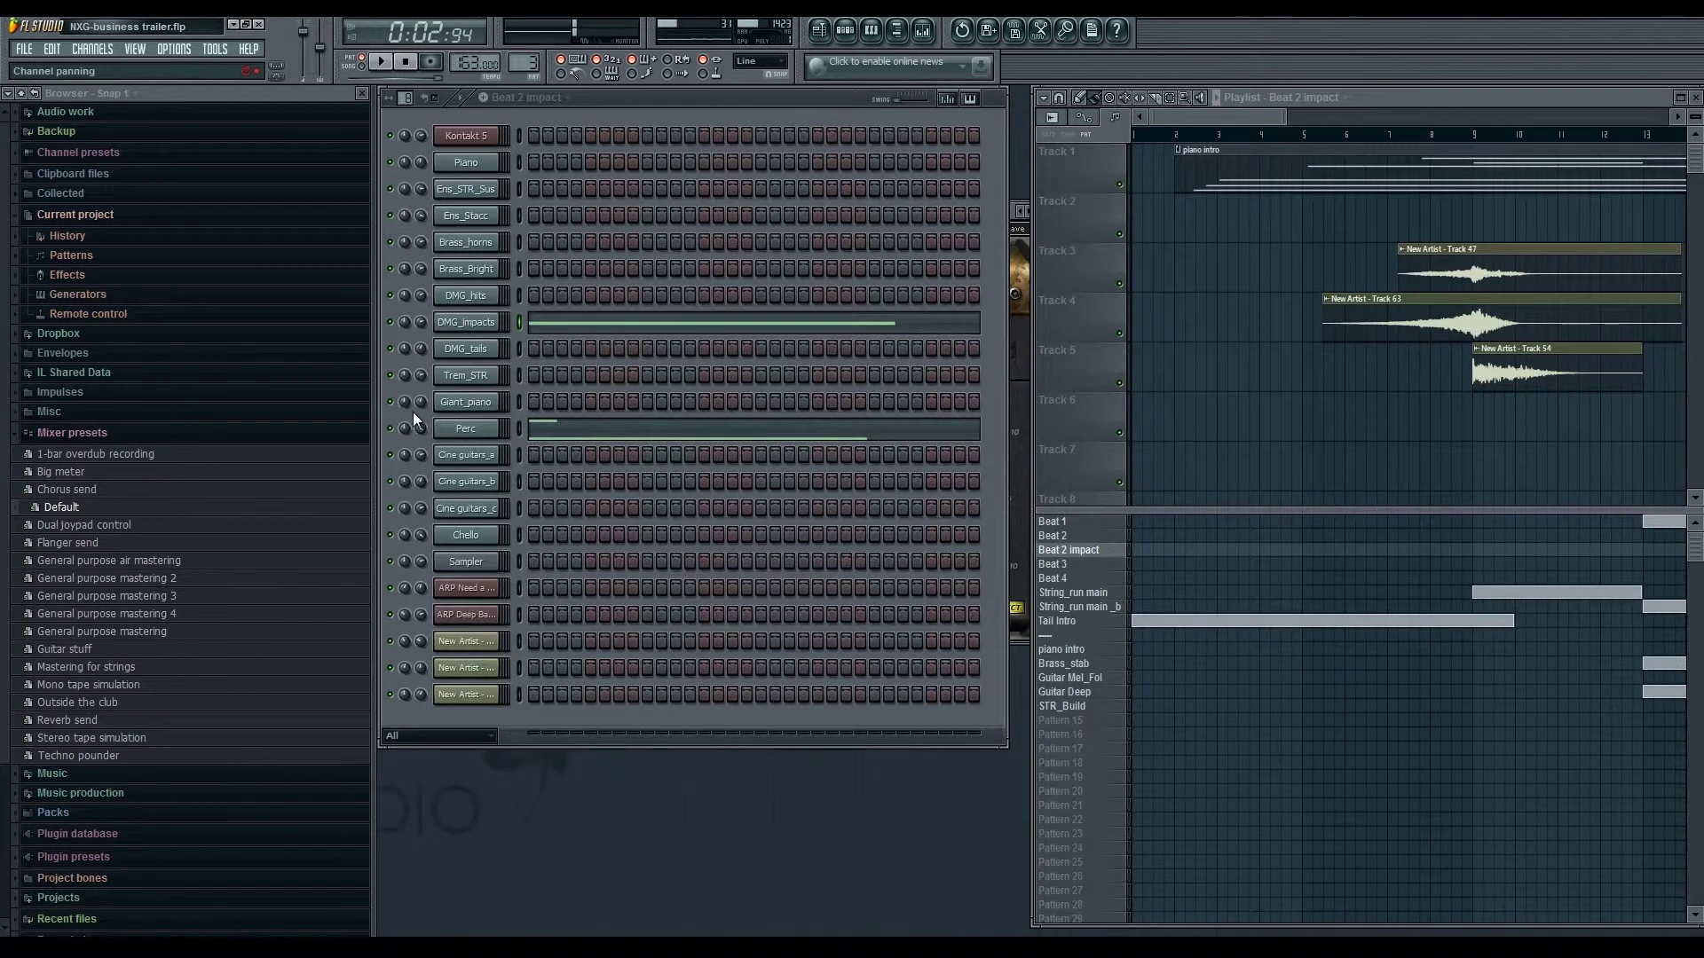
click(722, 331)
key(F7)
click(1097, 564)
- Preview Beat 3's DMG_hits A#4 and E5 notes, discard a trial copy, then play the pattern
click(698, 306)
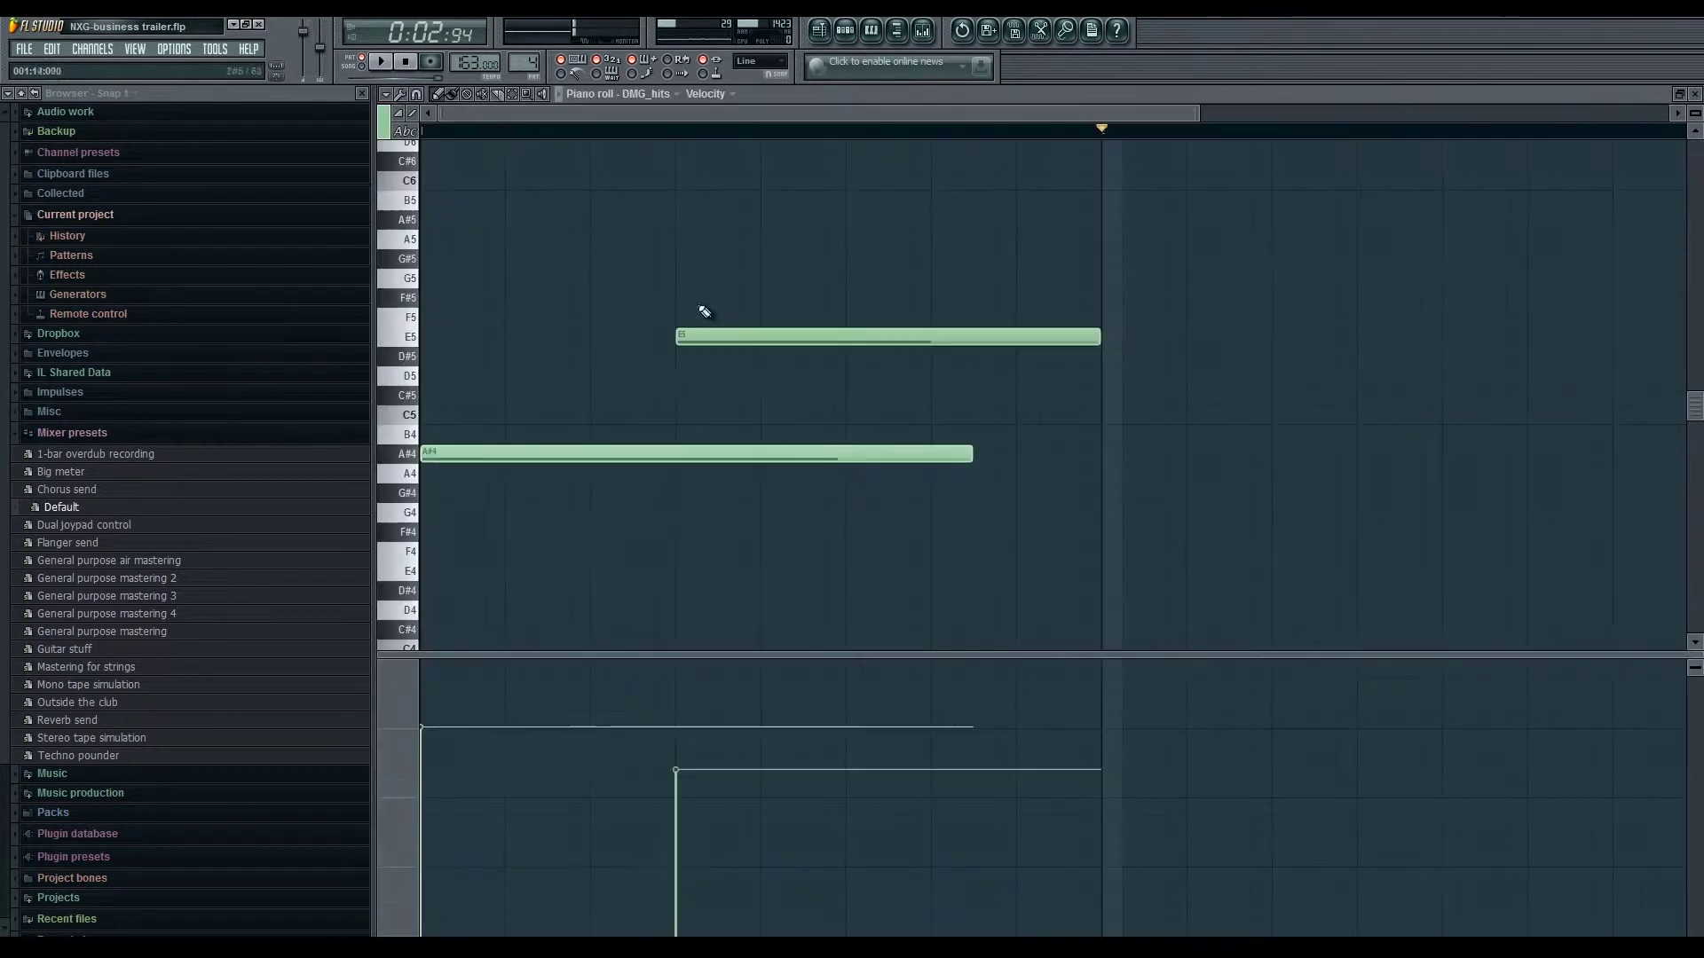
click(629, 458)
scroll(629, 457, right, 1)
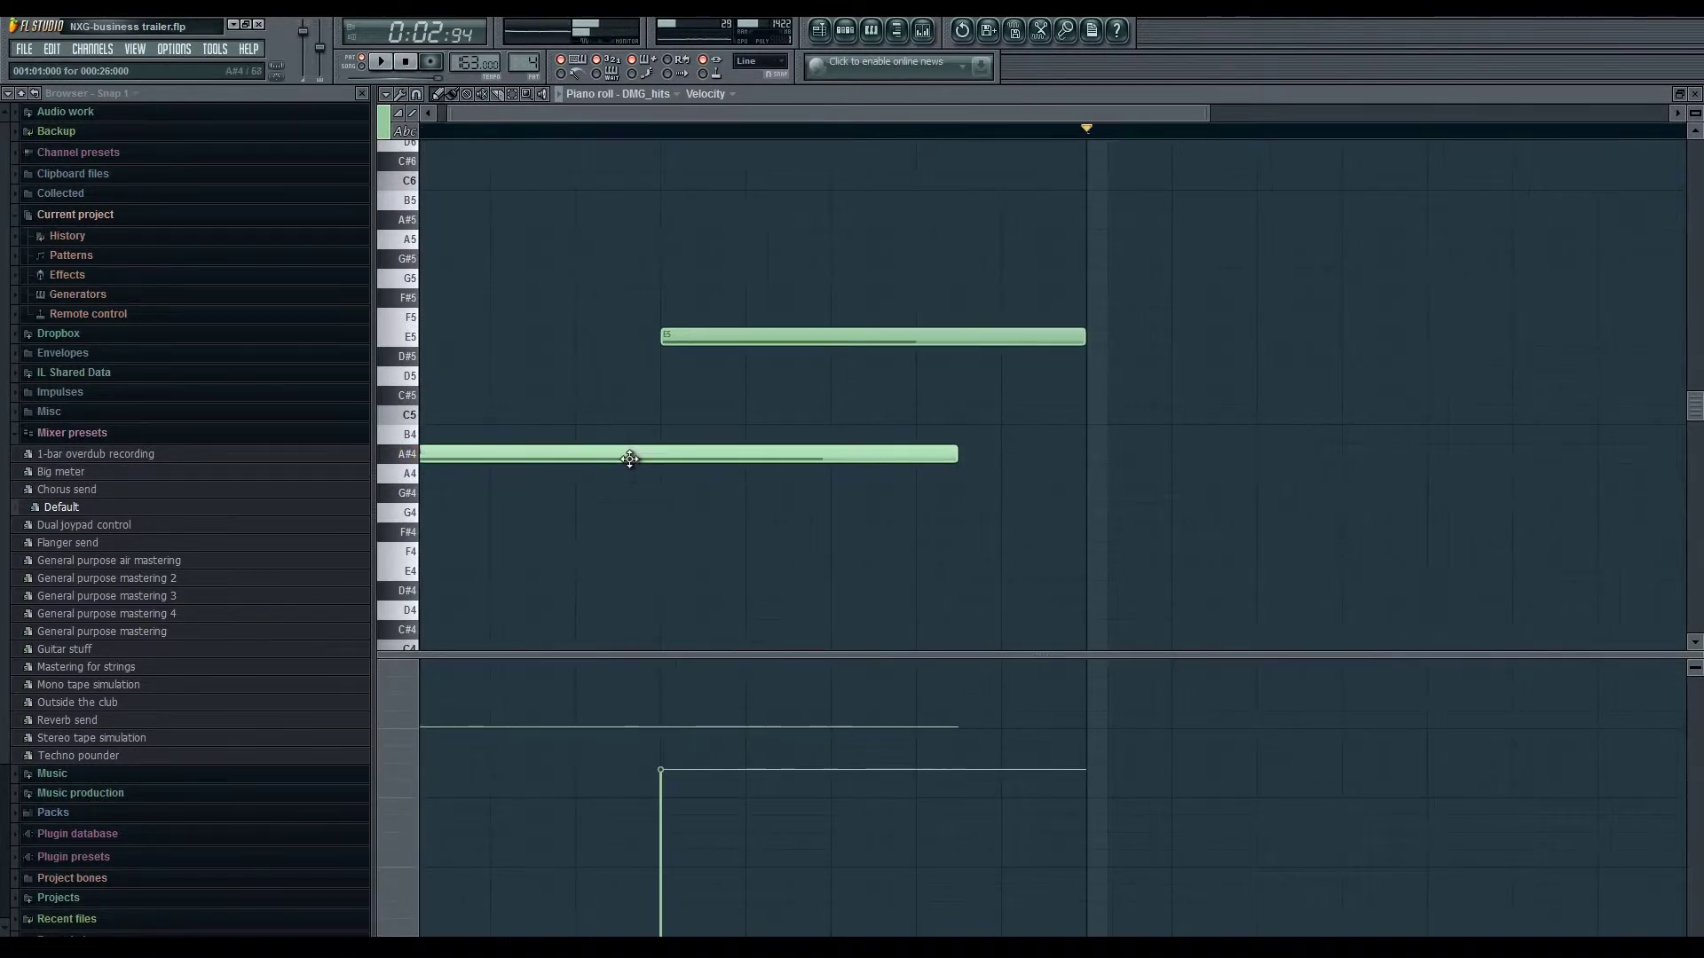
click(720, 340)
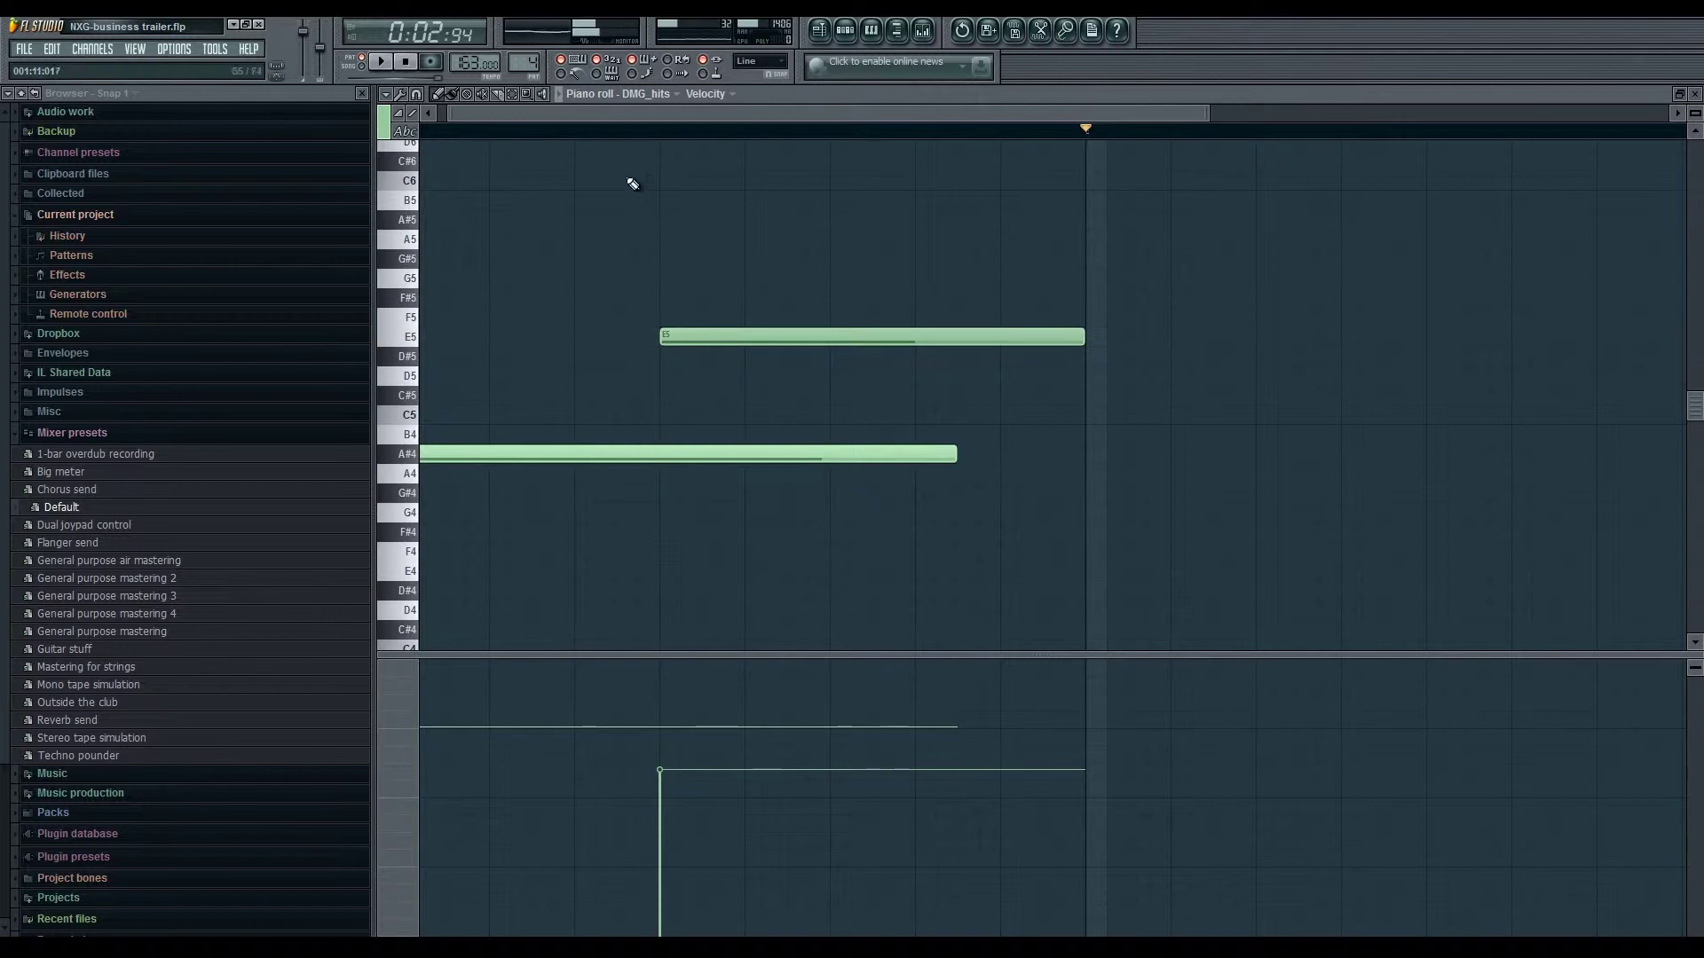
scroll(506, 121, left, 1)
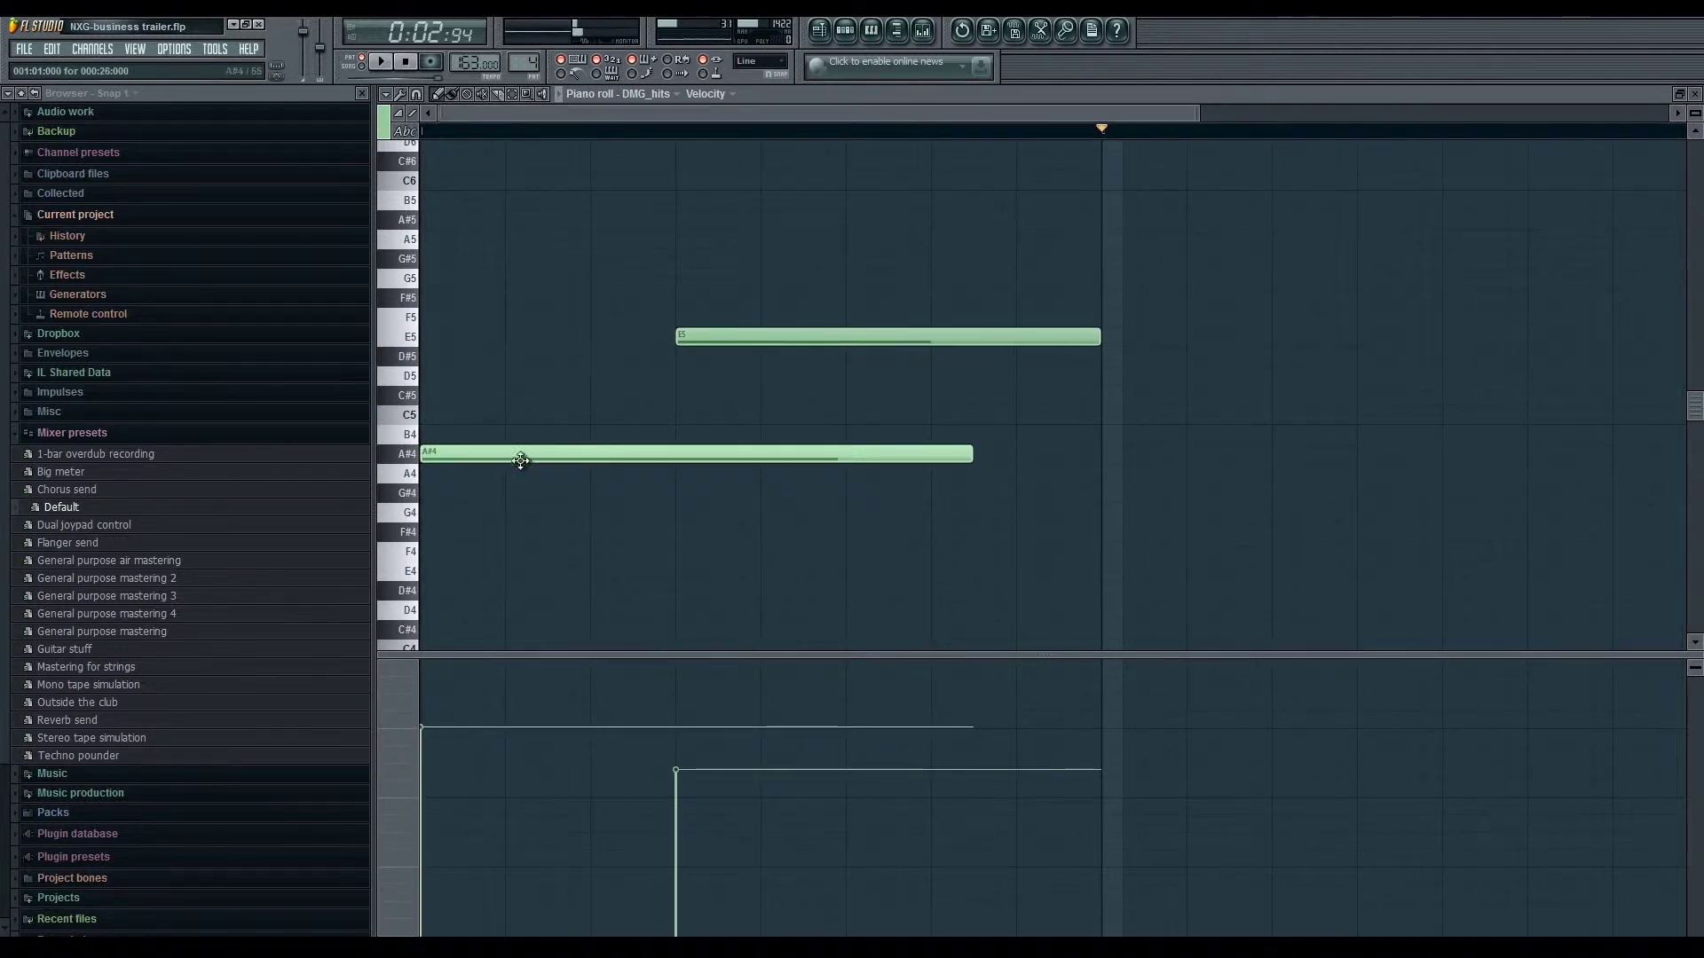
drag(535, 457, 540, 494)
right_click(544, 502)
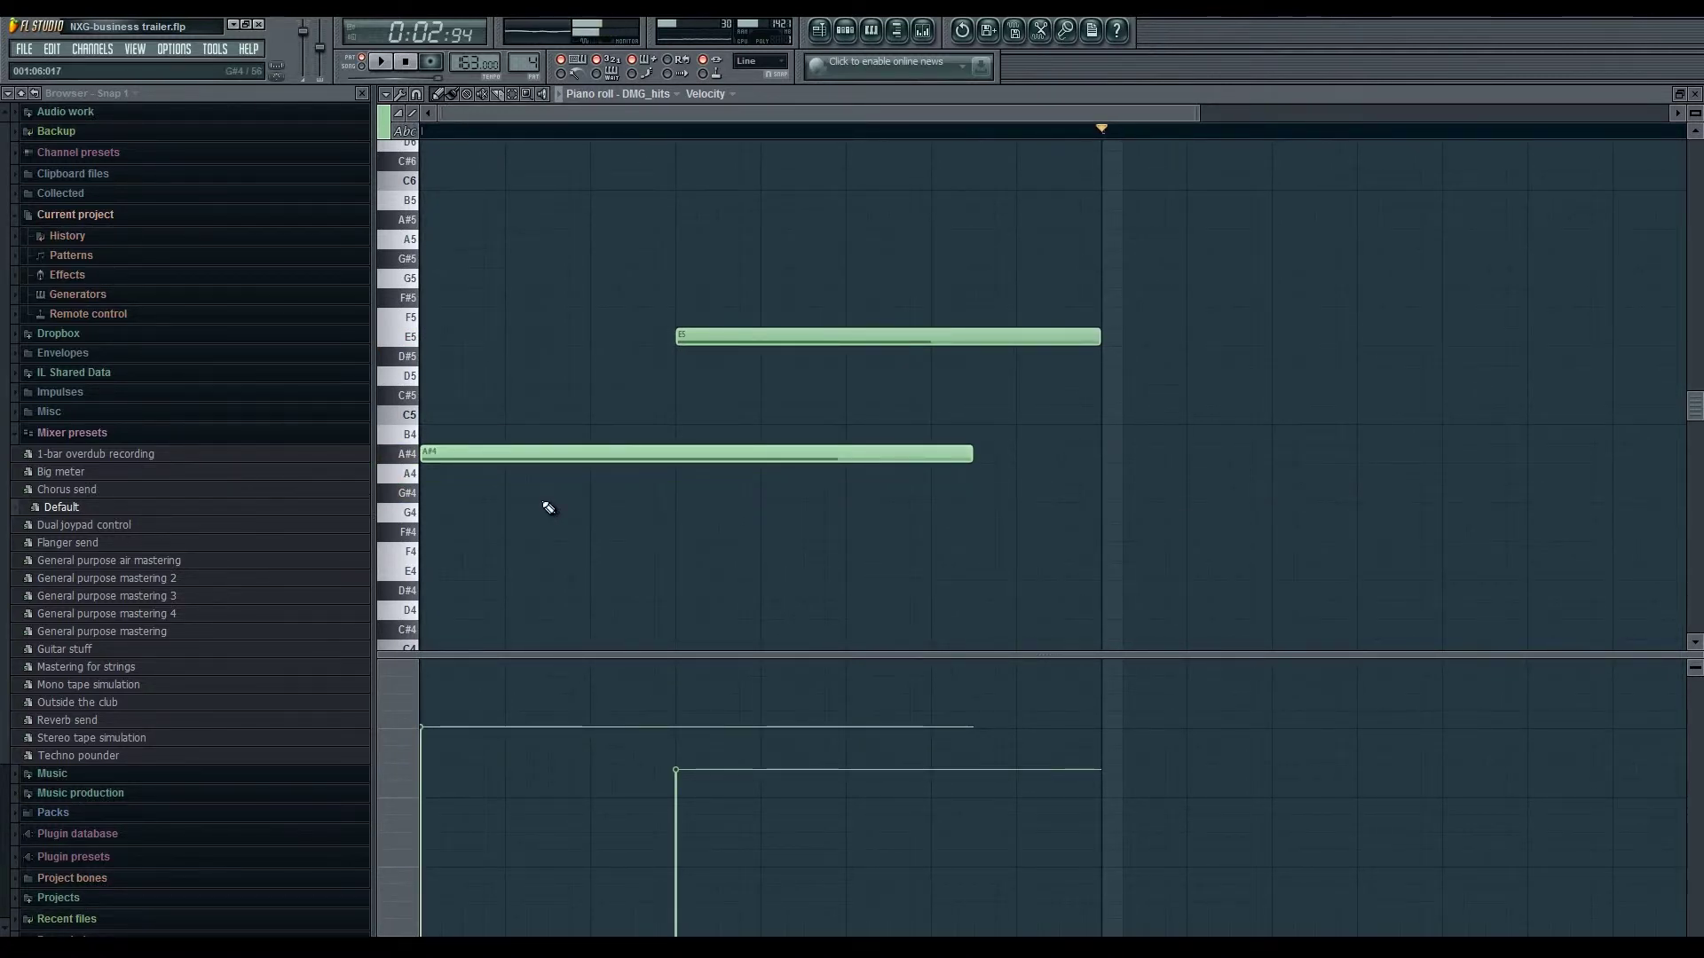
key(F7)
key(space)
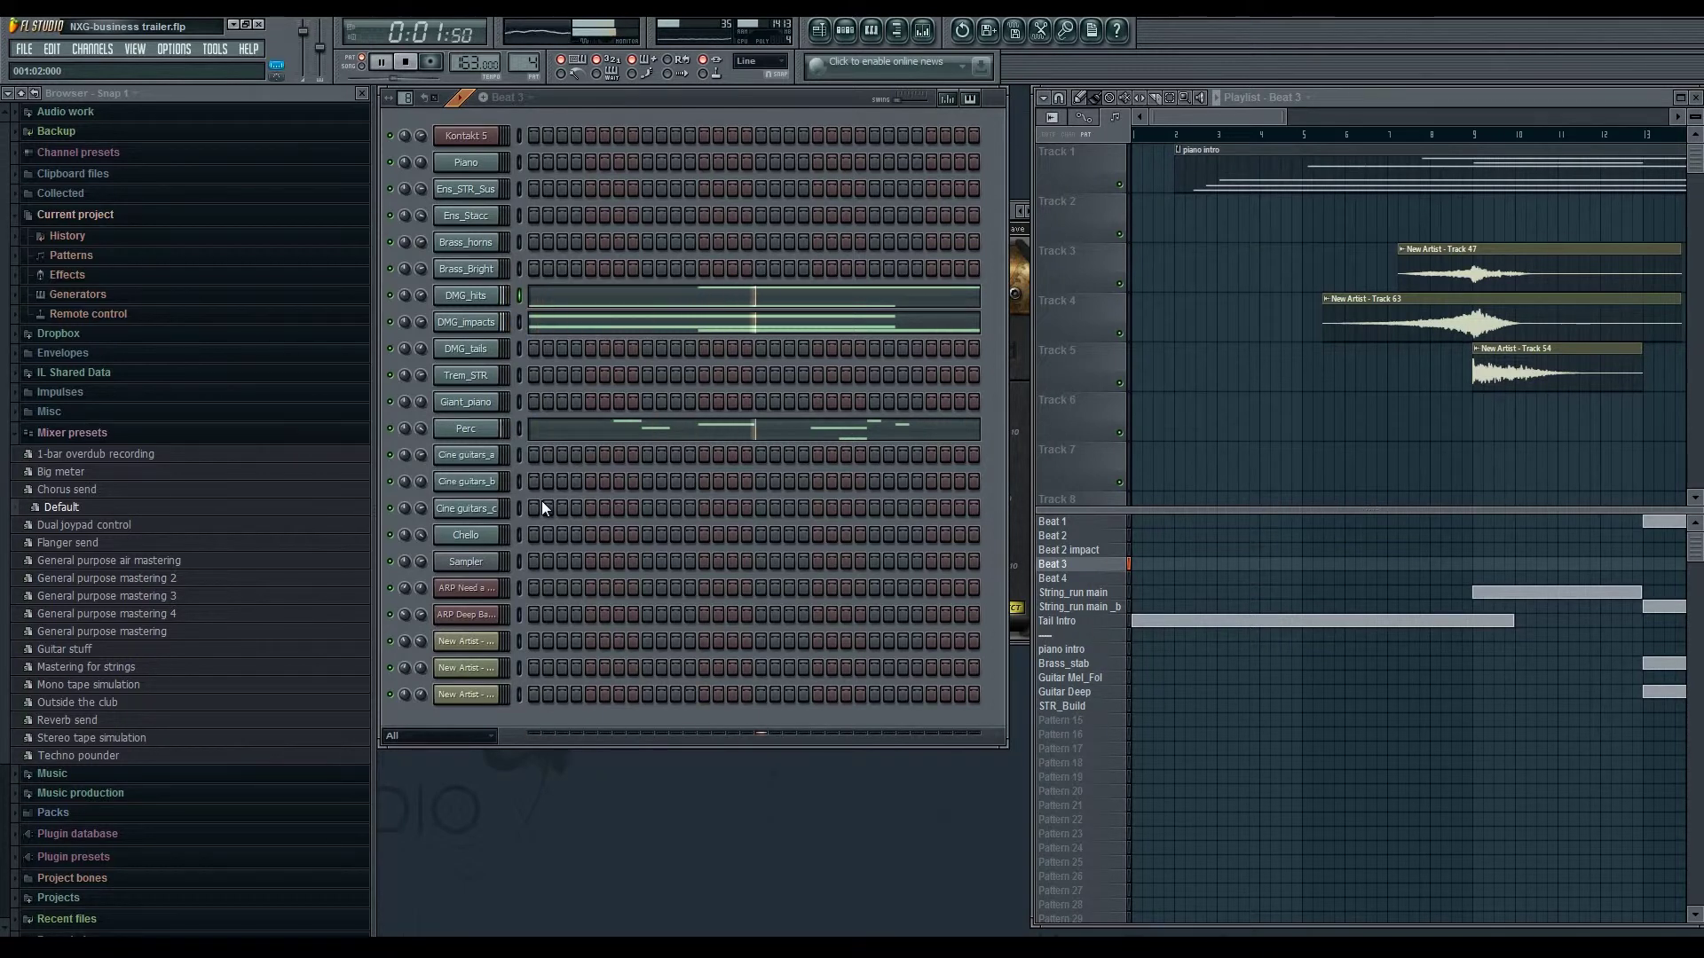
key(ctrl+space)
- Preview the F5 and C#5 DMG_impacts notes and delete the overlapping duplicate F5
click(594, 327)
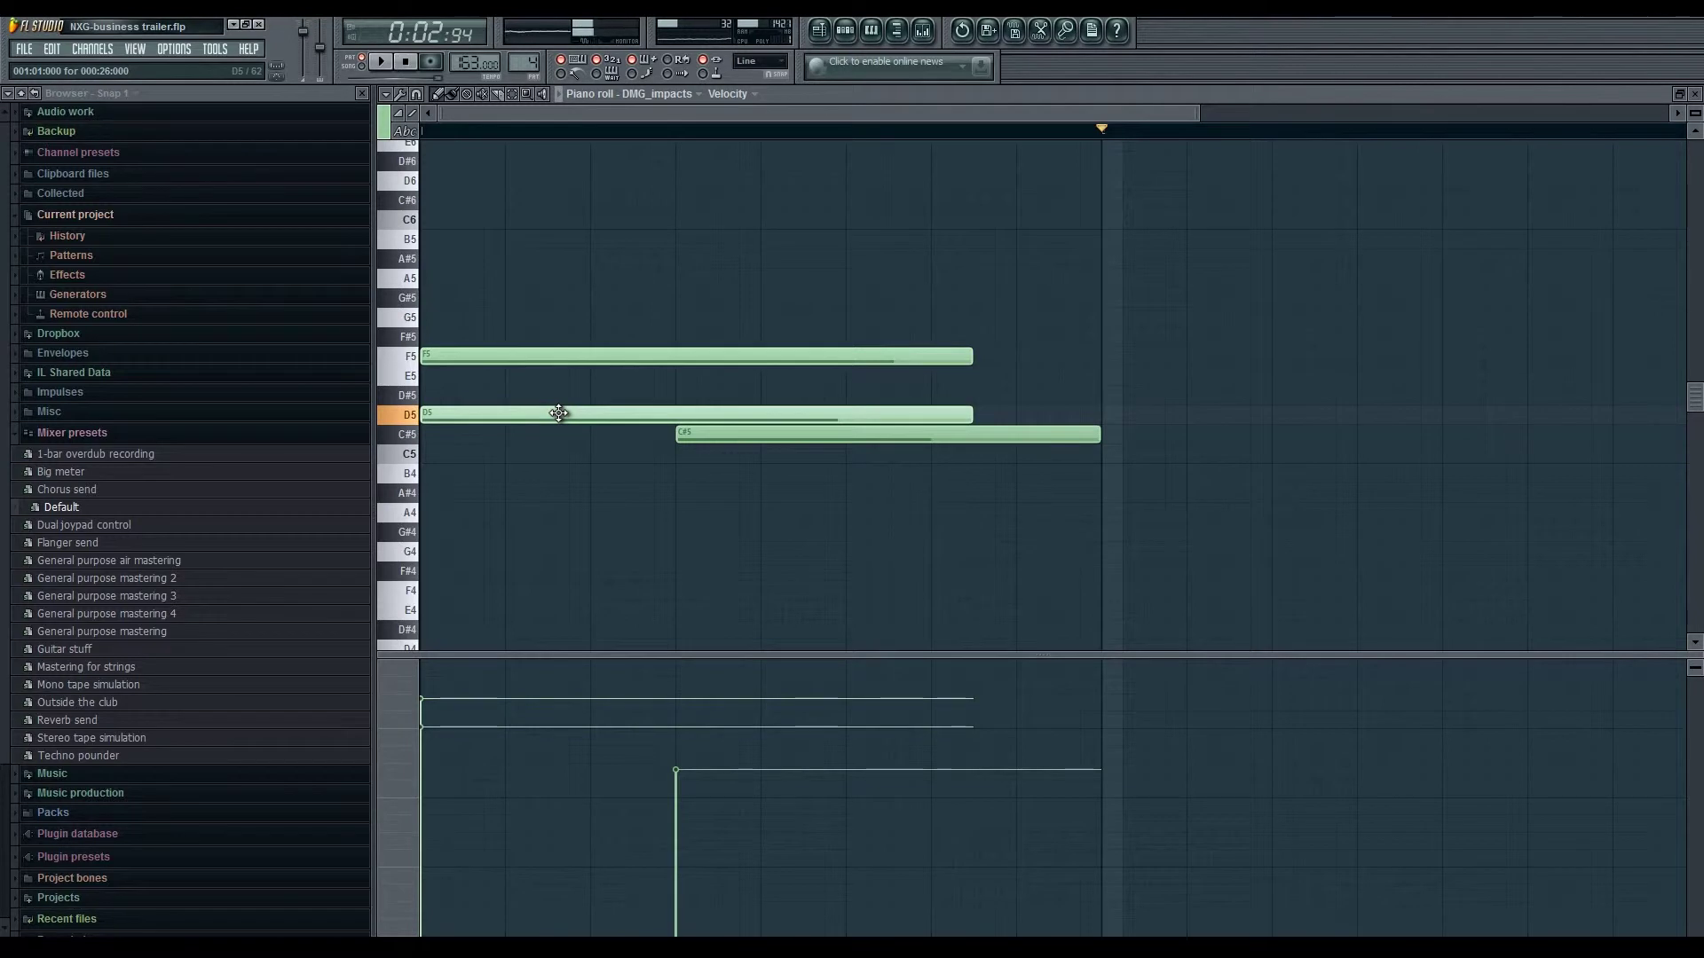
click(582, 357)
drag(582, 357, 587, 356)
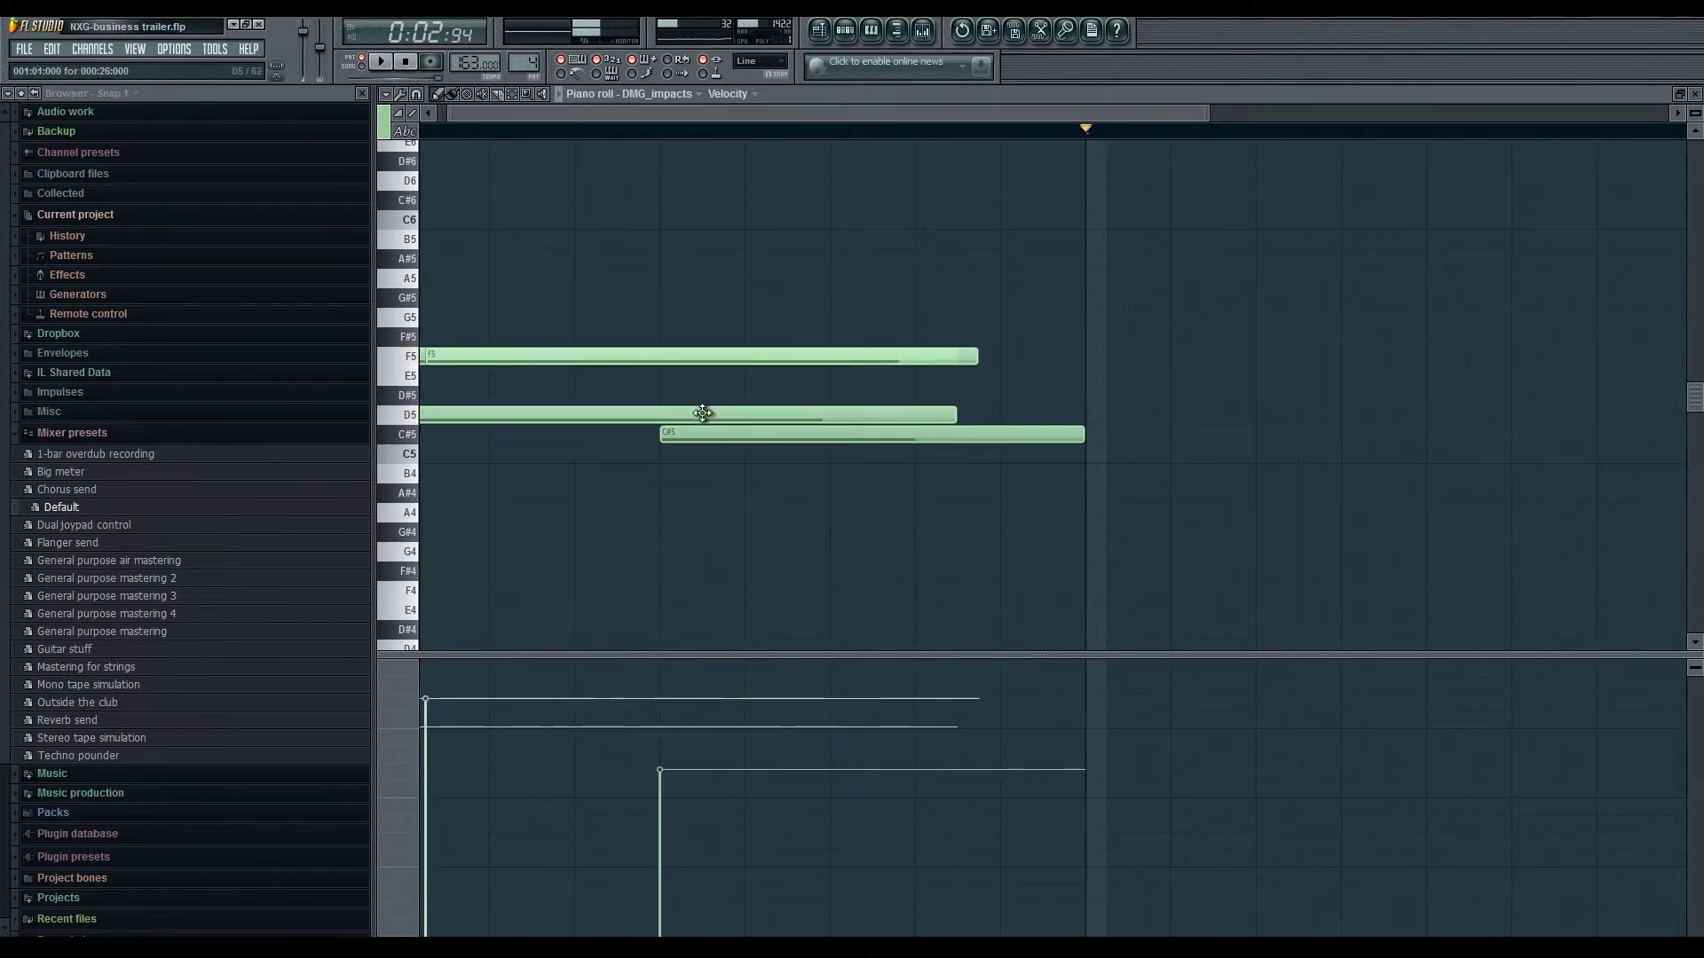
click(703, 435)
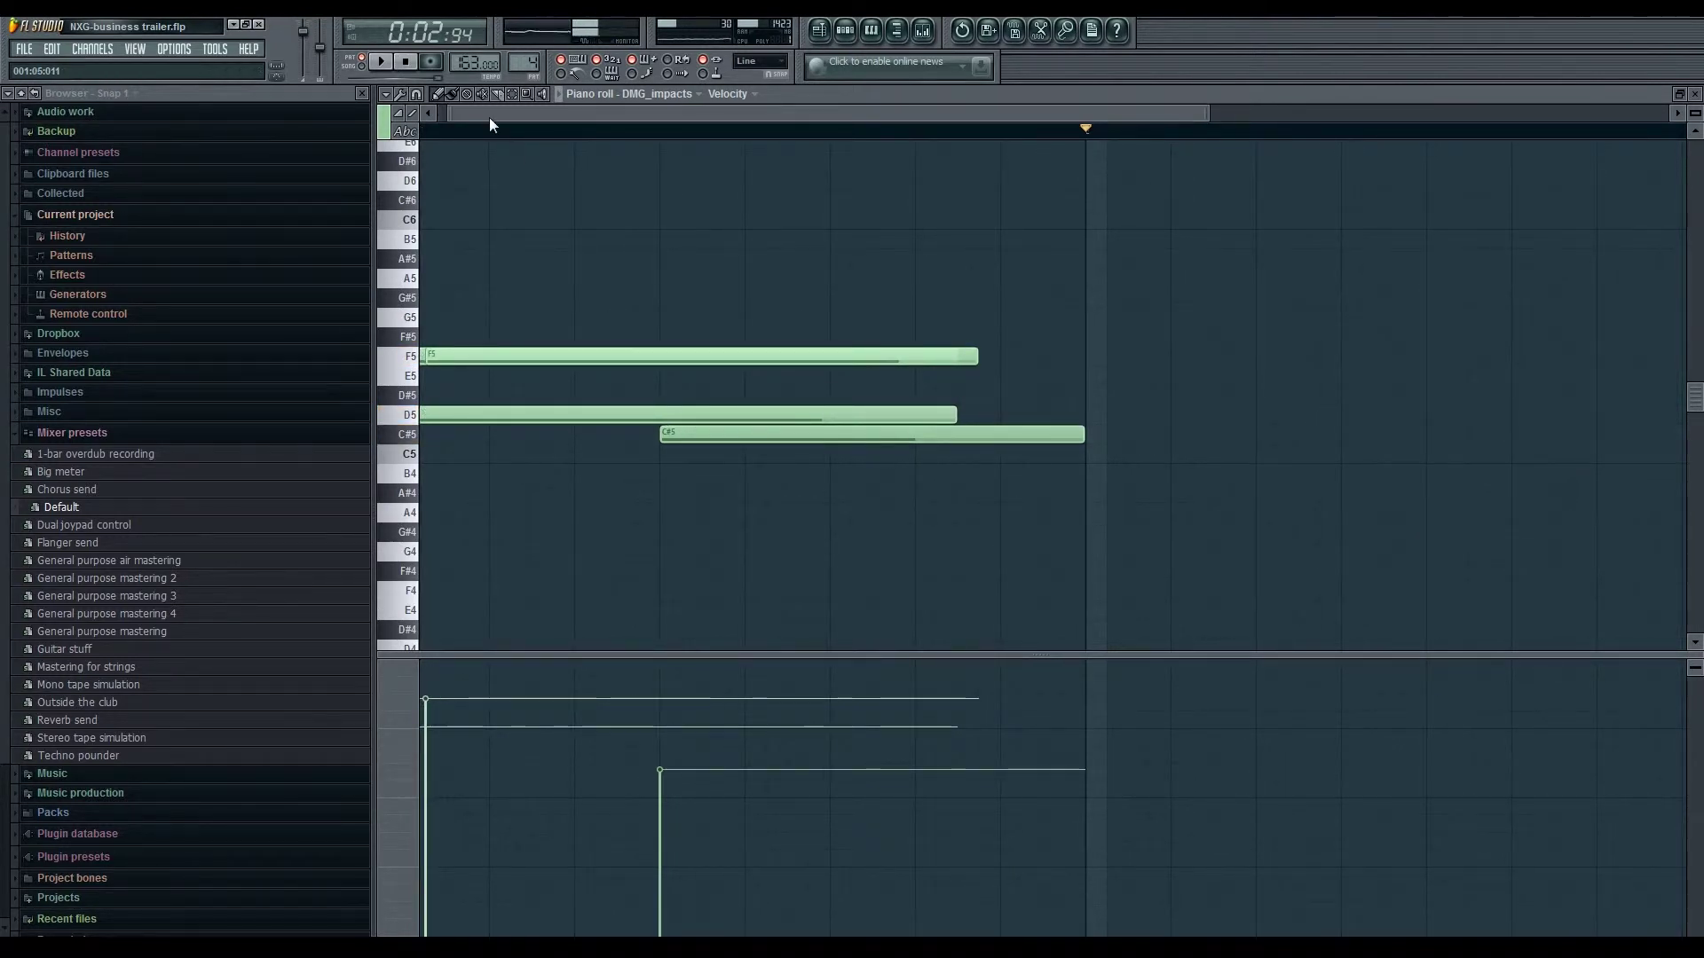
scroll(488, 117, left, 1)
click(494, 355)
right_click(505, 357)
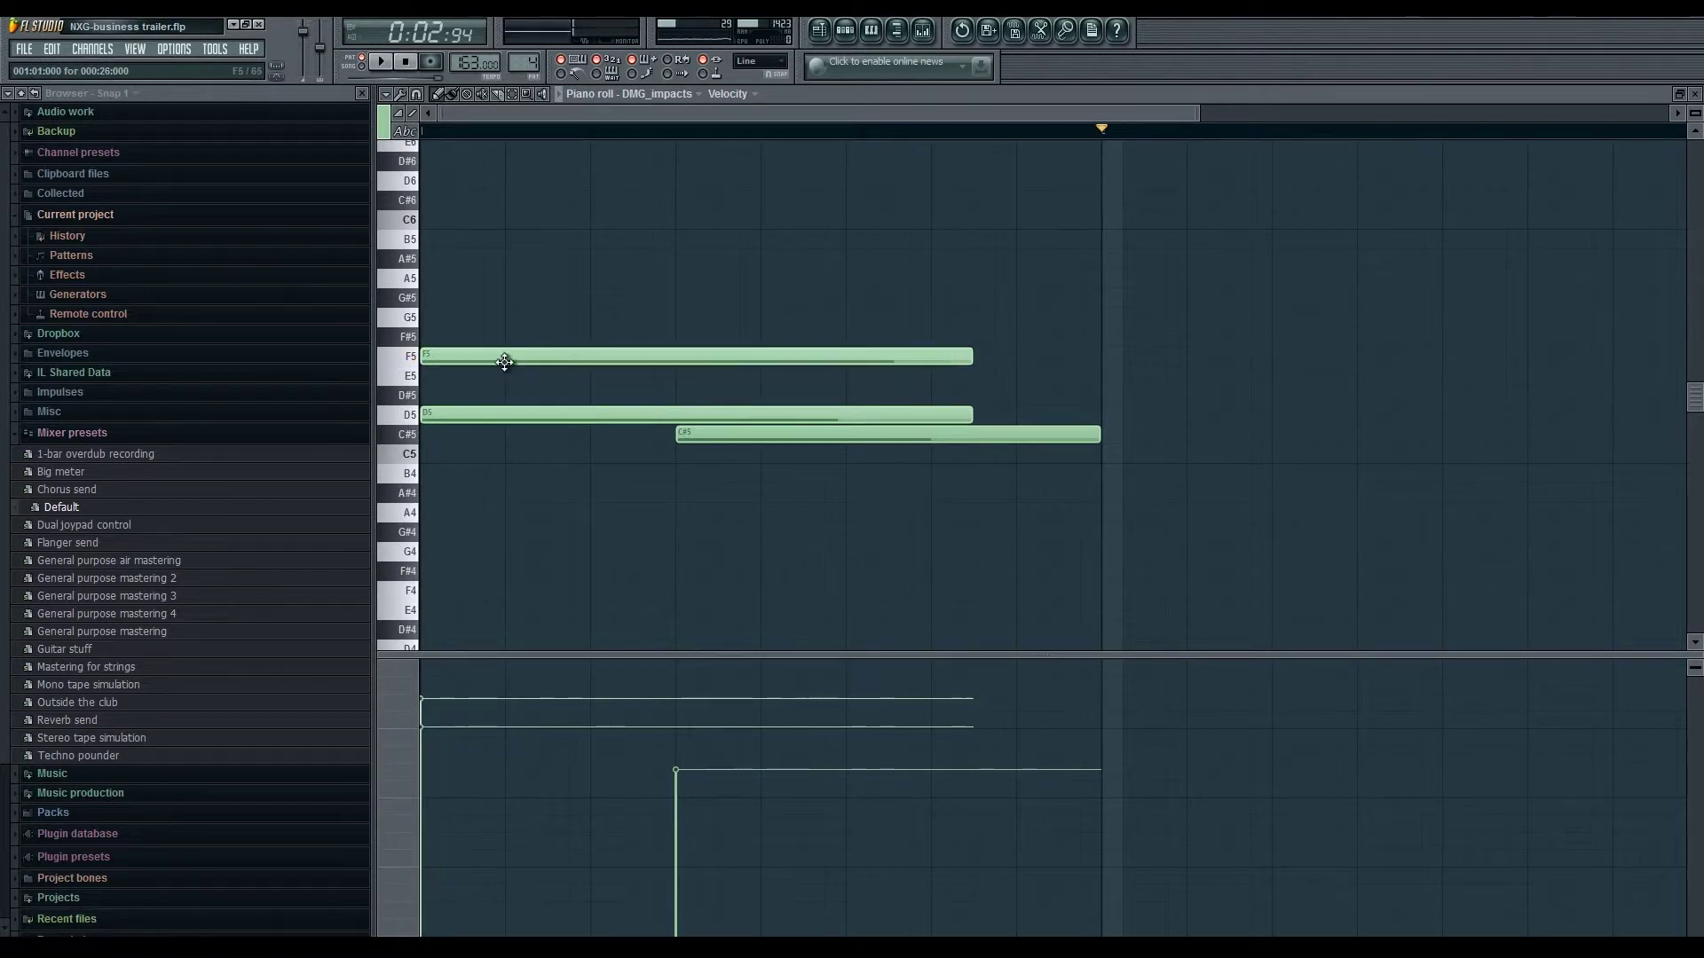
key(F7)
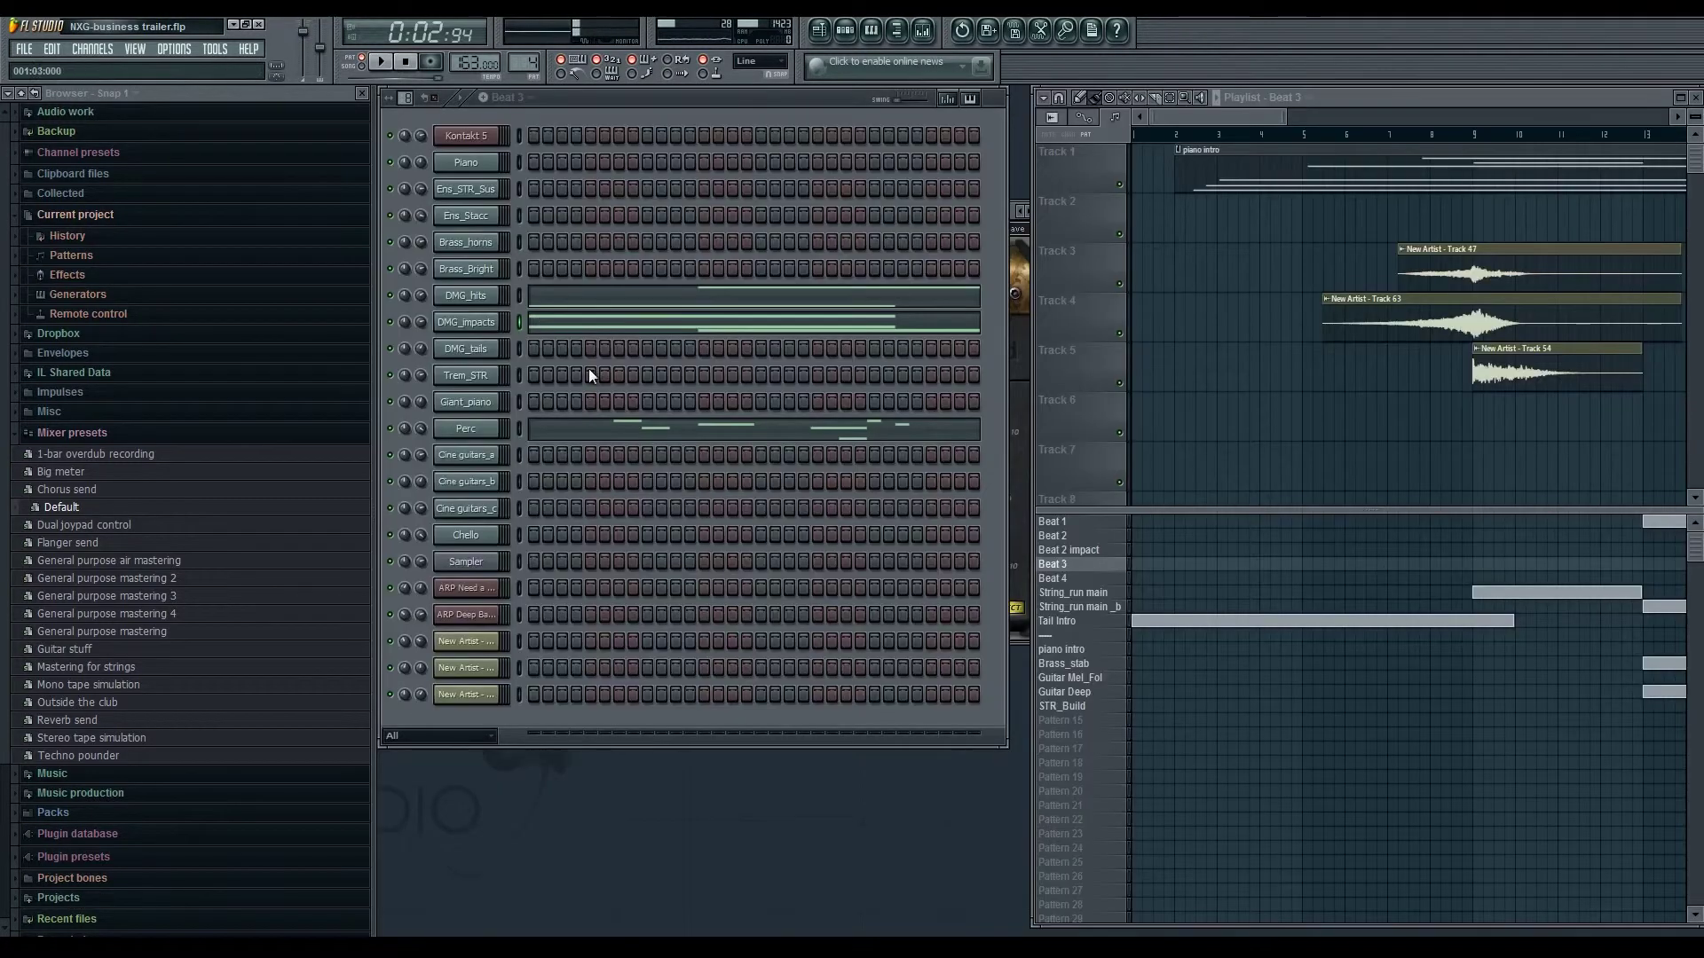
- Play Beat 3's Perc notes in the piano roll, restarting from a later song position
click(723, 429)
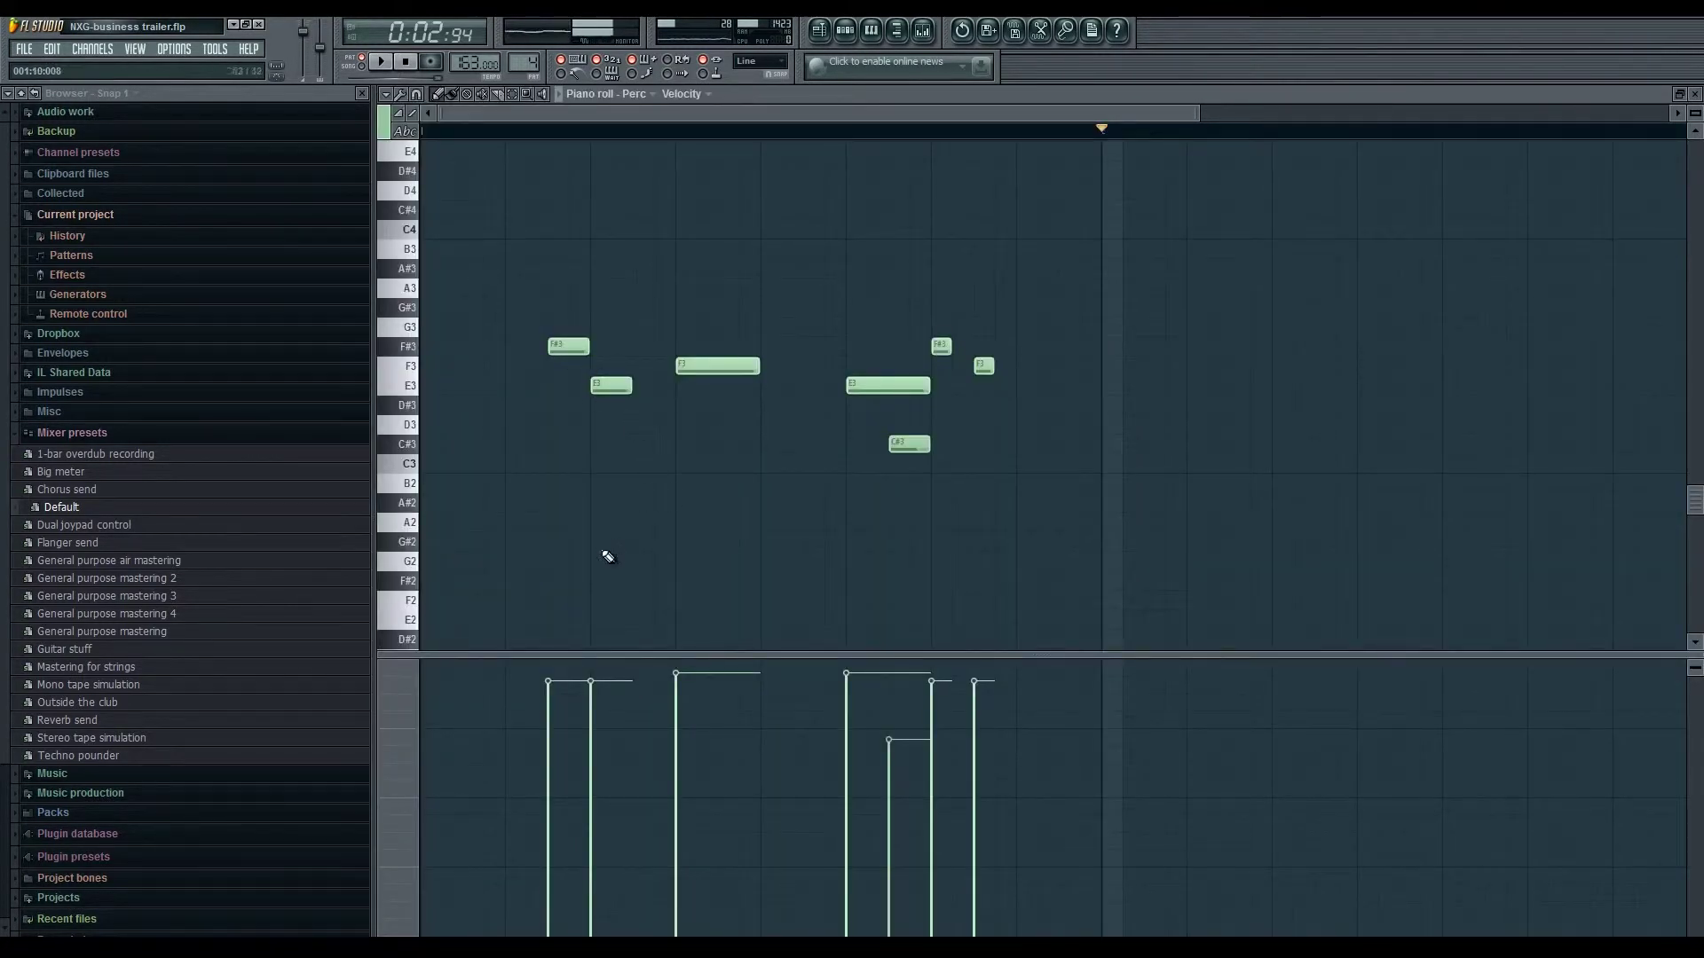
key(space)
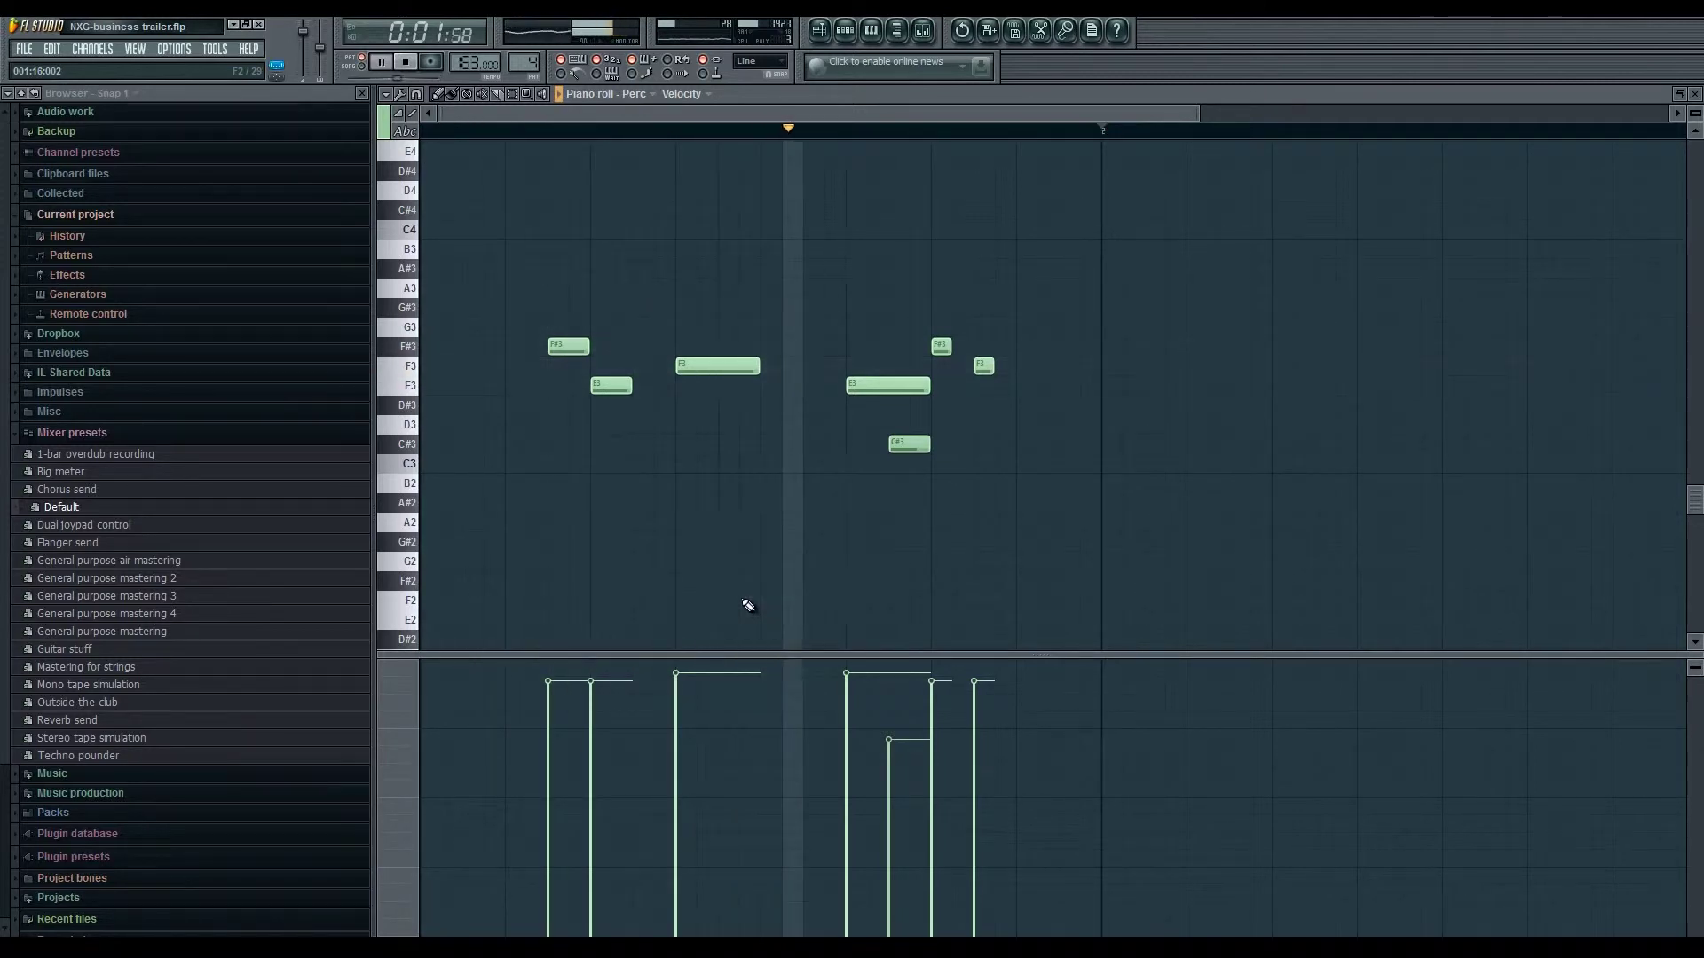
key(space)
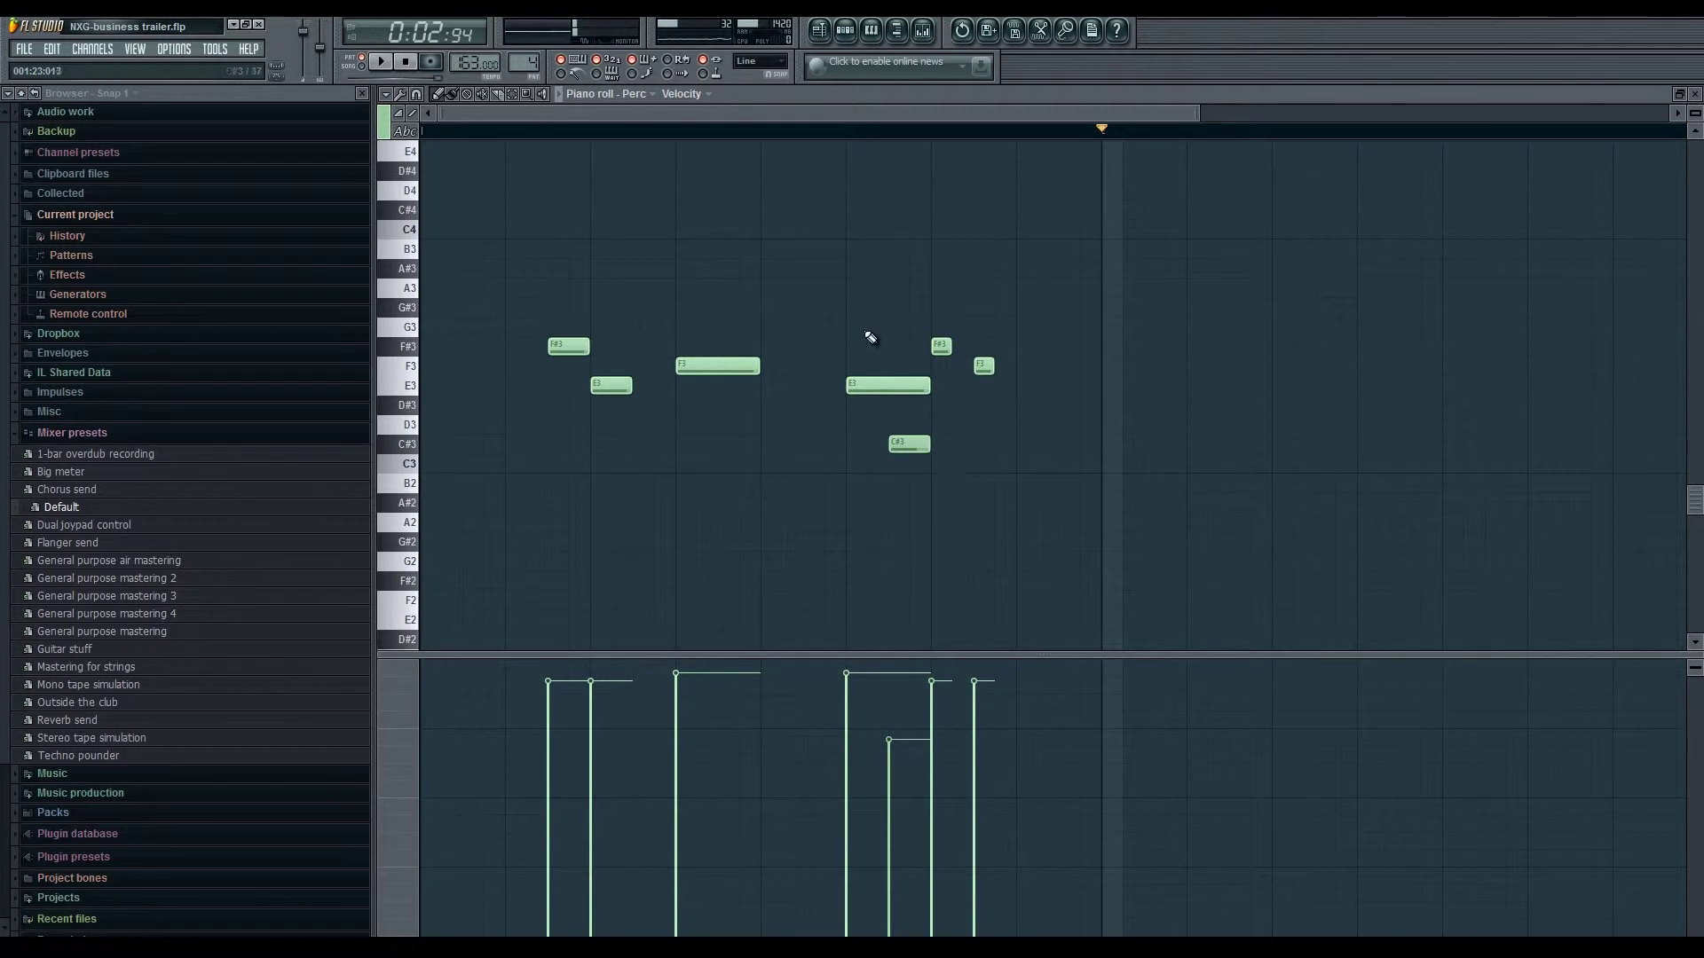
key(space)
click(830, 132)
key(space)
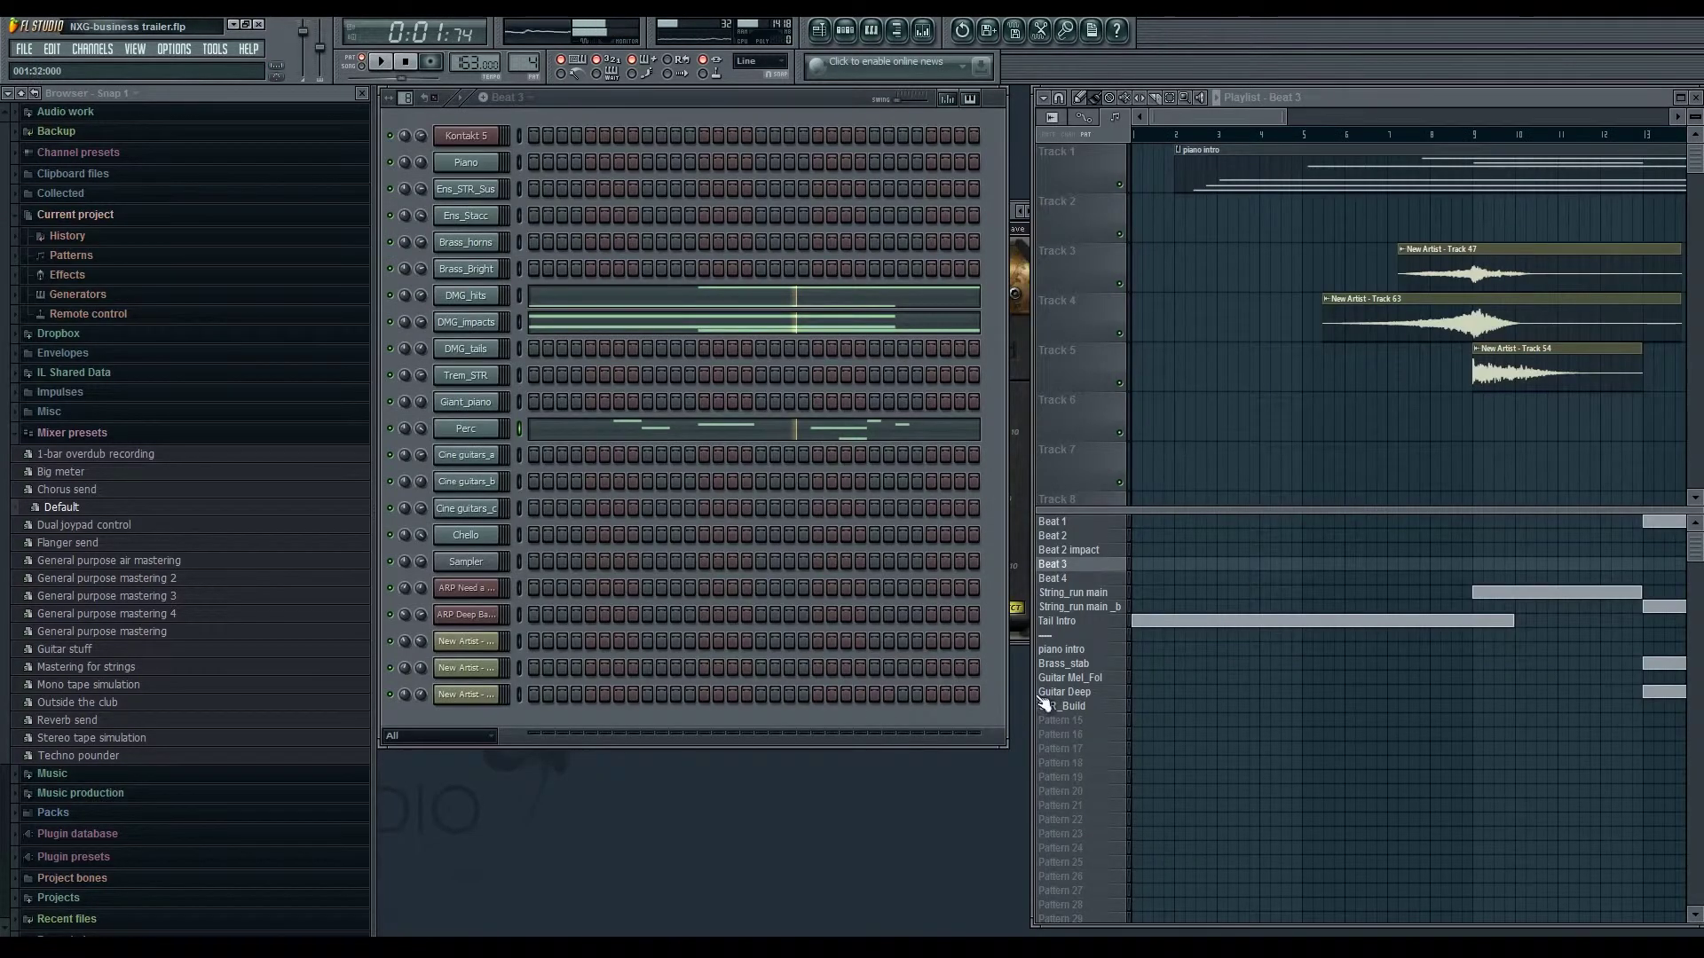
click(1049, 578)
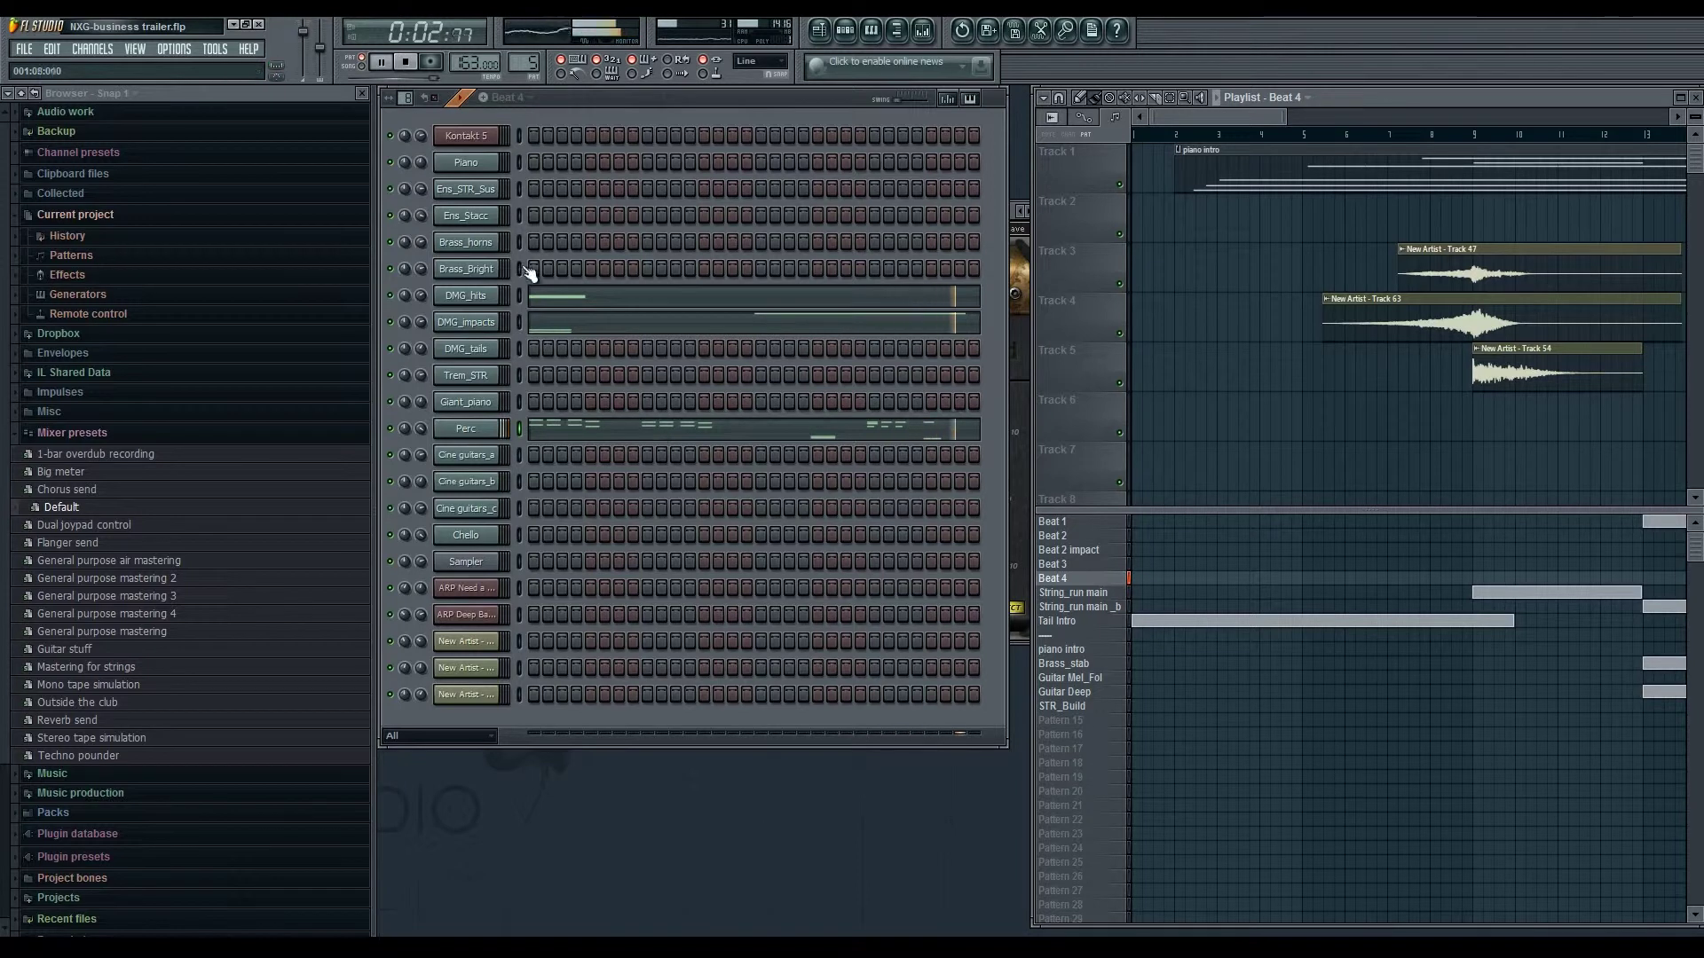
click(385, 65)
click(383, 62)
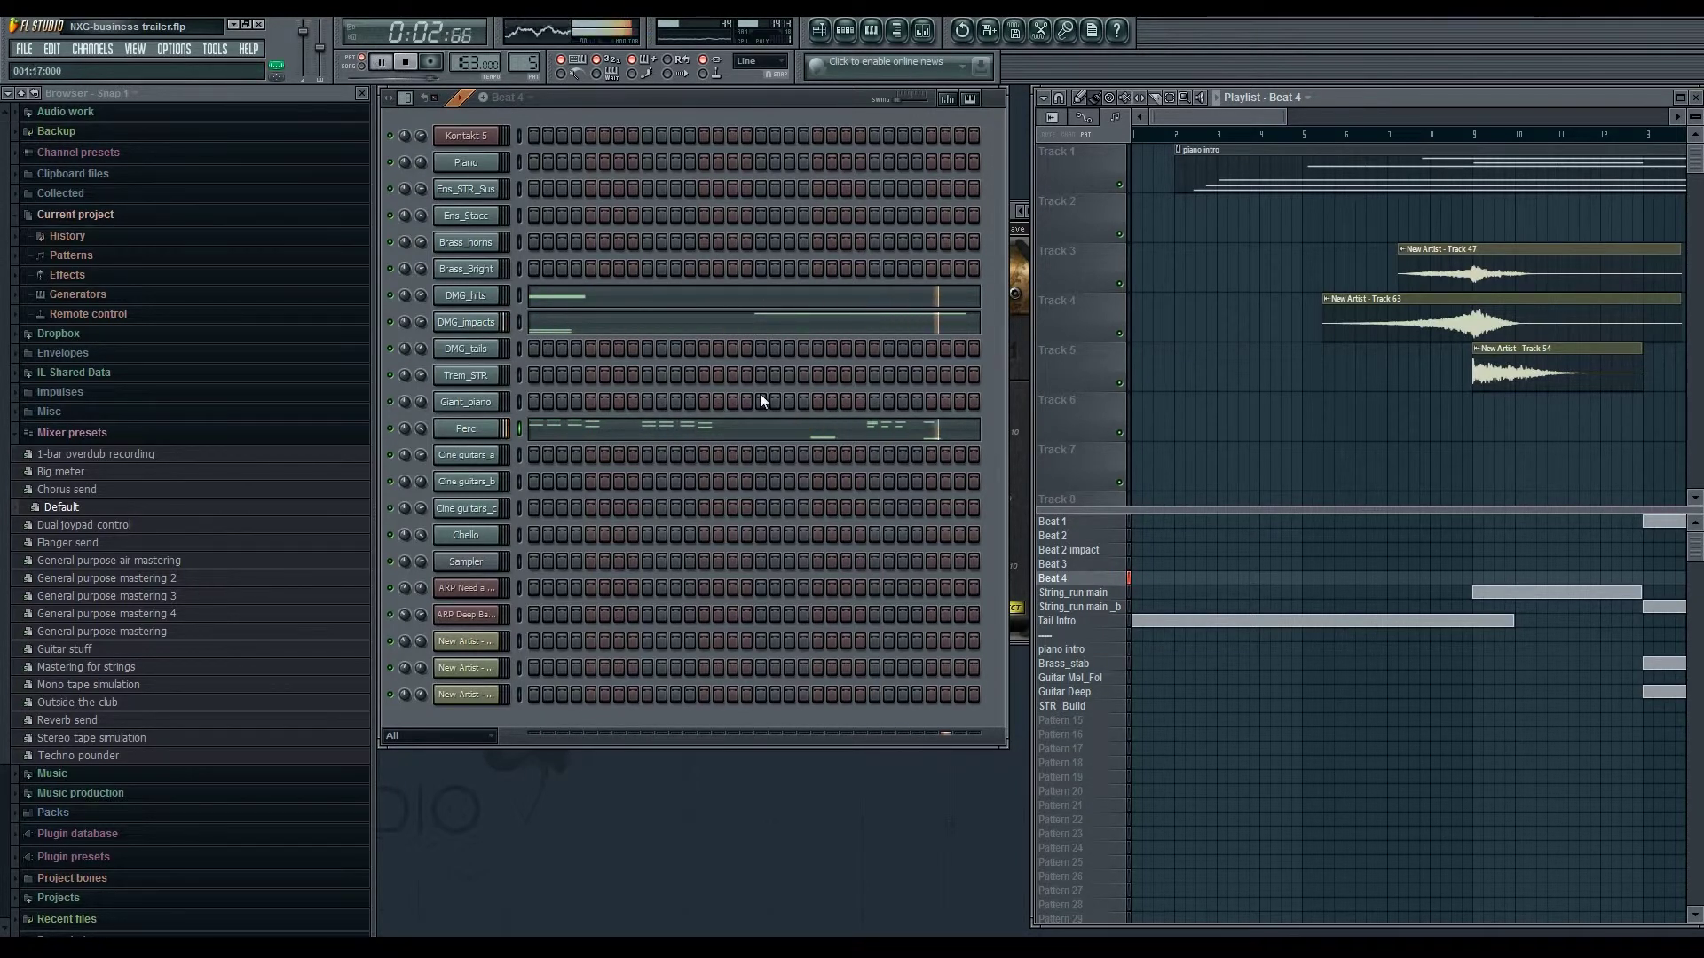
key(space)
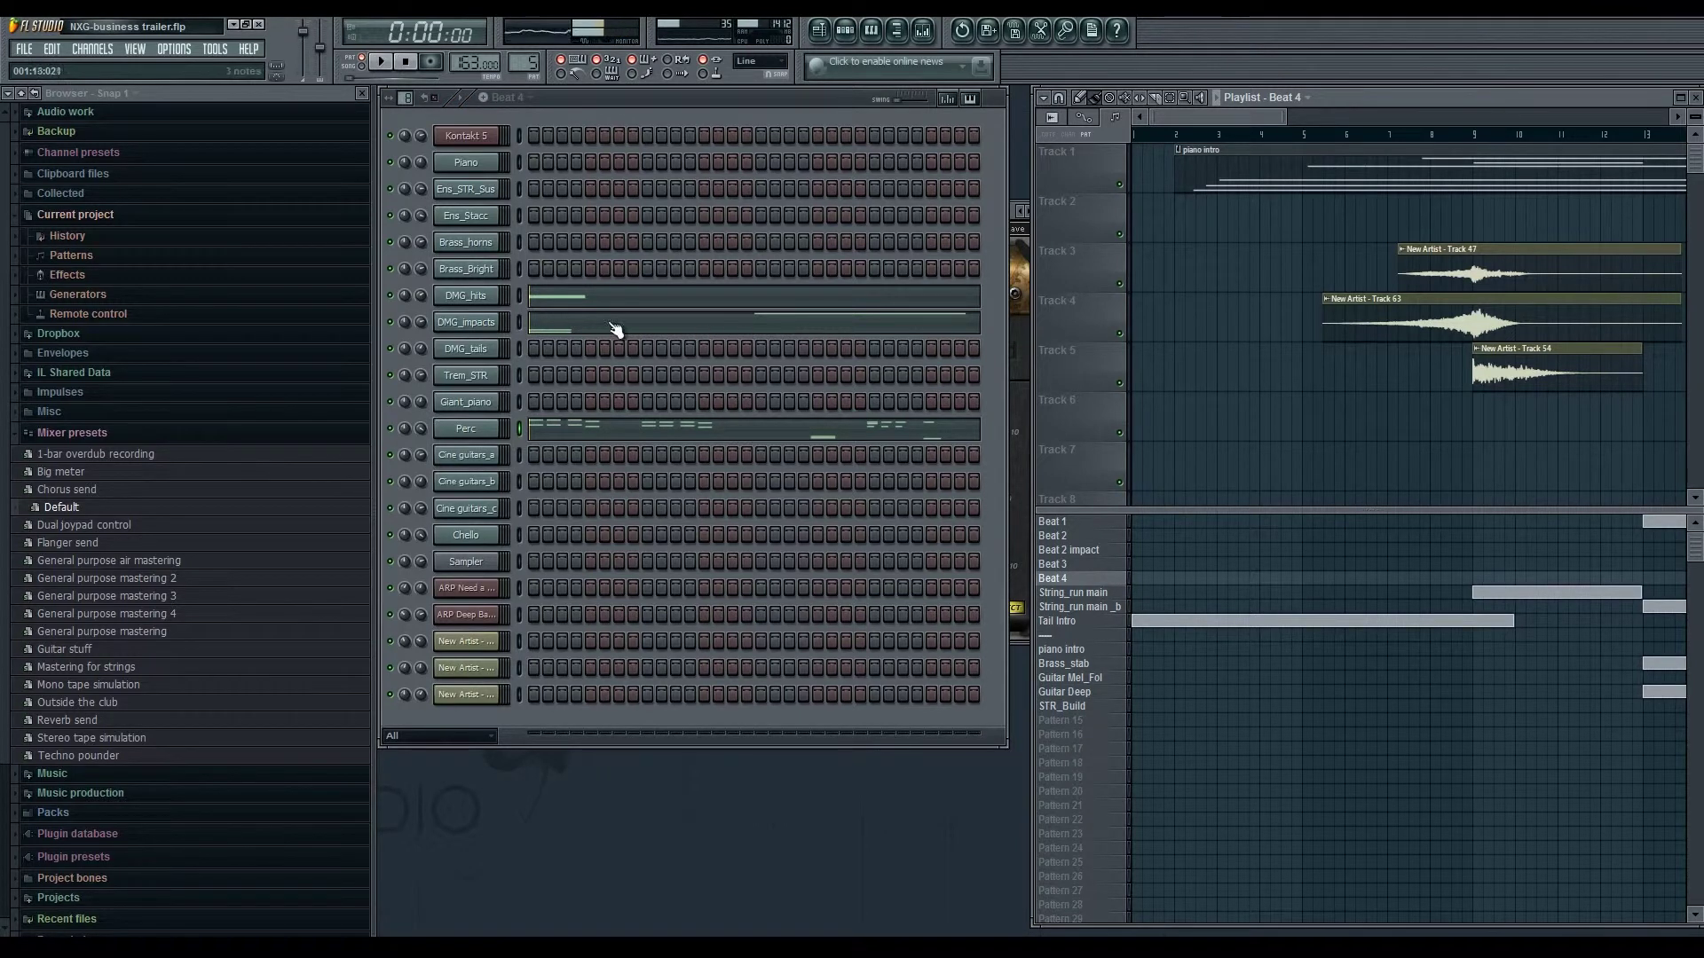
right_click(391, 322)
click(550, 304)
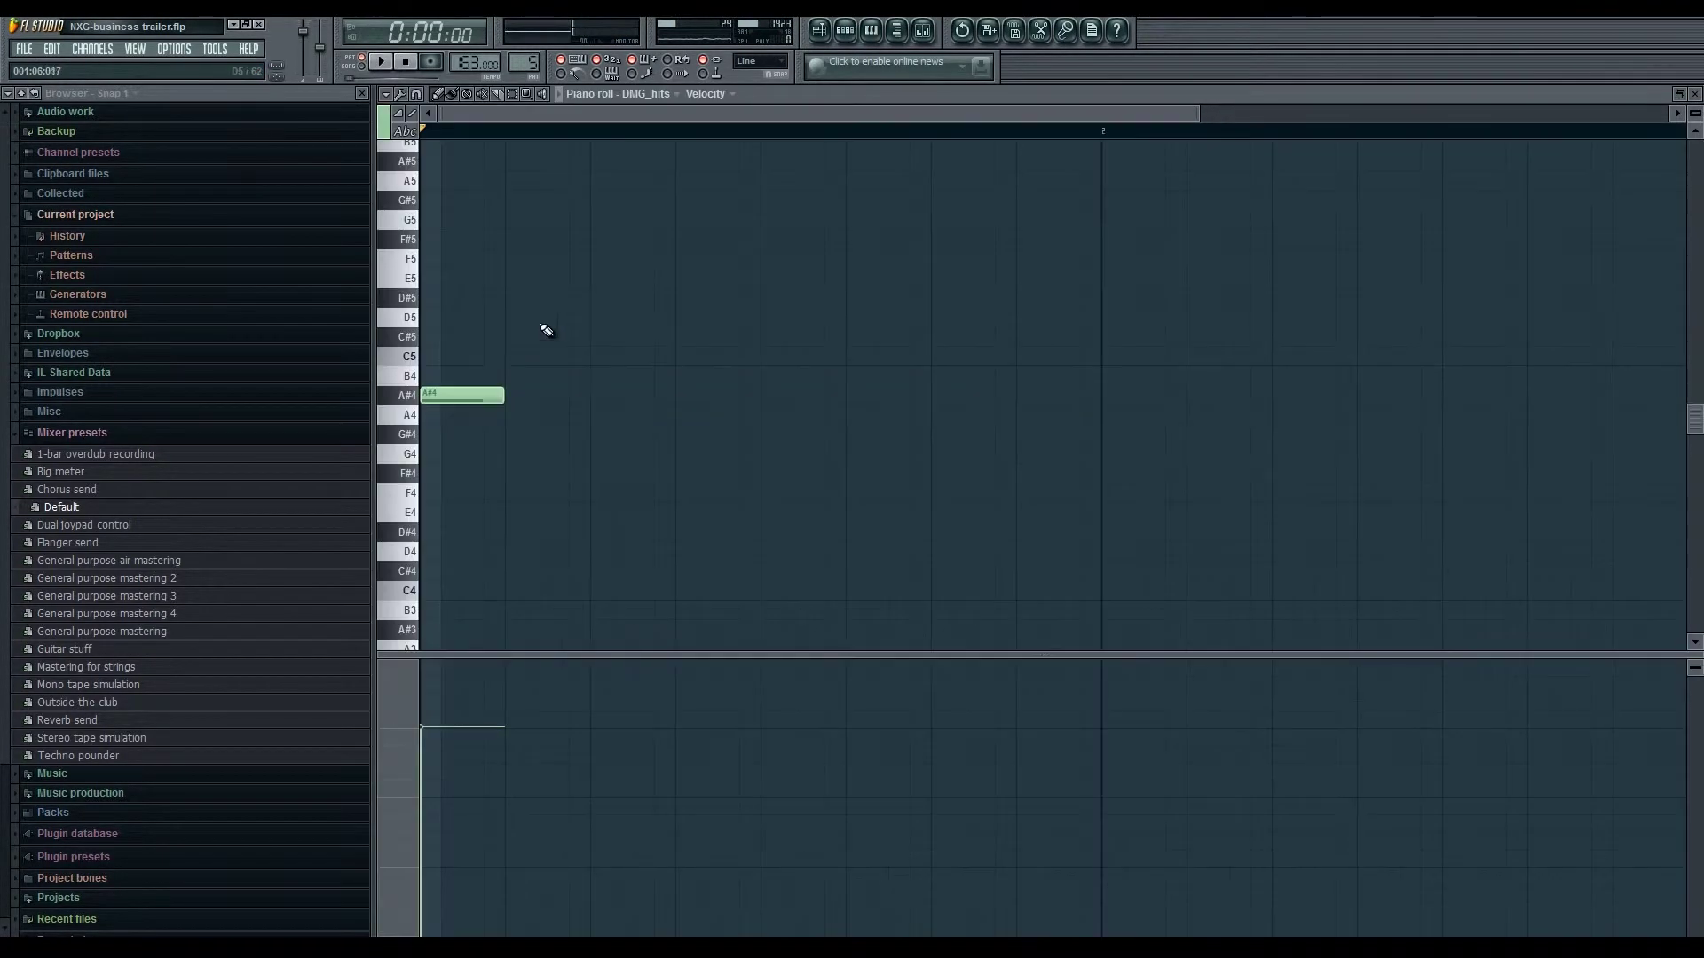
click(471, 396)
key(F7)
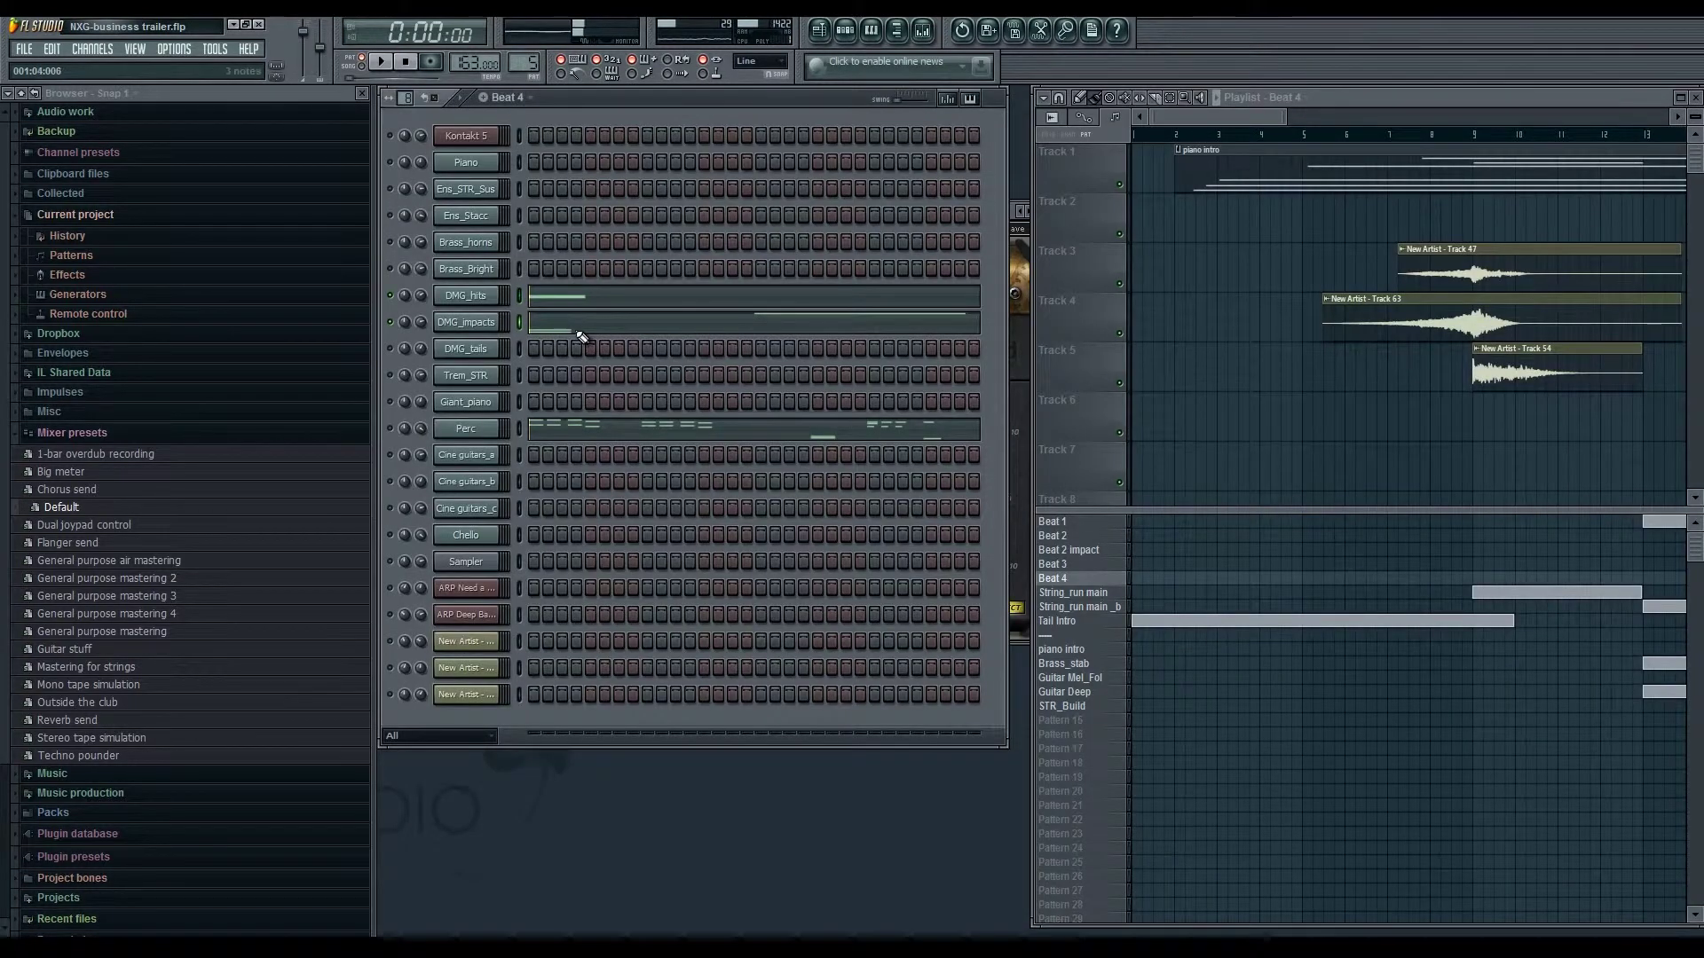
click(577, 324)
click(450, 549)
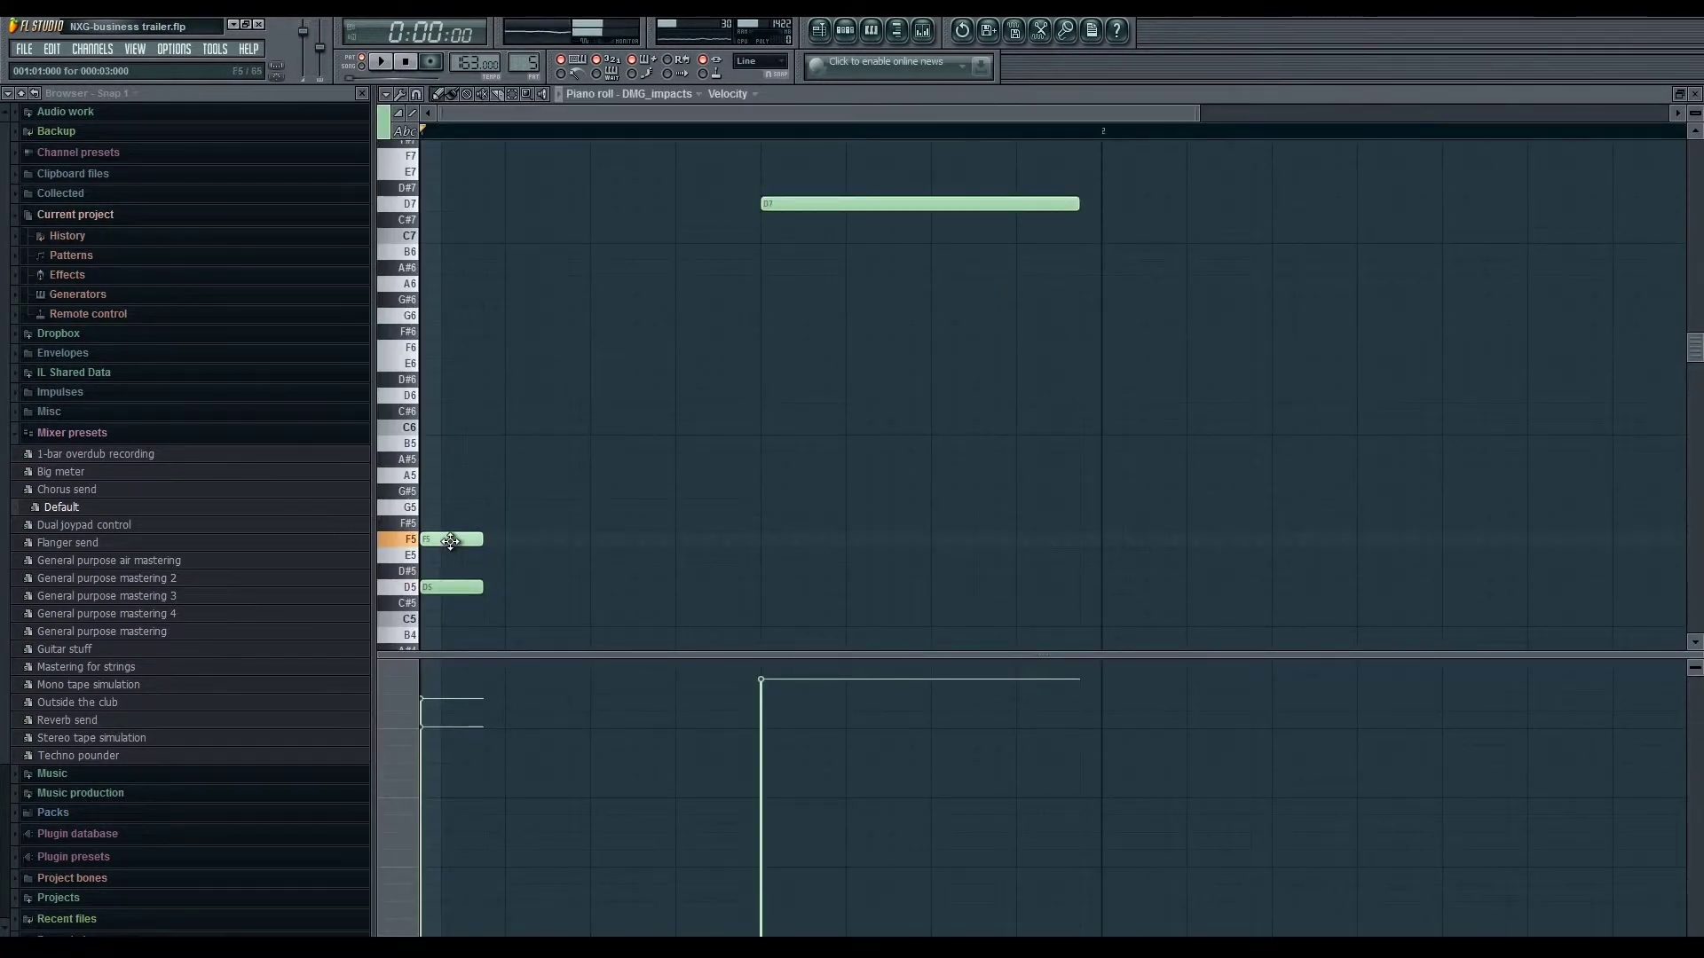
click(811, 208)
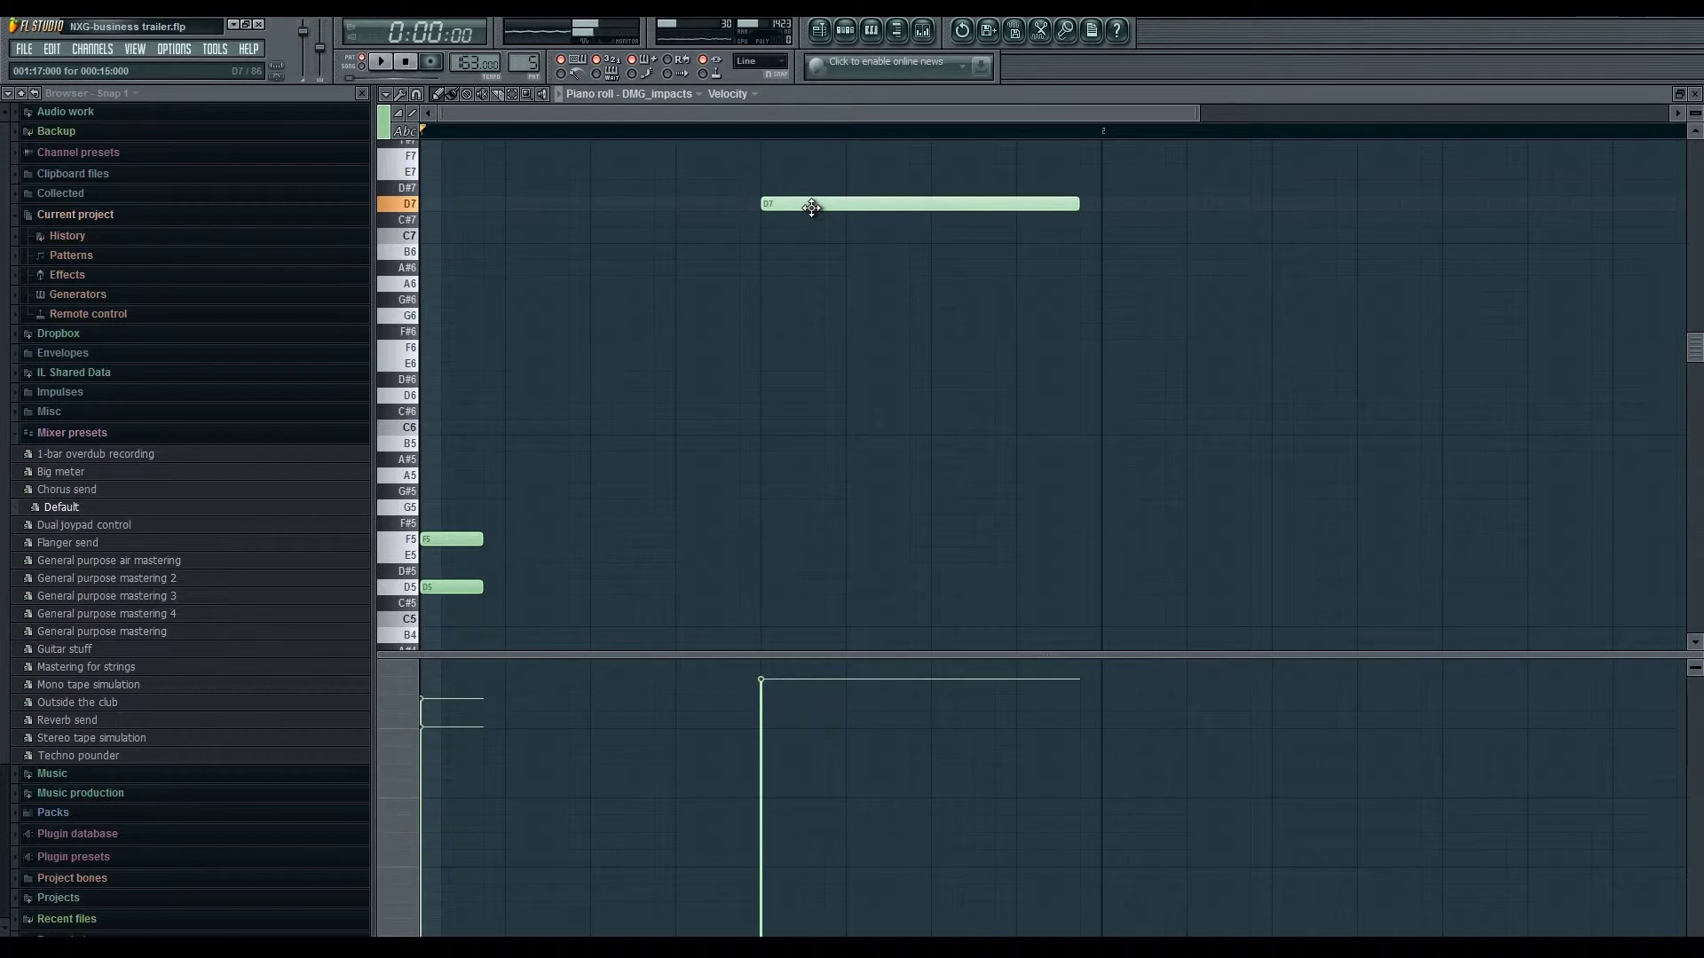
scroll(829, 350, right, 1)
drag(814, 220, 814, 212)
drag(764, 114, 669, 172)
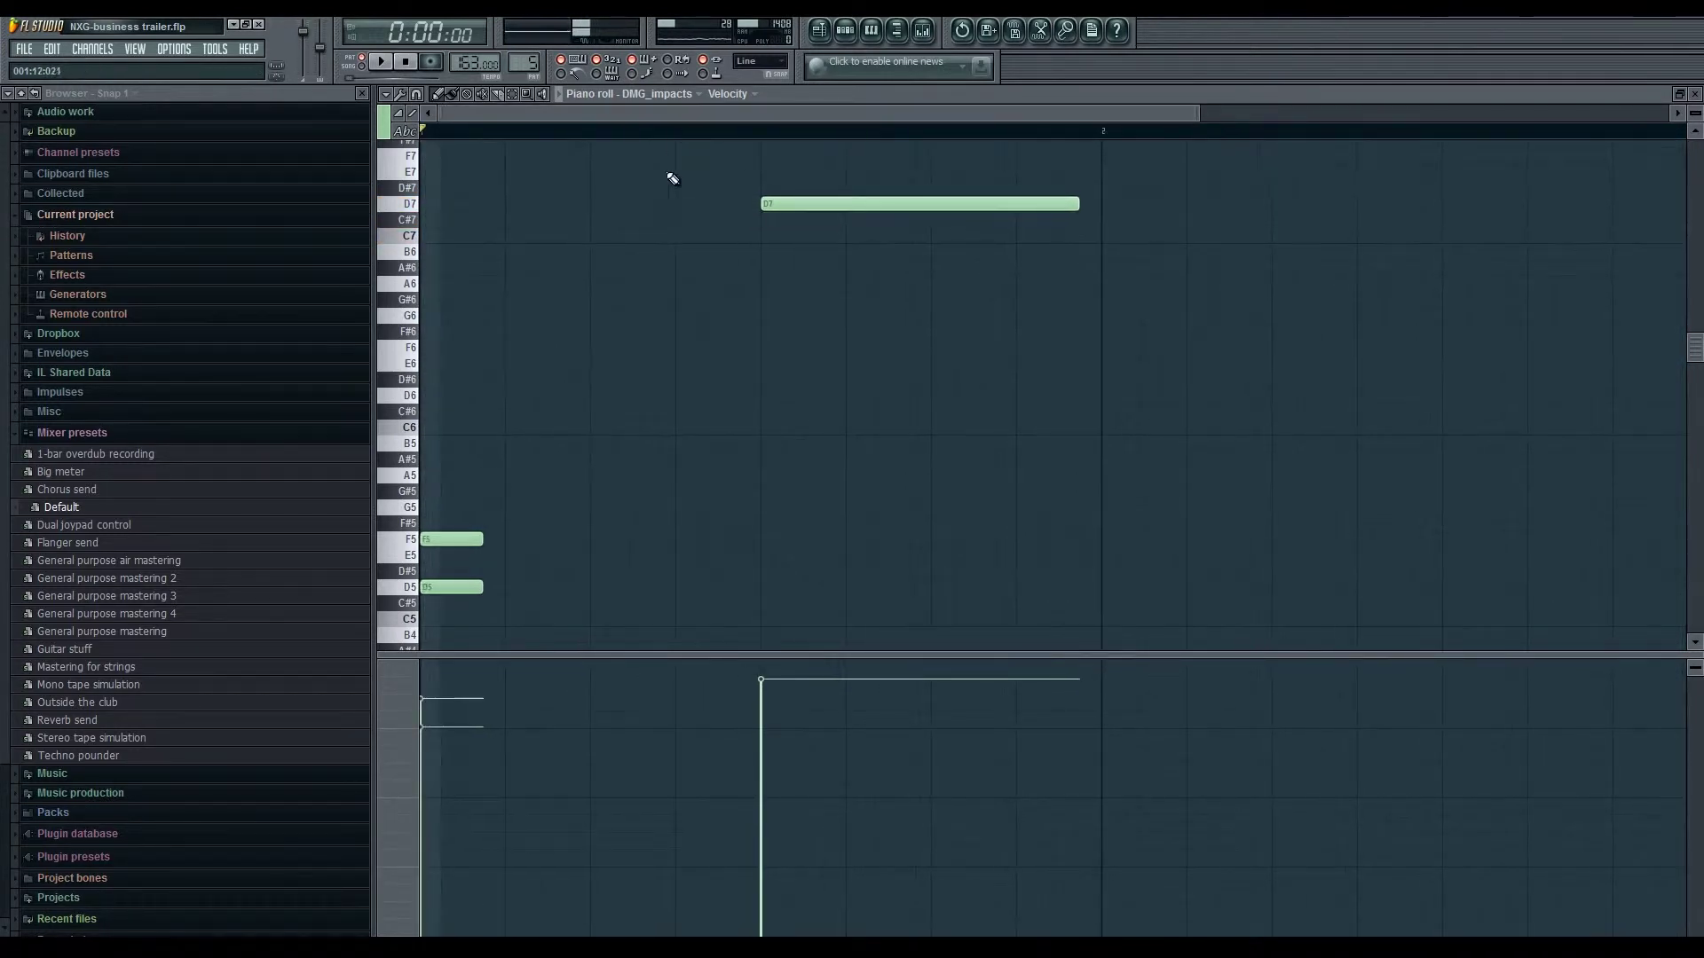
key(F7)
key(space)
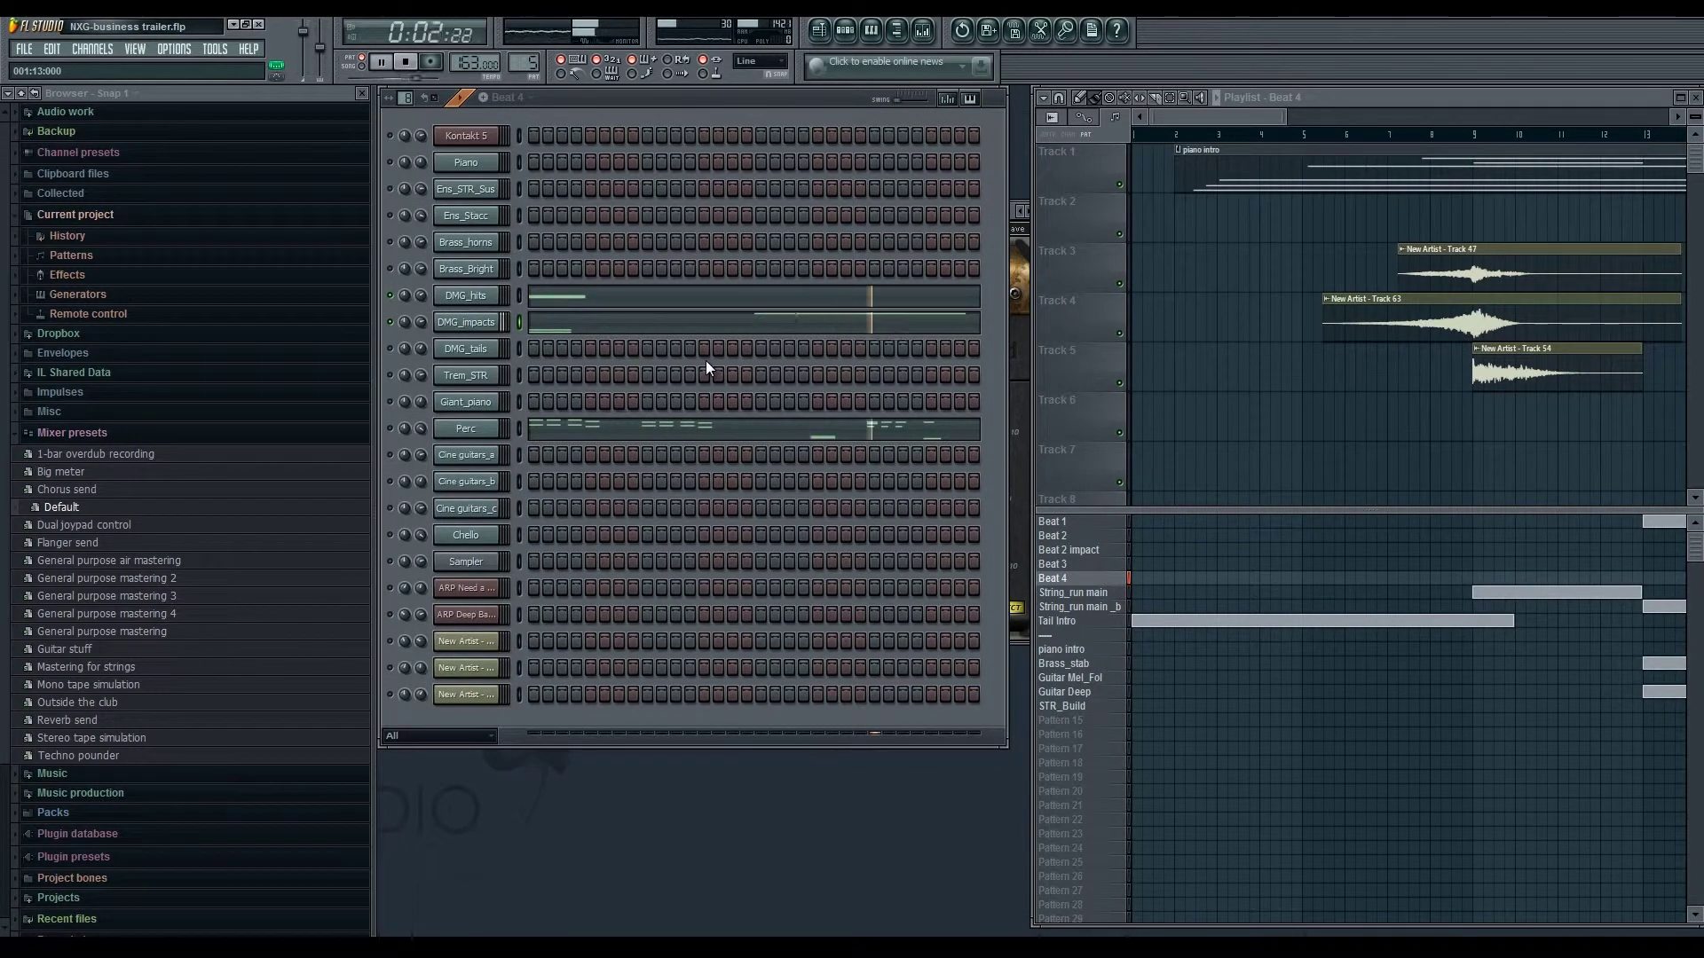
key(space)
- Toggle the DMG_impacts mute and release the Perc solo so every Beat 4 channel plays
click(393, 324)
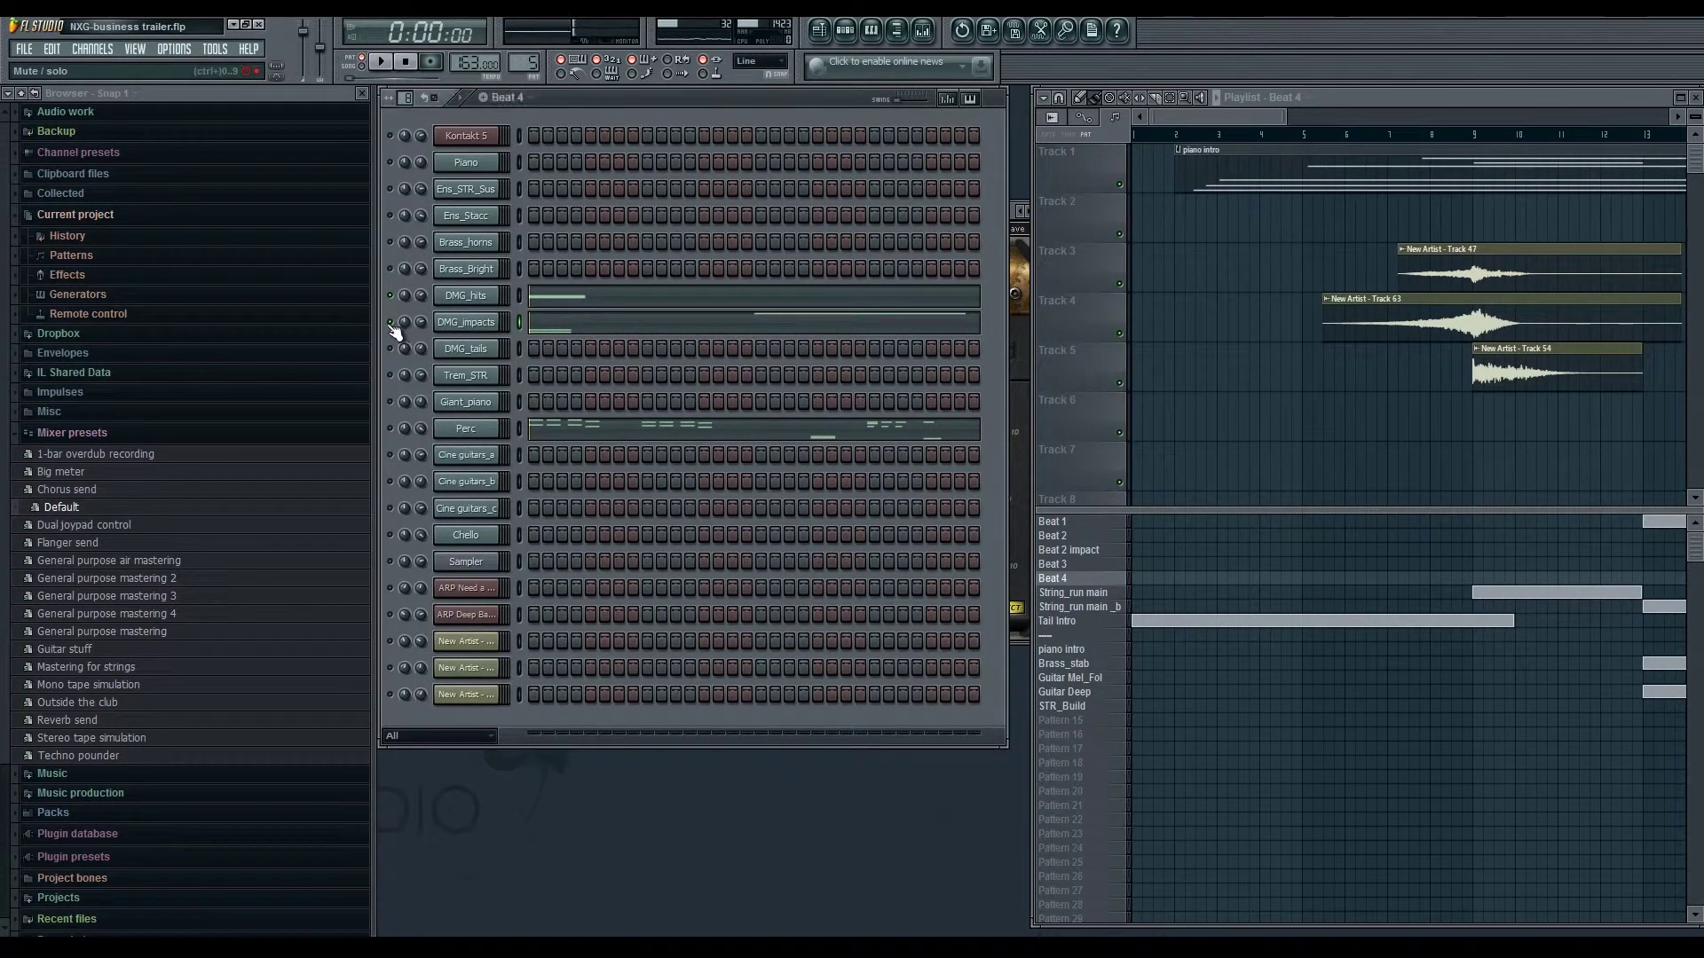
click(567, 433)
key(F7)
click(397, 434)
click(559, 433)
key(F7)
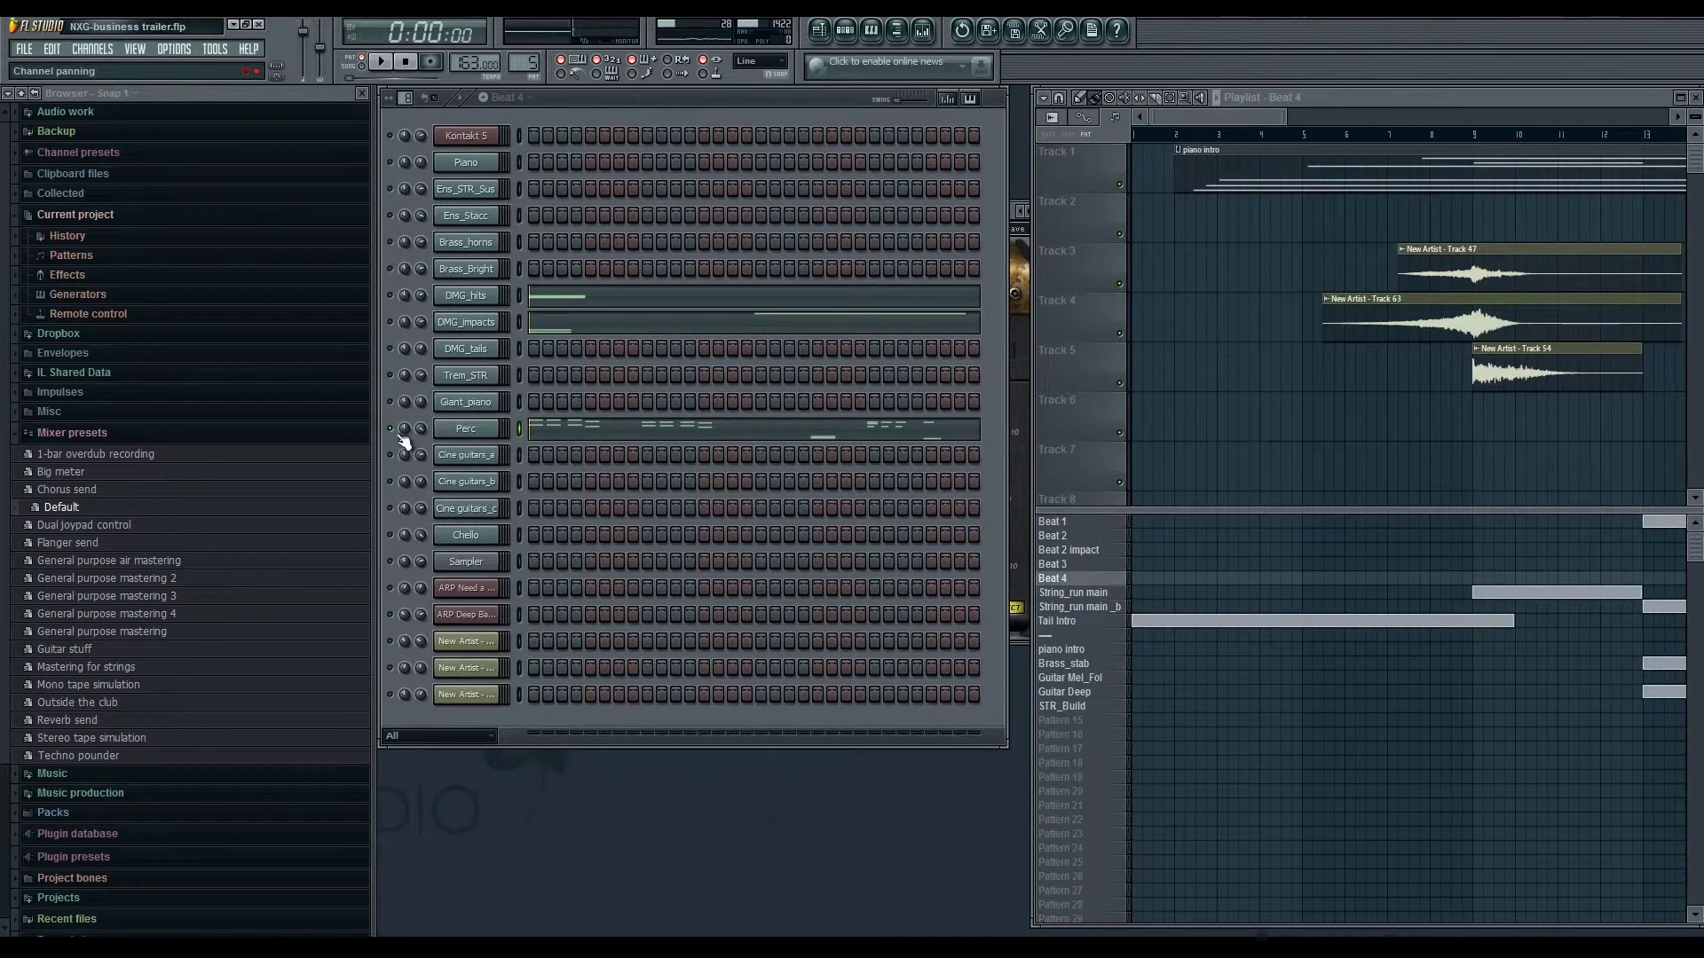
right_click(390, 431)
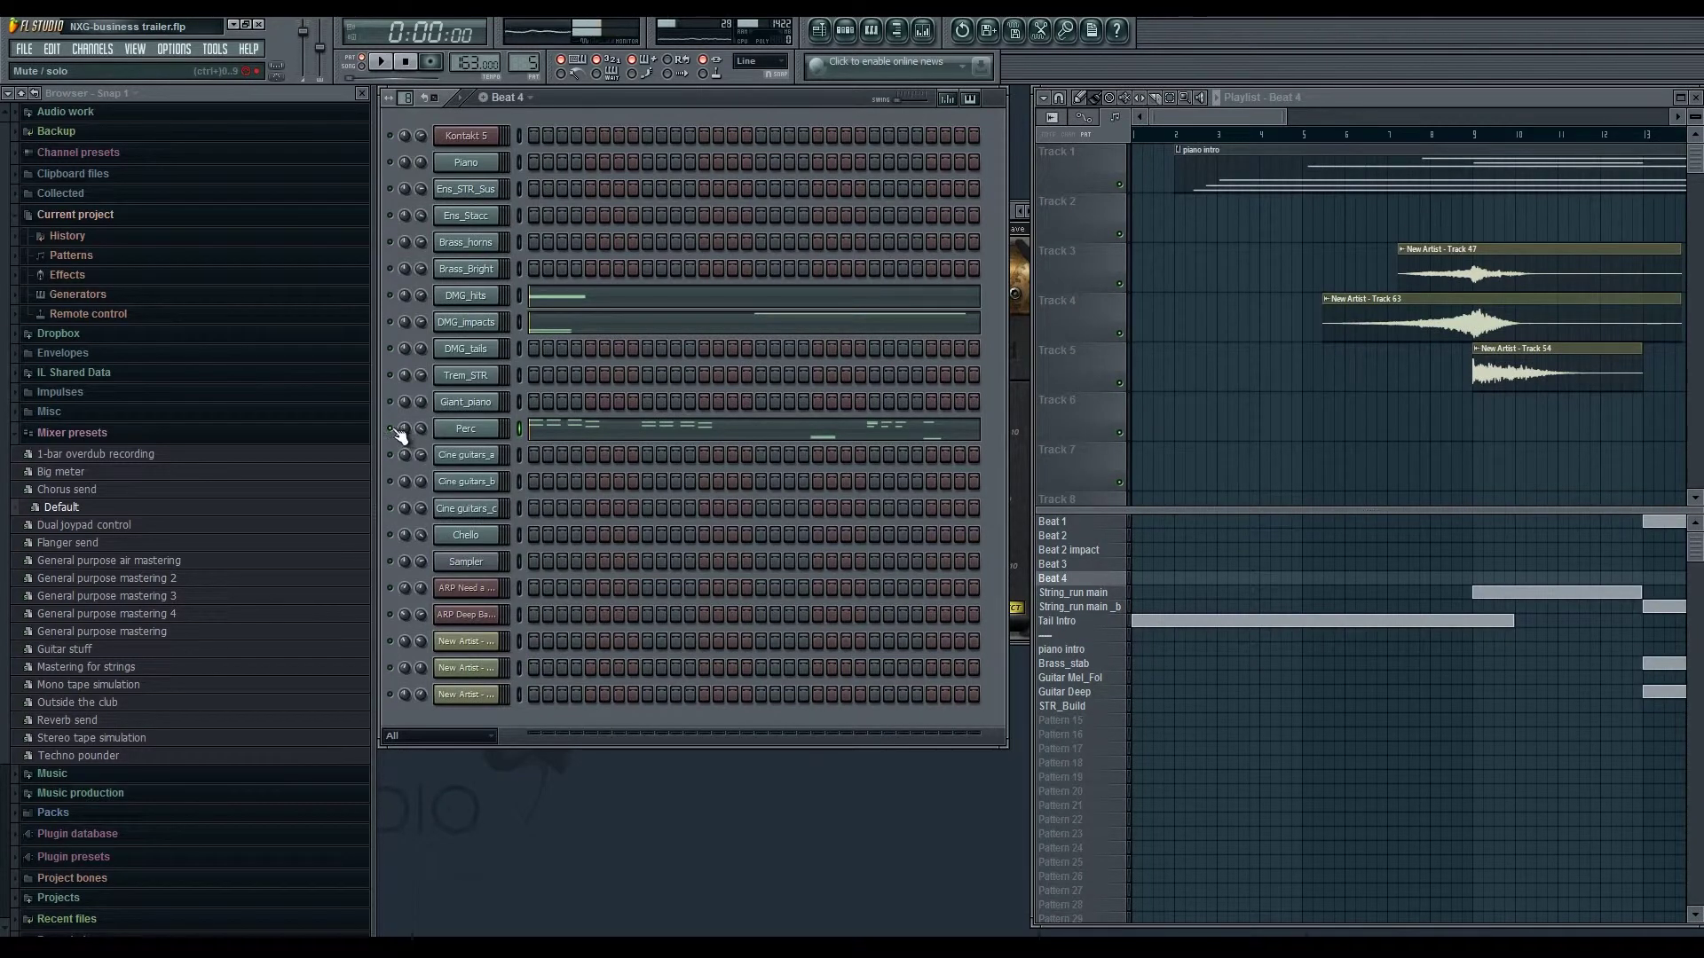
- Select the D5/C5, then the G4/F4 Perc notes, play the pattern, and preview E4
click(594, 441)
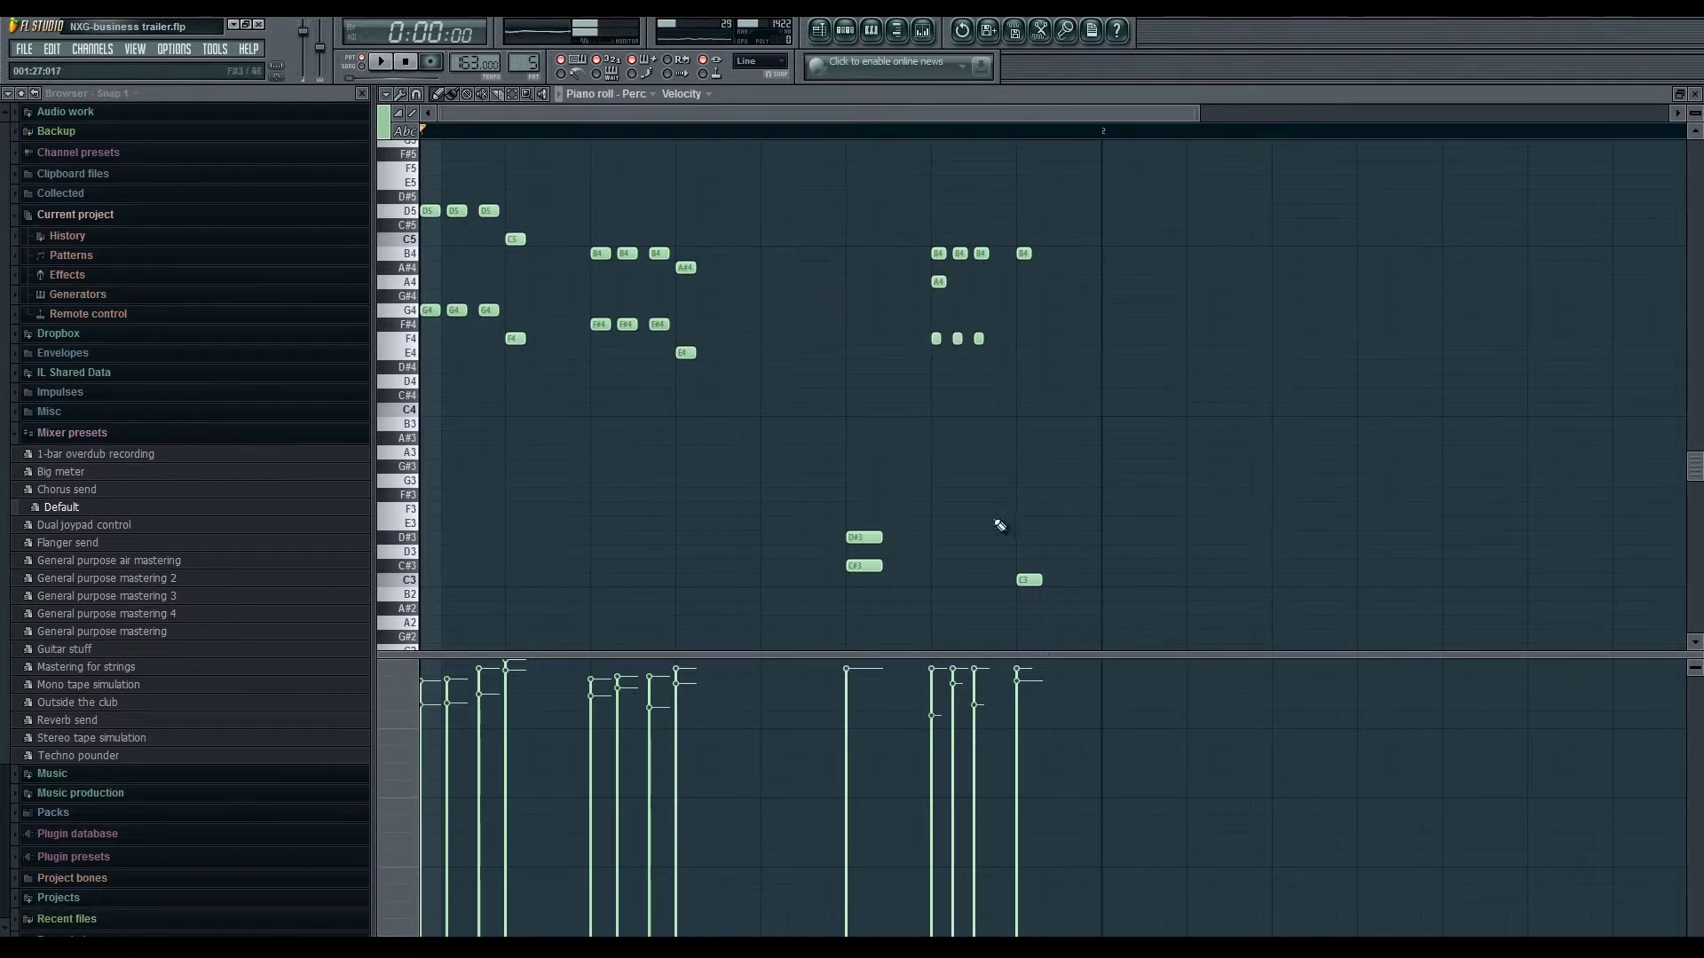
drag(427, 190, 539, 264)
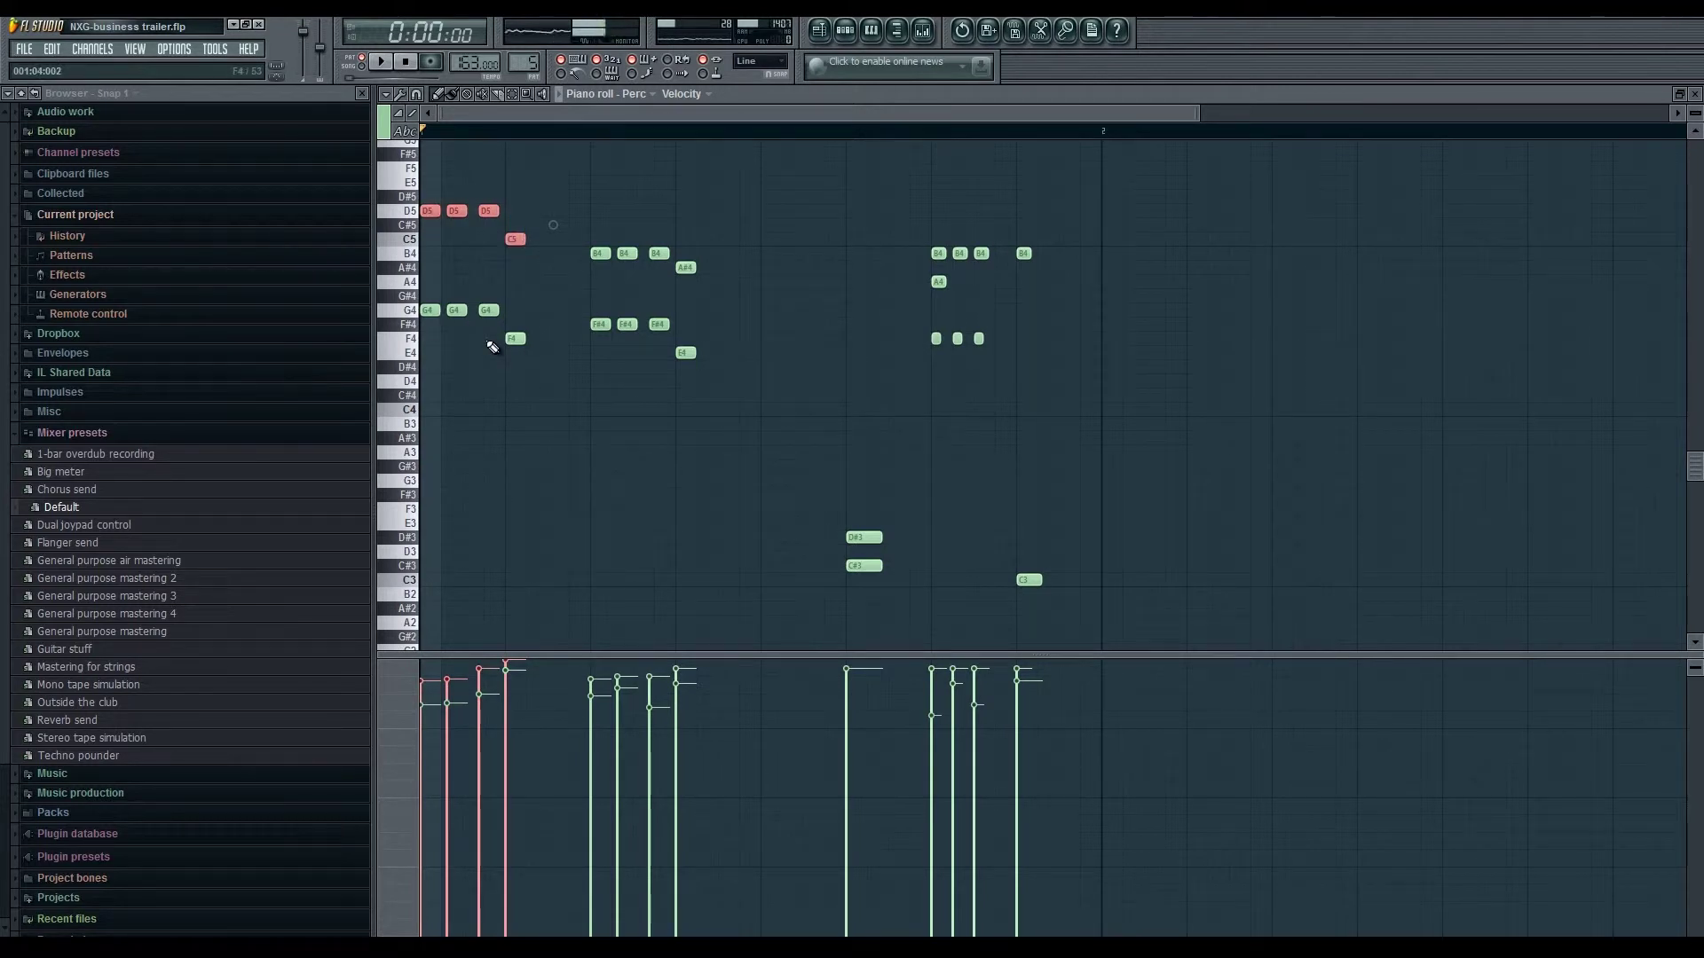
drag(517, 303, 418, 381)
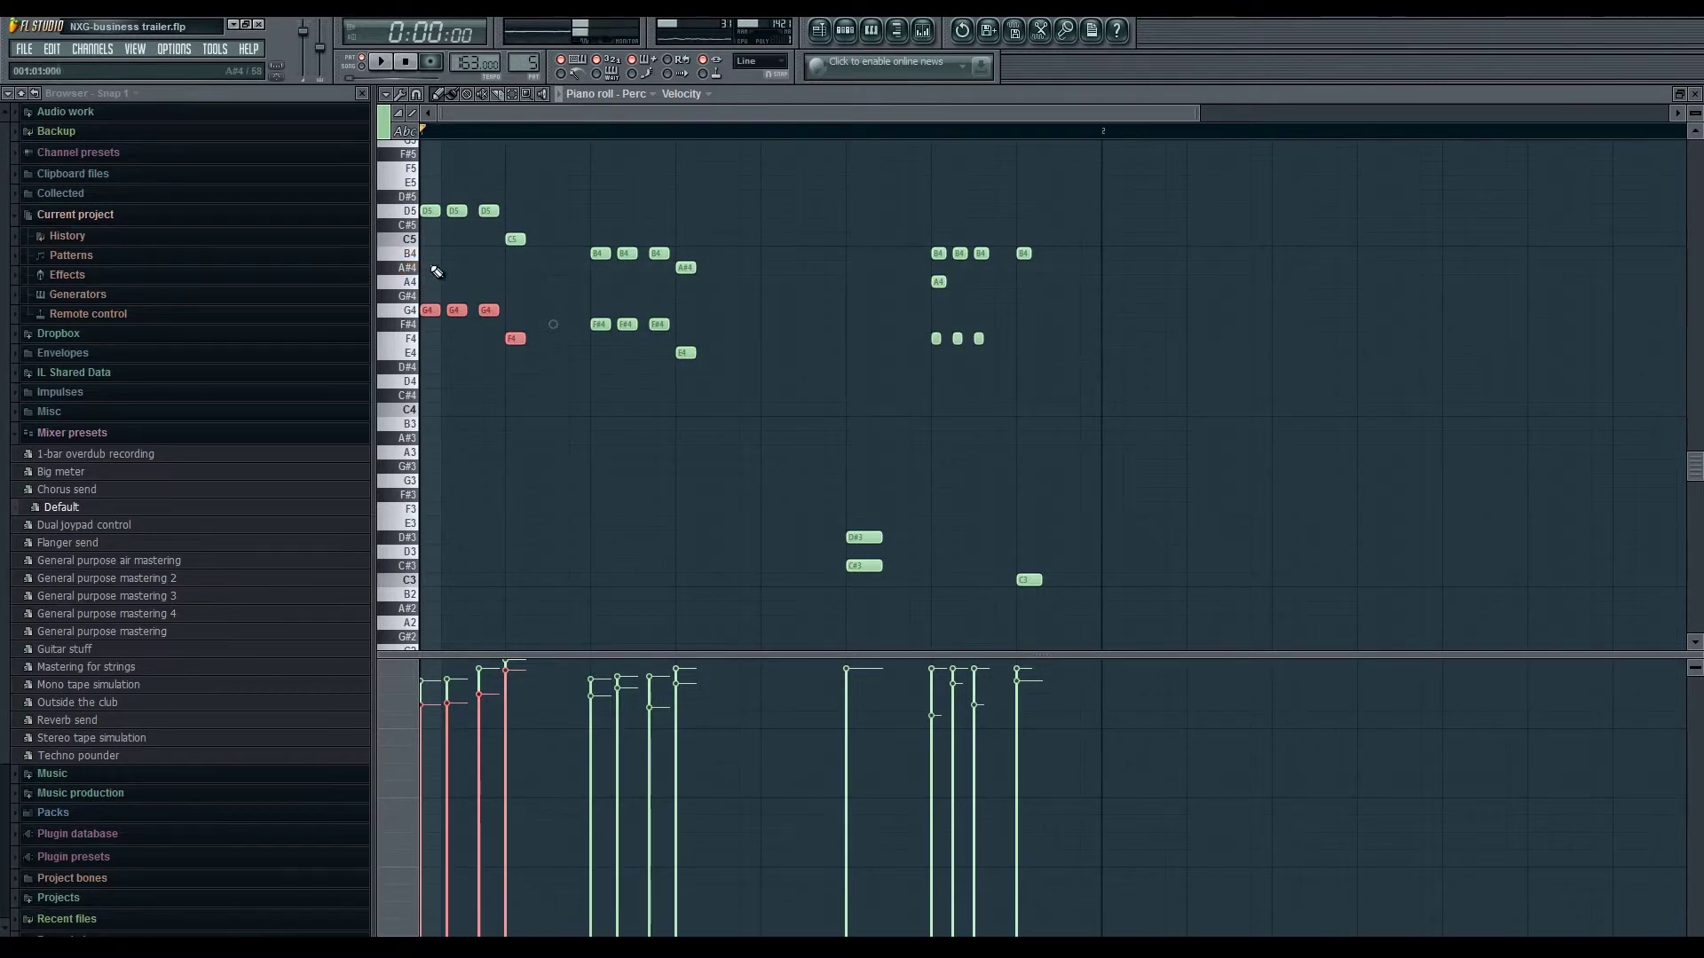
key(space)
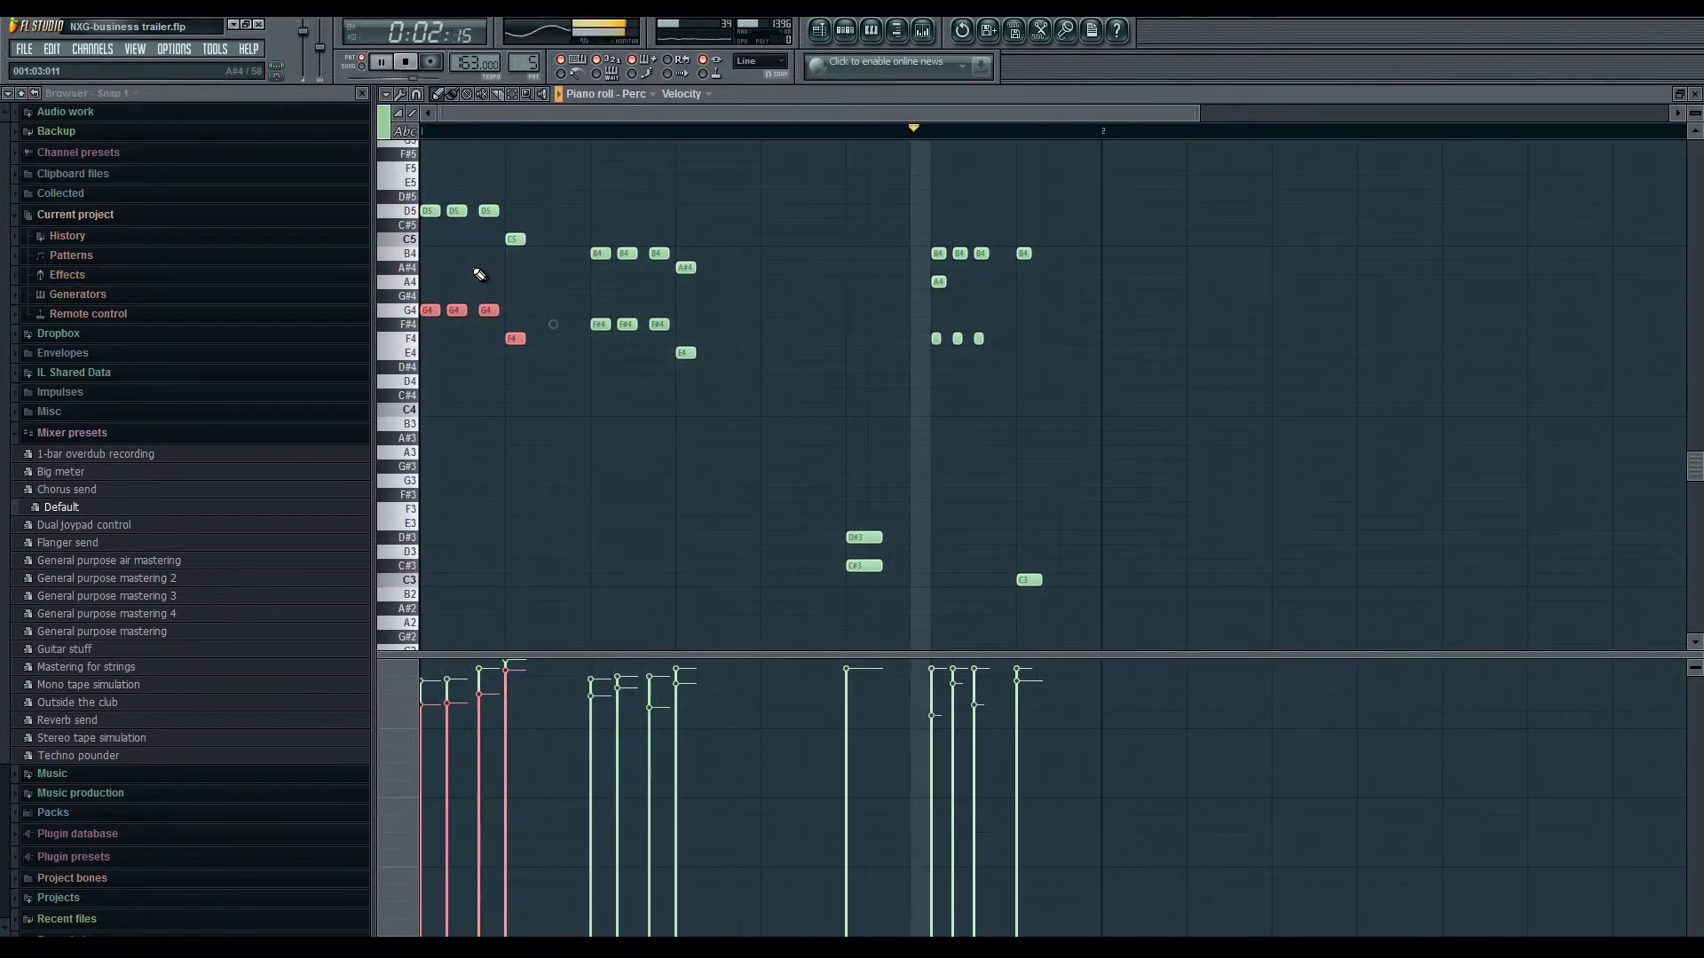
key(space)
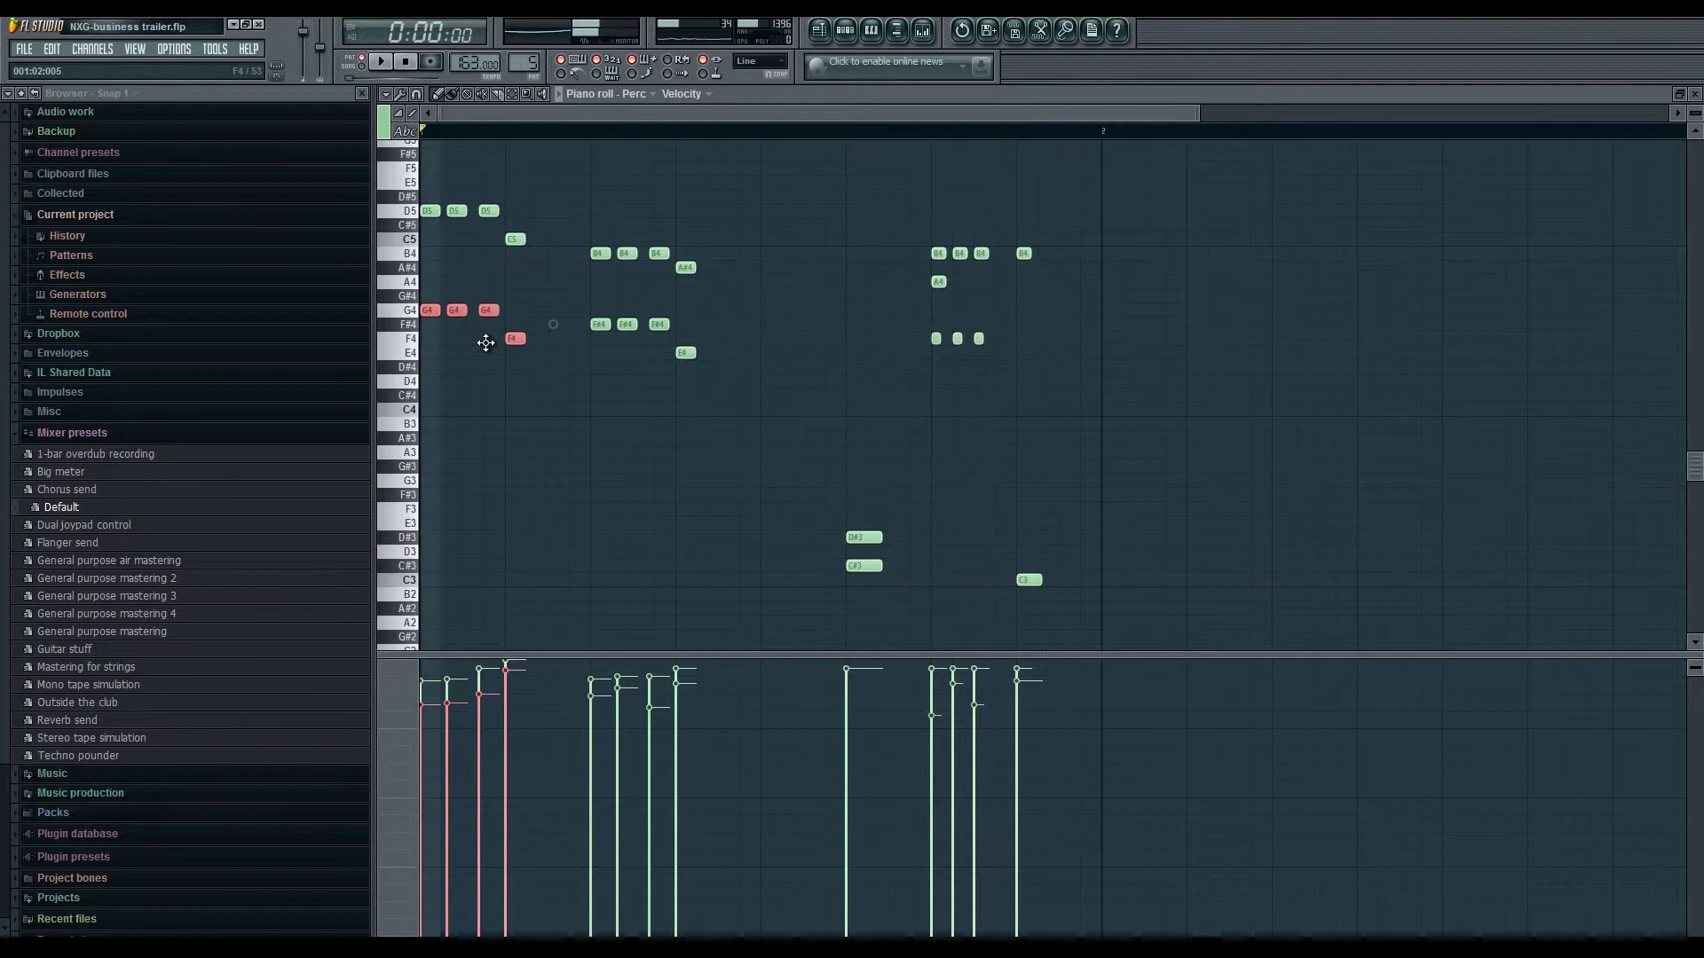
click(613, 326)
click(682, 353)
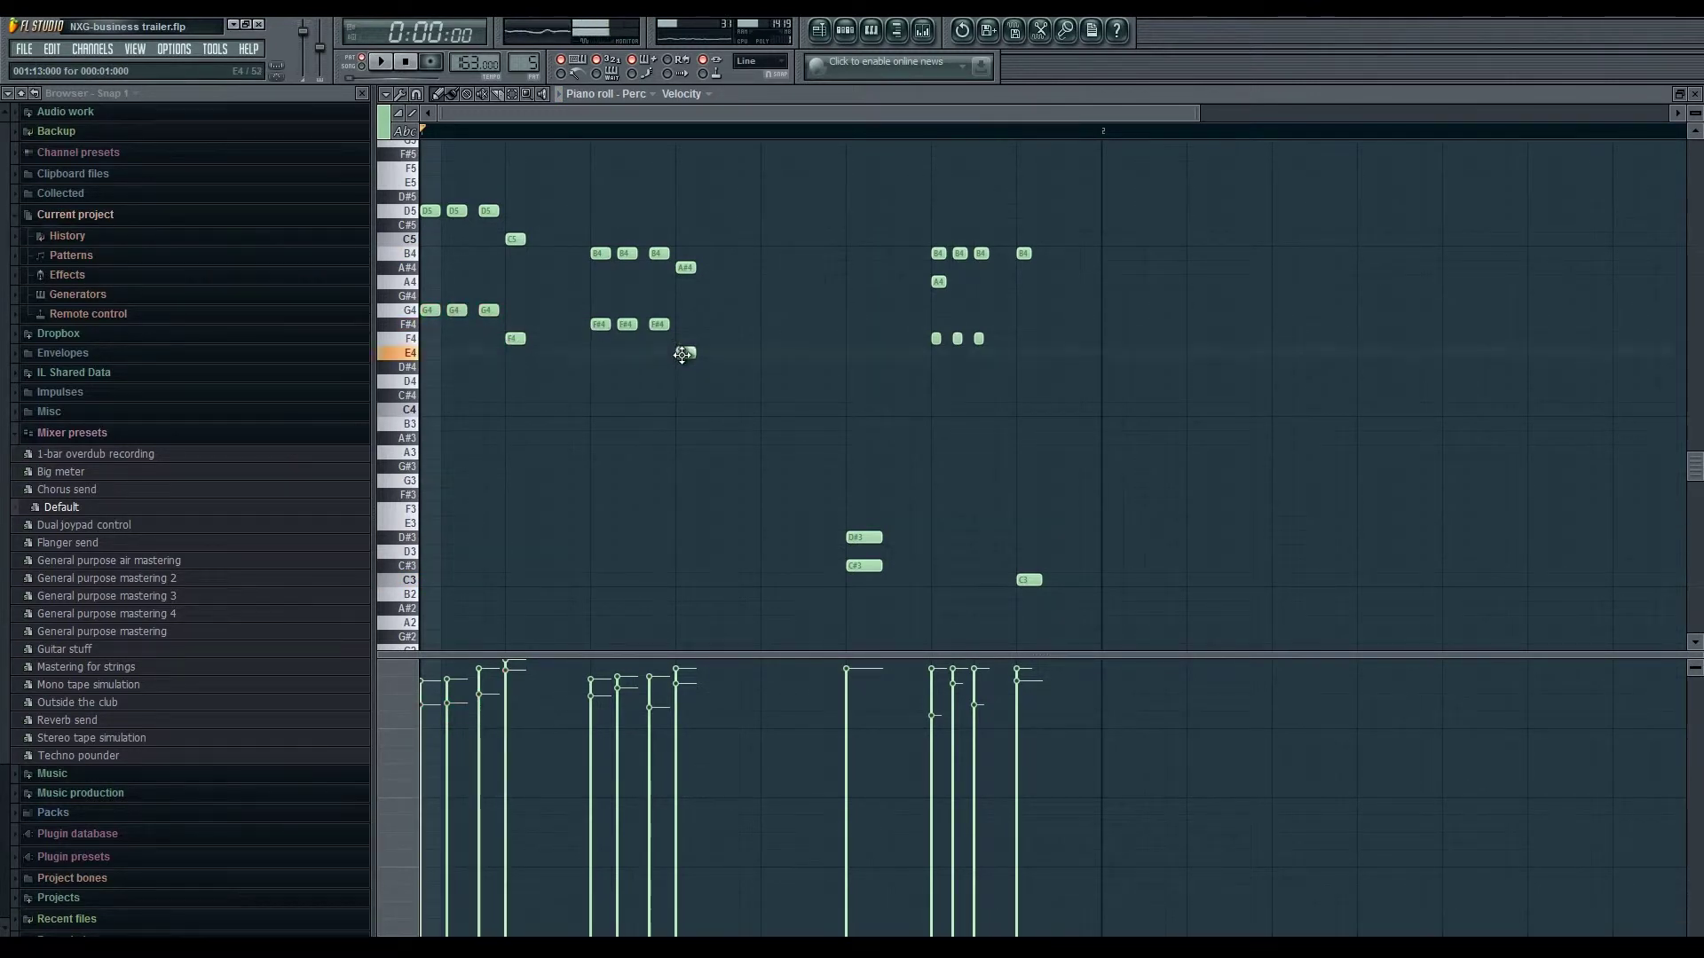
key(F7)
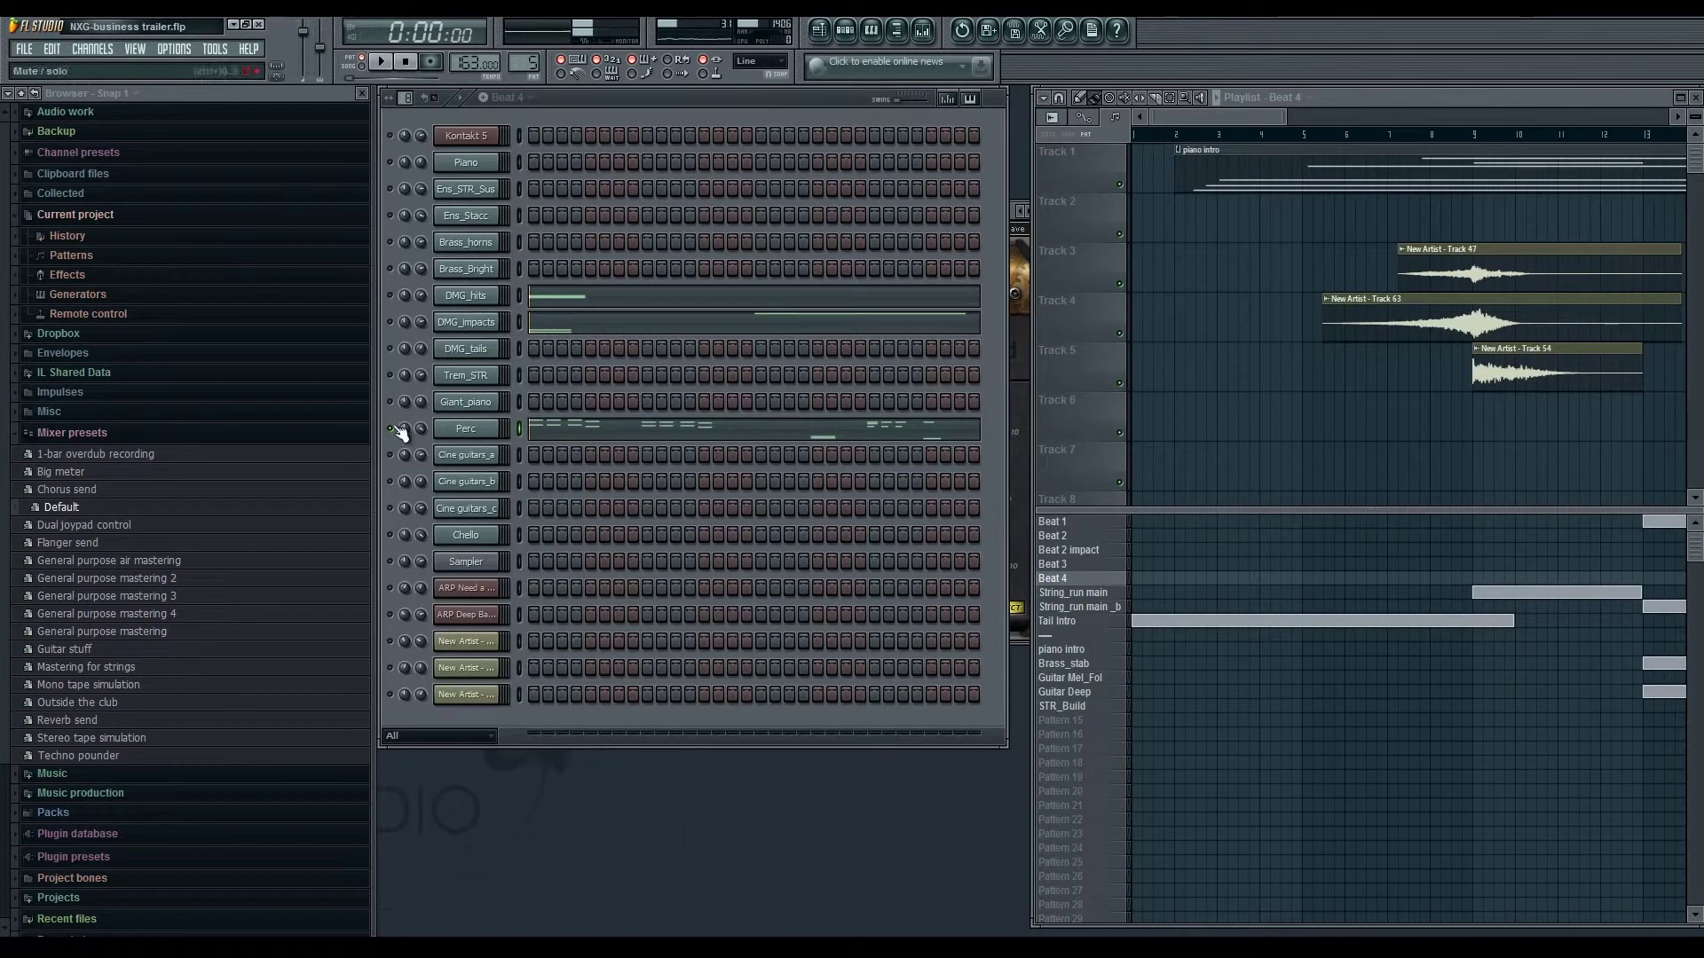
- Play and stop Beat 4, then select the String_run main pattern
key(space)
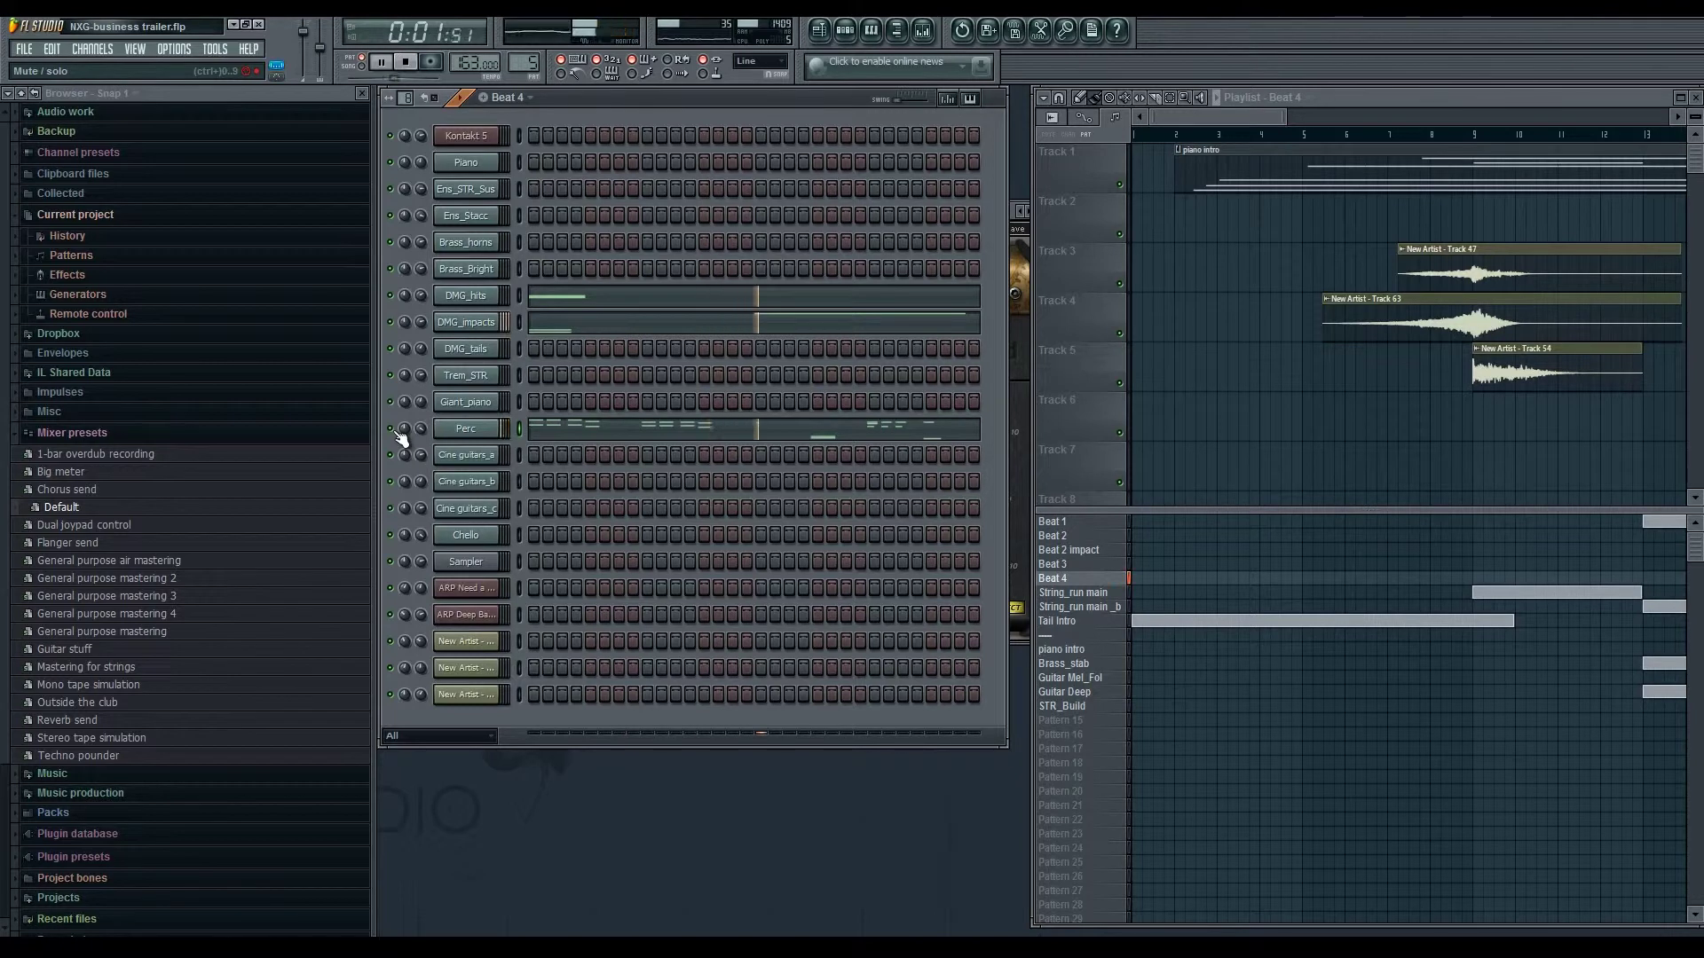
key(space)
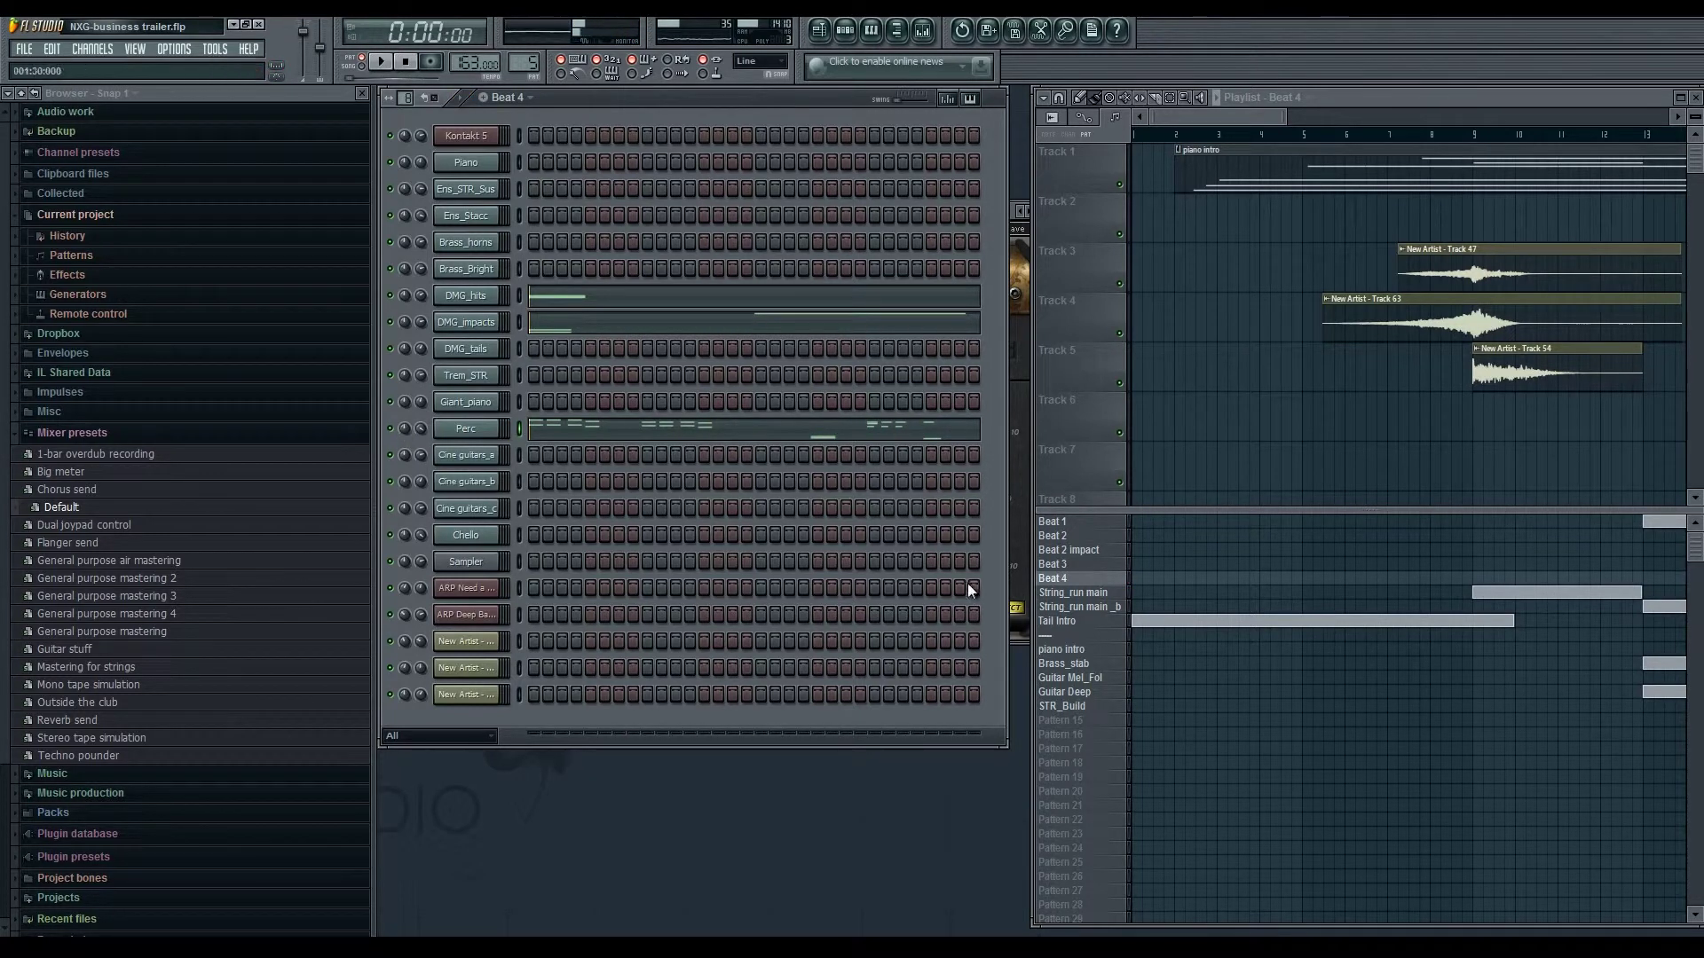
click(1110, 593)
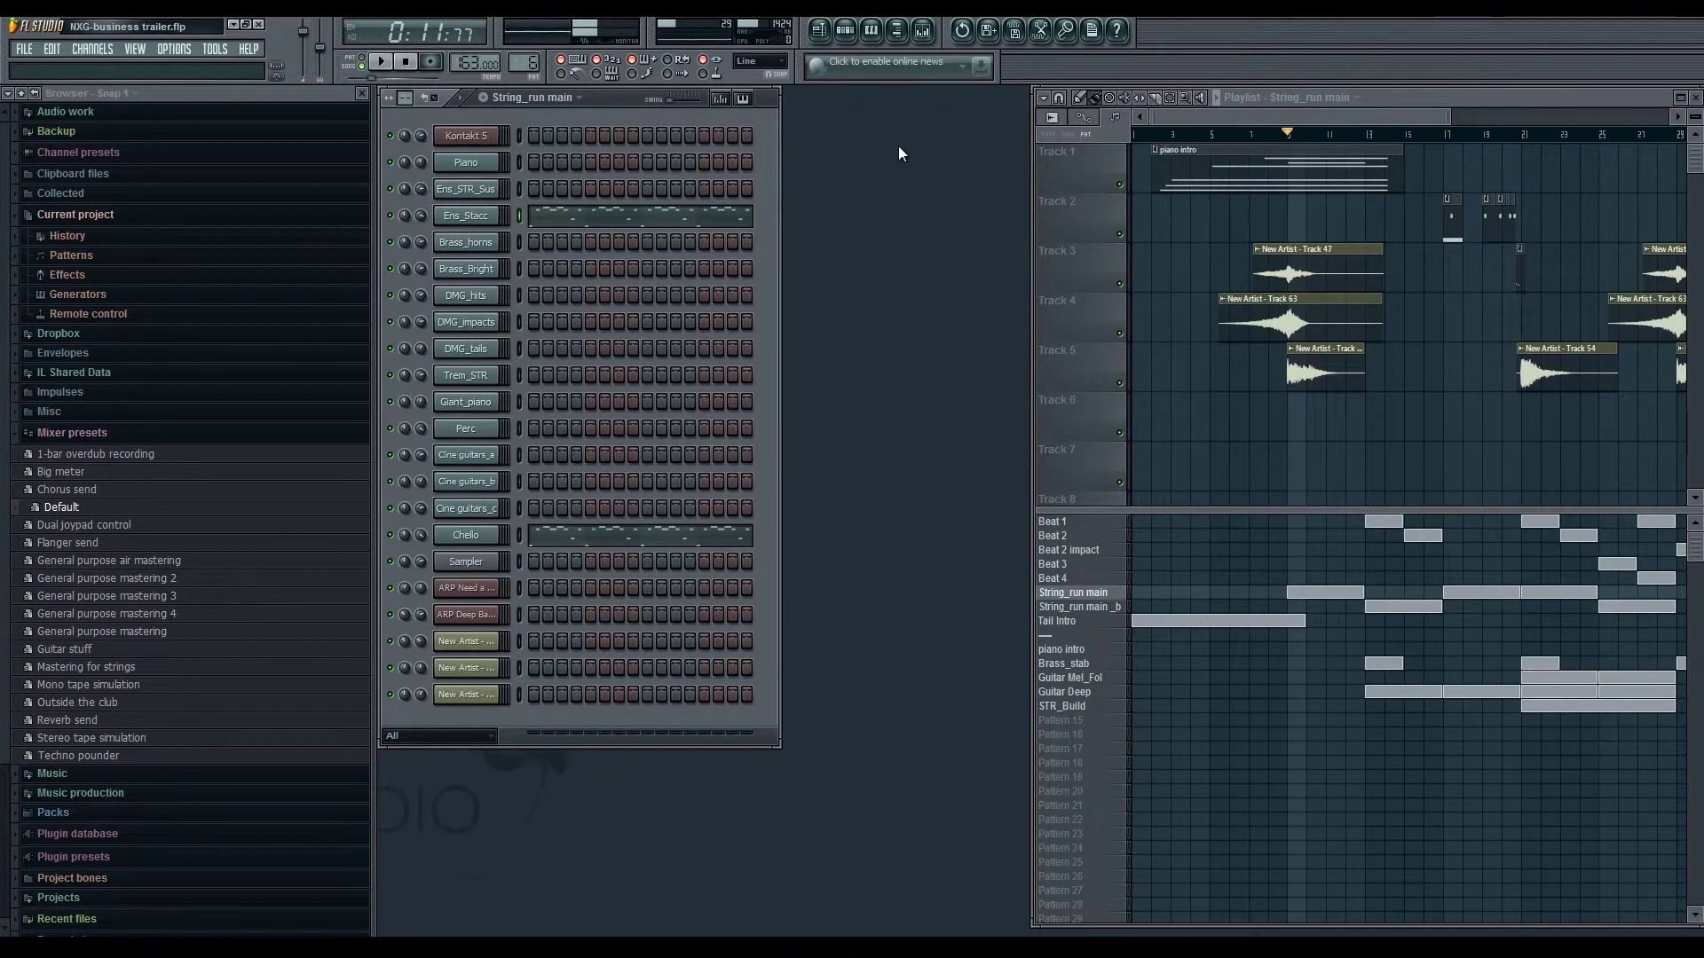
- Open the mixer, reposition it, and select the ENS_STAC insert
click(924, 35)
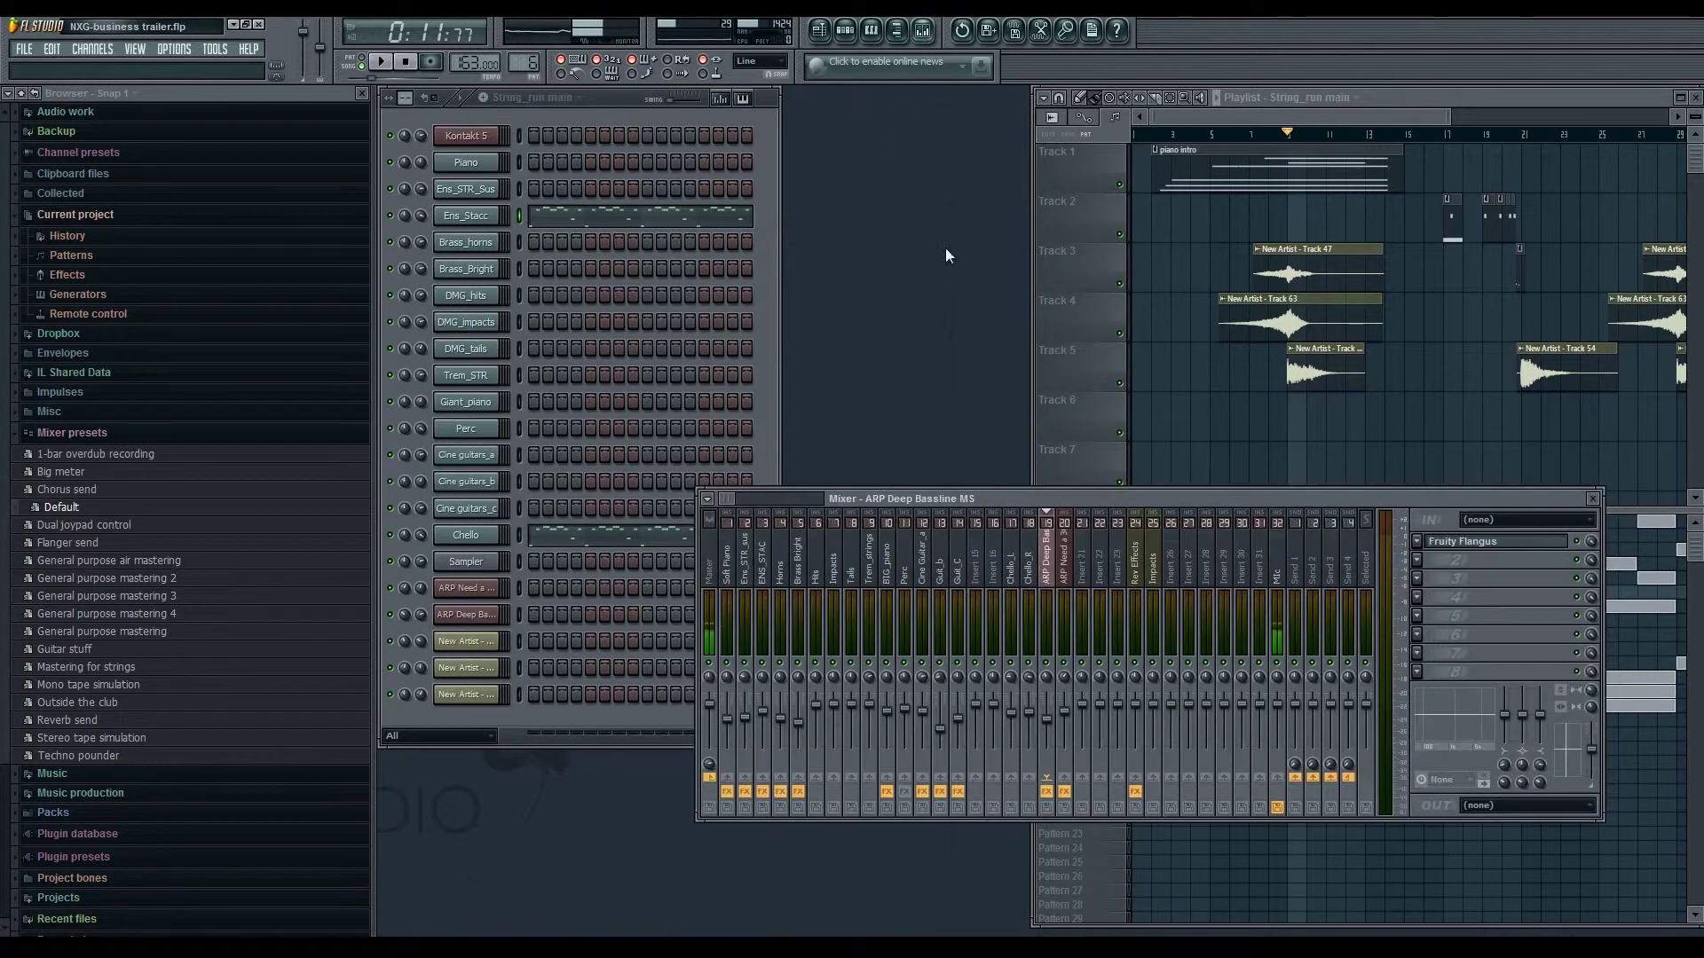
click(520, 216)
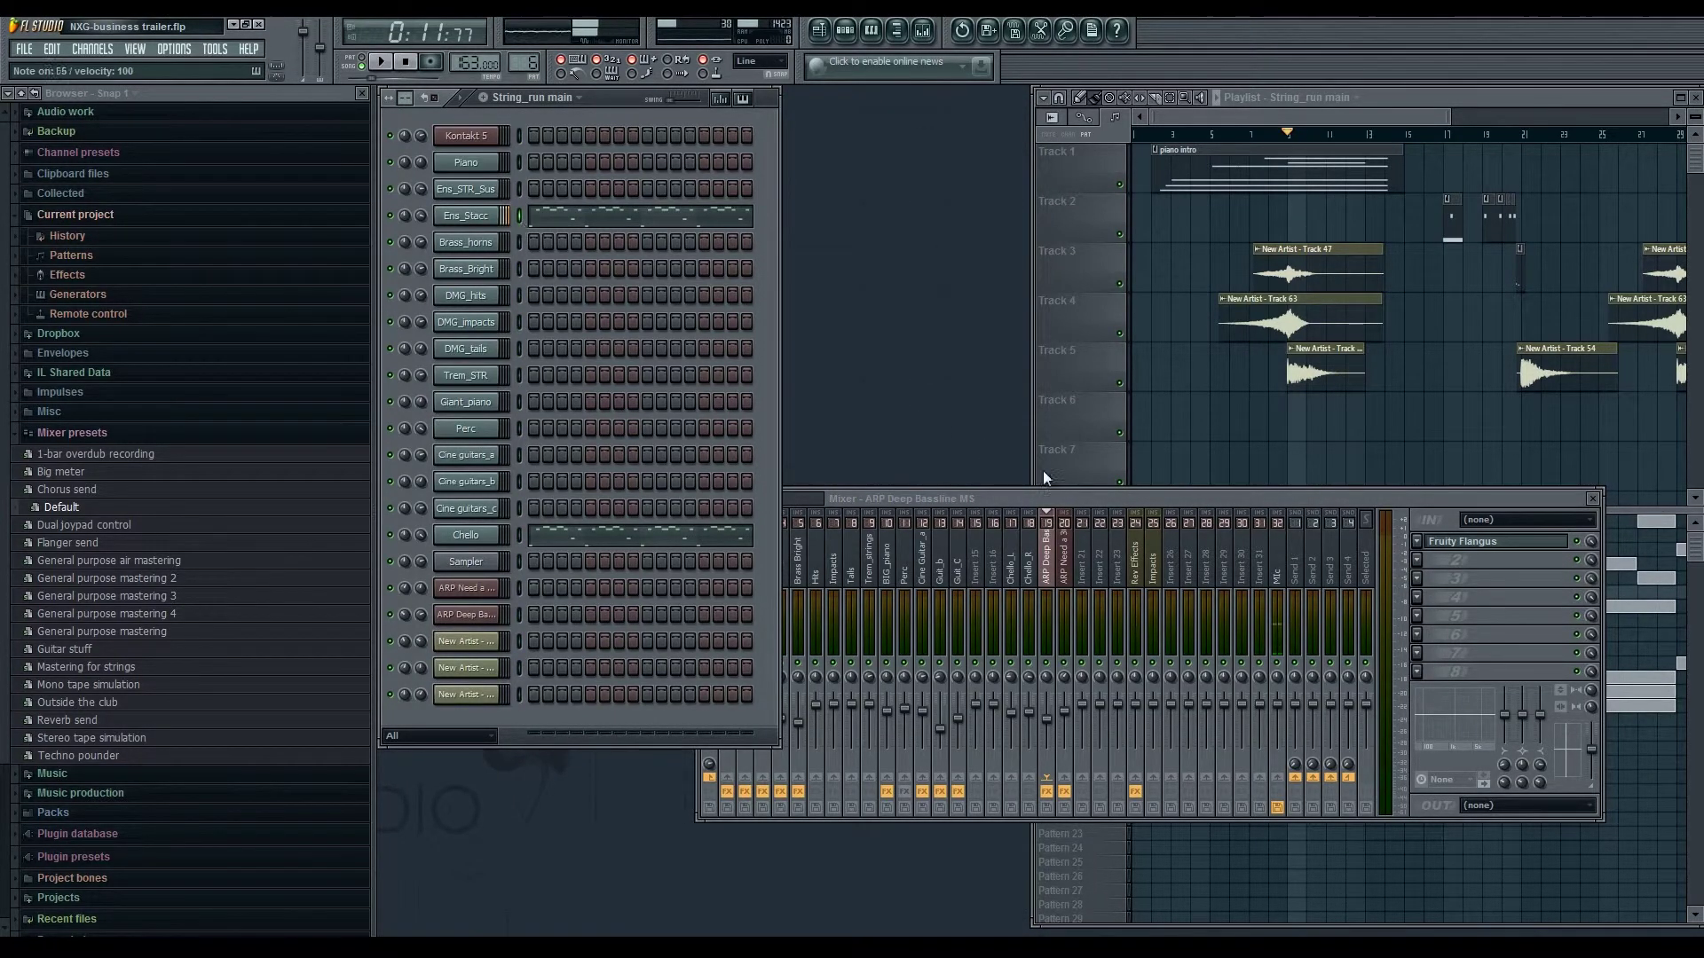
drag(1062, 497, 1210, 495)
click(907, 573)
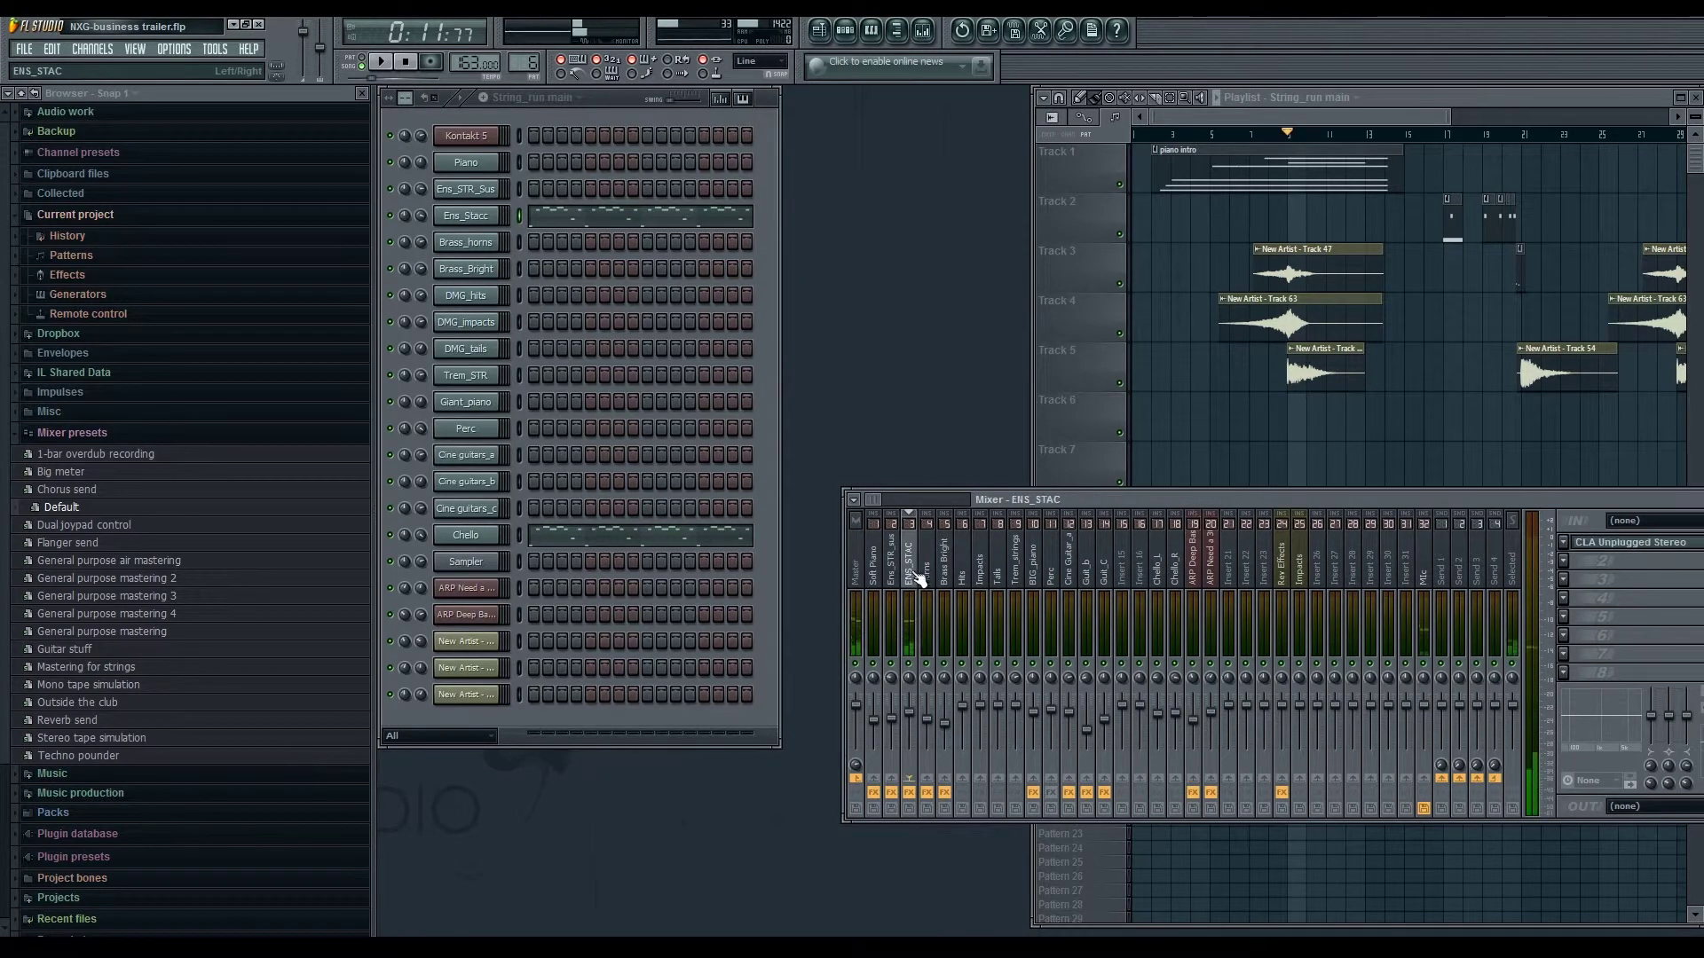
drag(1388, 501, 1153, 468)
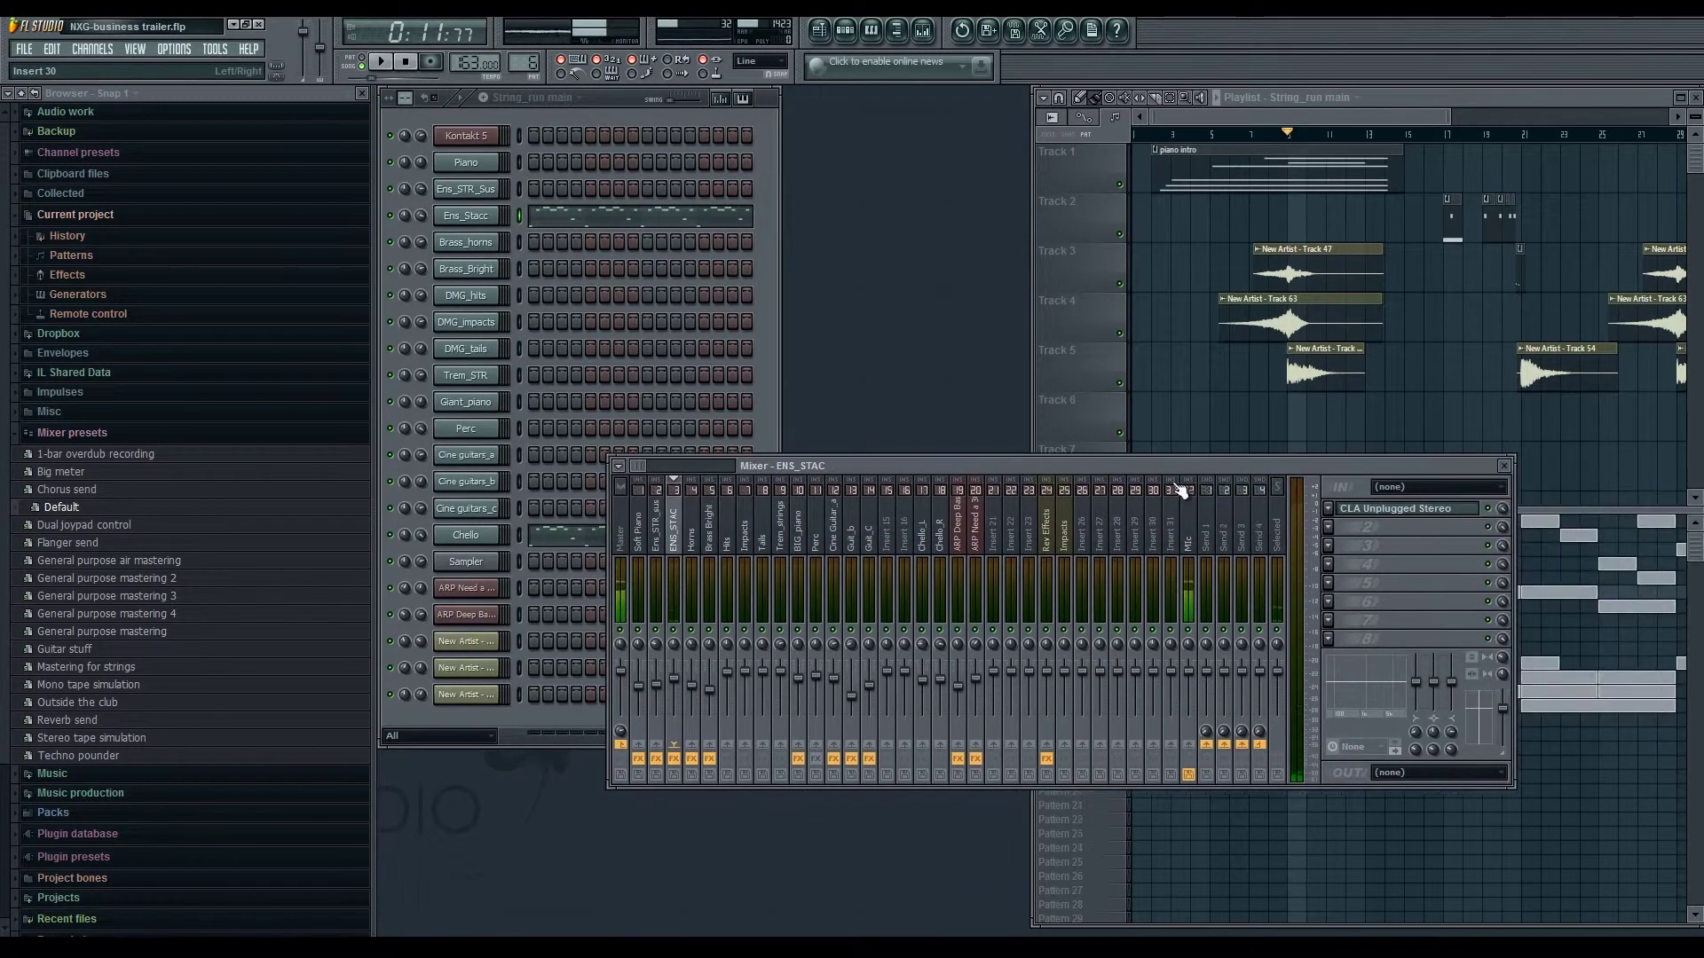
- Play notes through the CLA Unplugged Stereo effect on ENS_STAC, then close its window
click(1407, 508)
click(1105, 479)
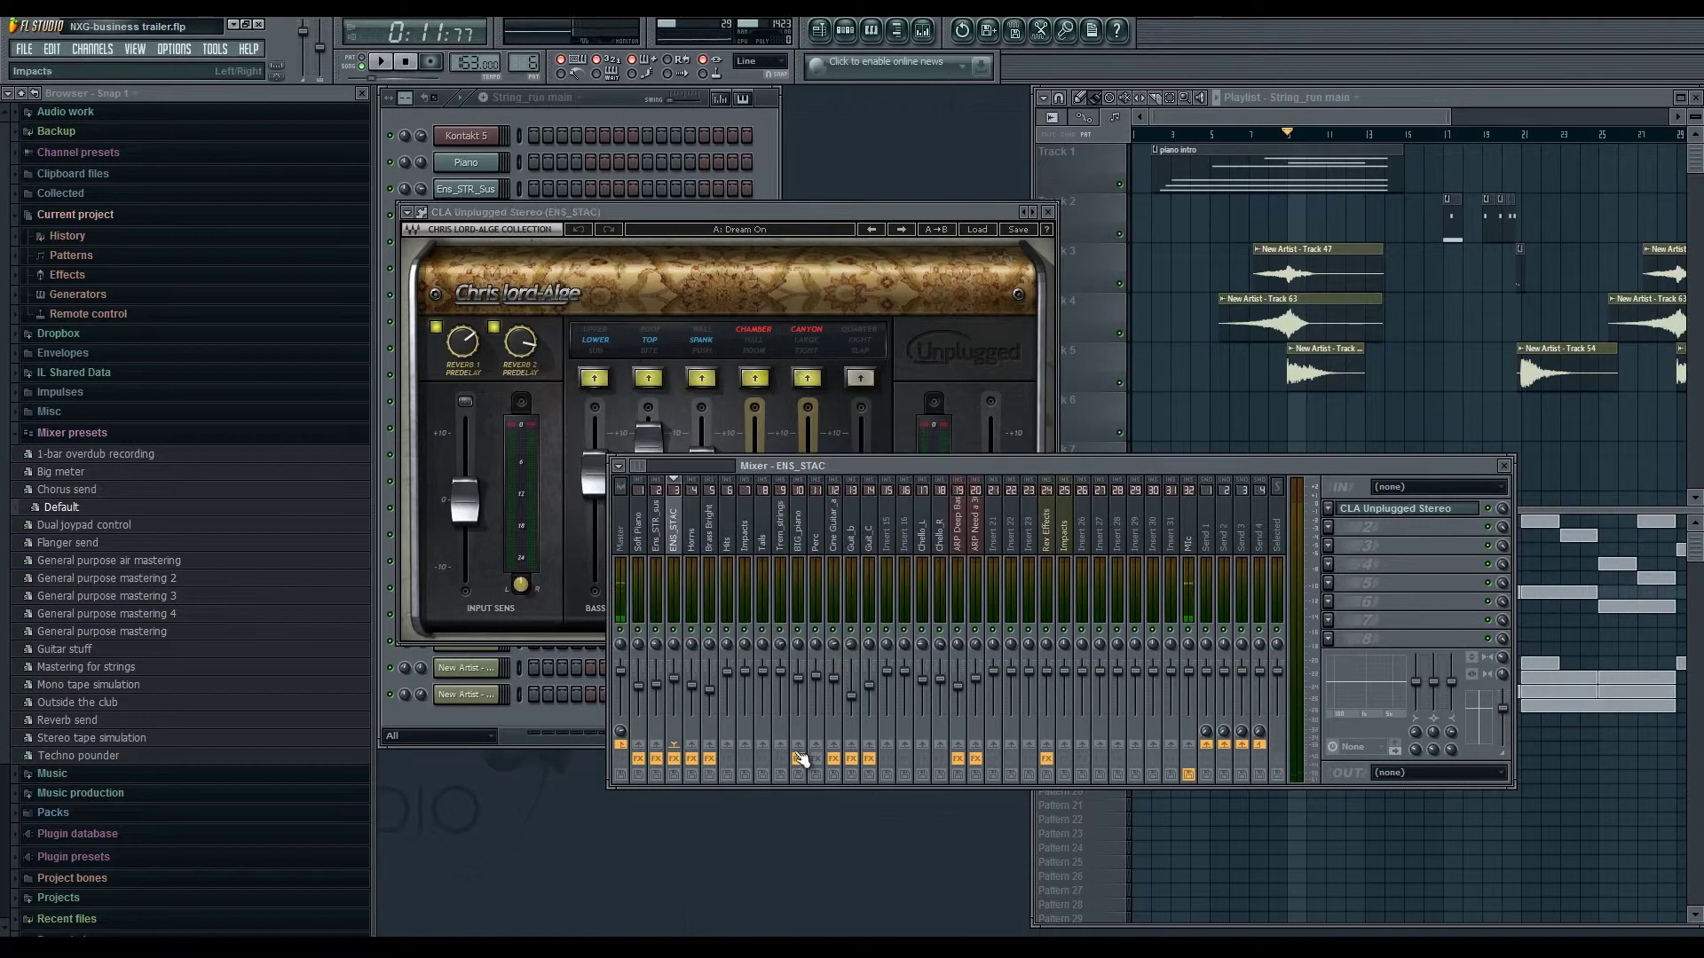
key(x)
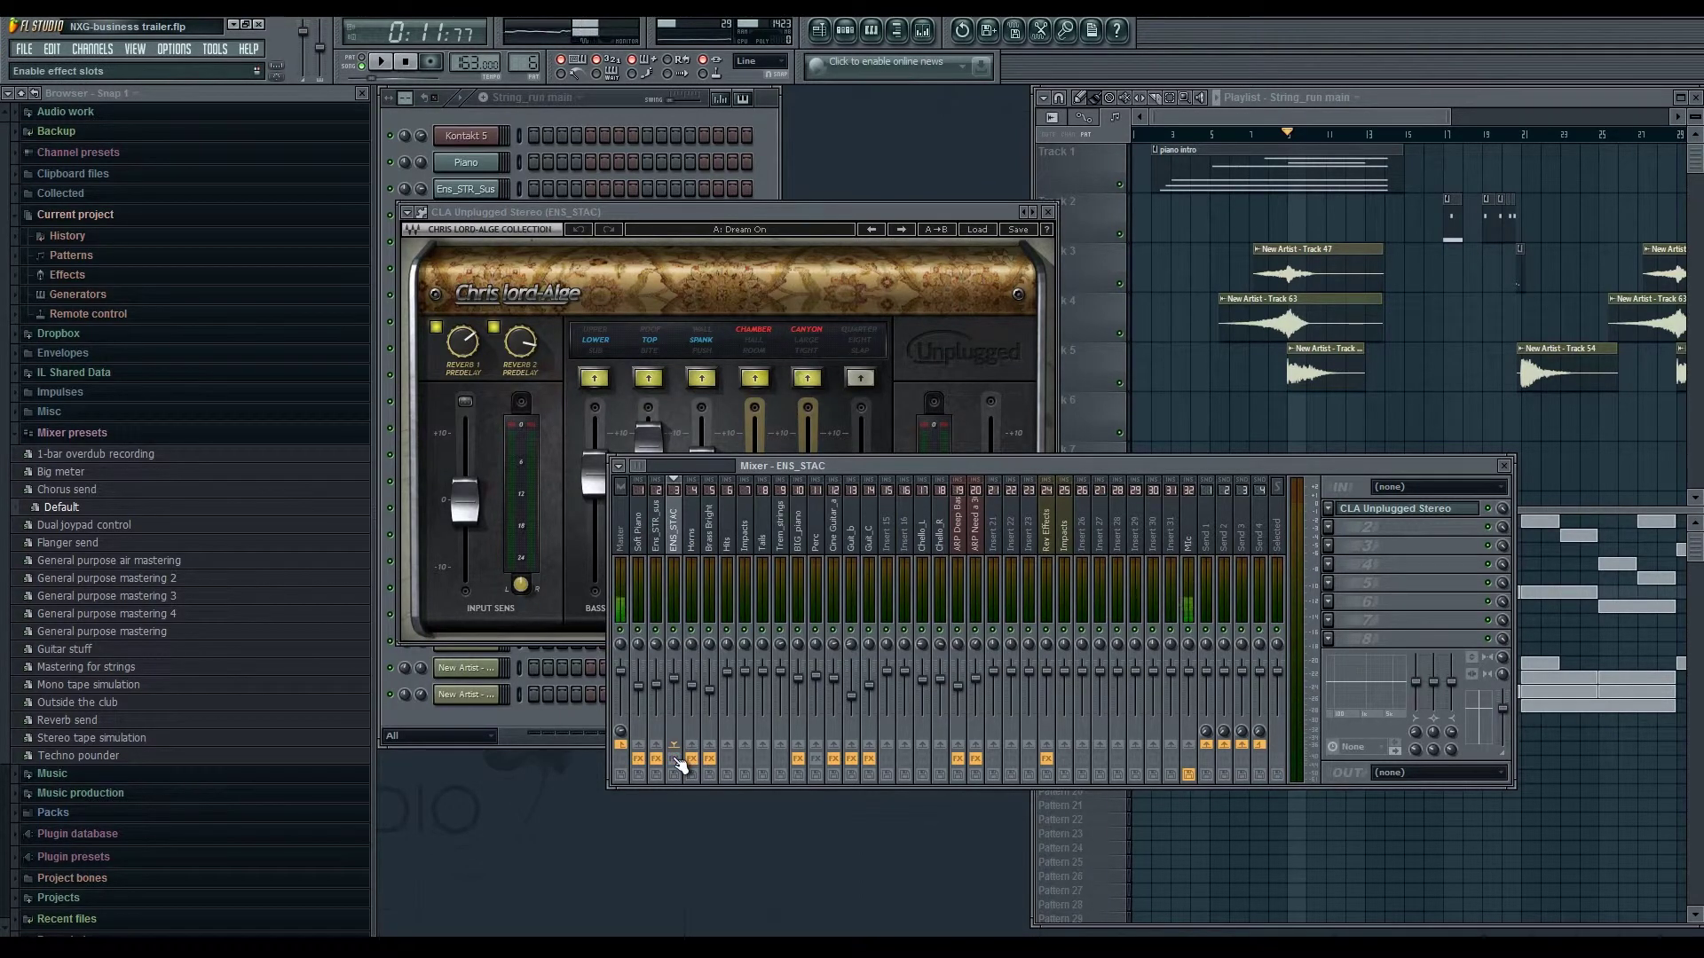
key(v)
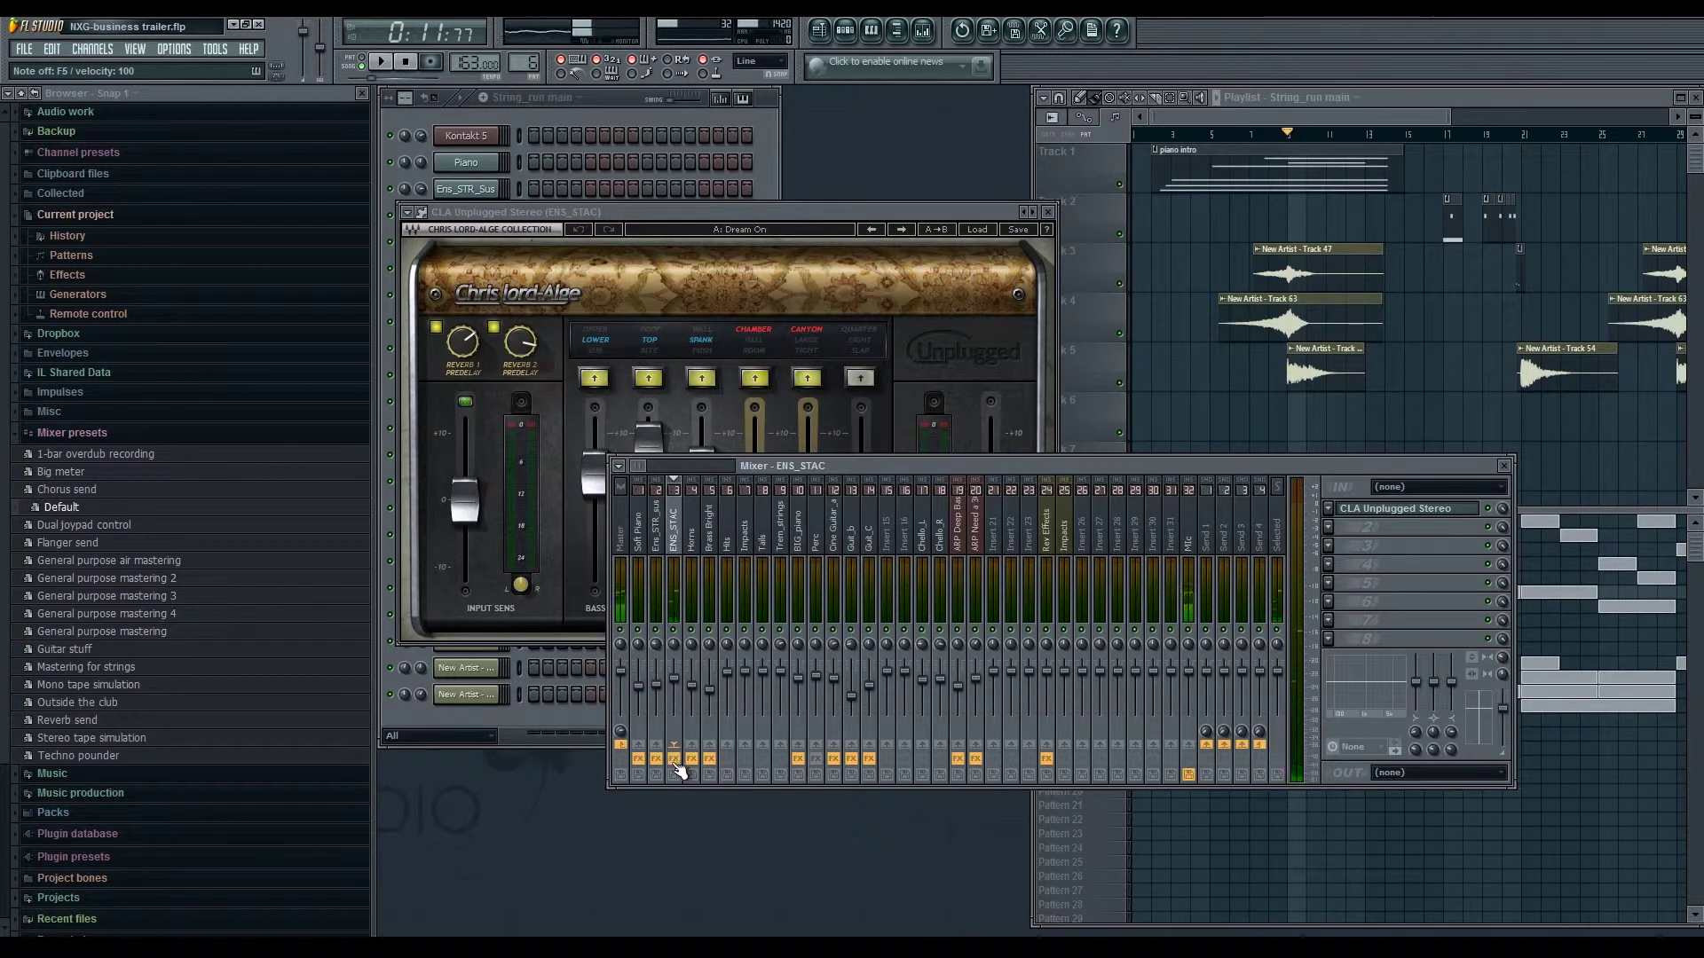
key(v)
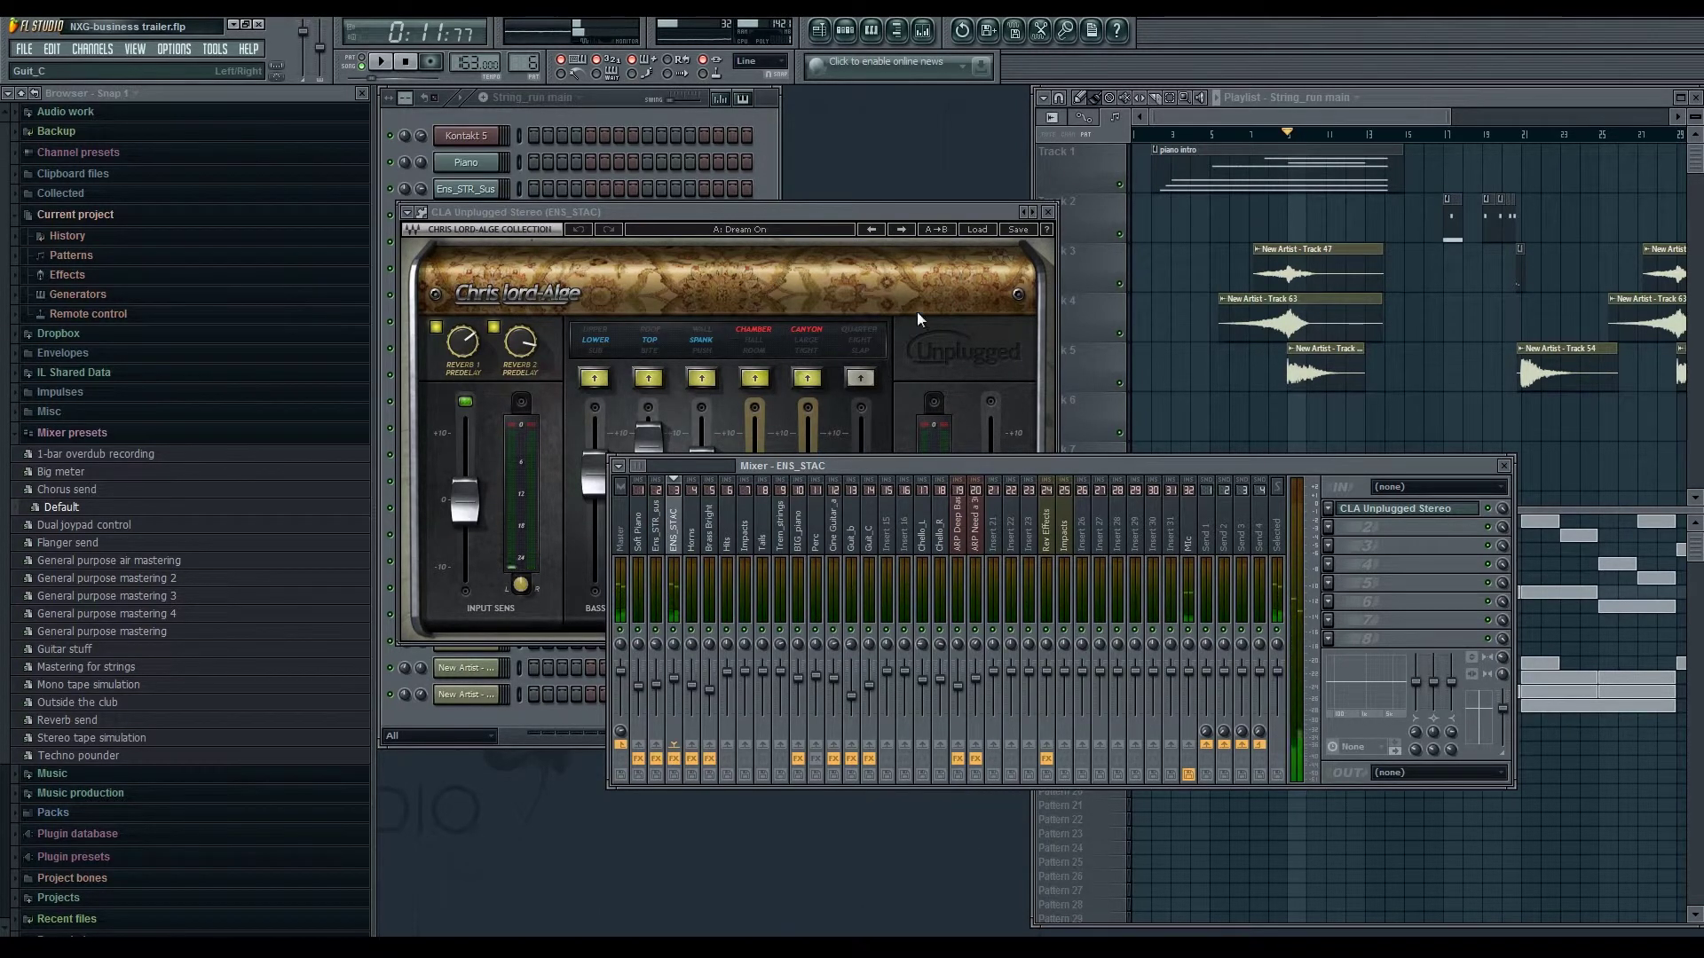
click(880, 310)
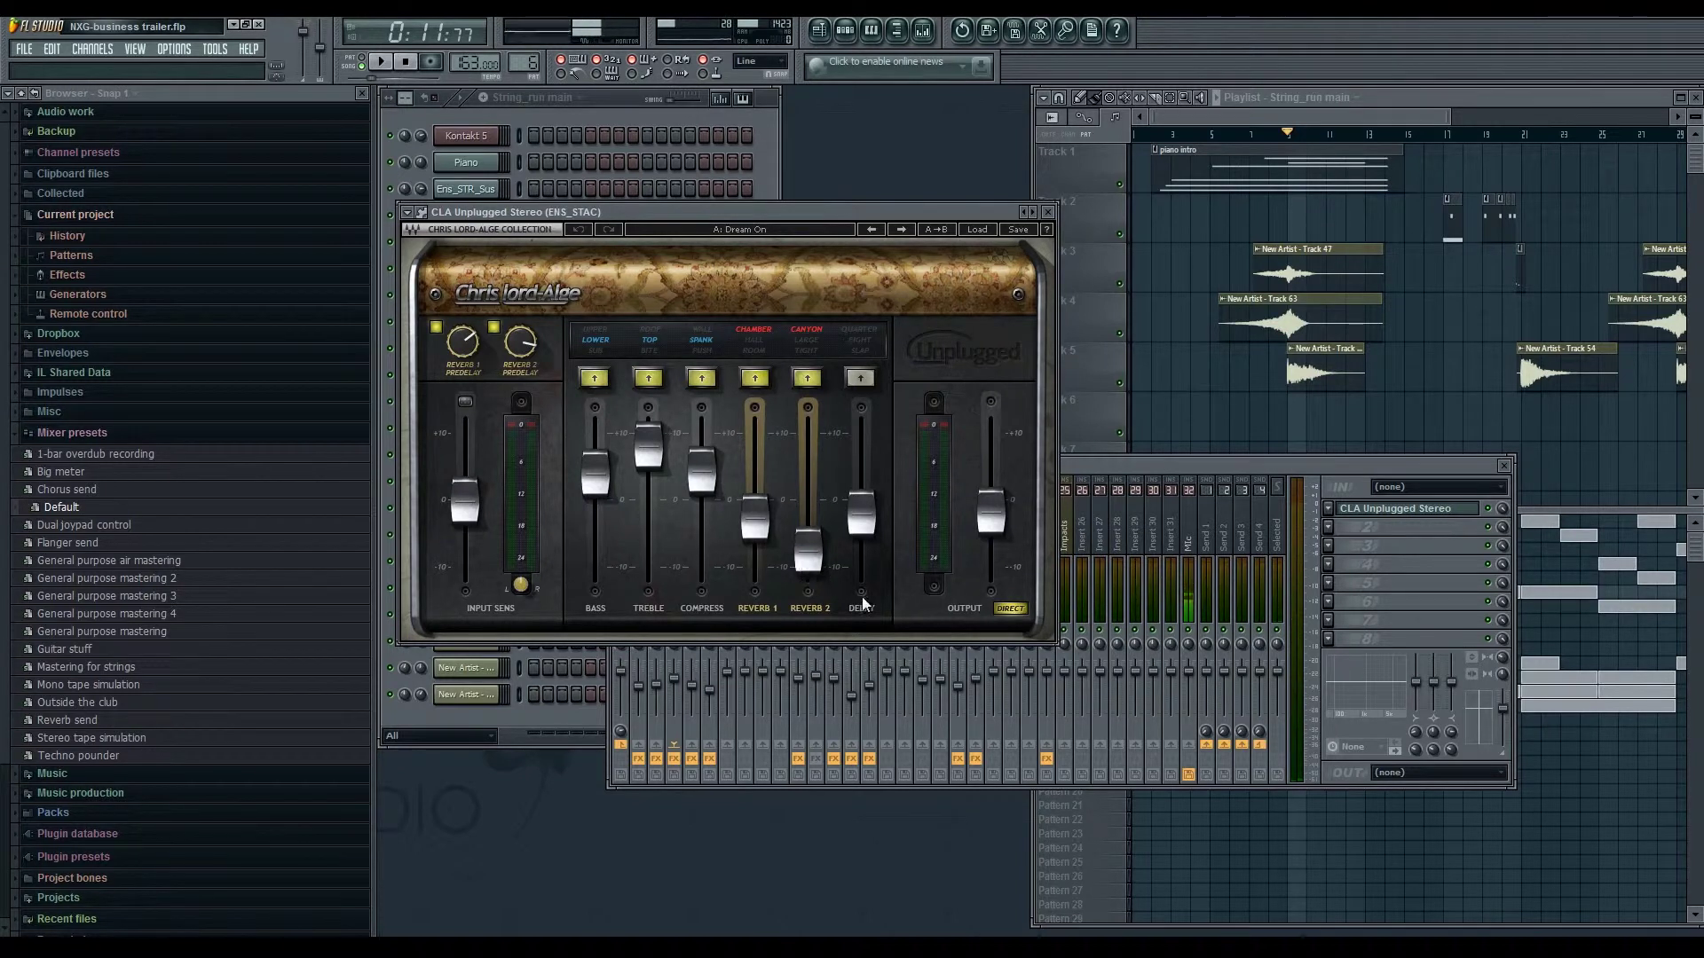
click(1047, 213)
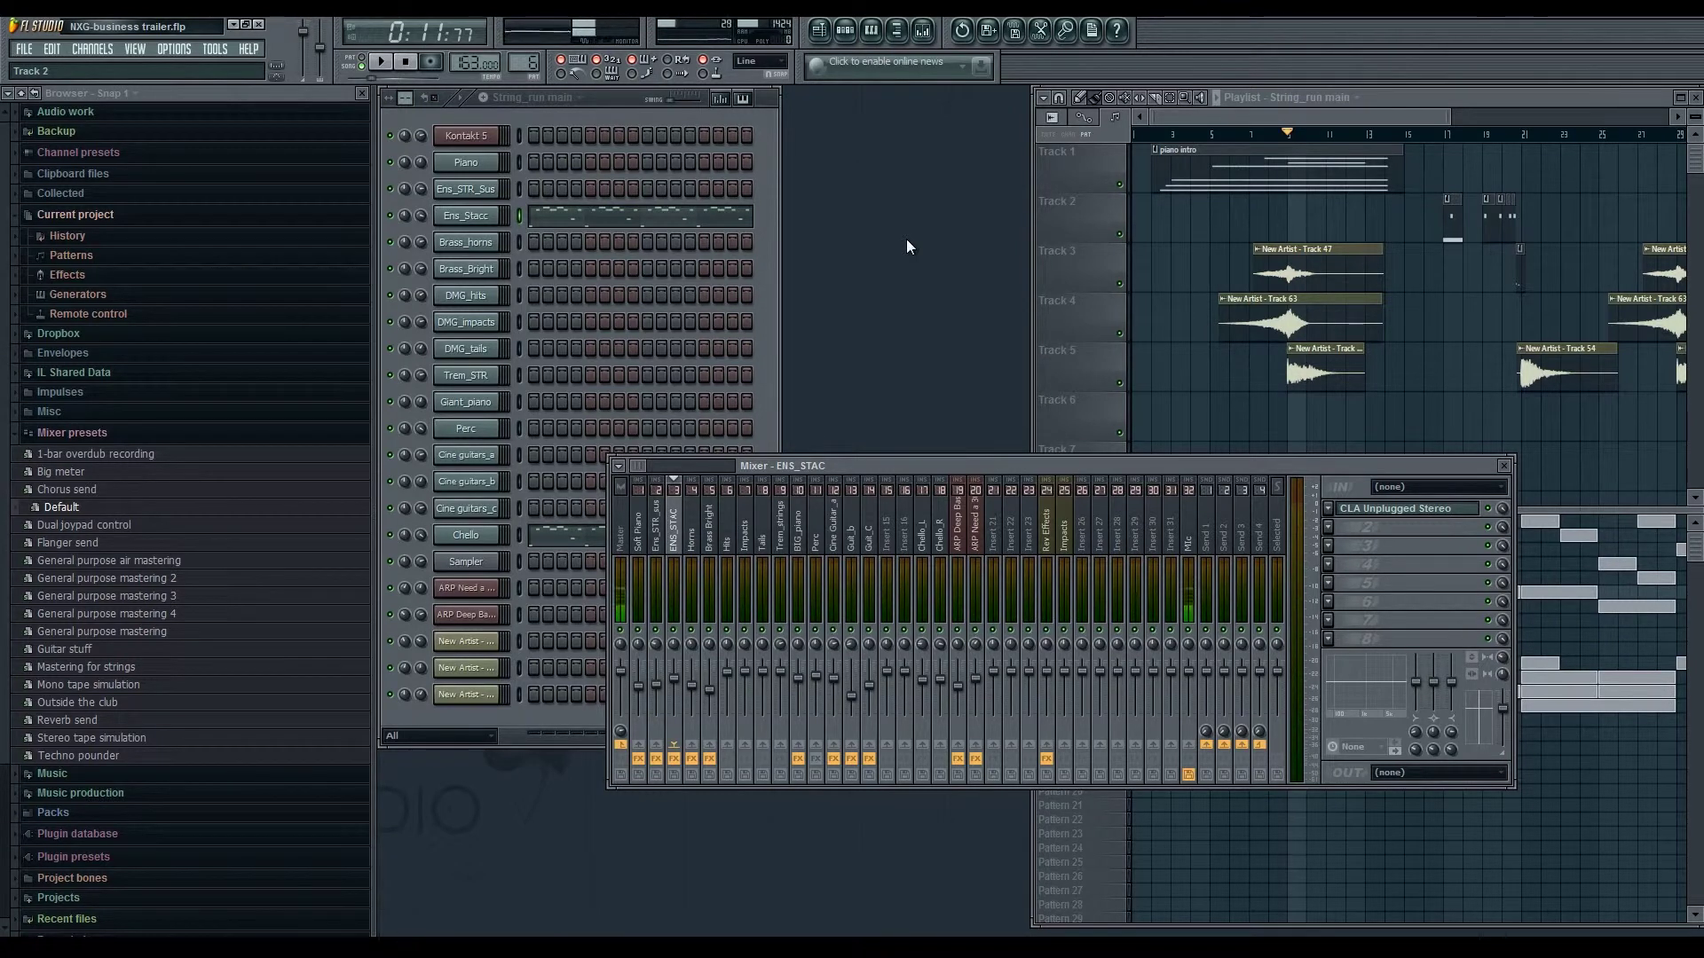
- Close the mixer, hide Kontakt's outputs, collapse its instrument headers and move the Kontakt window aside
click(1506, 468)
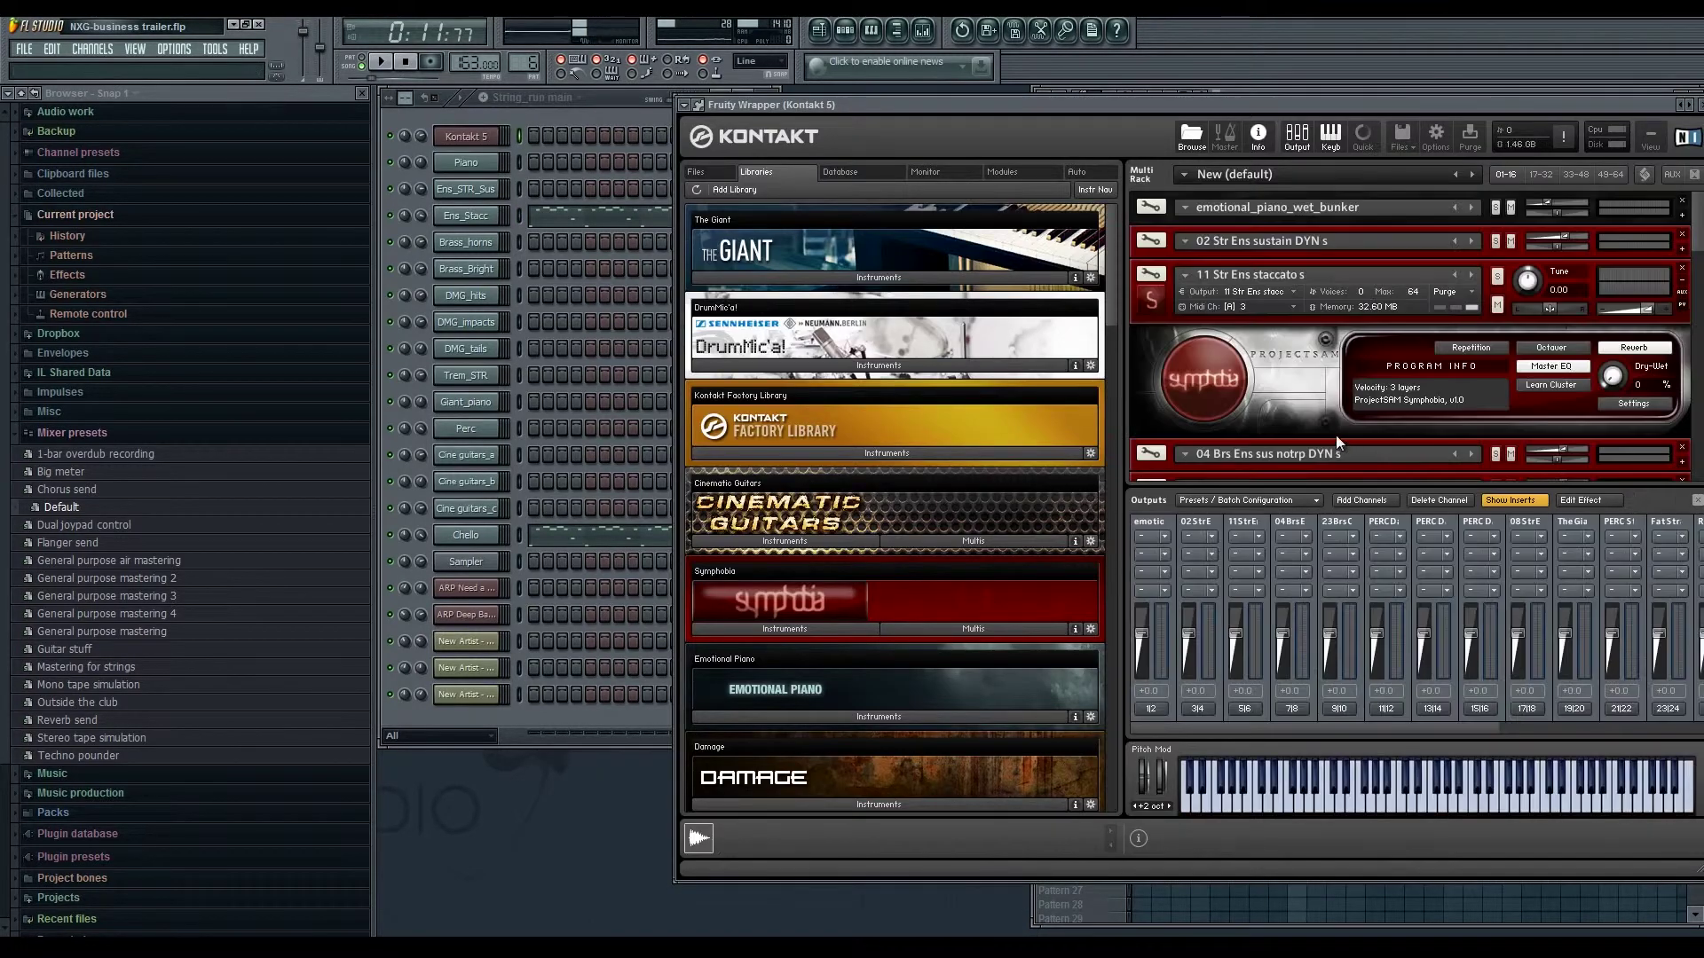
click(1698, 502)
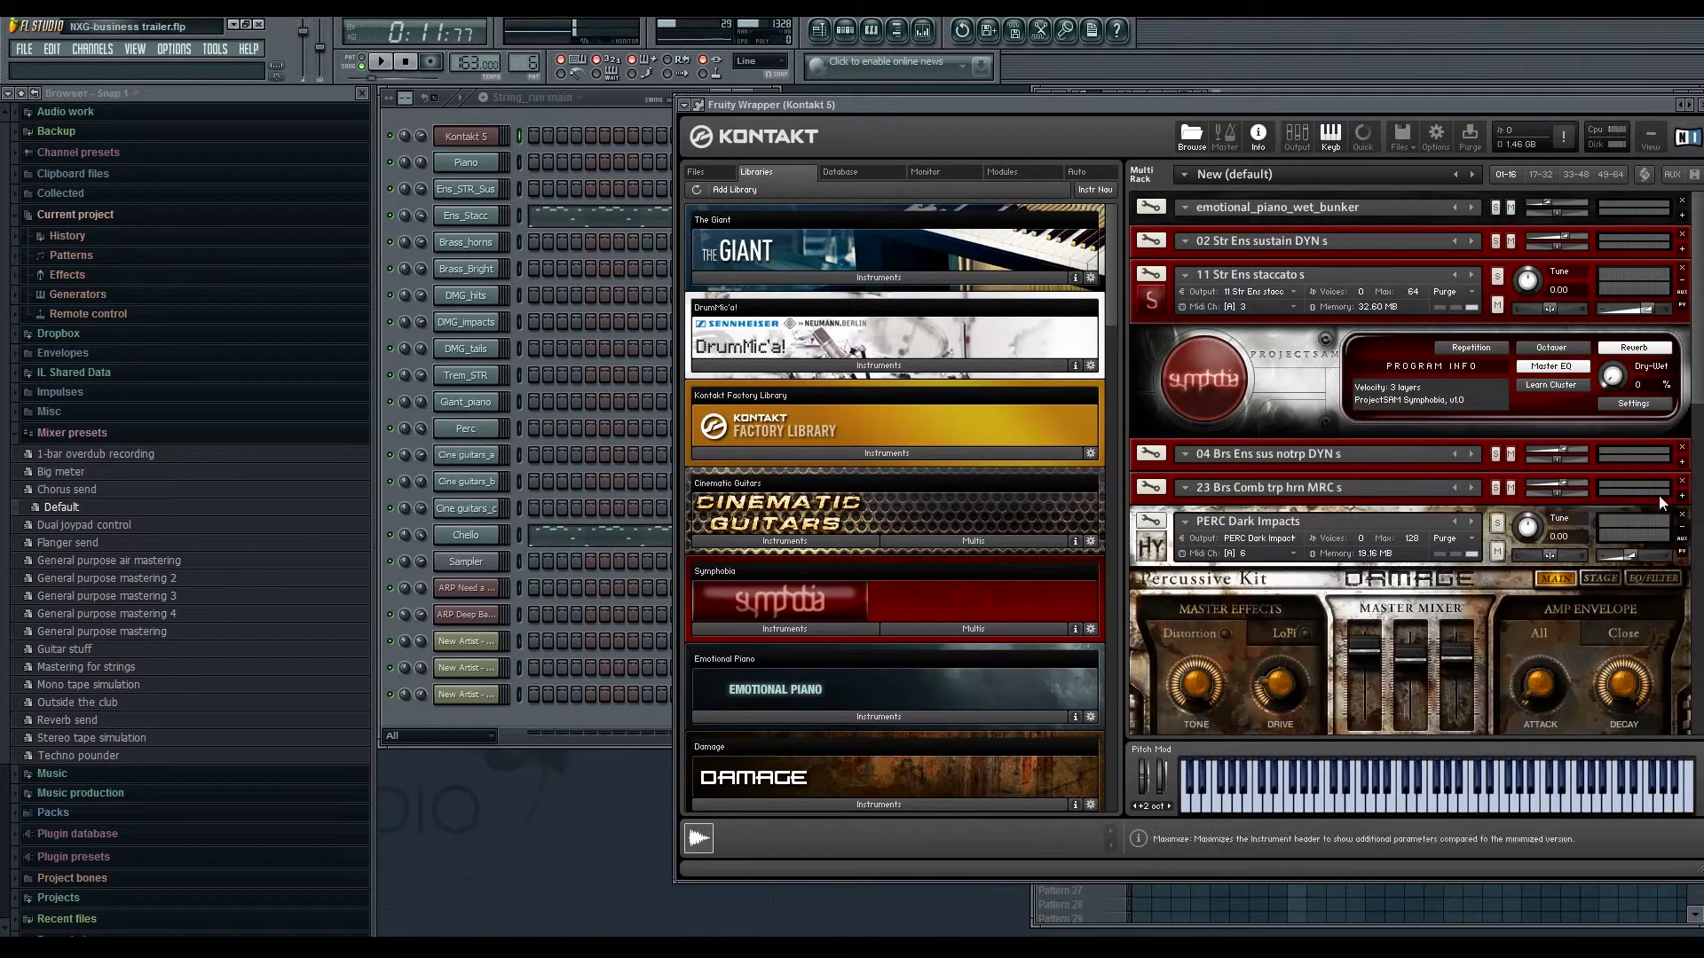
click(1695, 177)
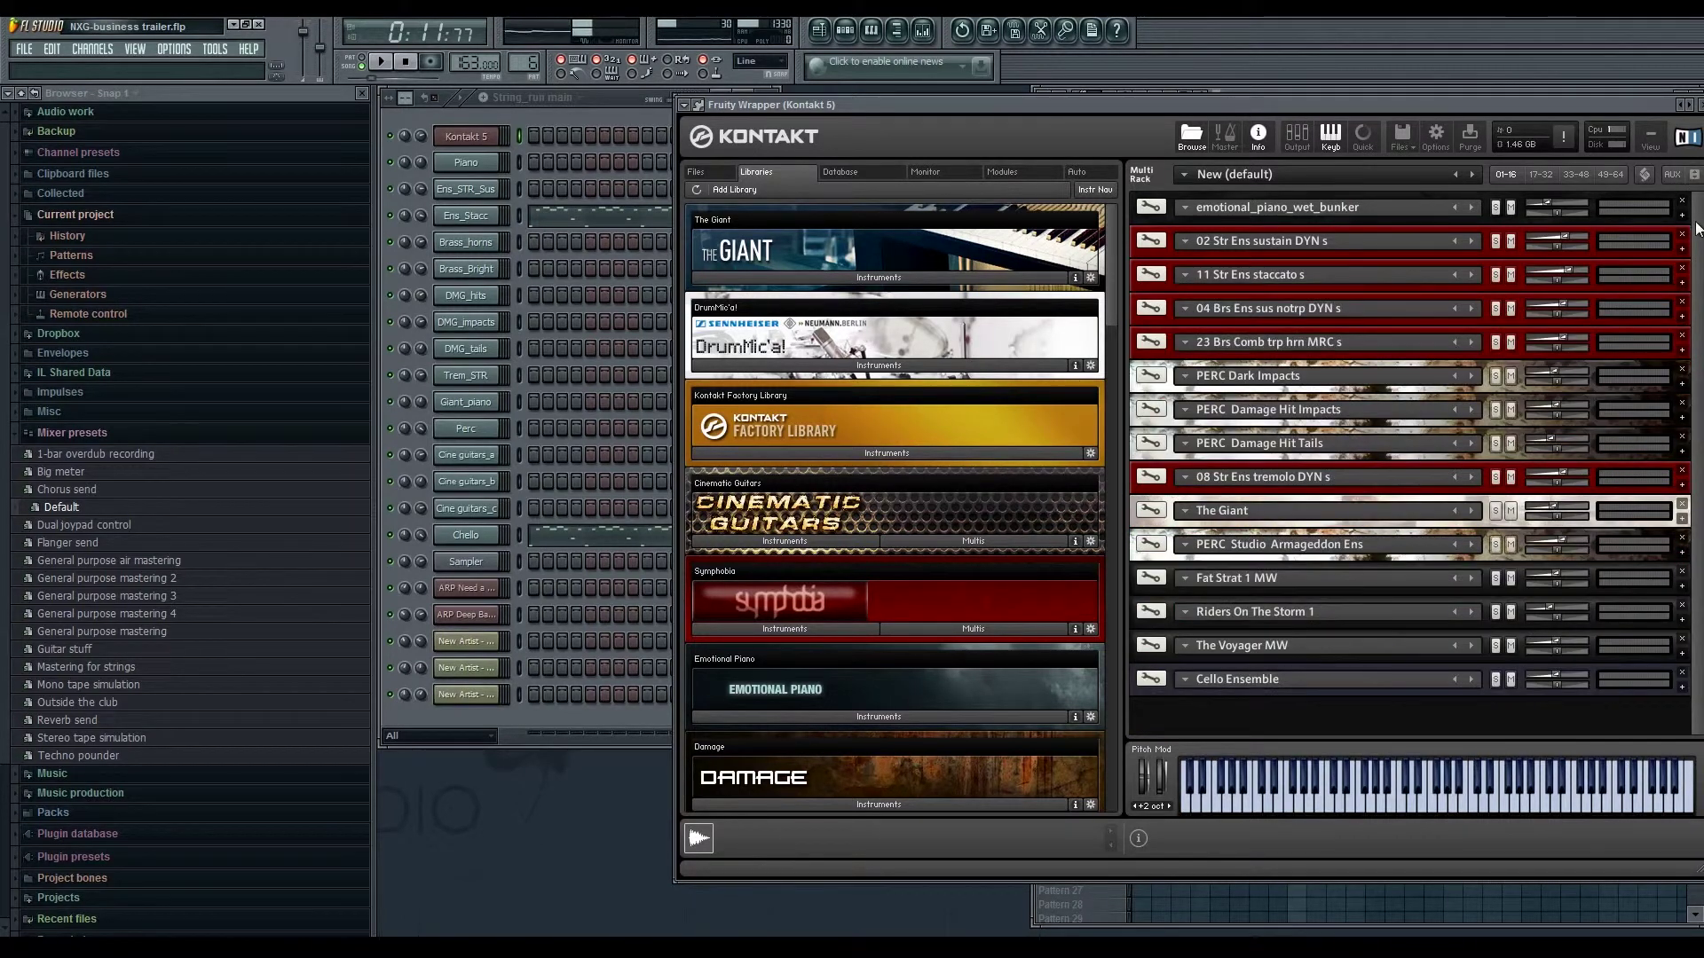
drag(1478, 103, 1381, 119)
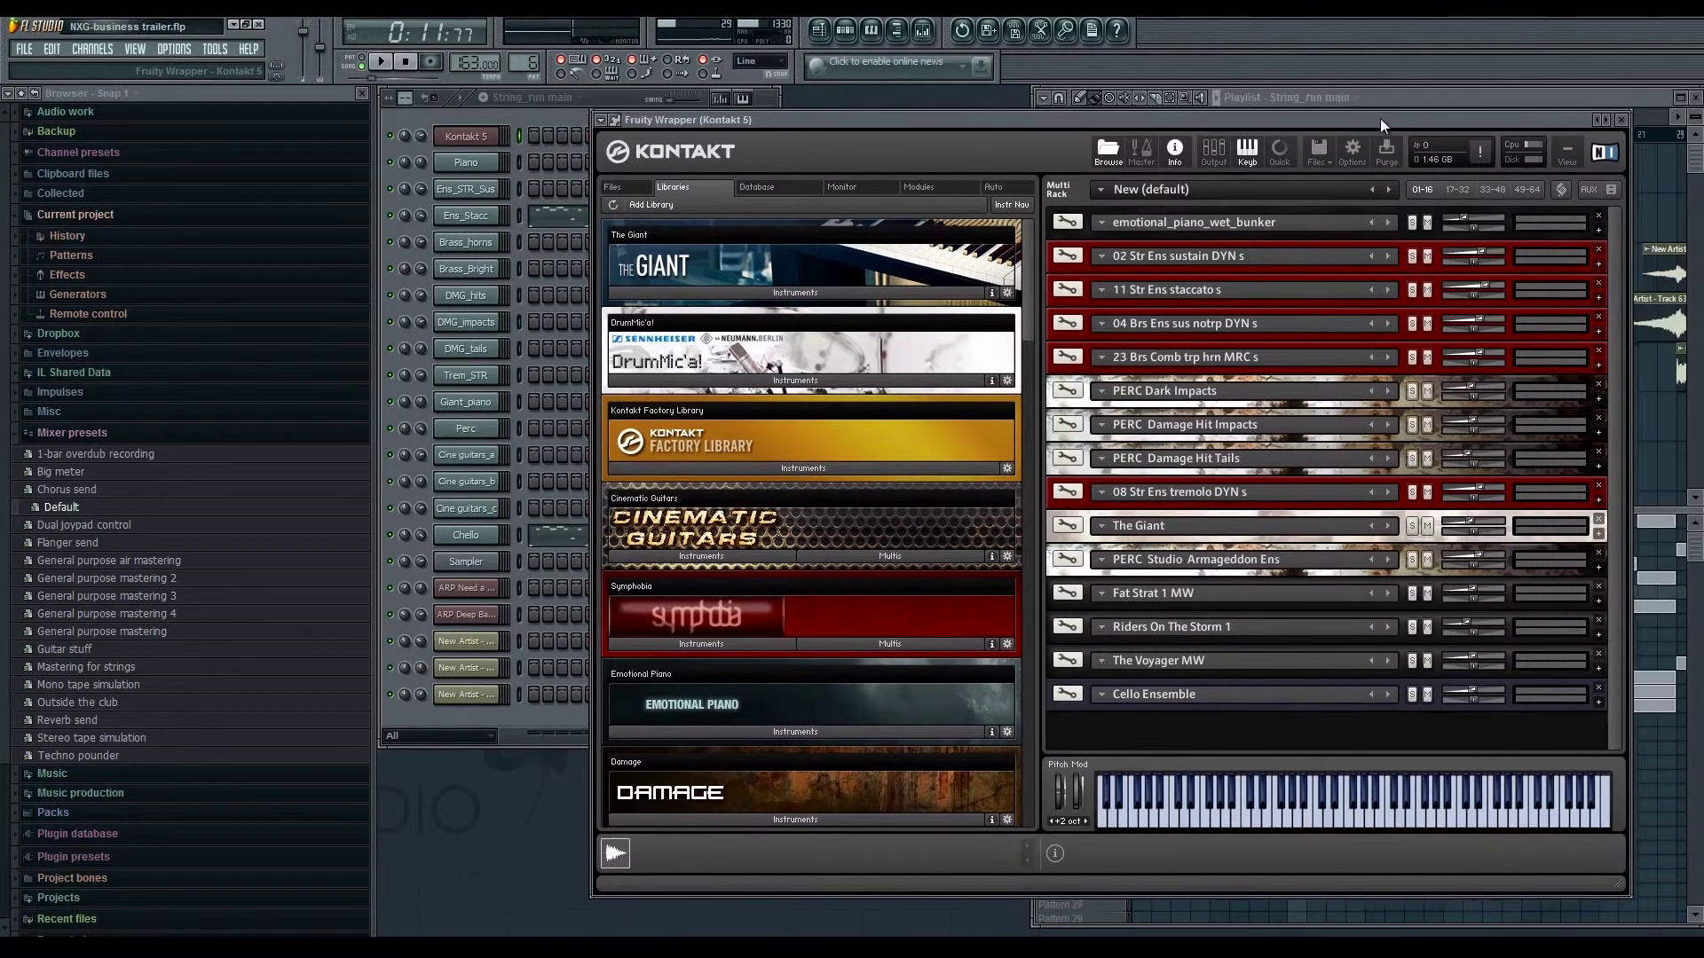
click(517, 165)
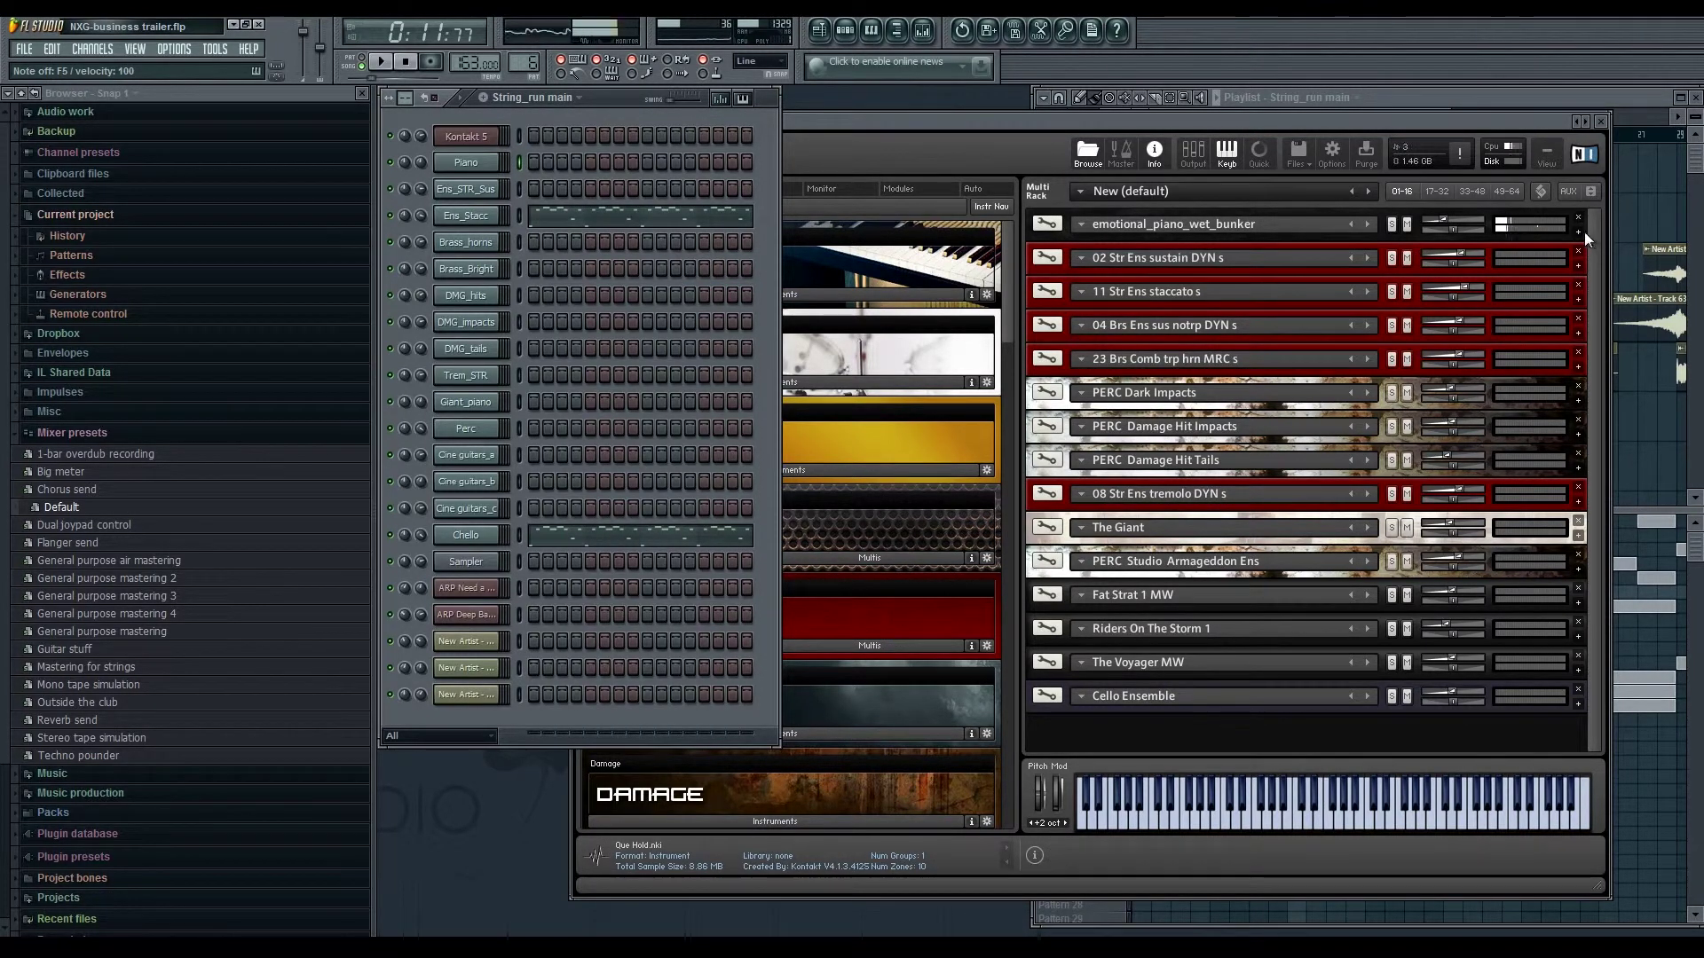
- Expand emotional_piano_wet_bunker and 02 Str Ens sustain DYN s in Kontakt, then reopen the mixer
click(1316, 299)
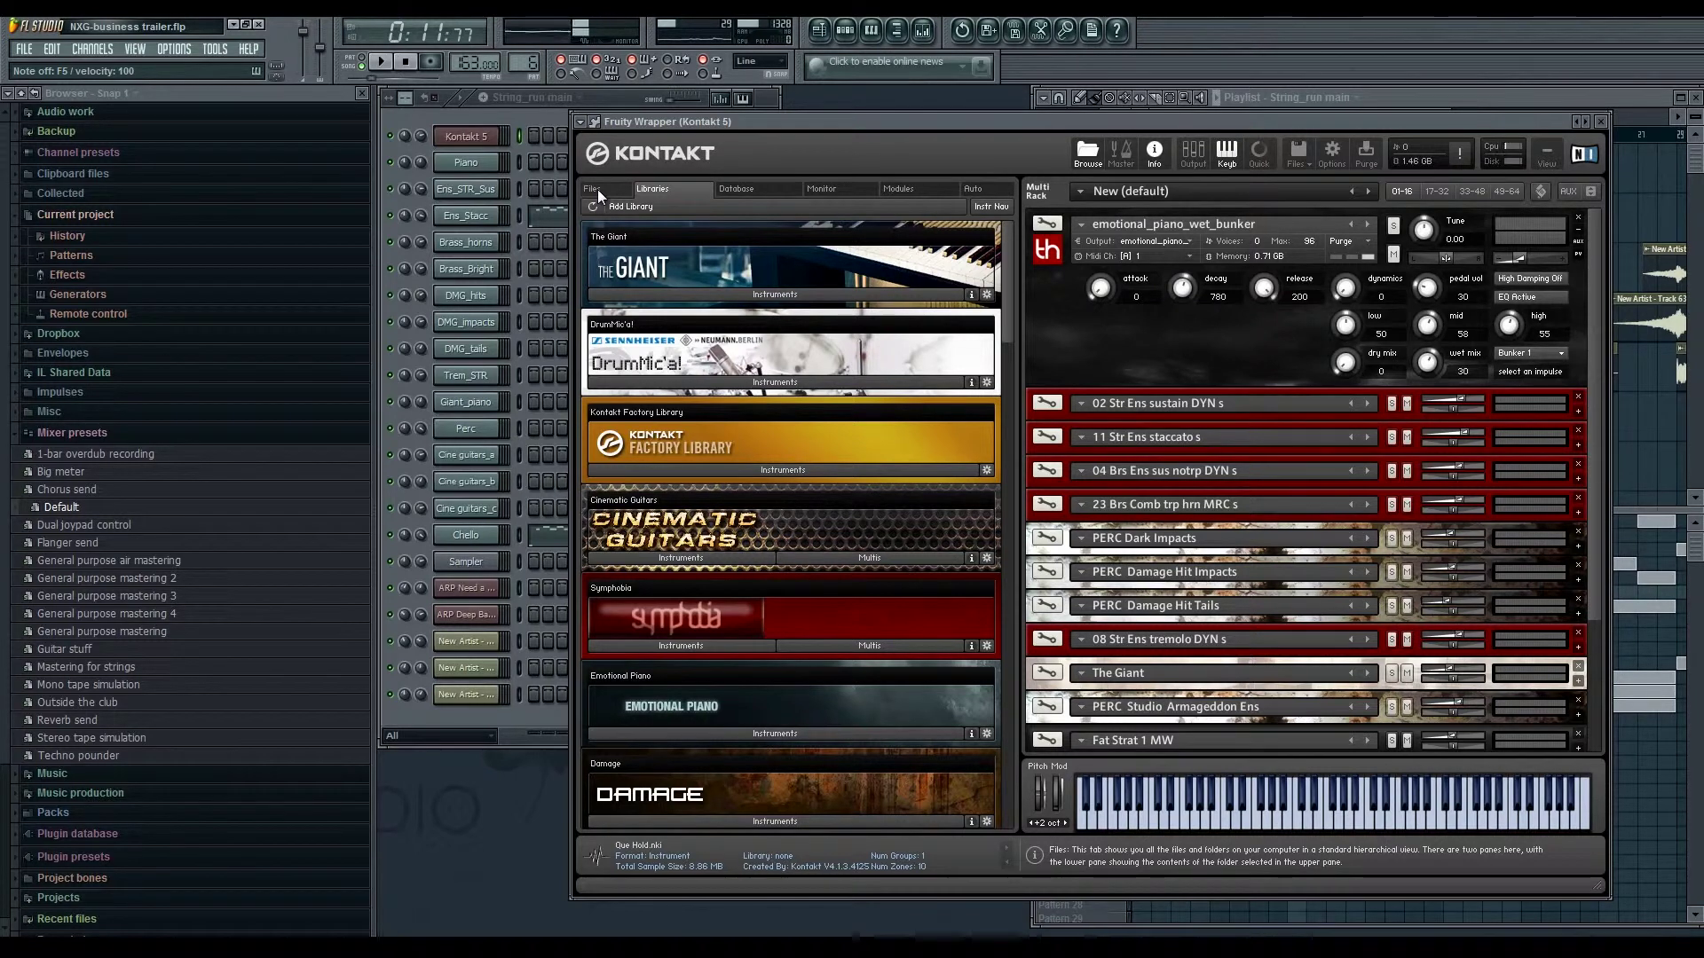
click(1579, 412)
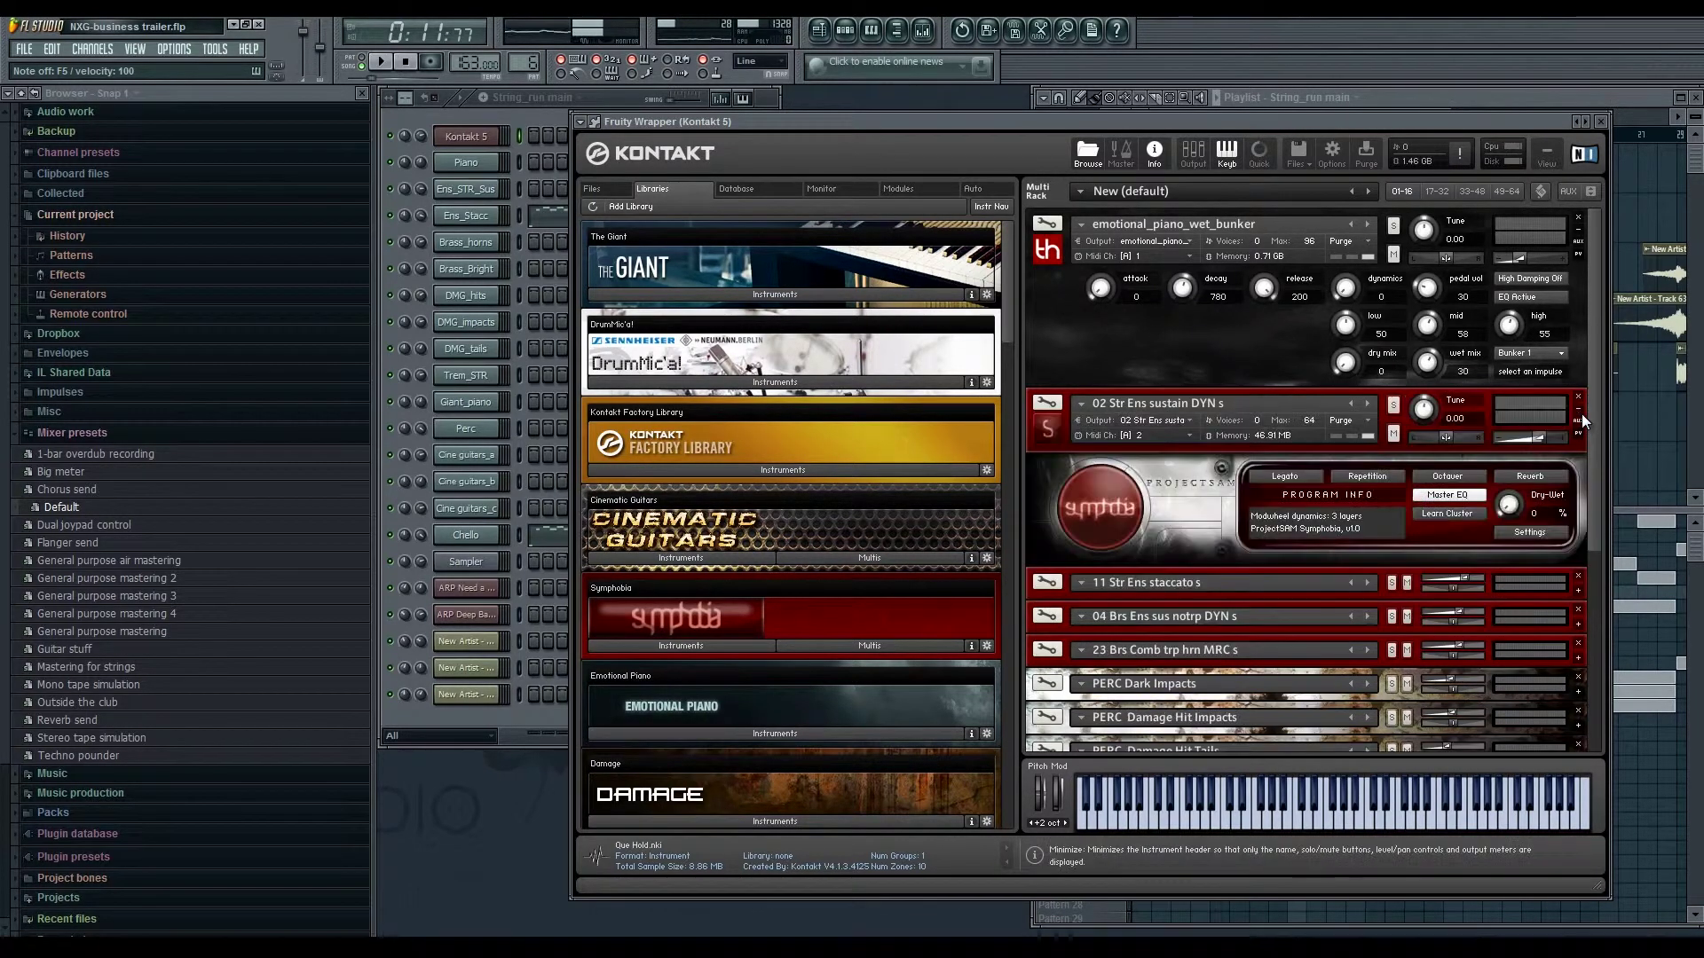
click(521, 190)
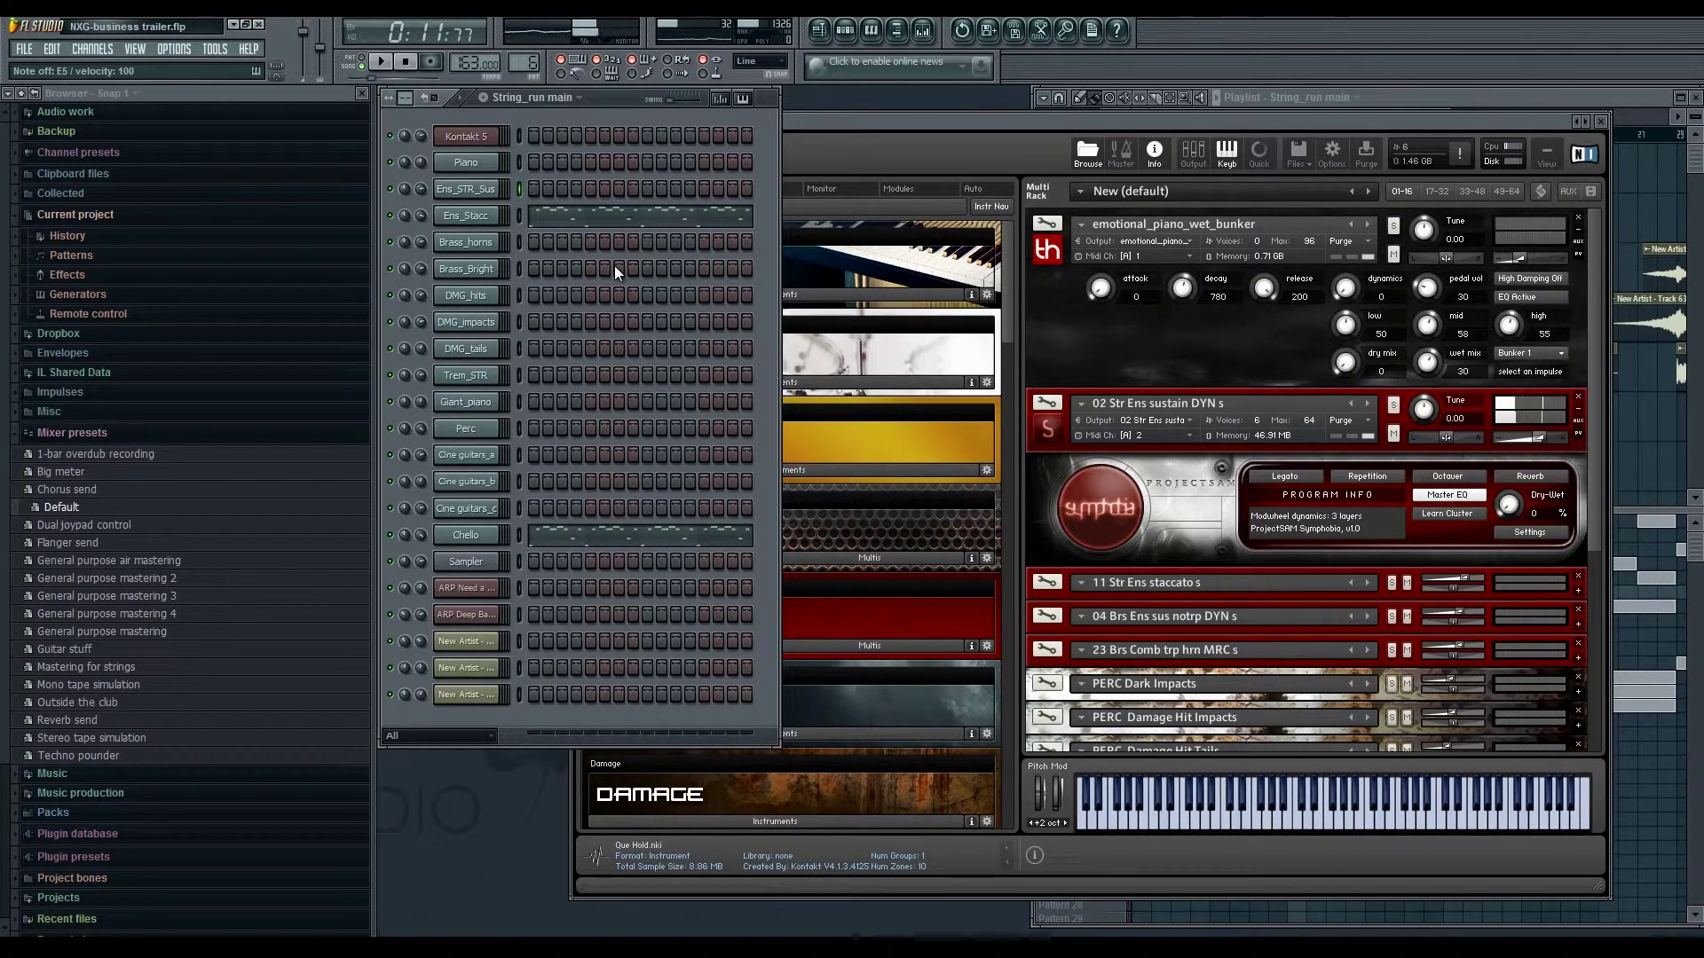
click(923, 32)
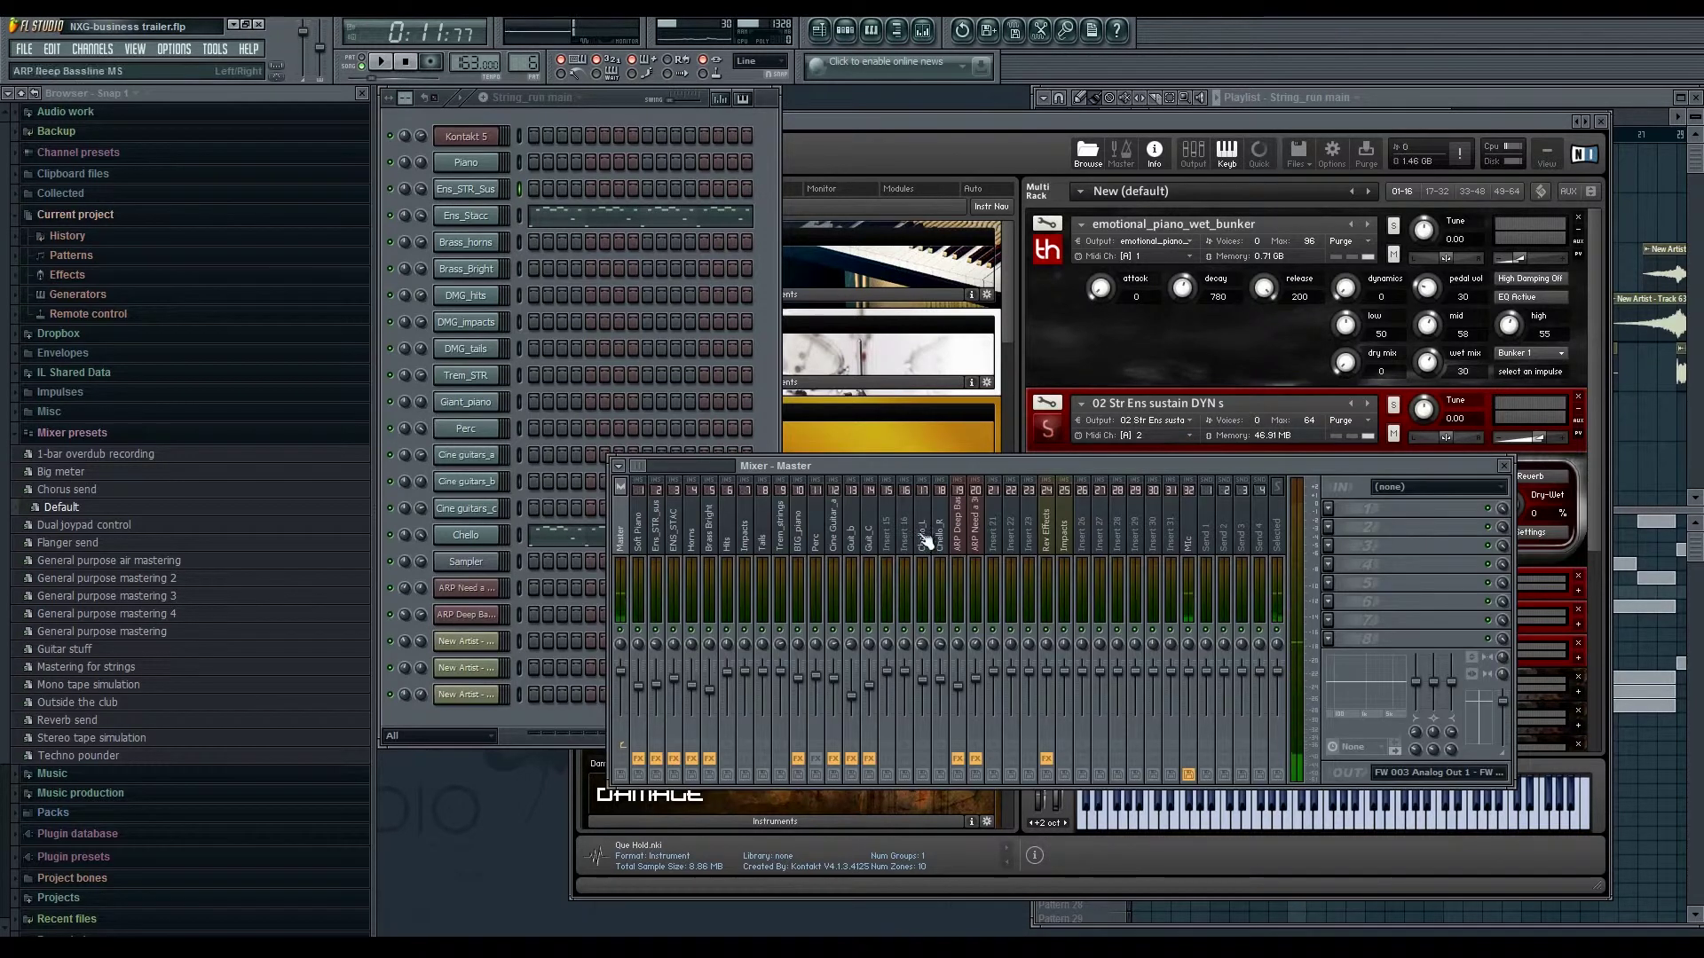
- Inspect then close CLA Guitars Stereo on the Ens_STR_sus insert, and open Ens_Stacc's channel settings
click(654, 557)
click(1411, 510)
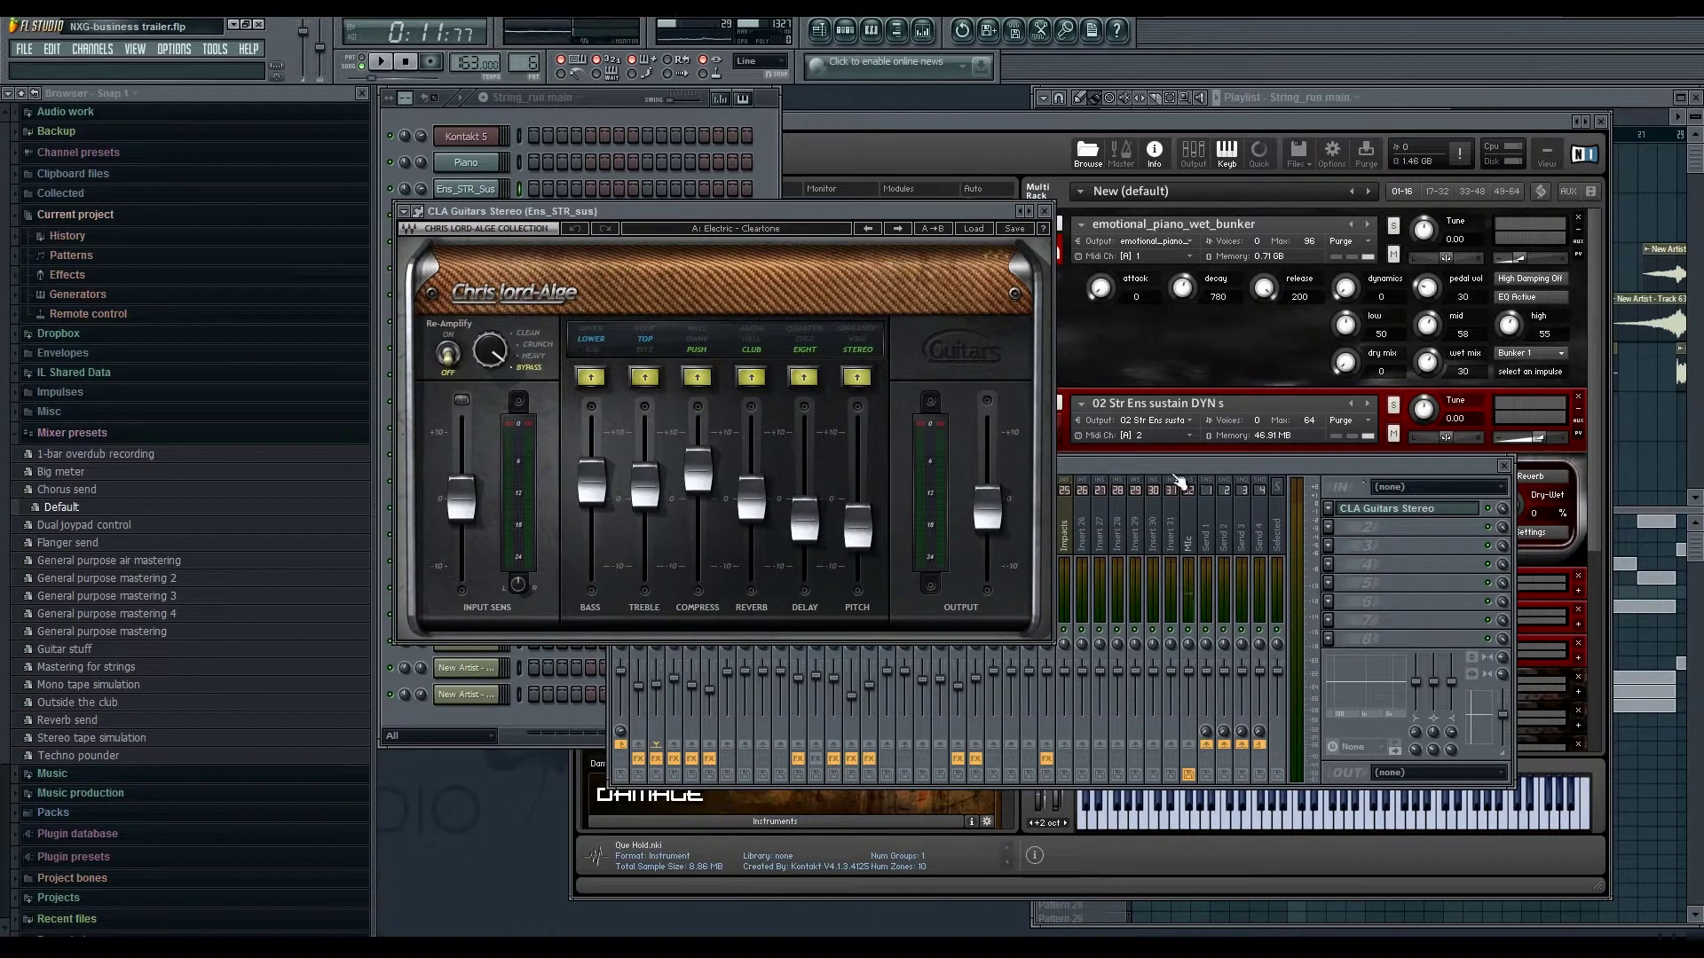
click(1127, 465)
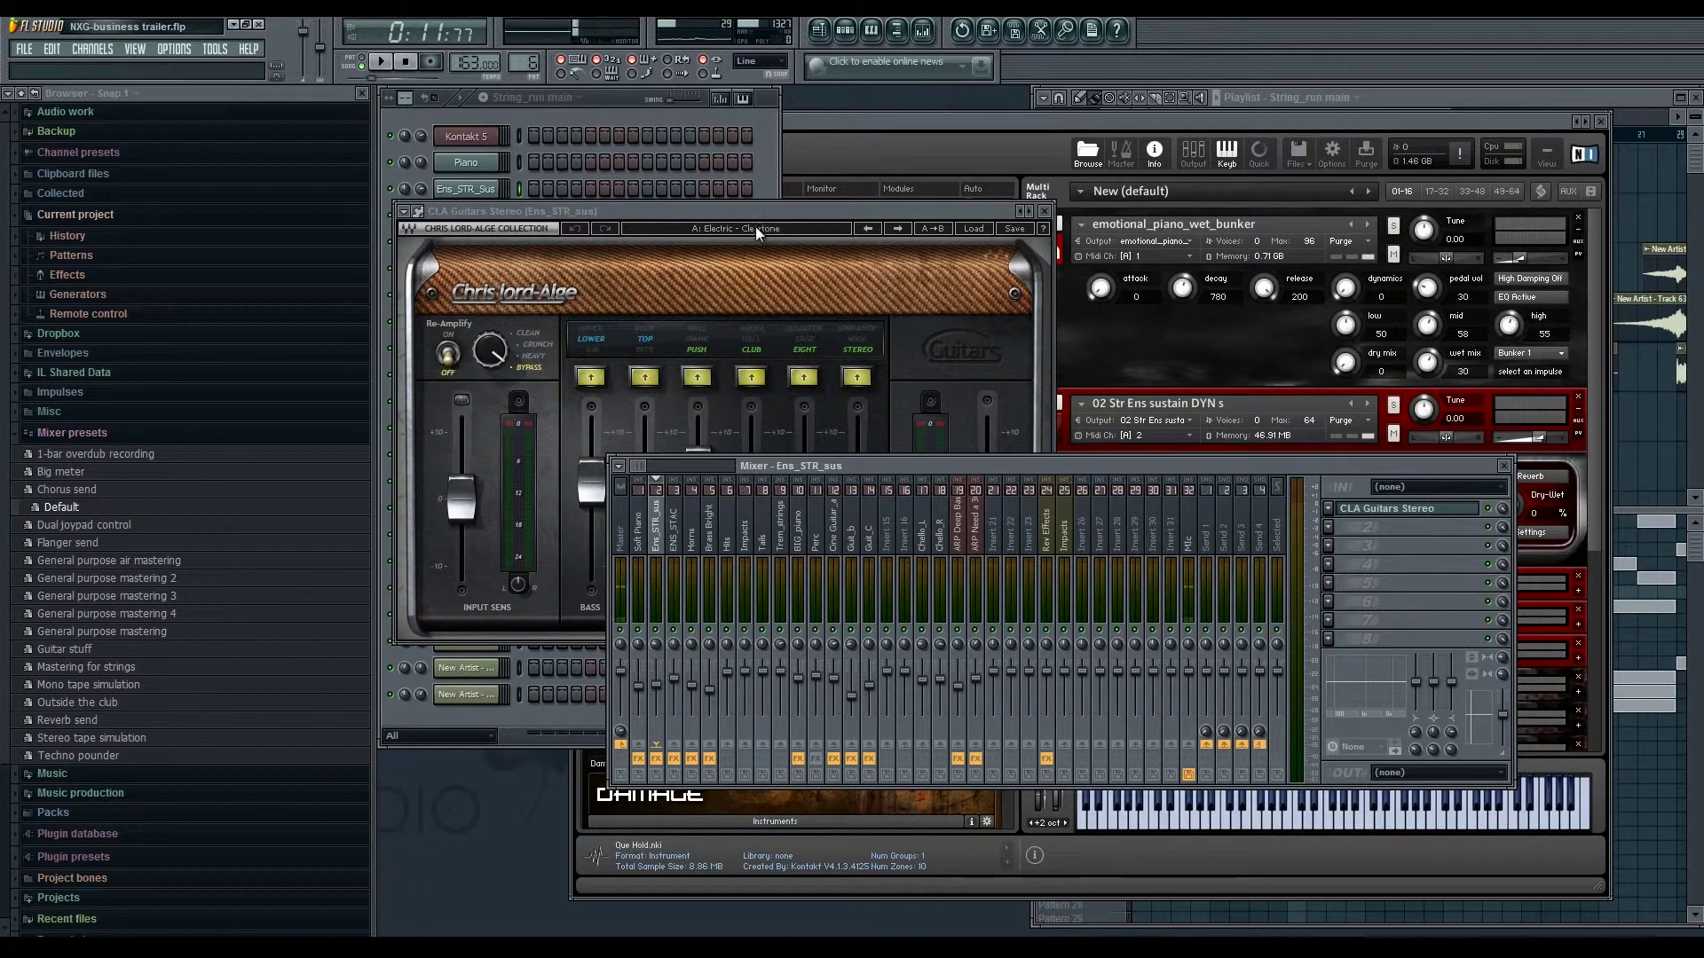
click(1046, 212)
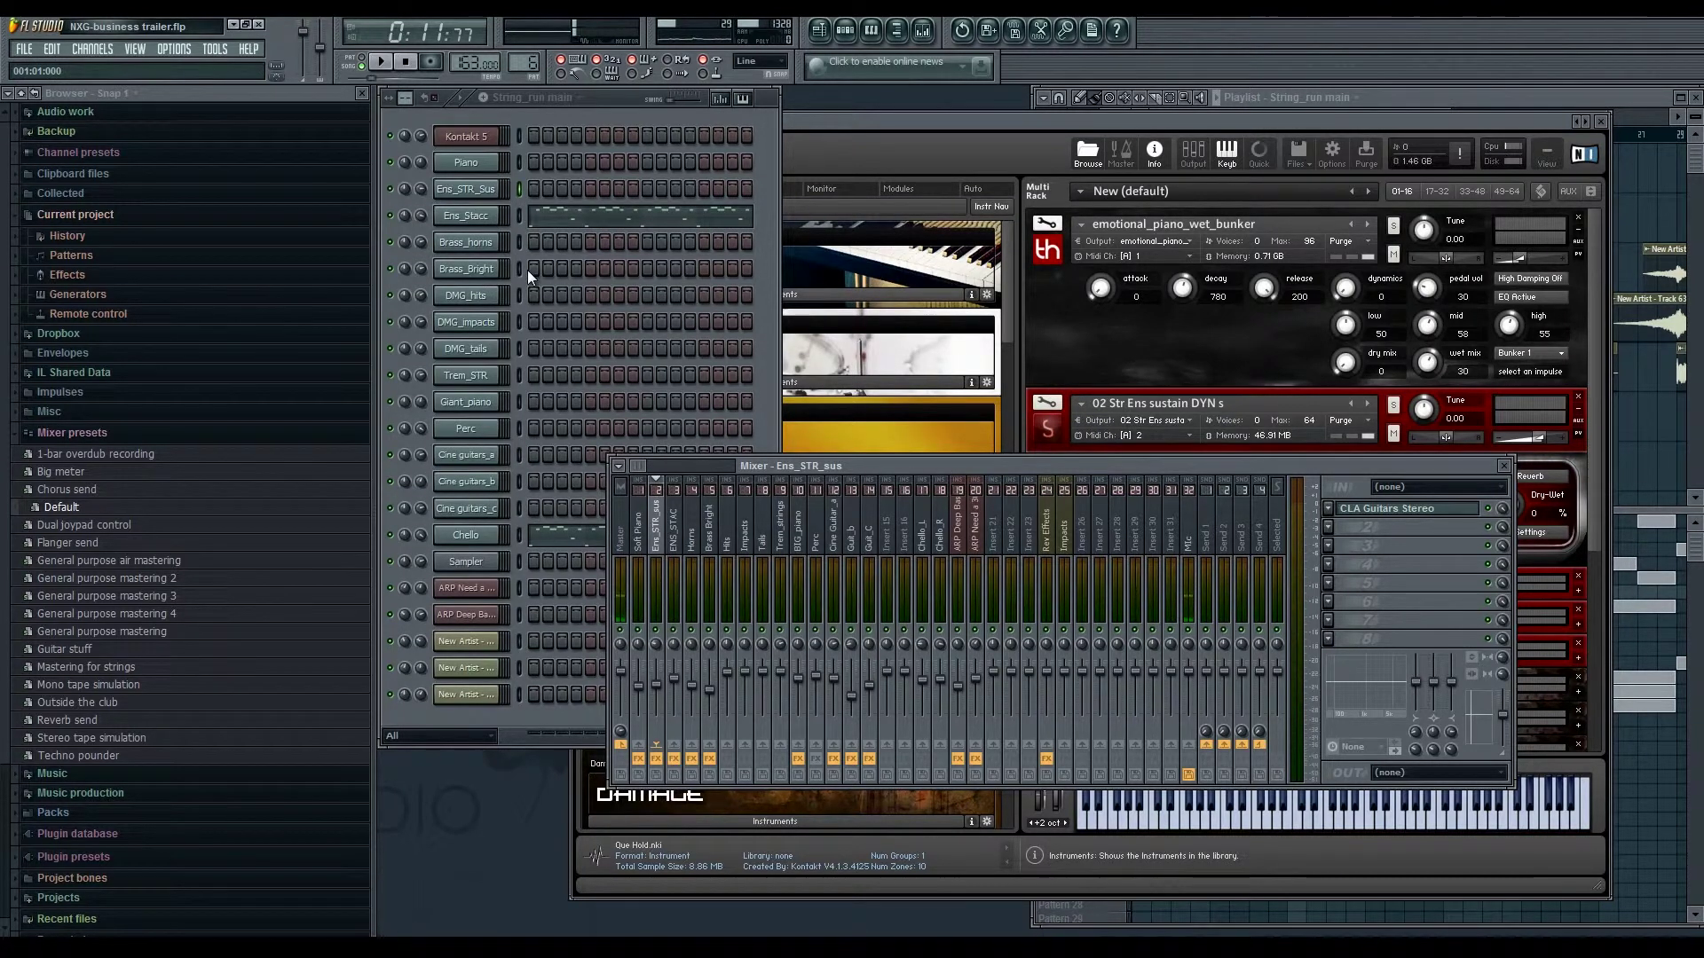
click(476, 225)
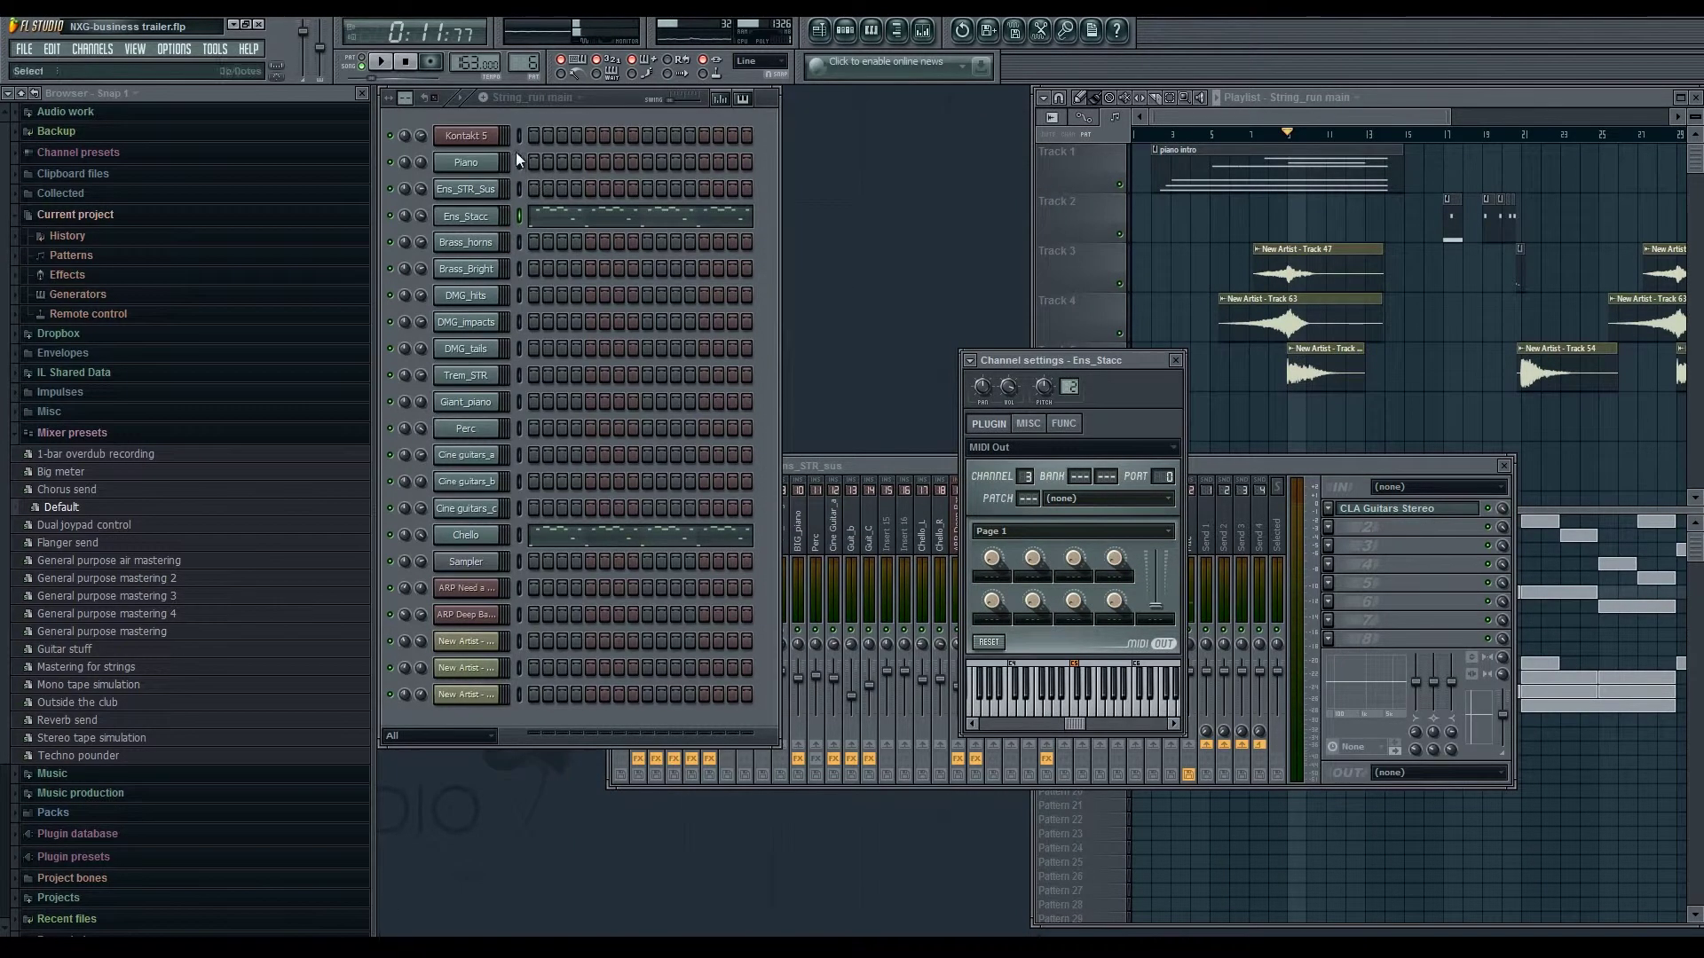
- Open Kontakt 5 and expand all instrument headers in its rack
click(493, 140)
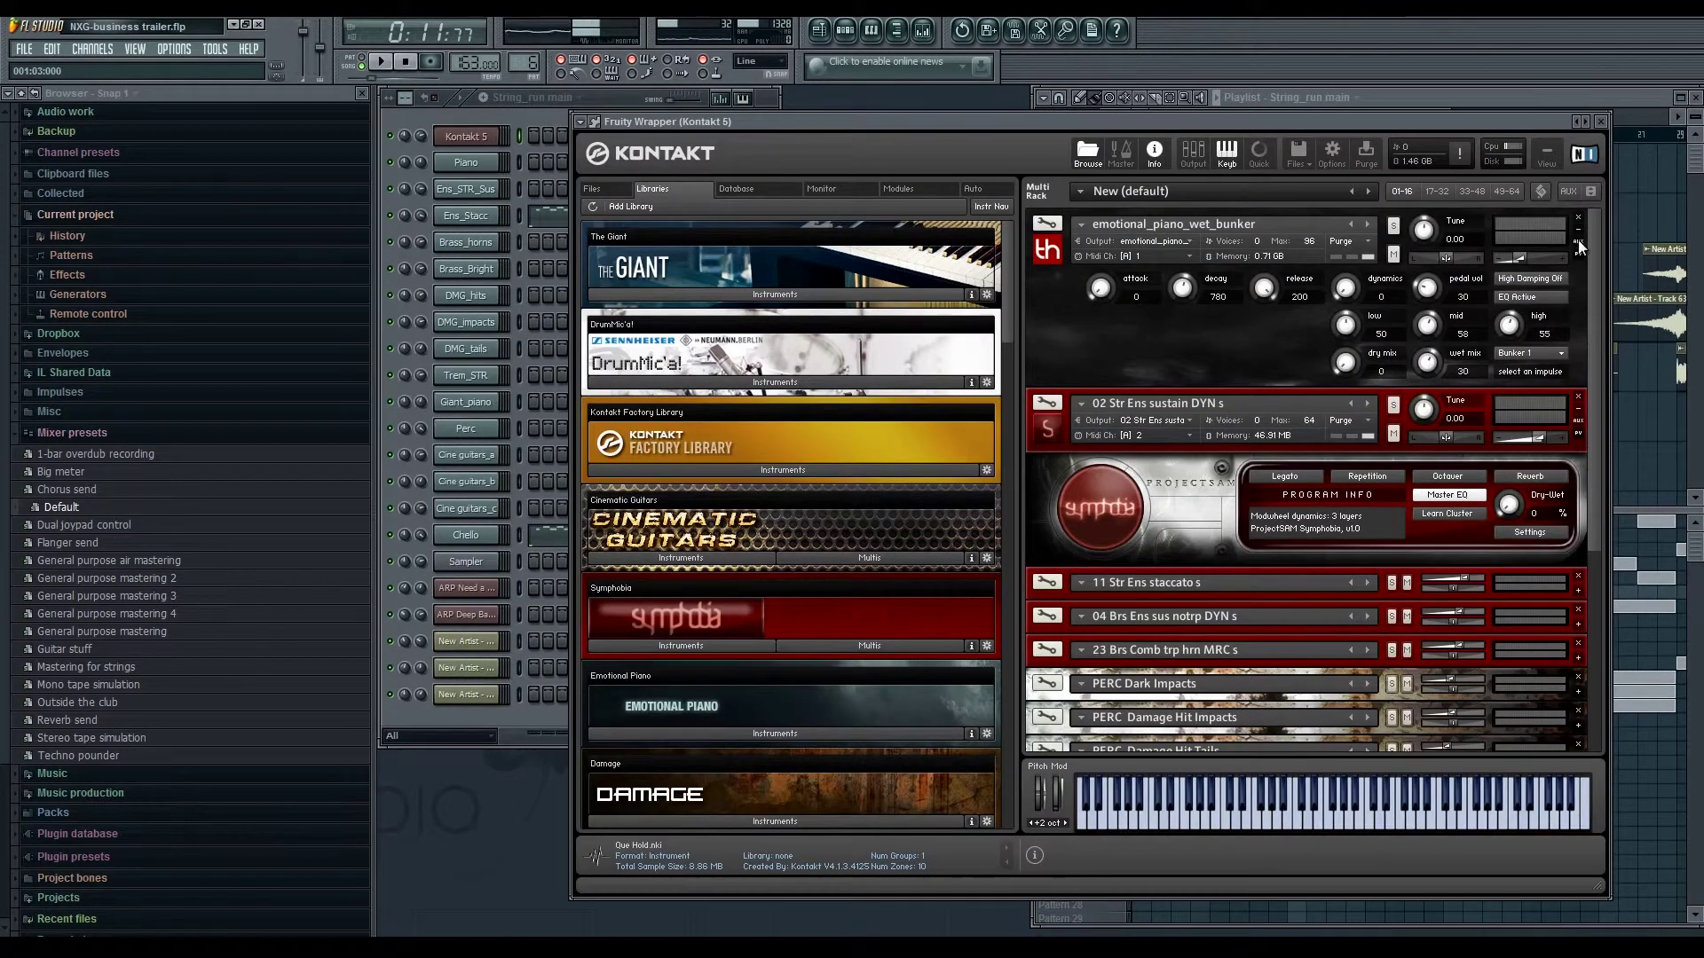
click(1600, 279)
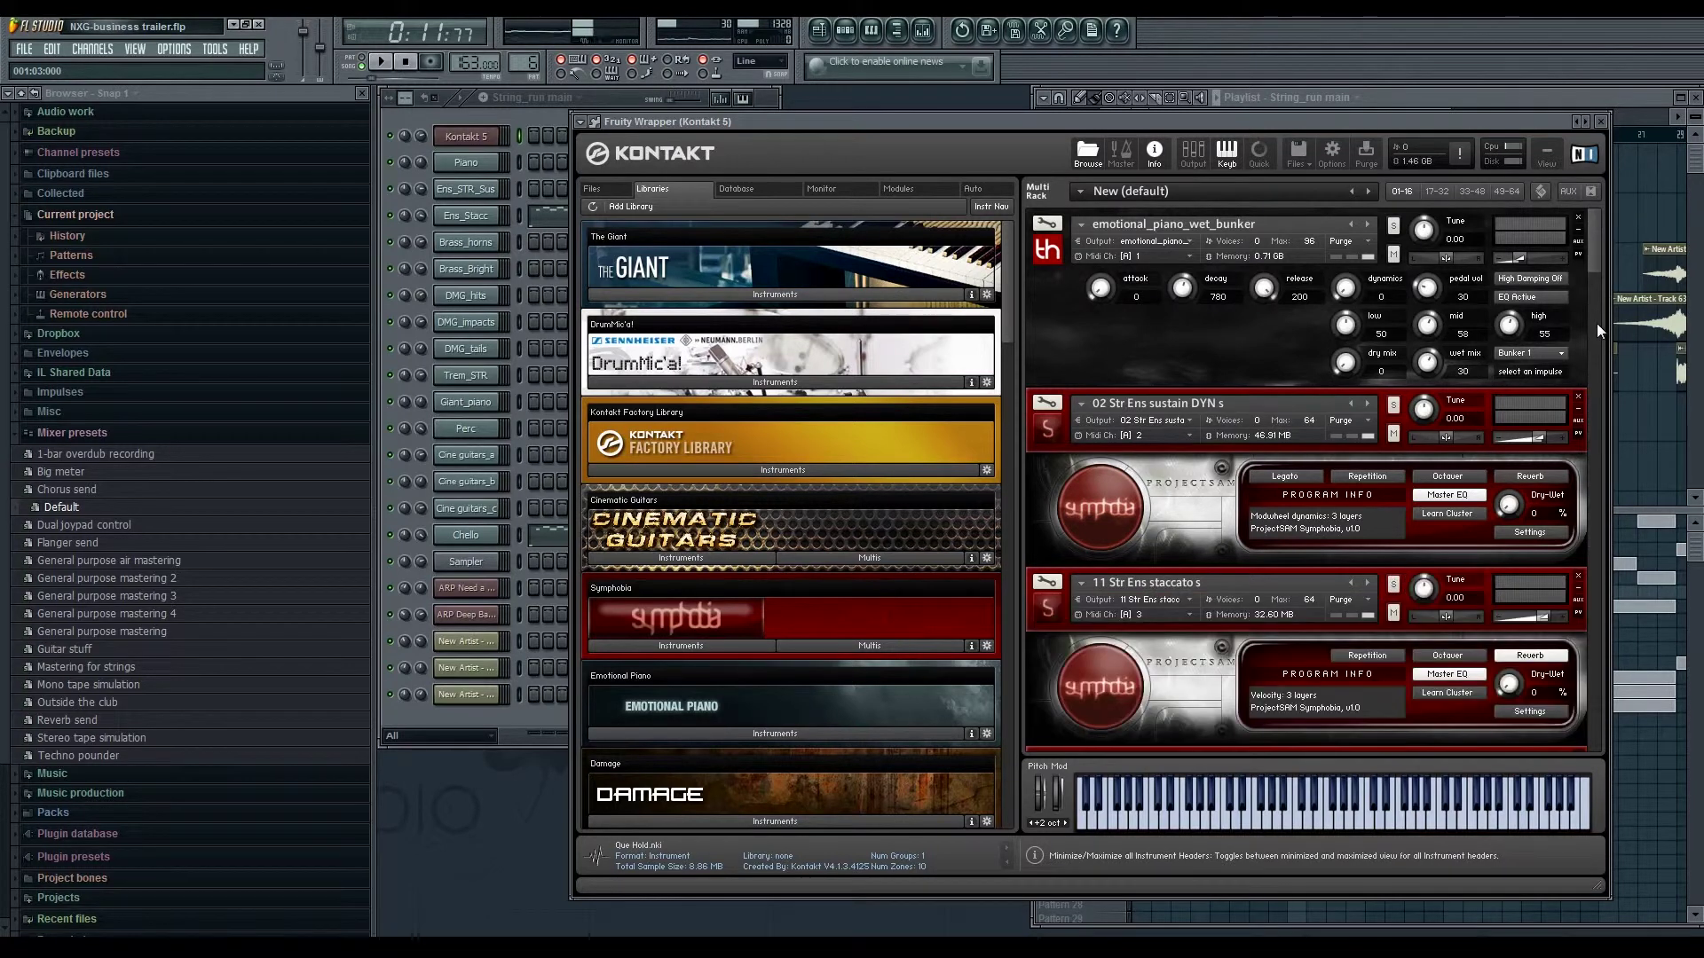
drag(1589, 253, 1594, 284)
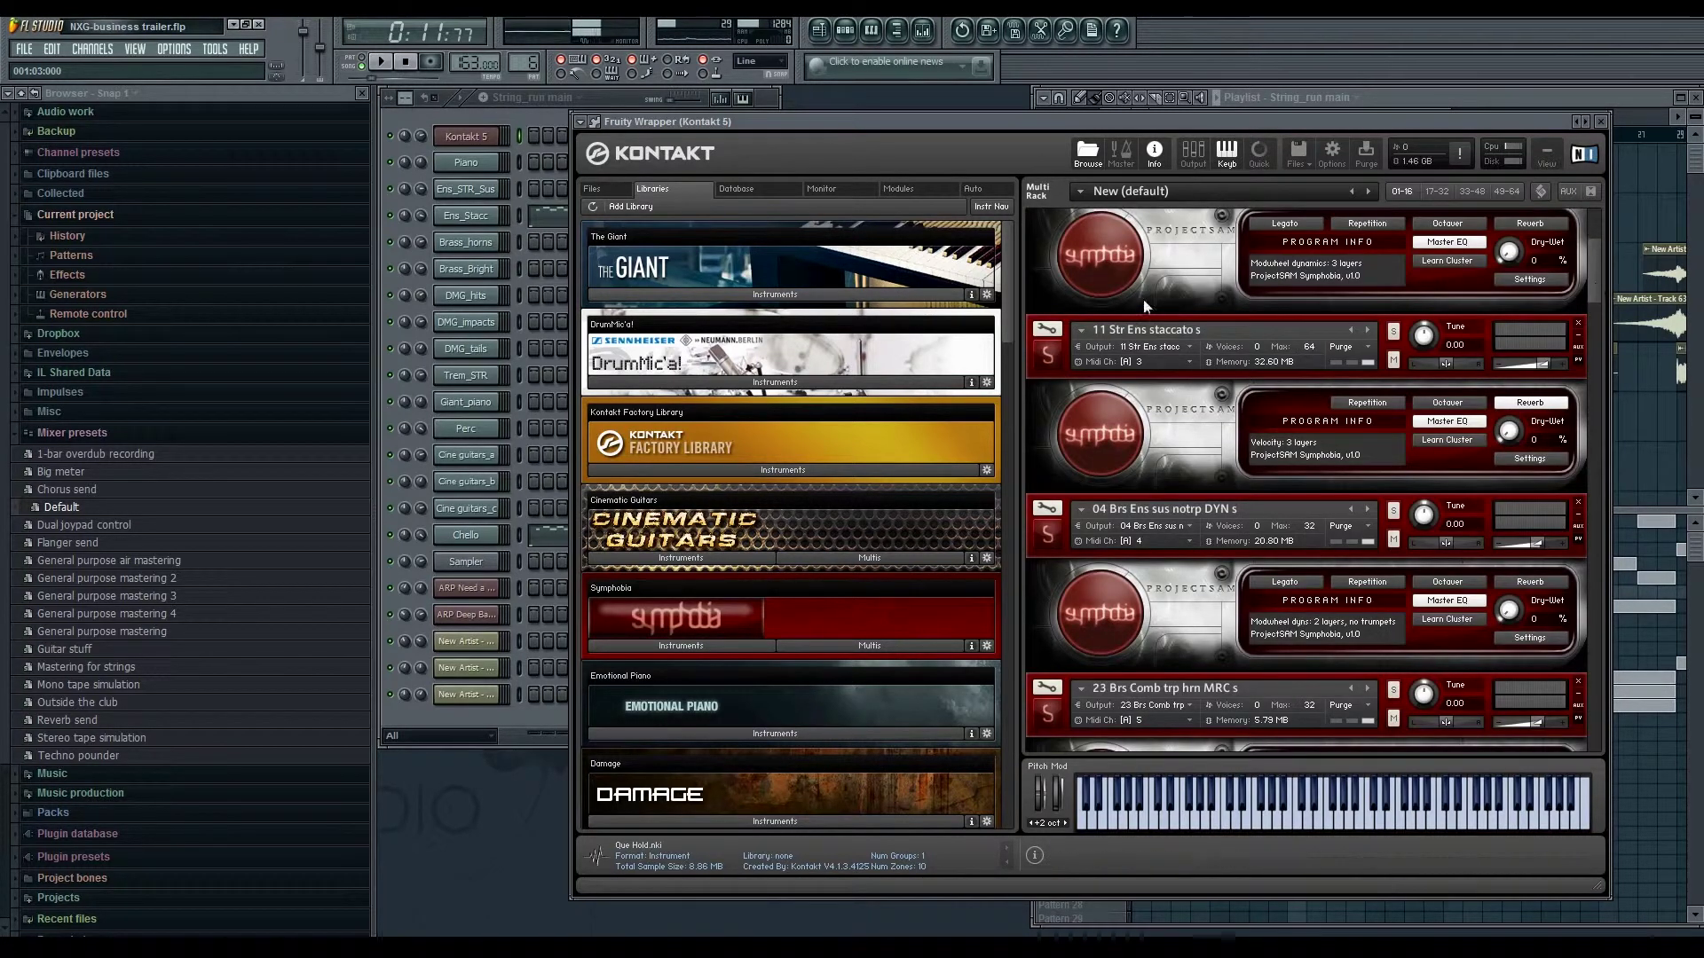
click(518, 215)
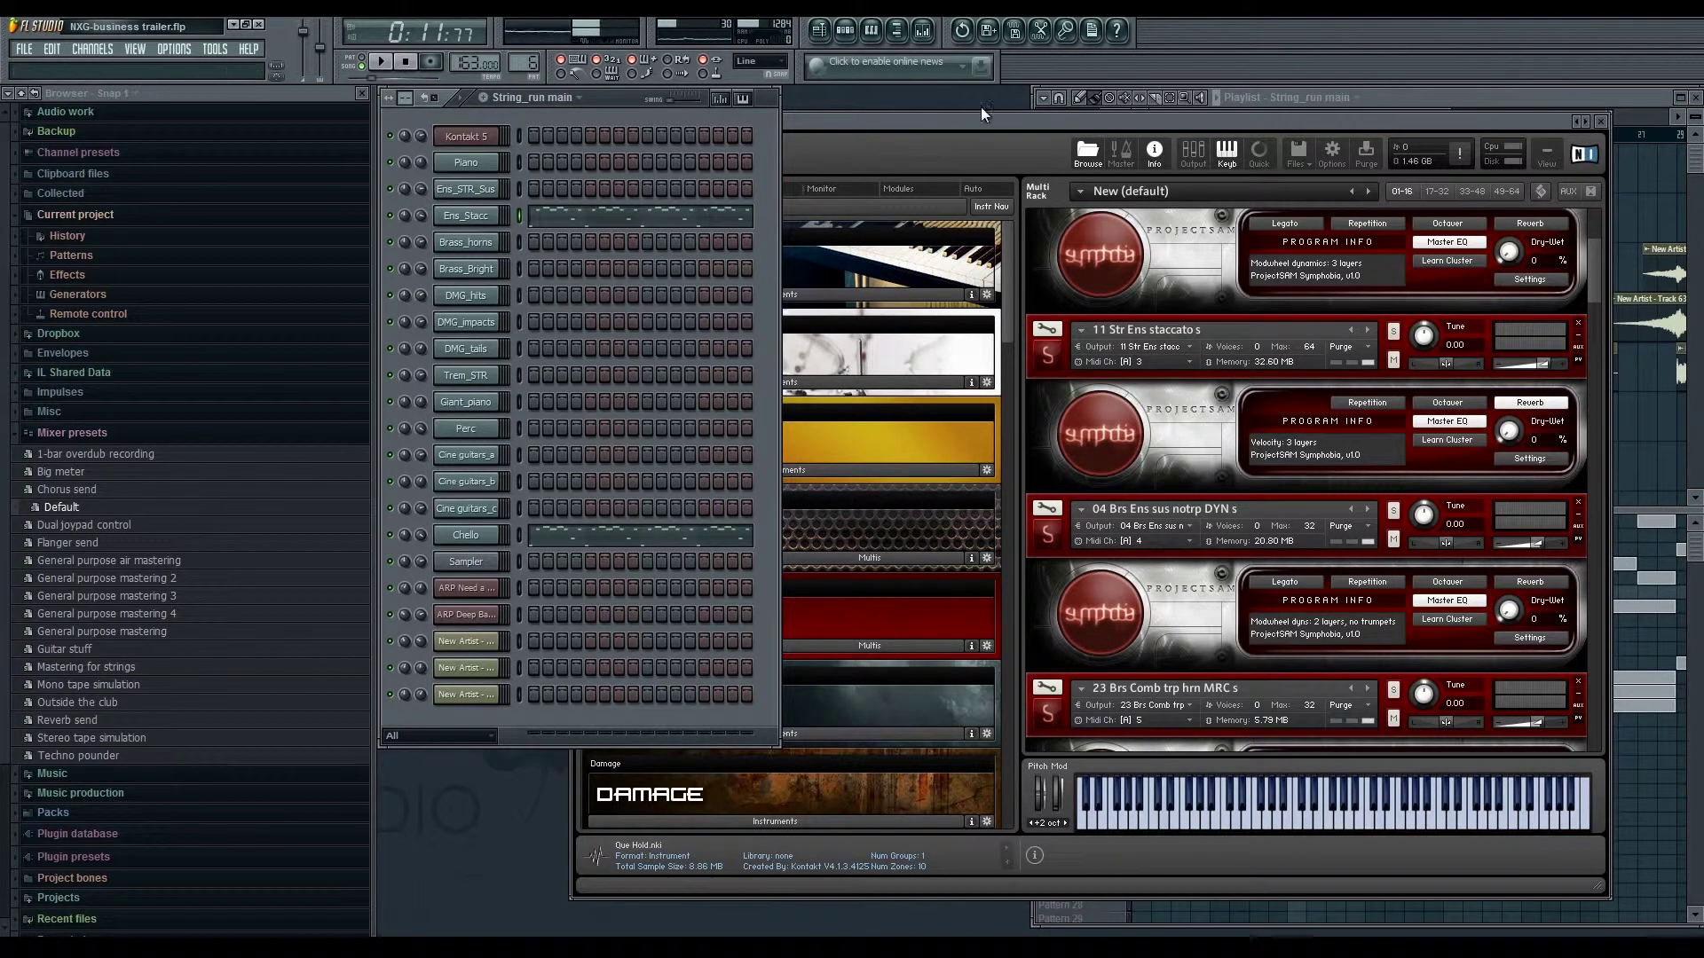
- Check the Brass_horns channel settings, reopen Kontakt 5, and bring up the mixer
click(491, 254)
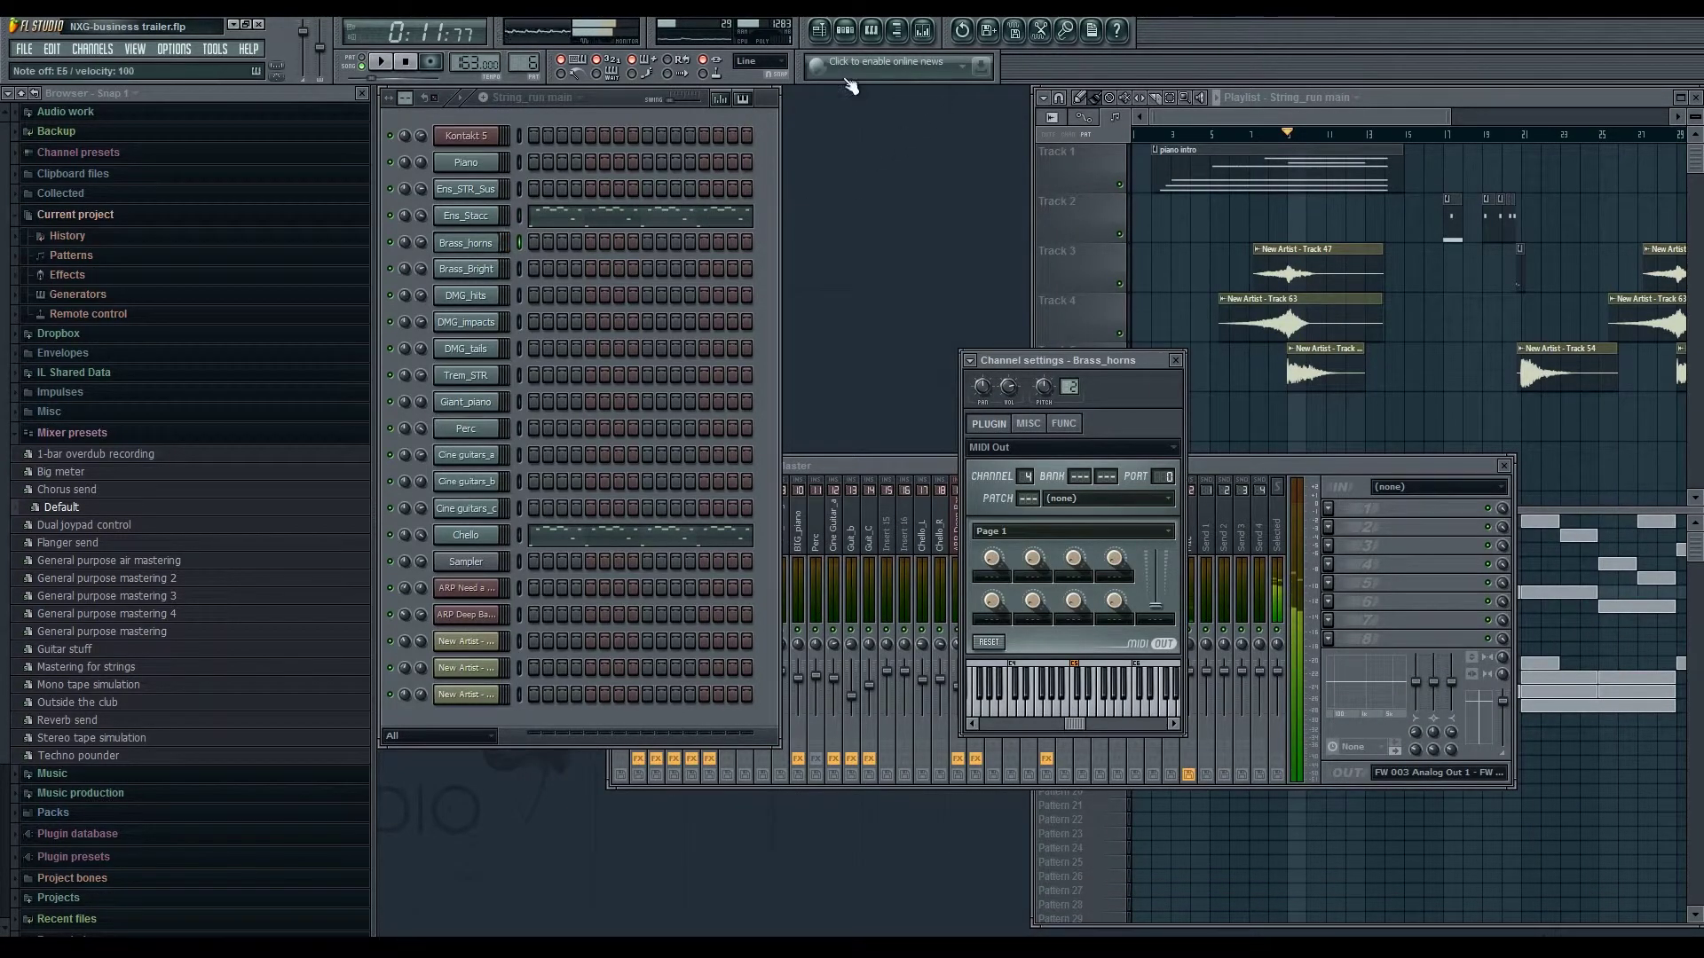
click(923, 30)
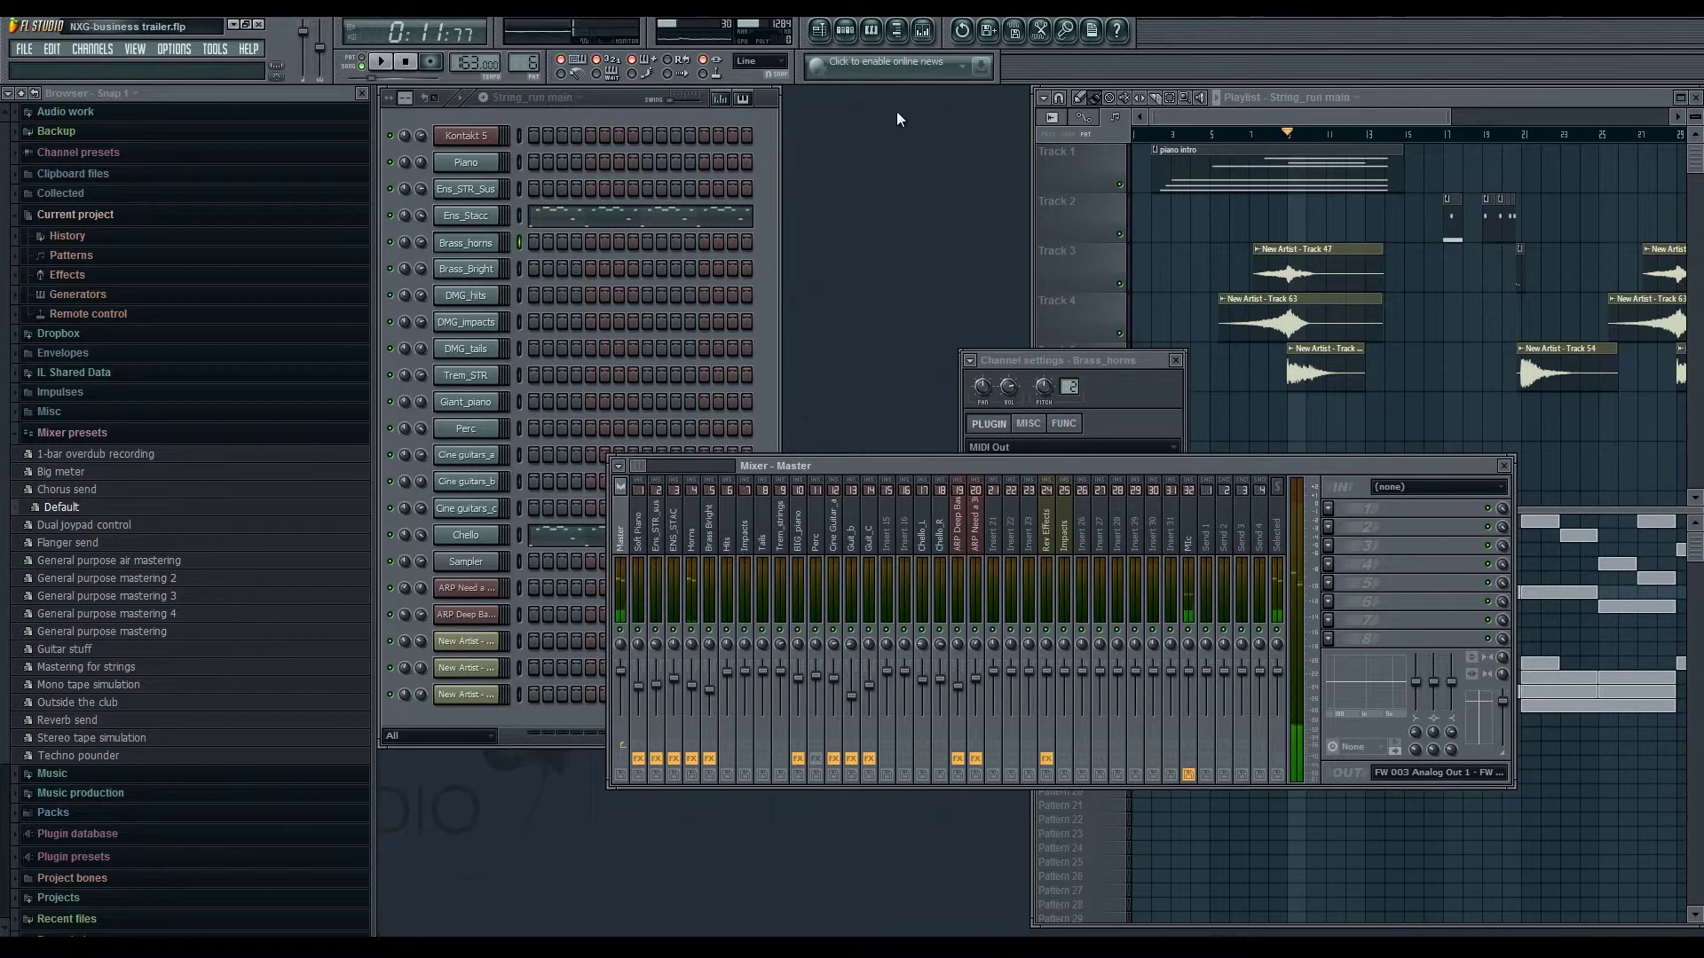
click(475, 137)
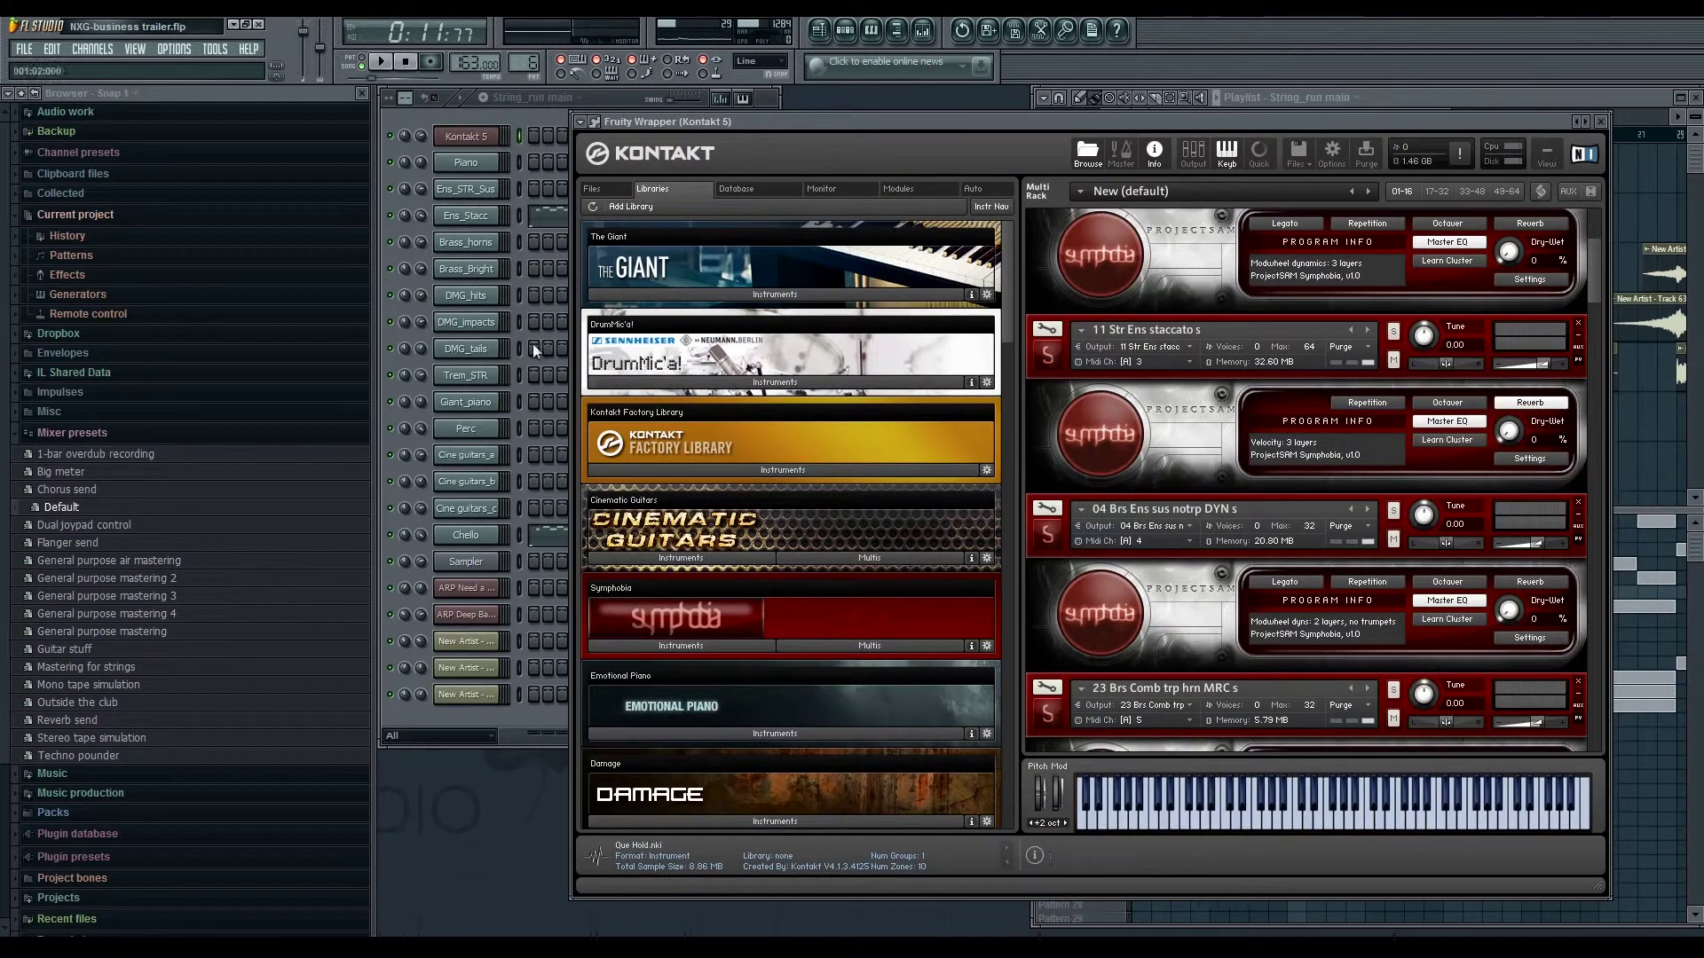
click(514, 243)
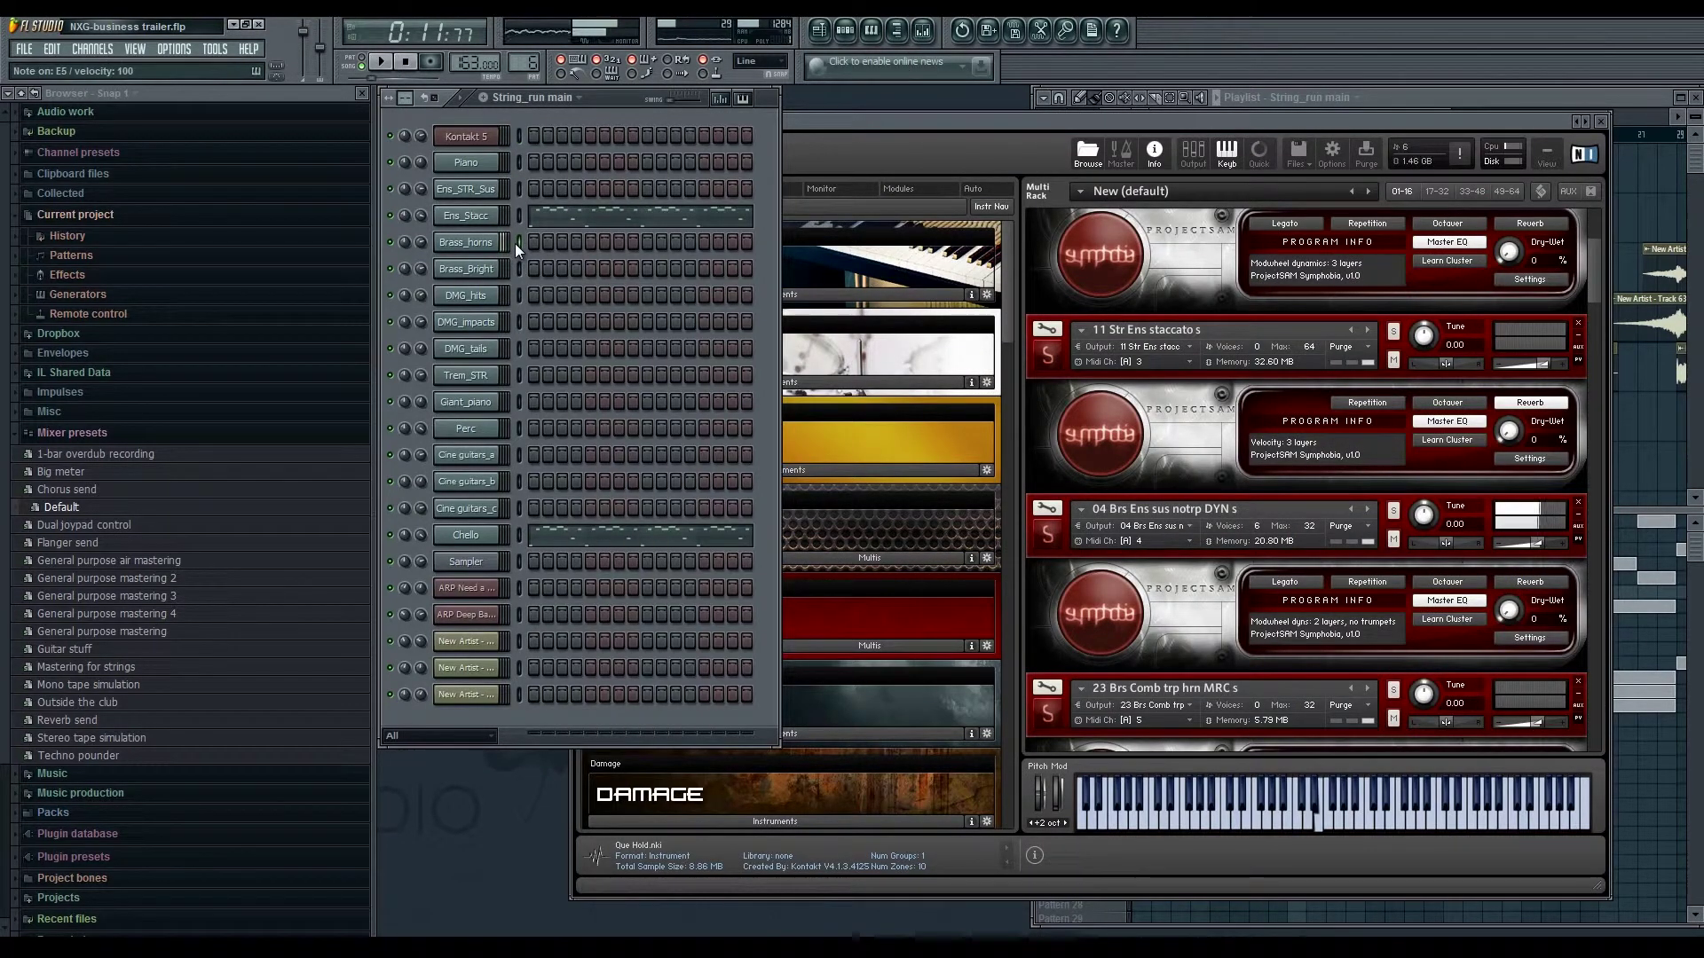
click(923, 32)
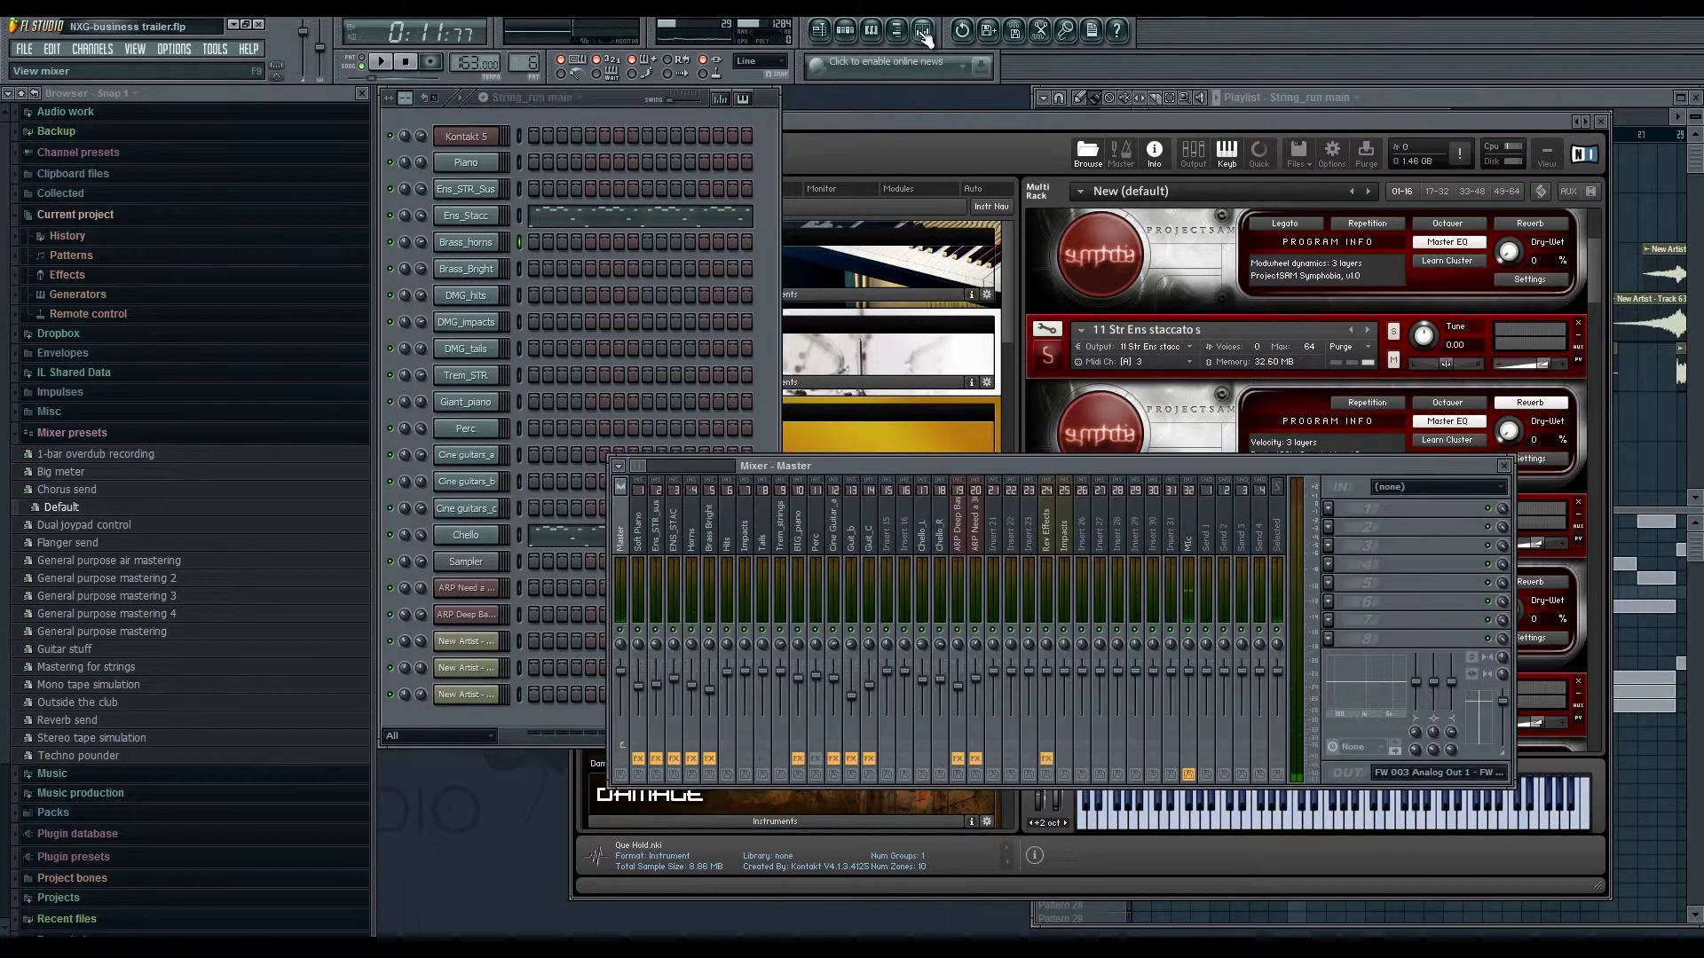
- Open the CLA Guitars Stereo effect on the Horns mixer insert and move it aside
click(696, 563)
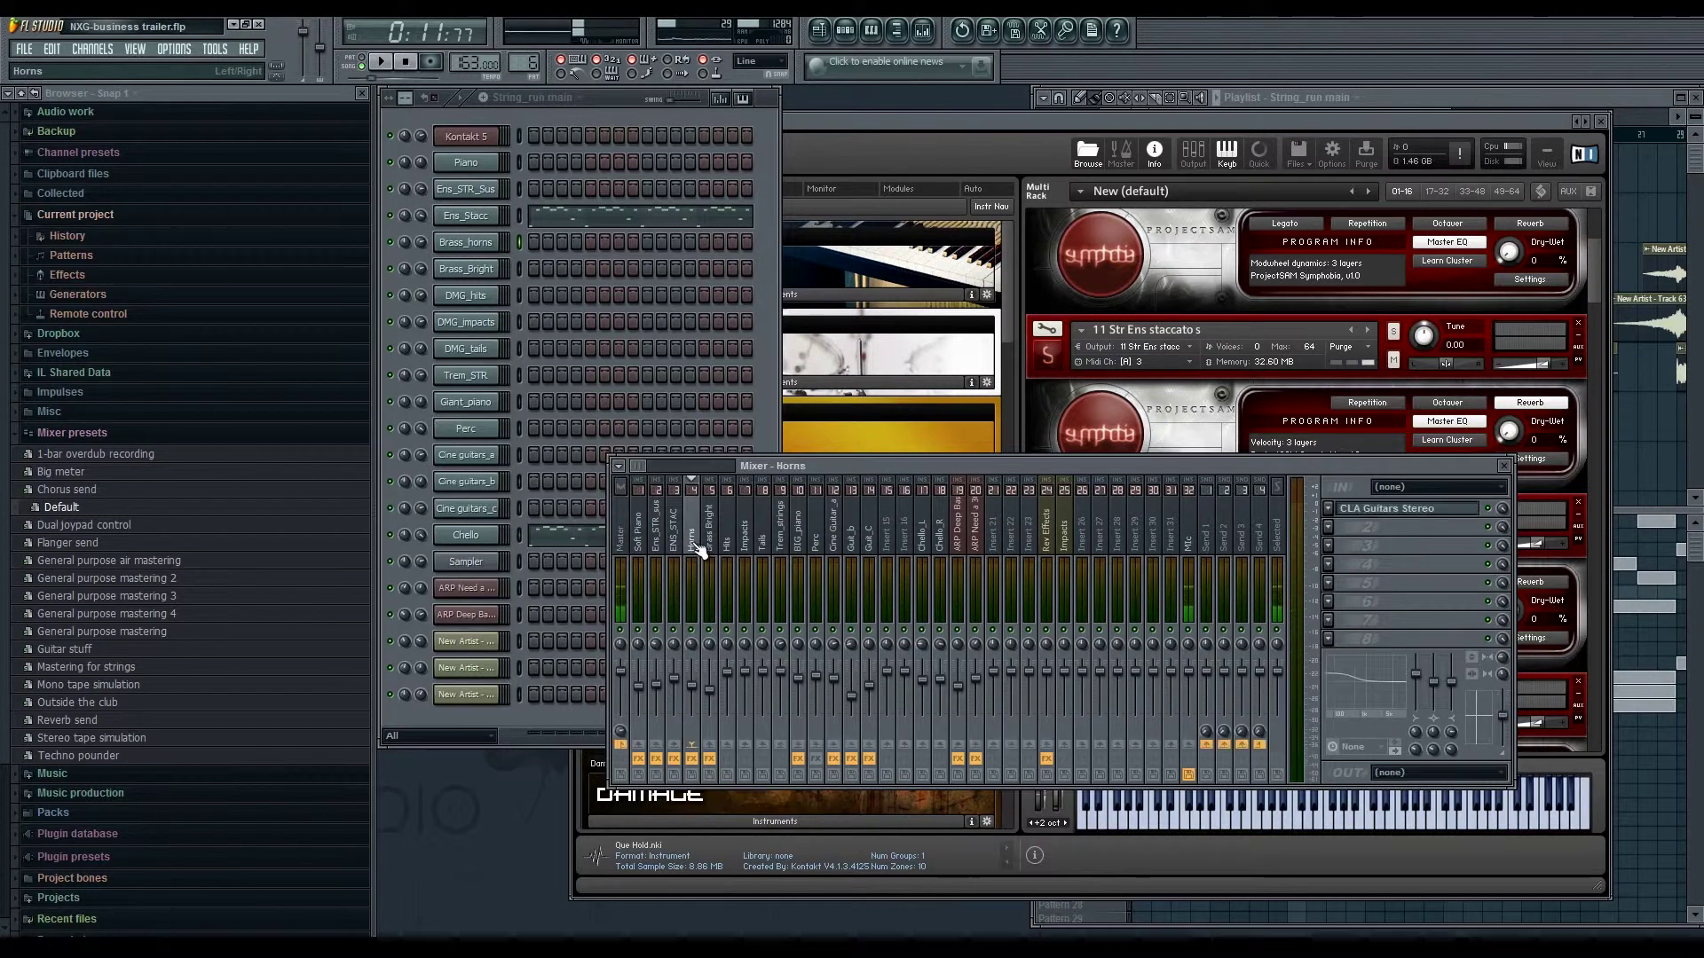
click(1428, 513)
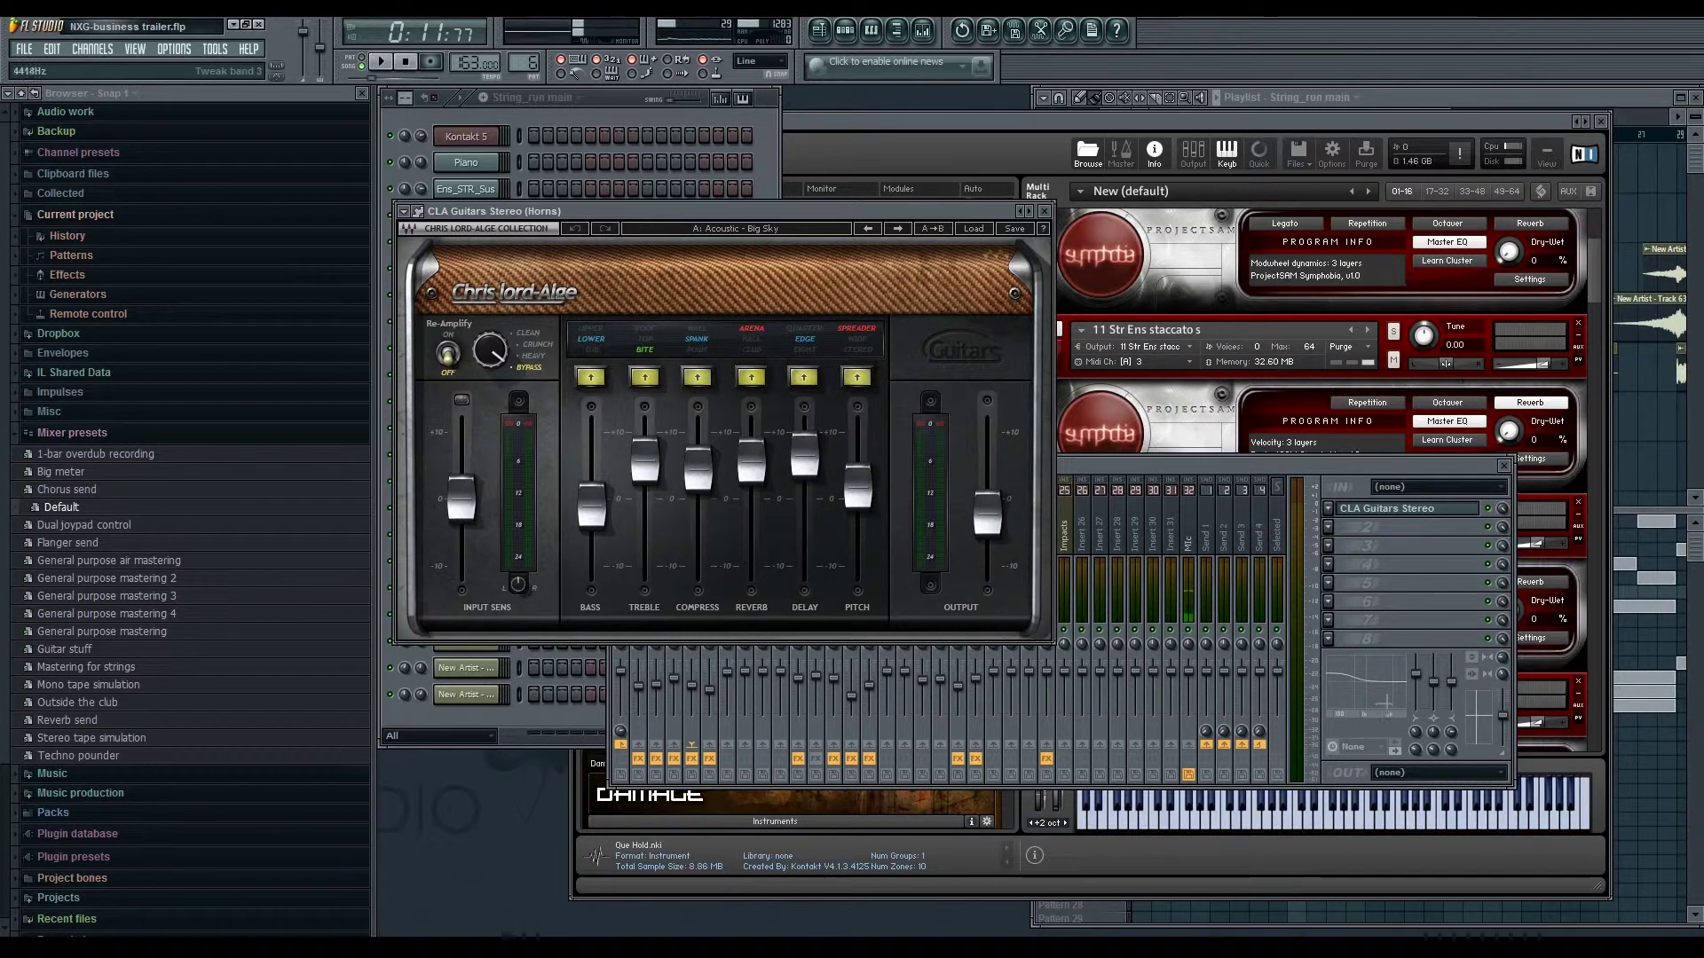
drag(568, 210, 809, 233)
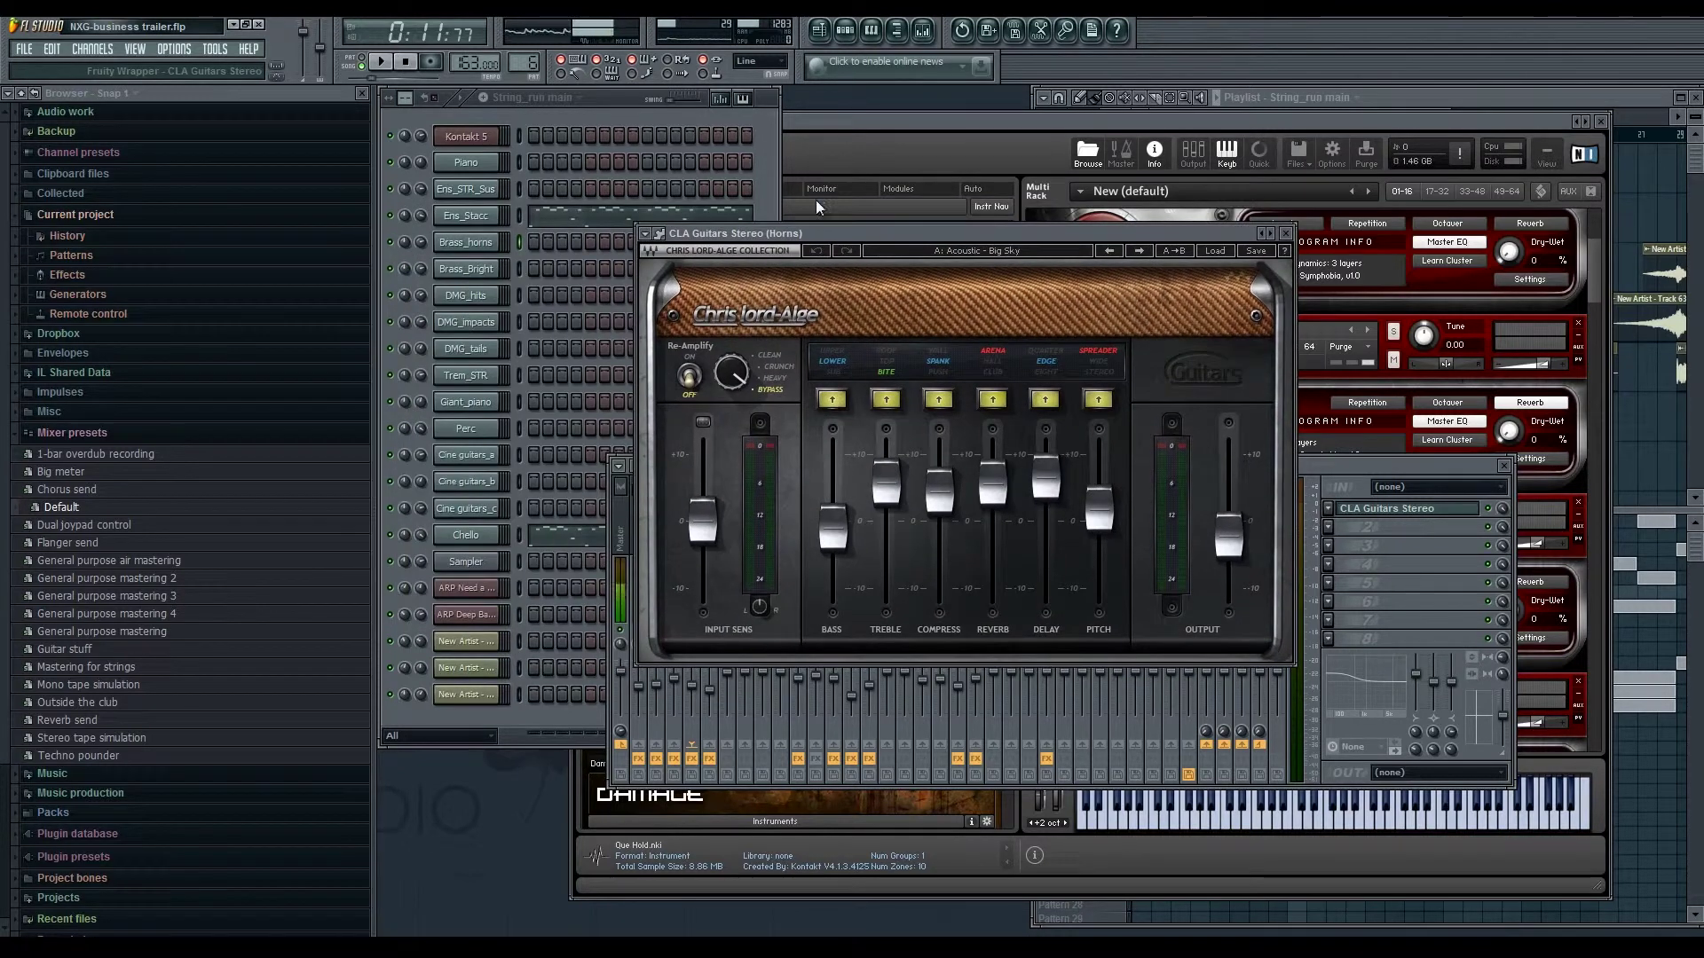
click(768, 184)
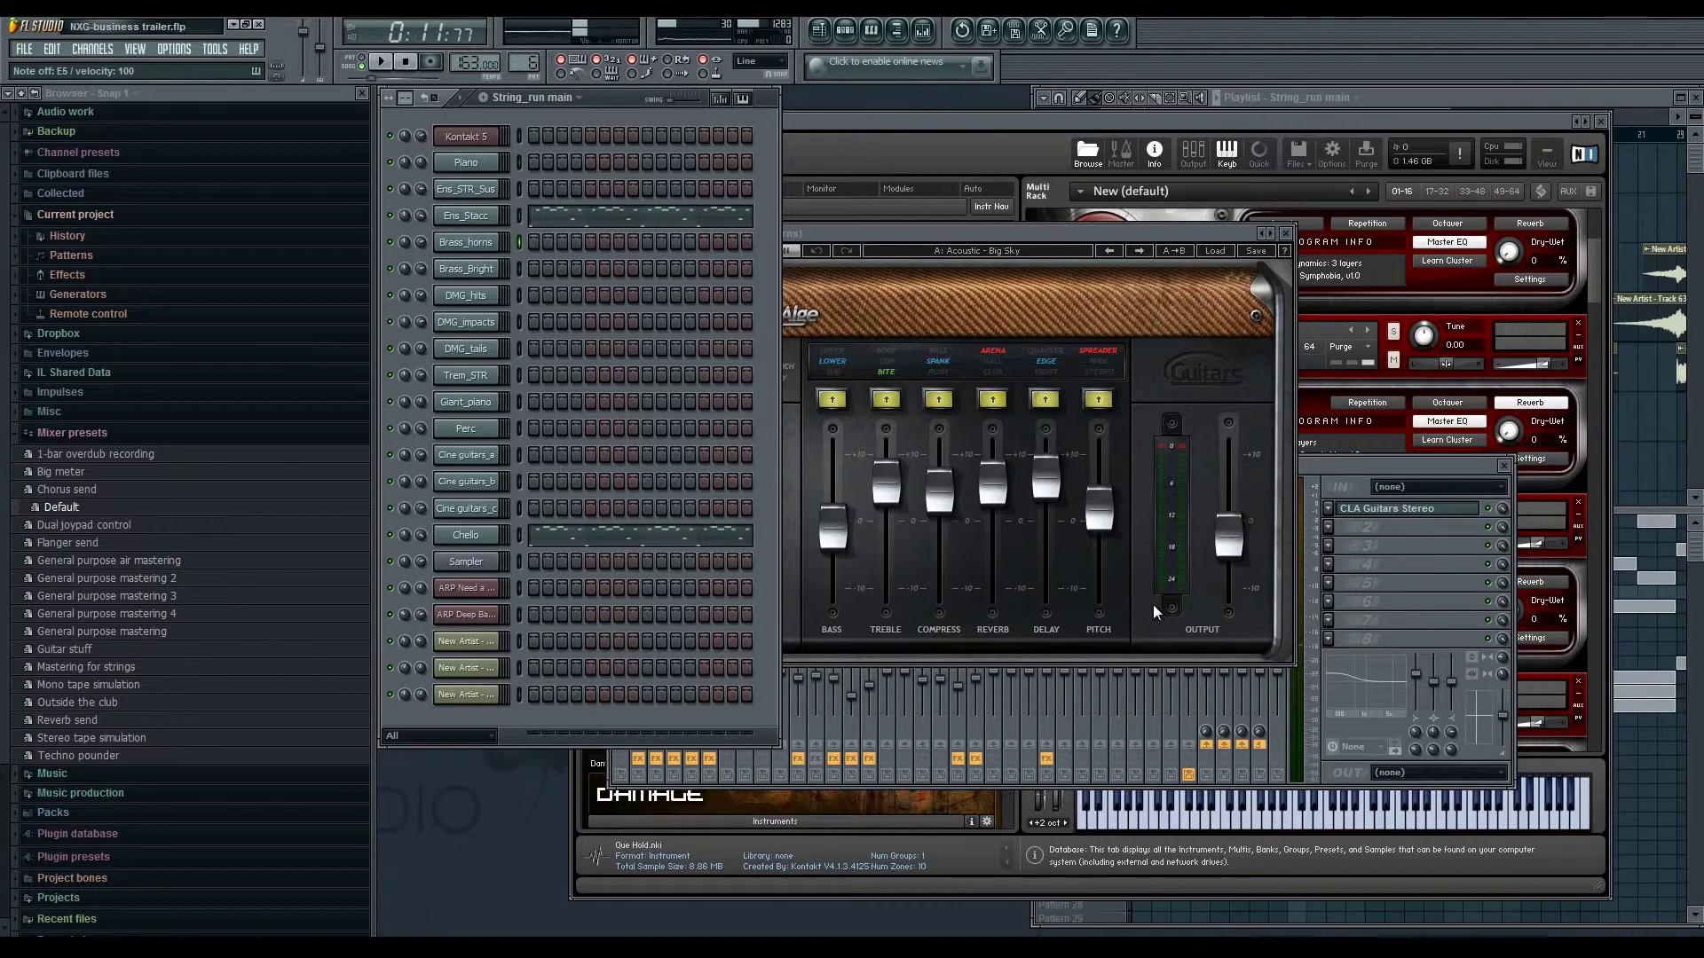
- Enable the Horns effect slot, then open the Brass_Bright and DMG_hits channel settings
click(1319, 459)
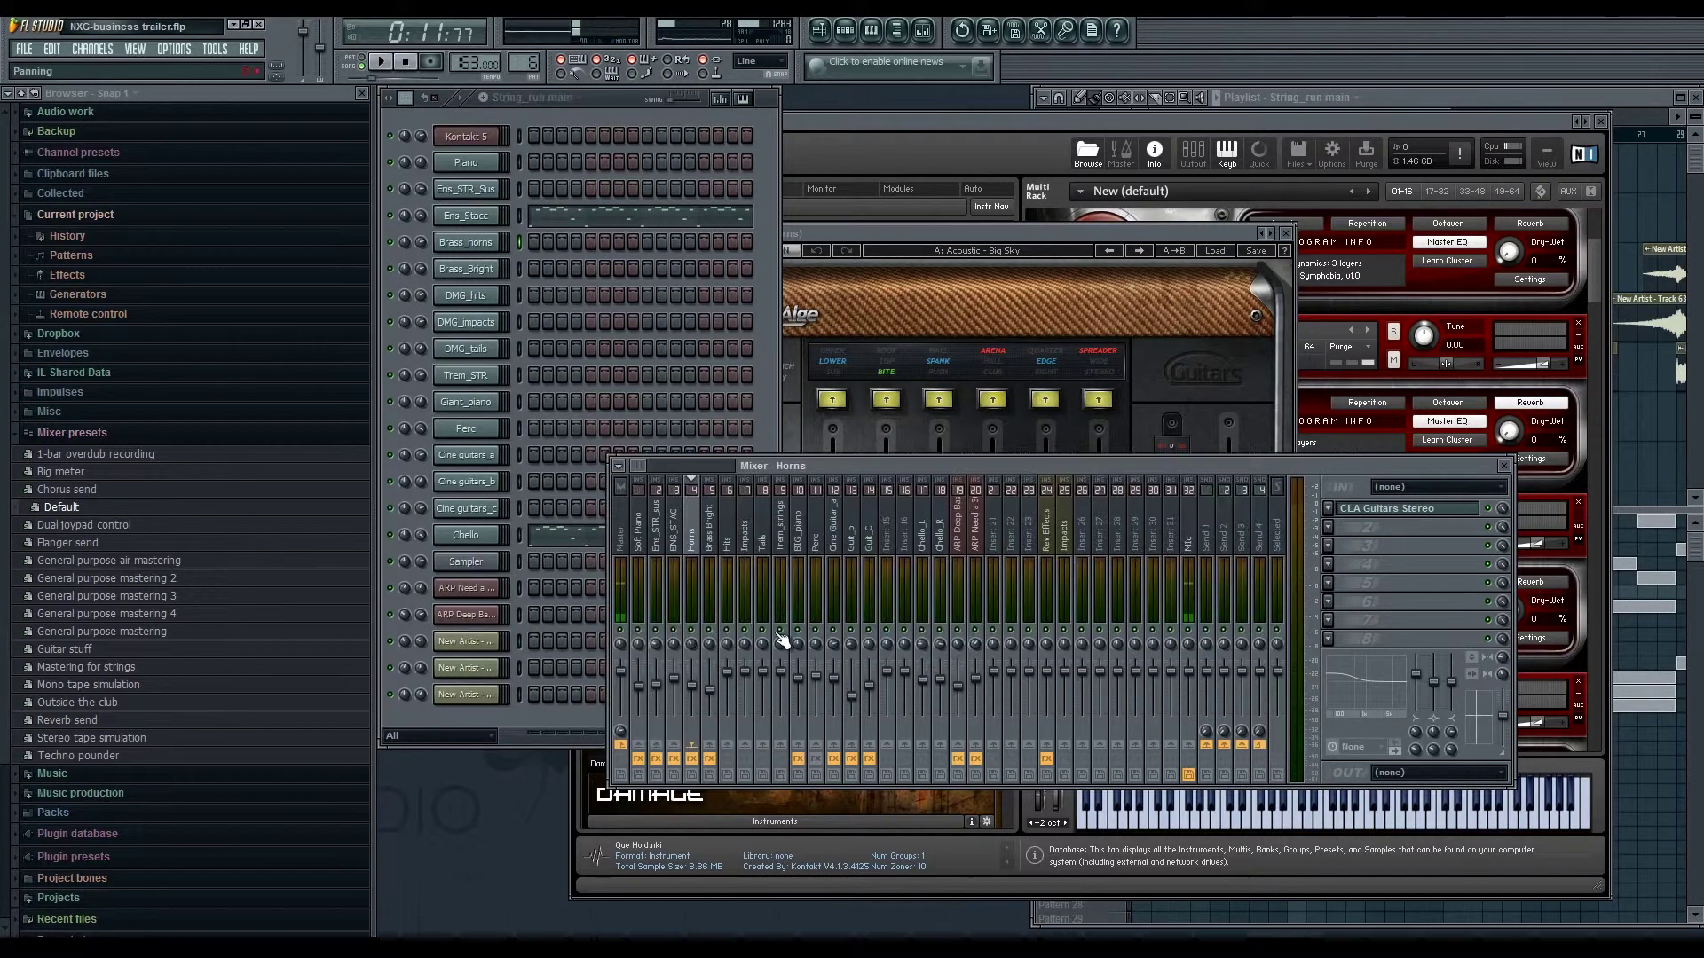
click(696, 758)
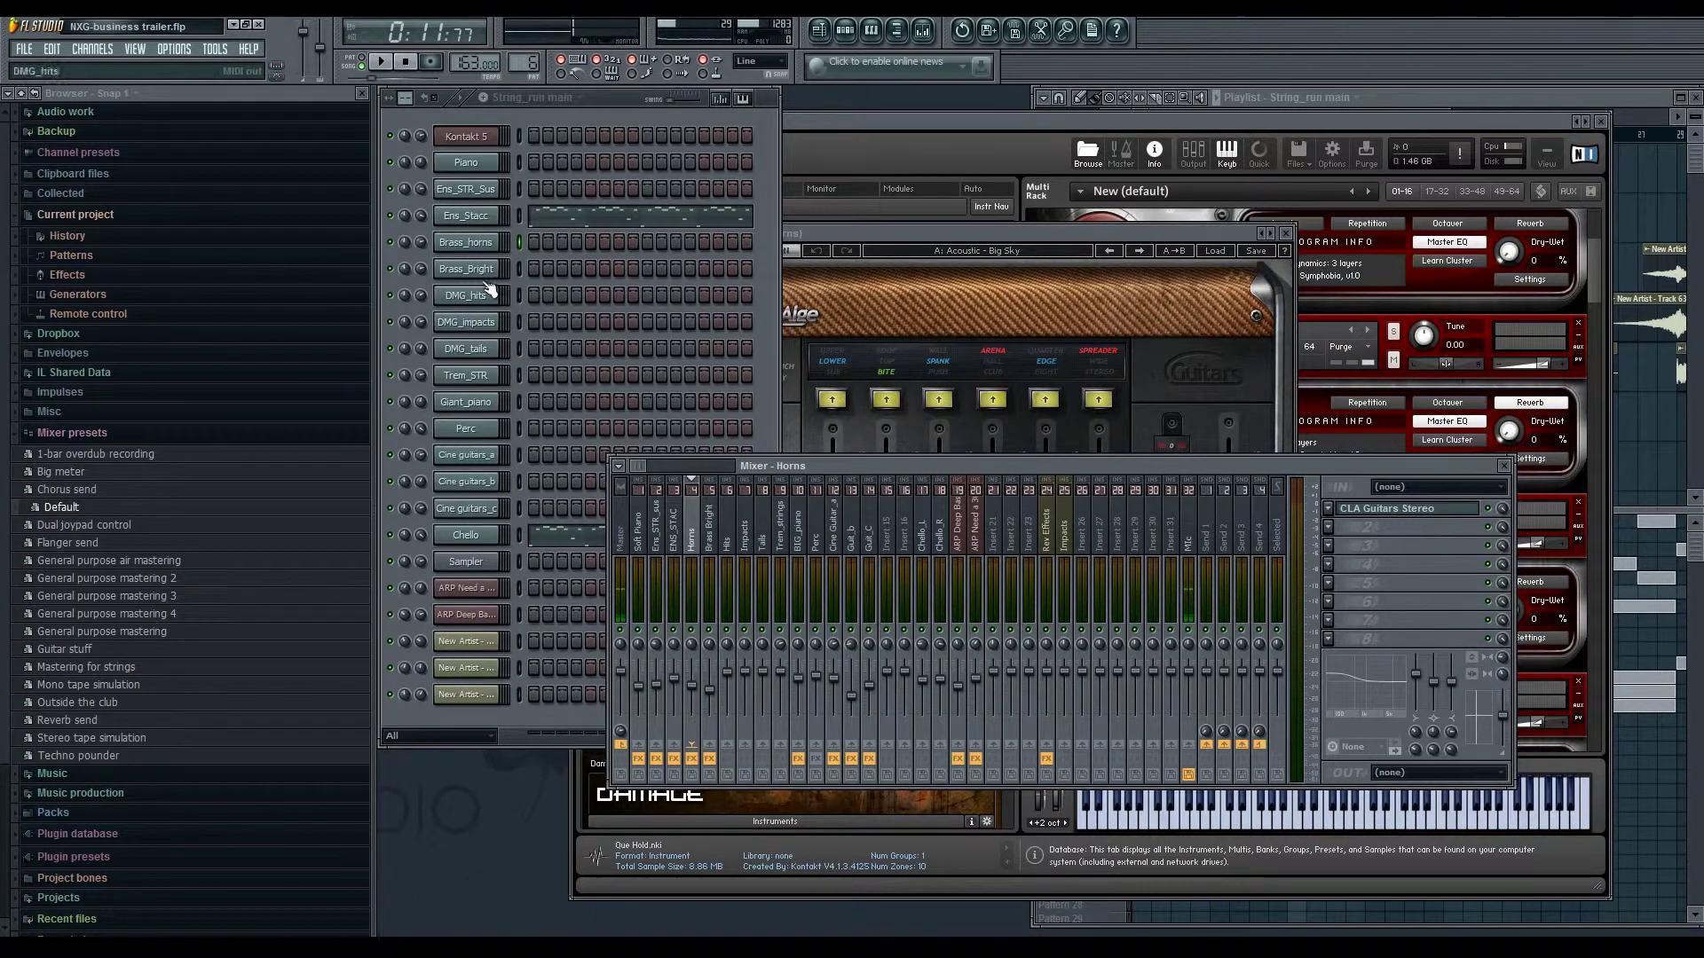
click(468, 270)
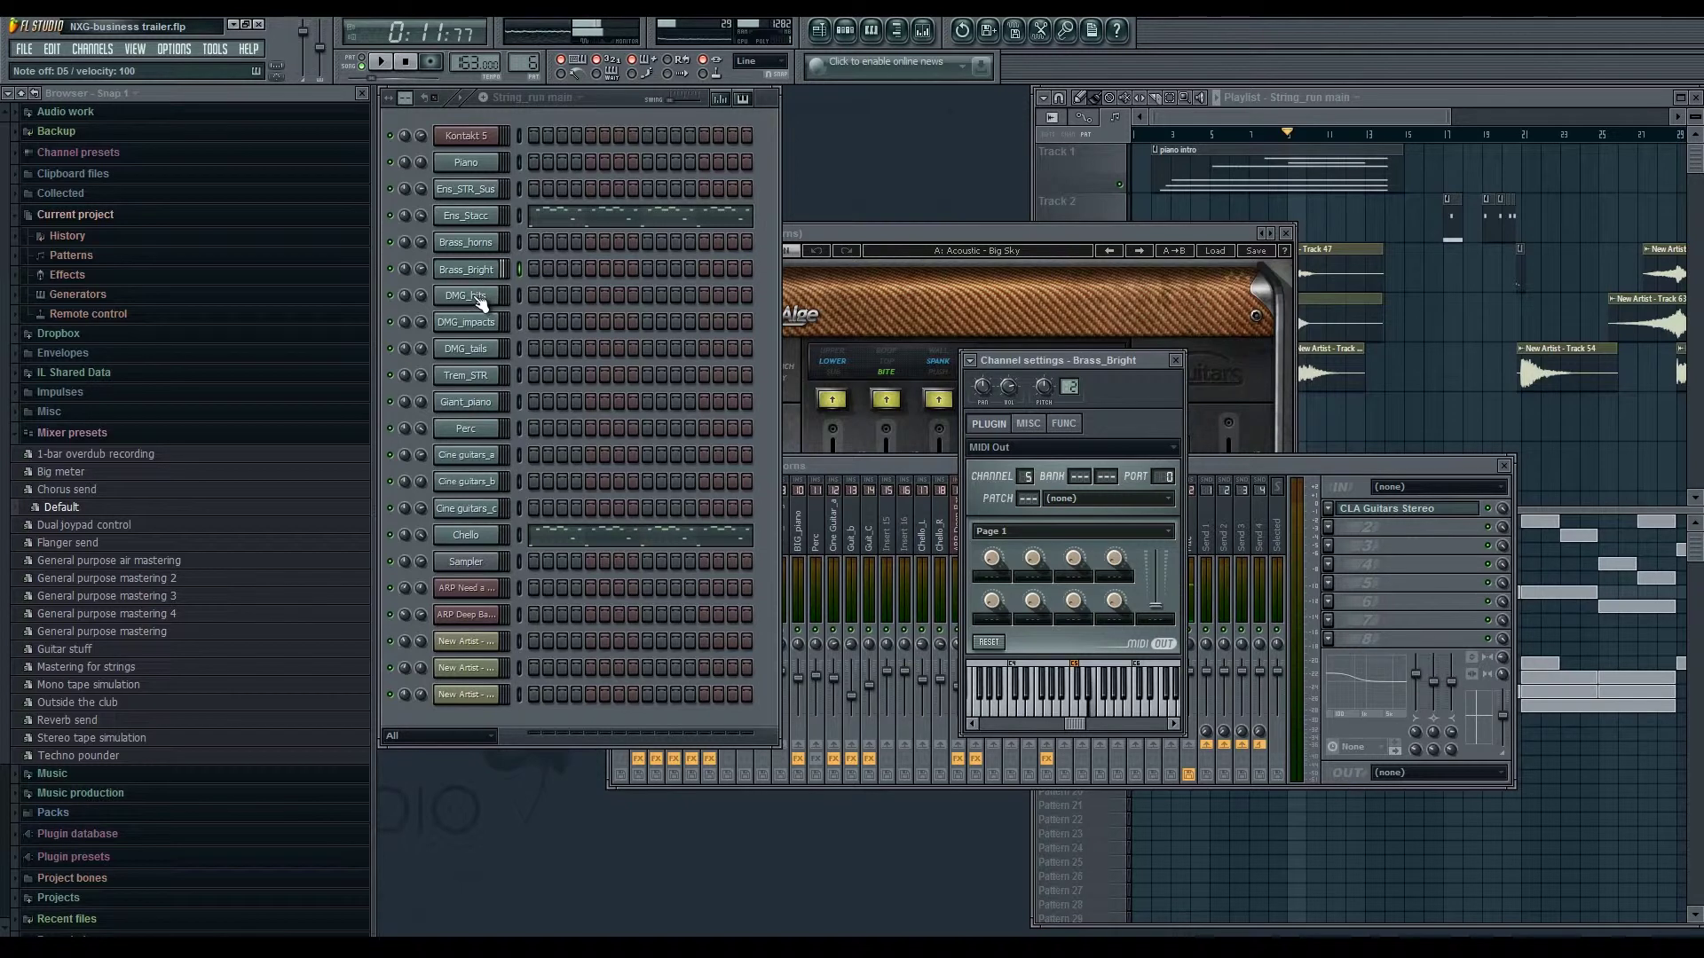
click(487, 298)
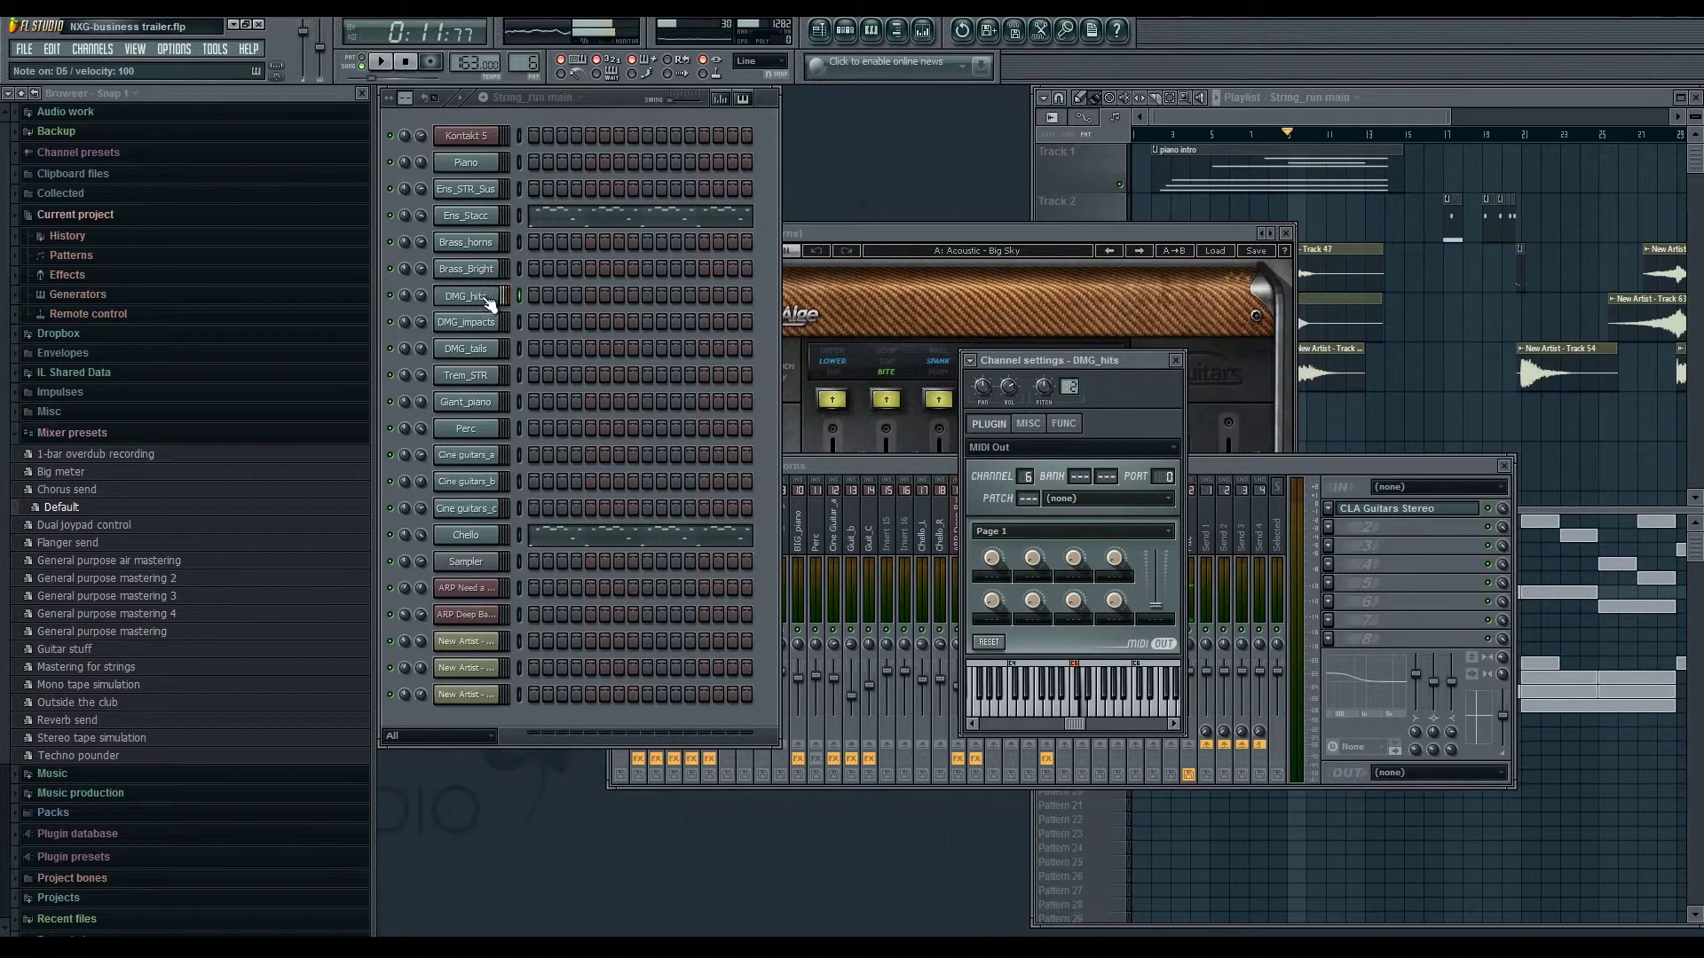
- Reopen Kontakt 5 and audition the DMG_hits channel by playing a note
click(480, 138)
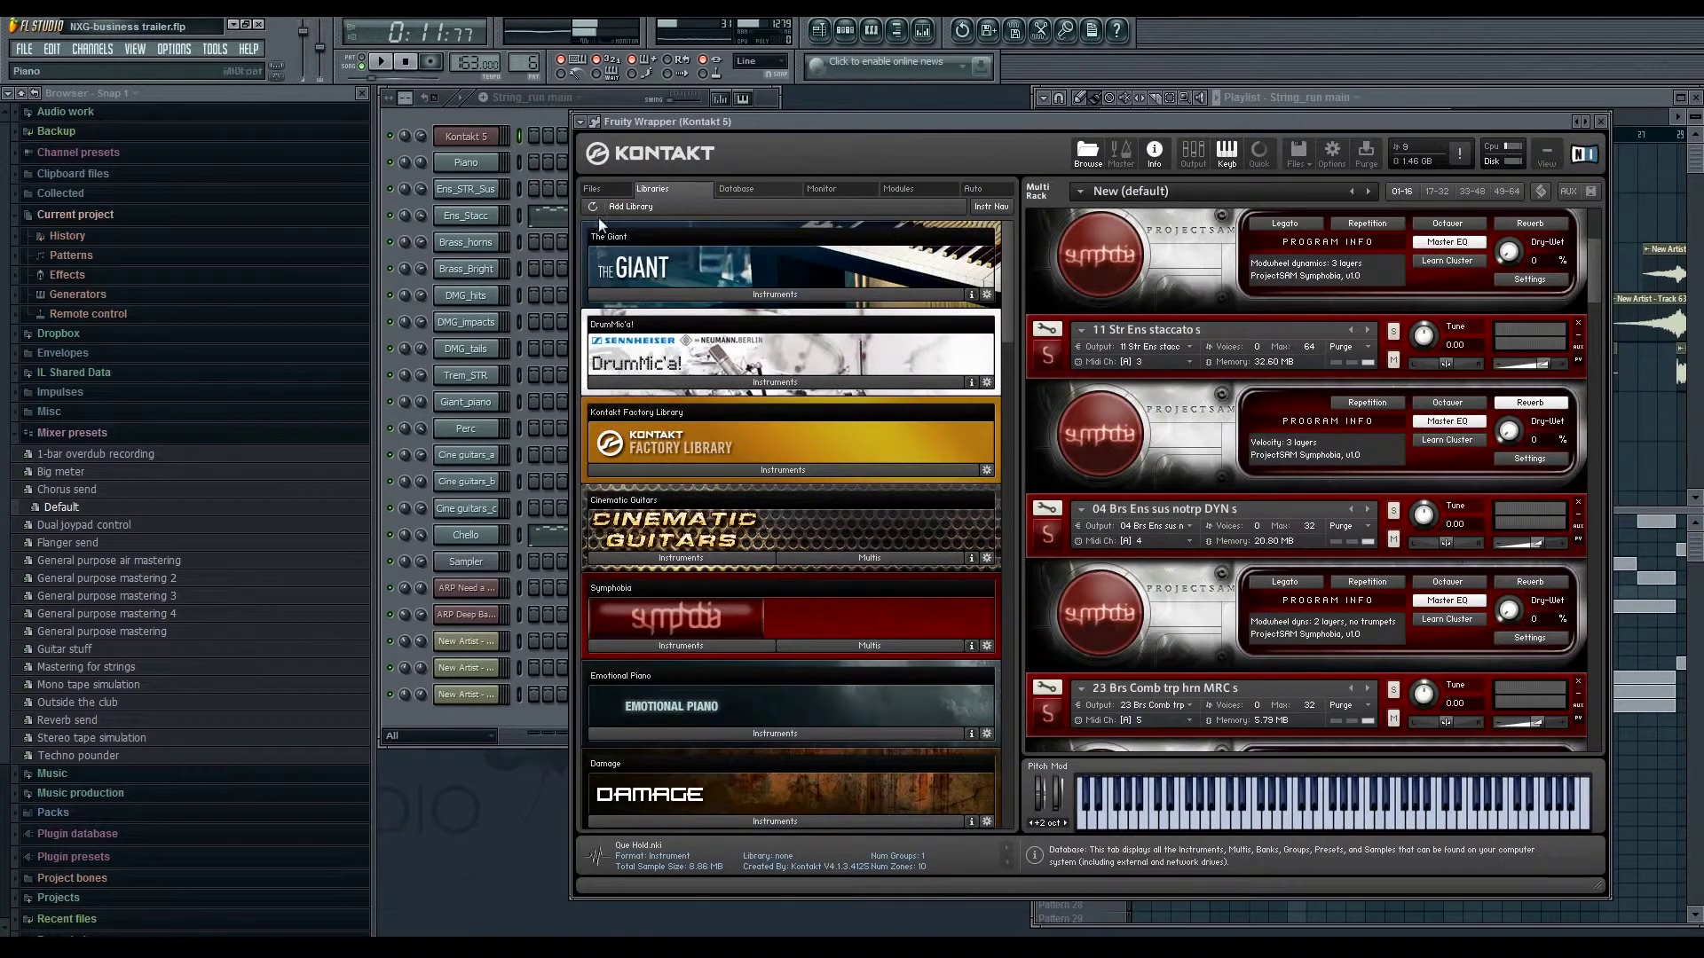
drag(1593, 264, 1604, 337)
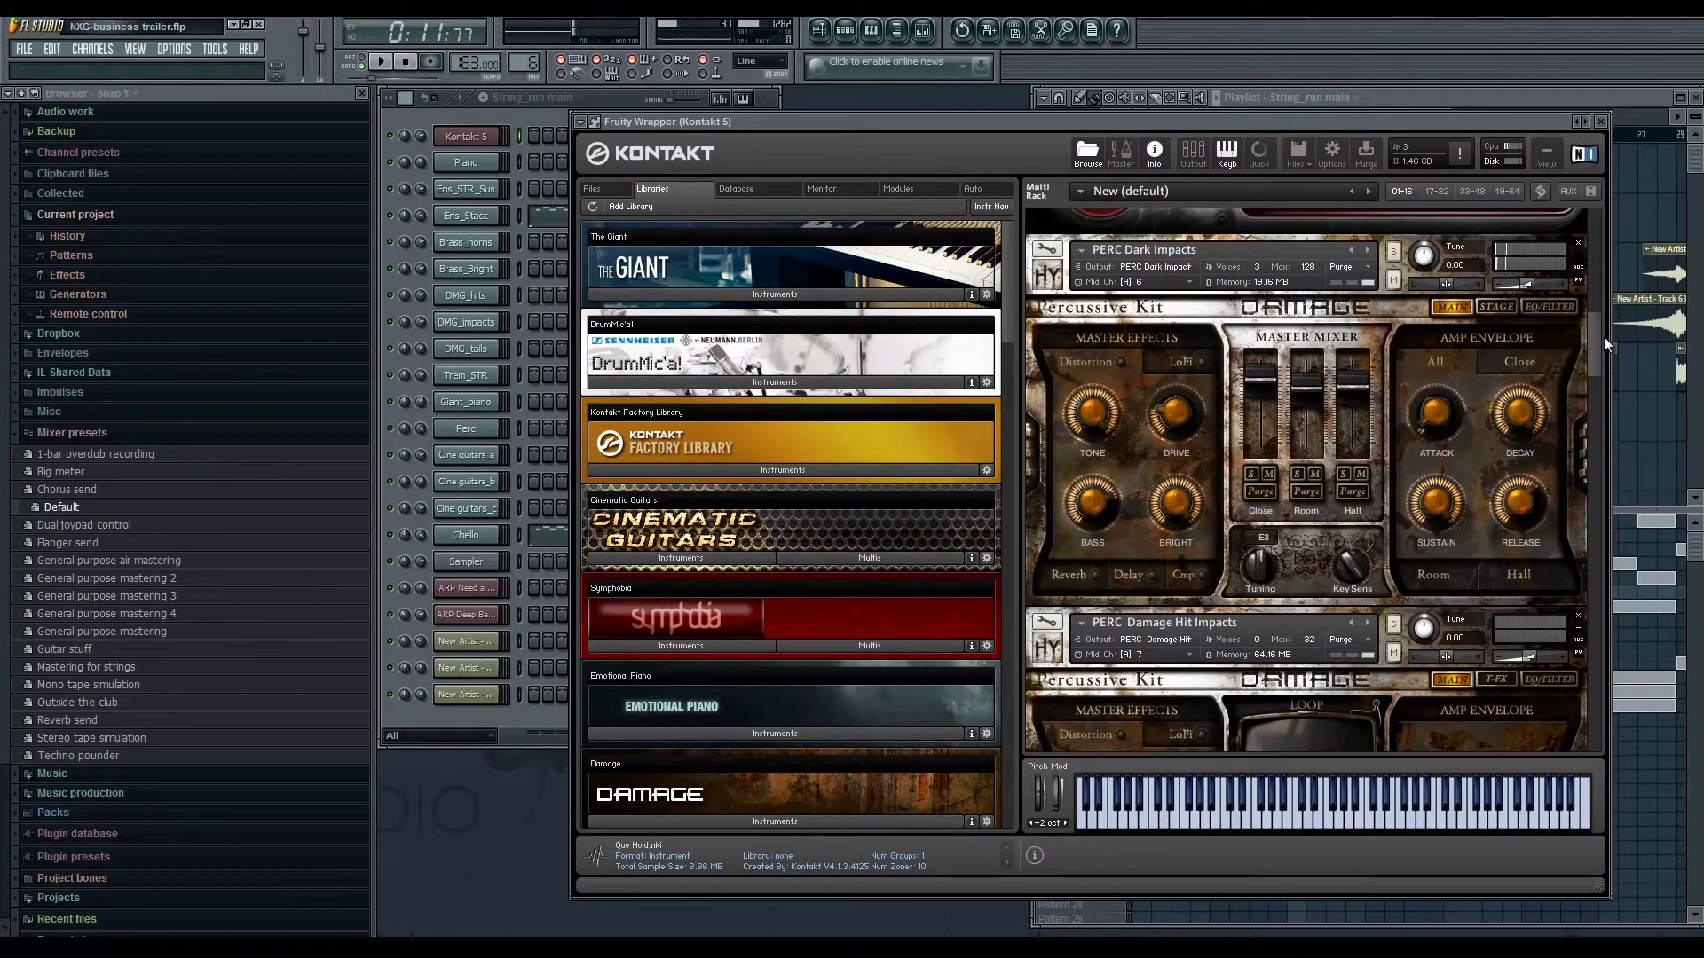
drag(914, 122, 930, 120)
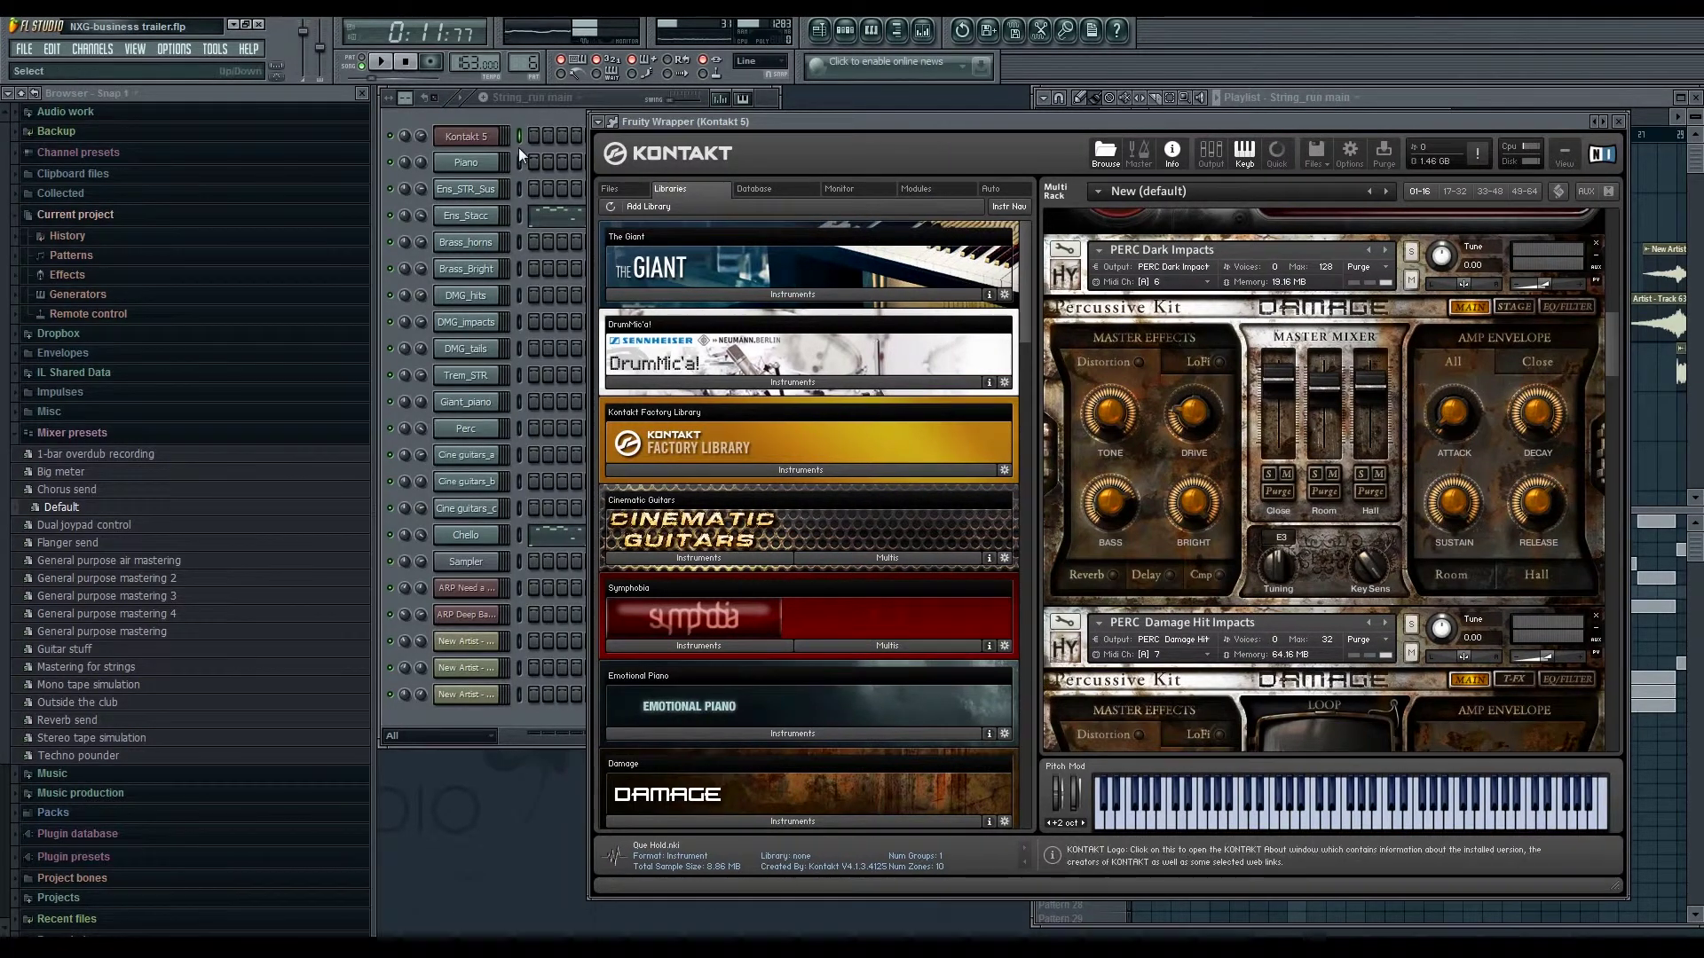
click(520, 138)
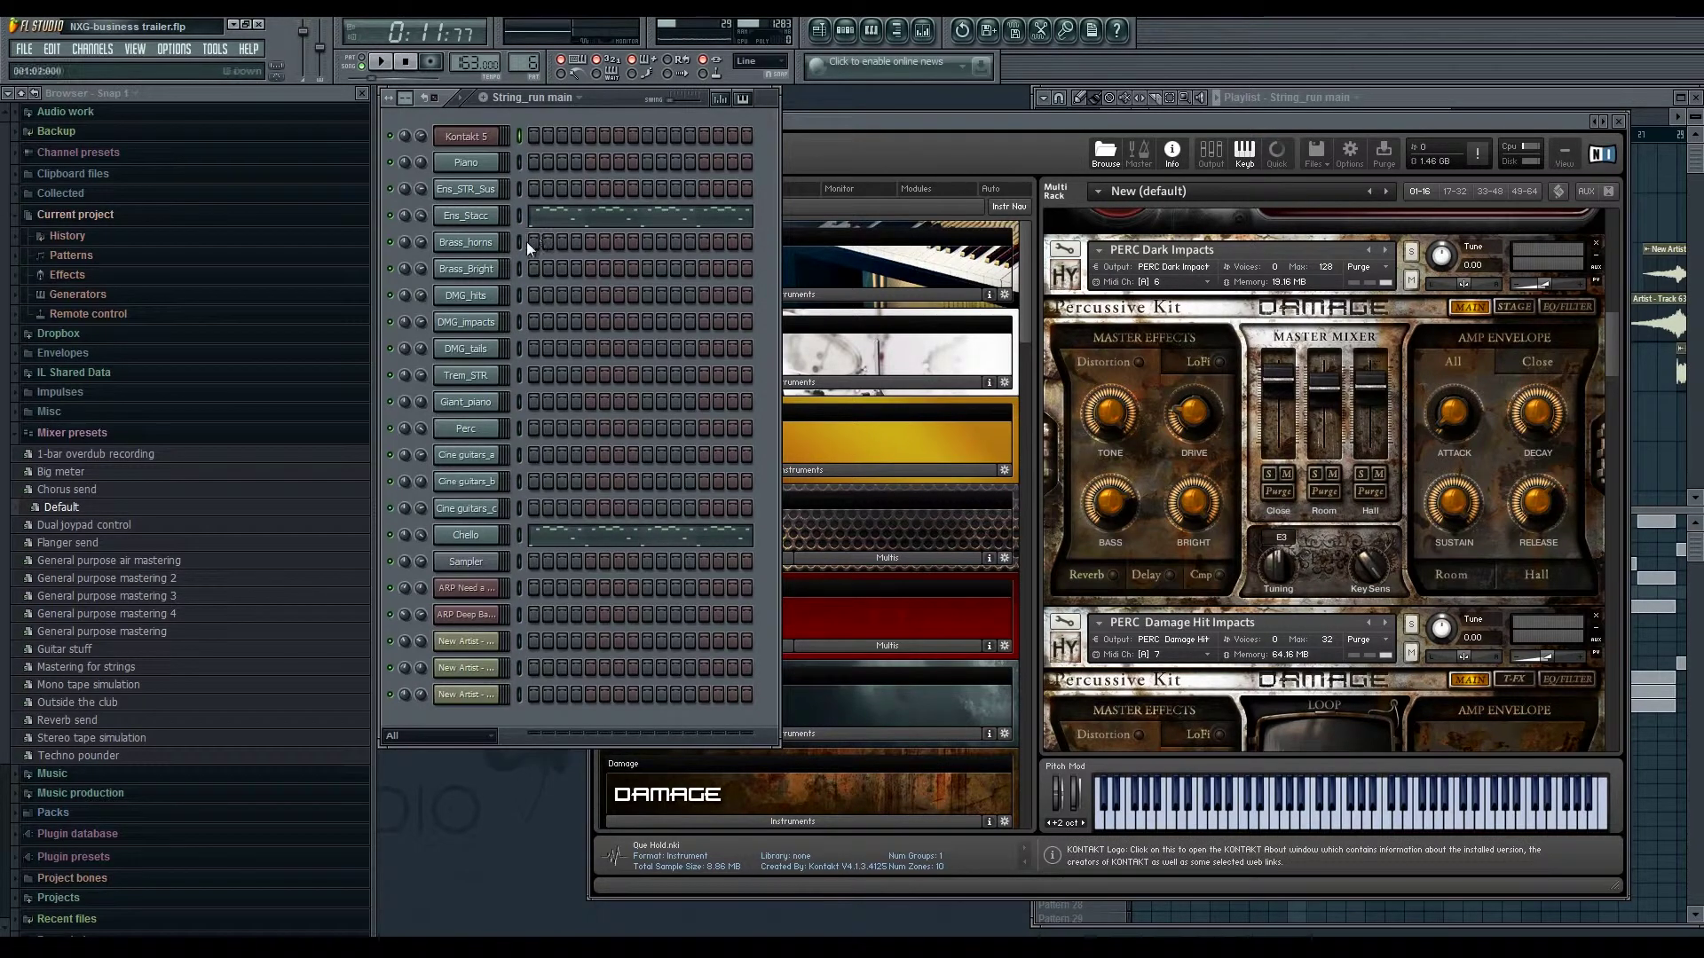
click(519, 295)
key(e)
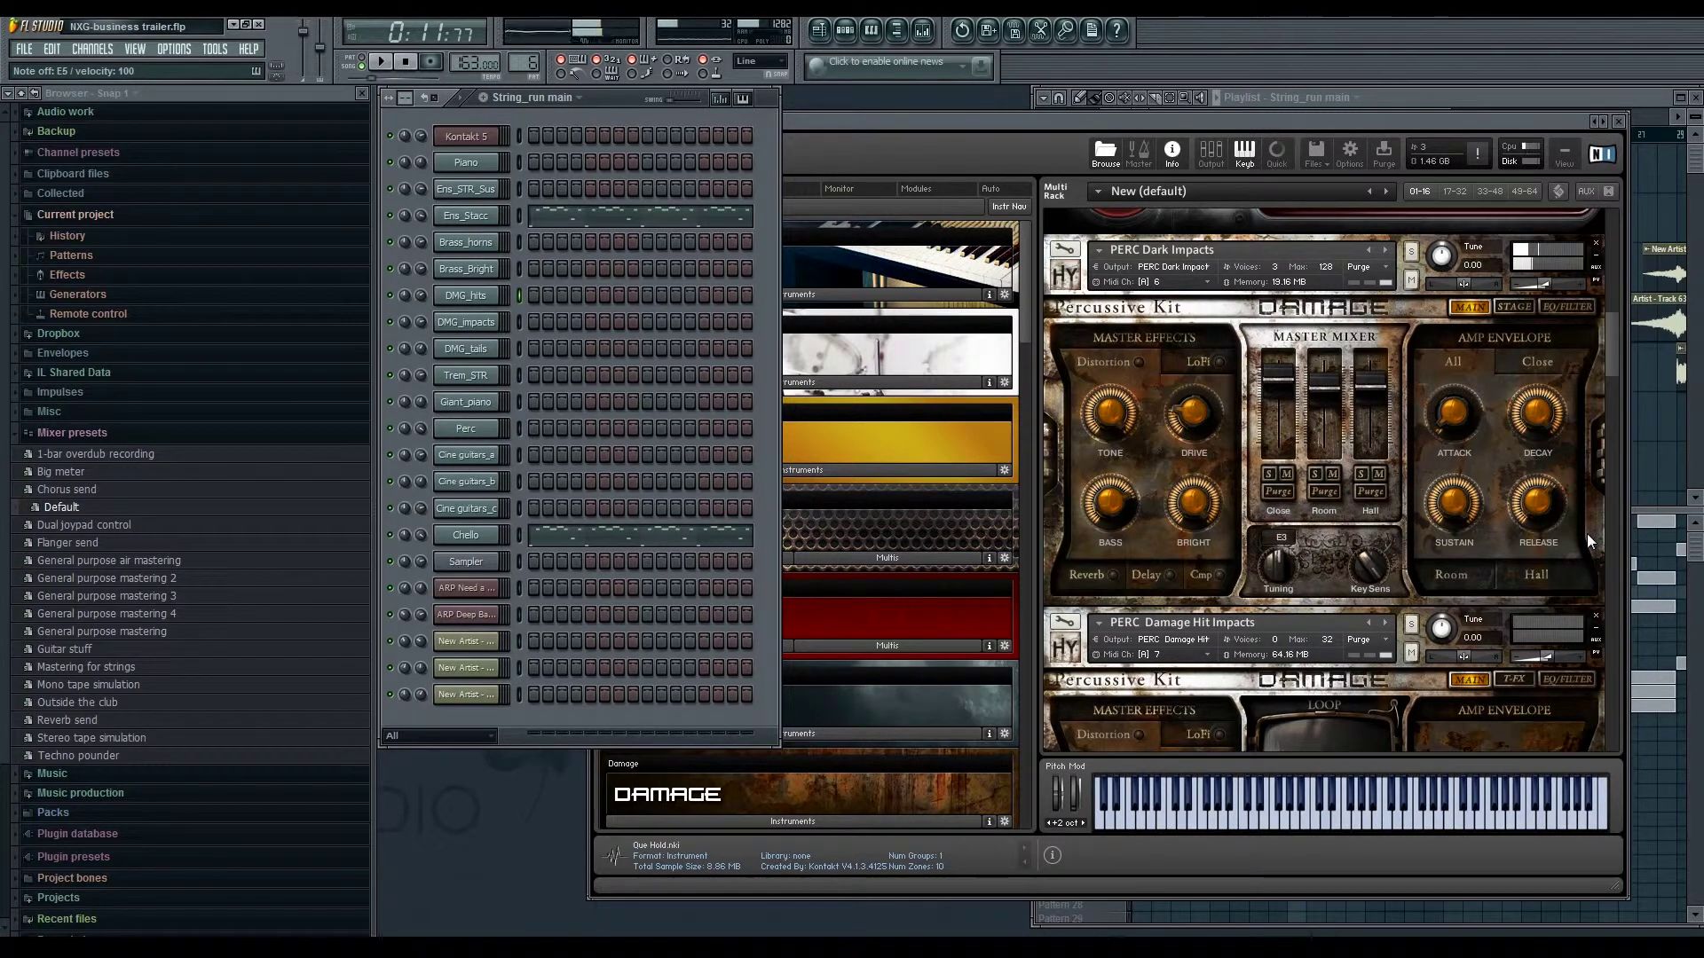
- Select the Hits mixer insert to check the DMG_hits routing
click(923, 30)
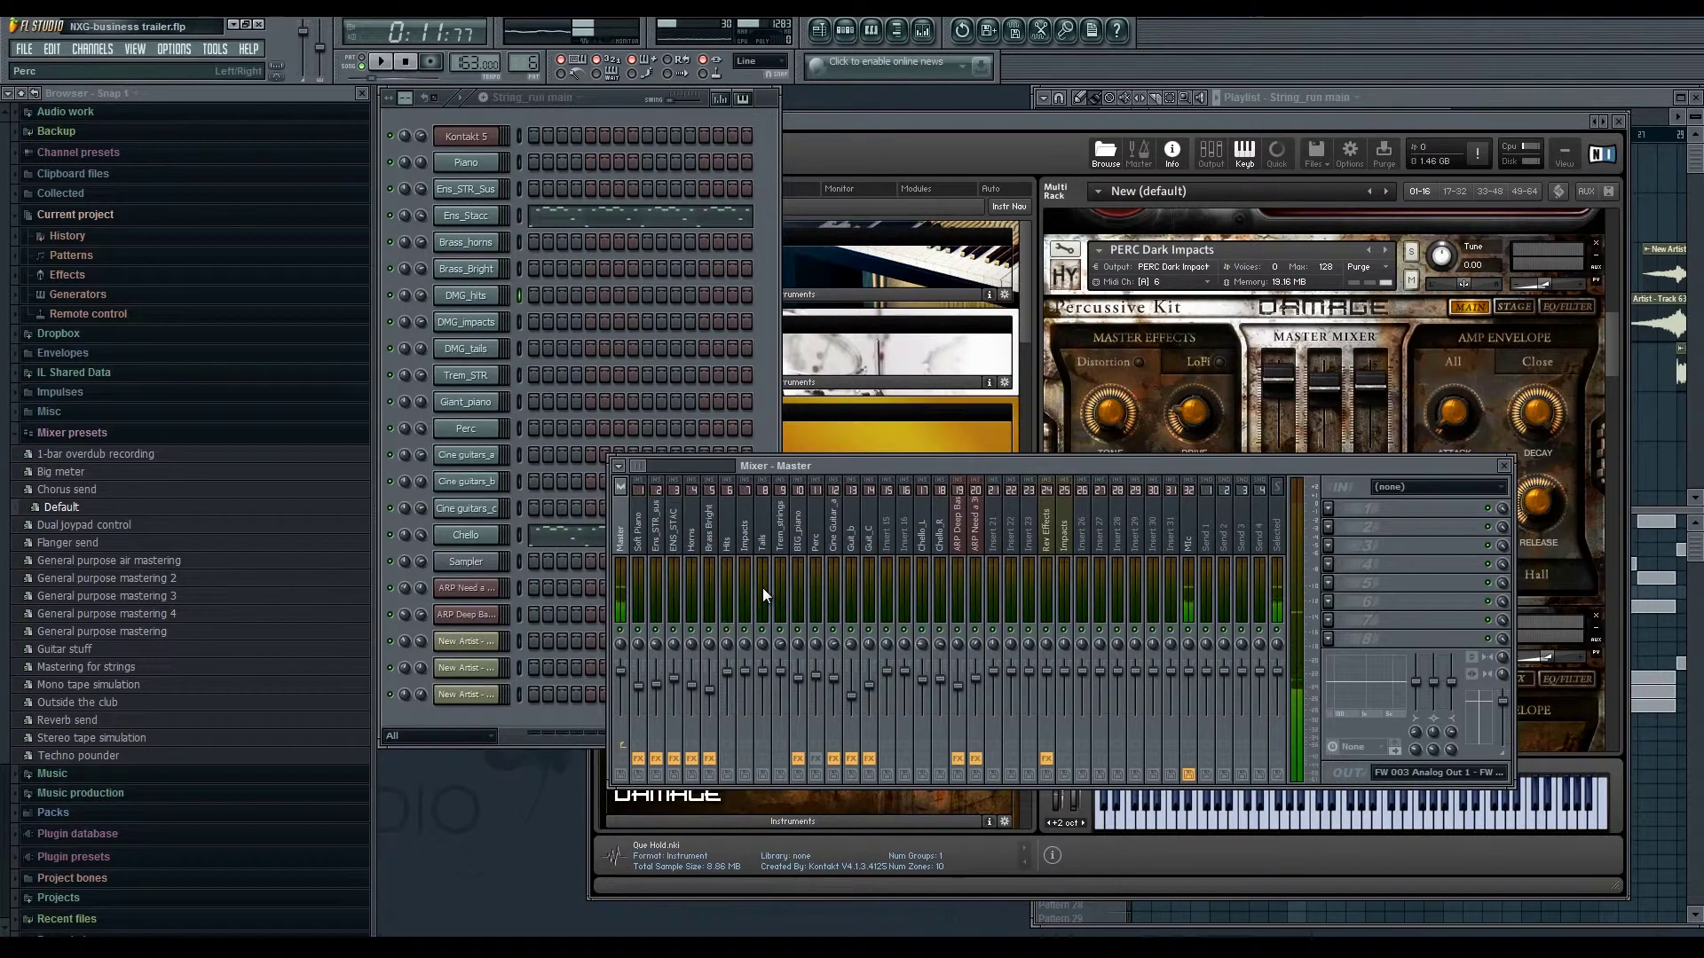
click(519, 296)
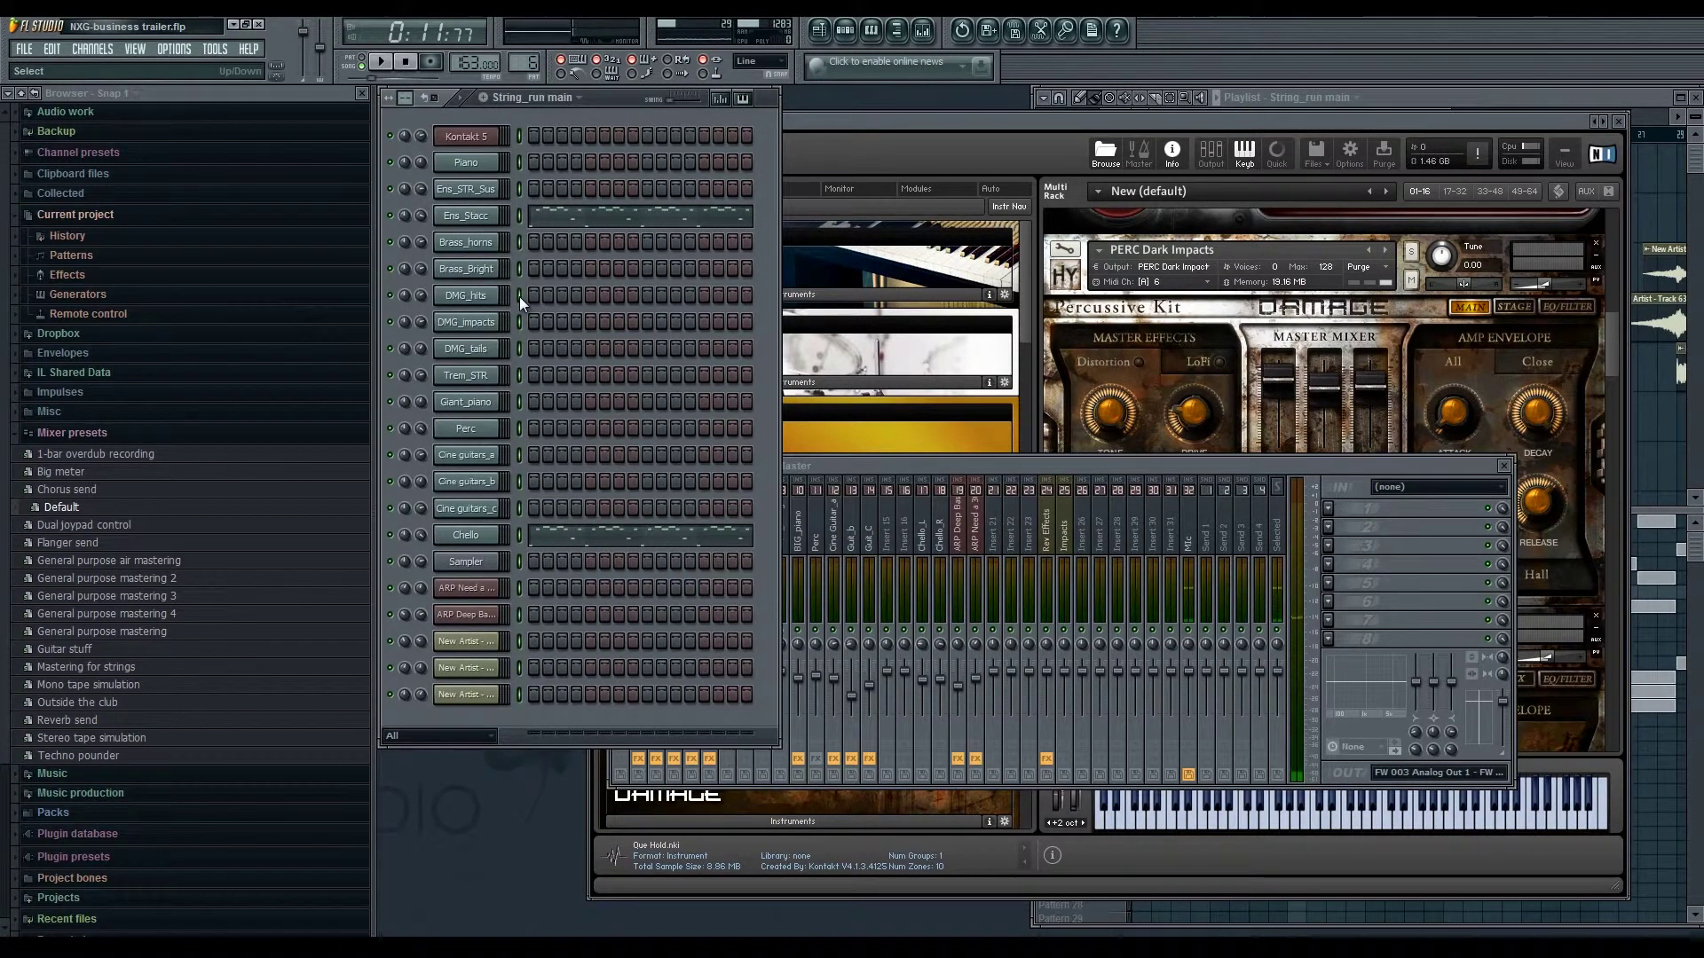
drag(865, 467, 885, 467)
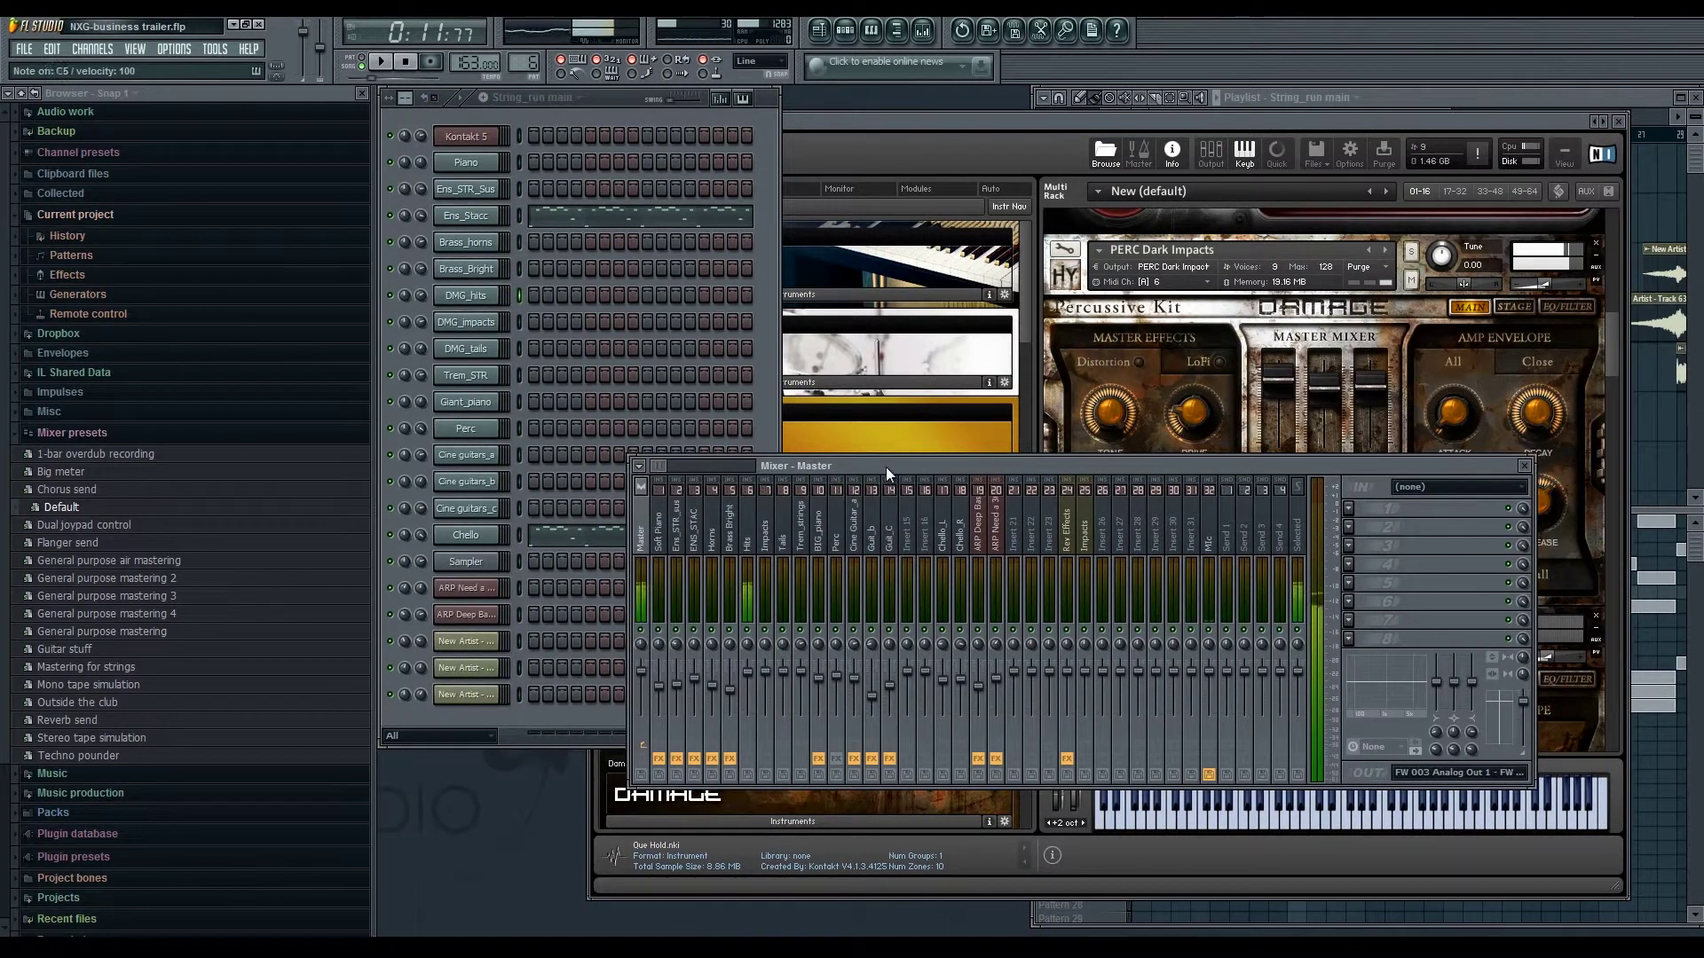
click(752, 548)
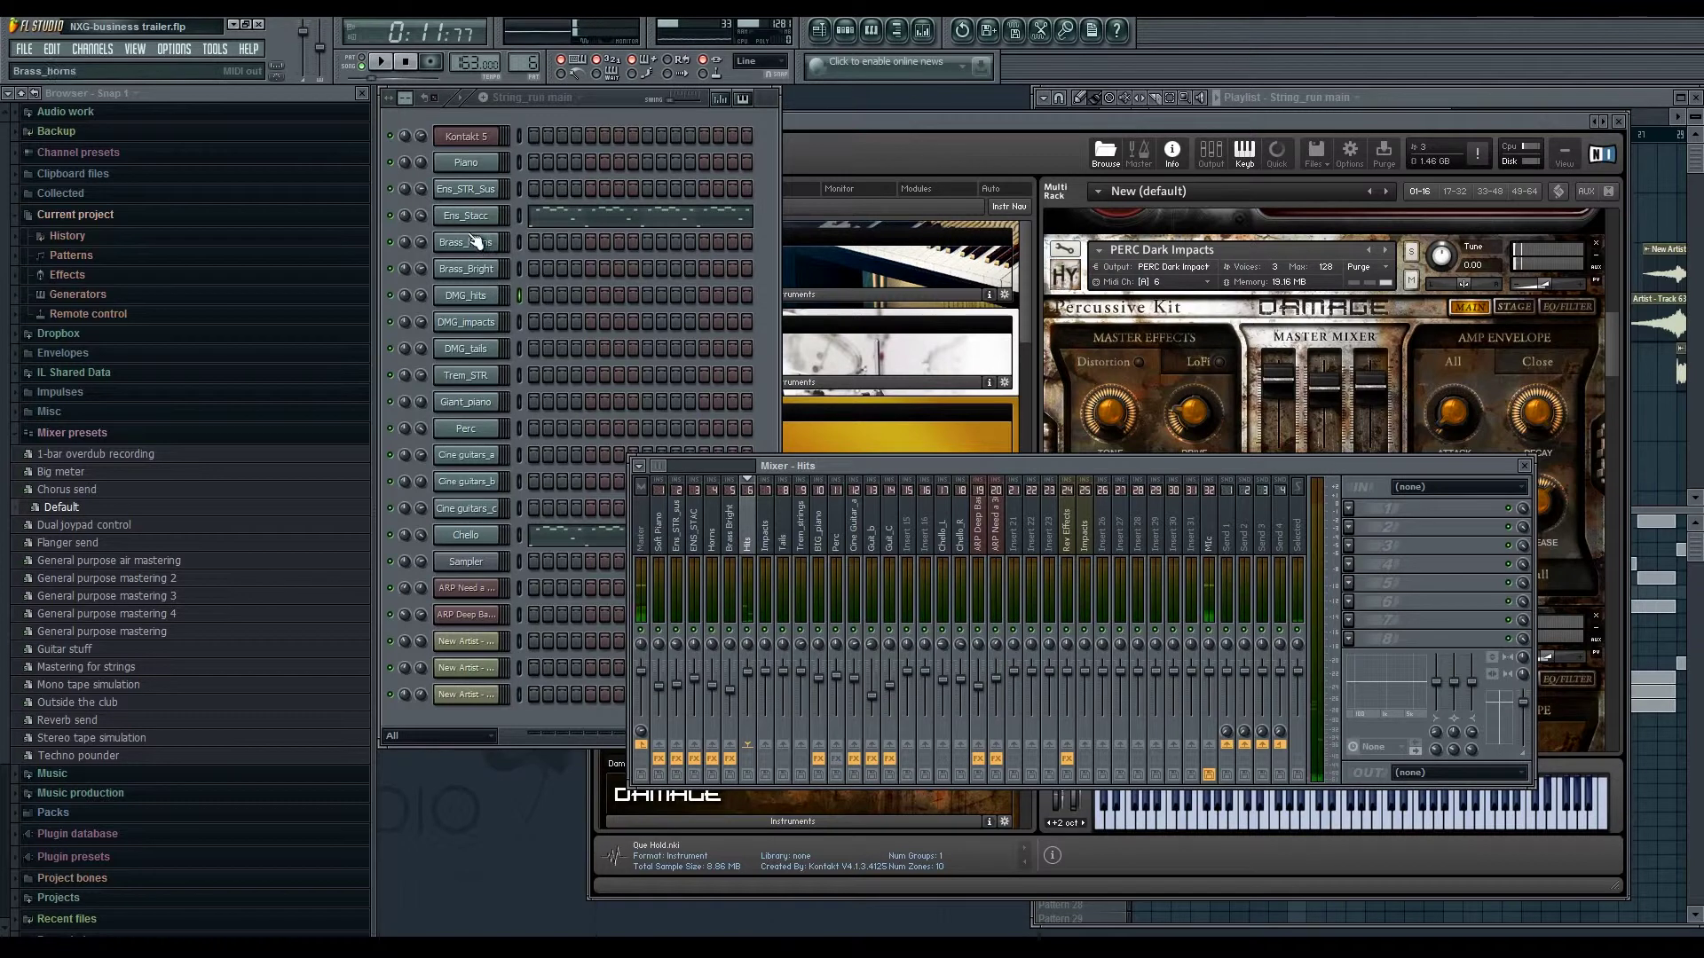
- Select and audition the DMG_impacts channel while scrolling Kontakt's rack
click(518, 322)
click(518, 322)
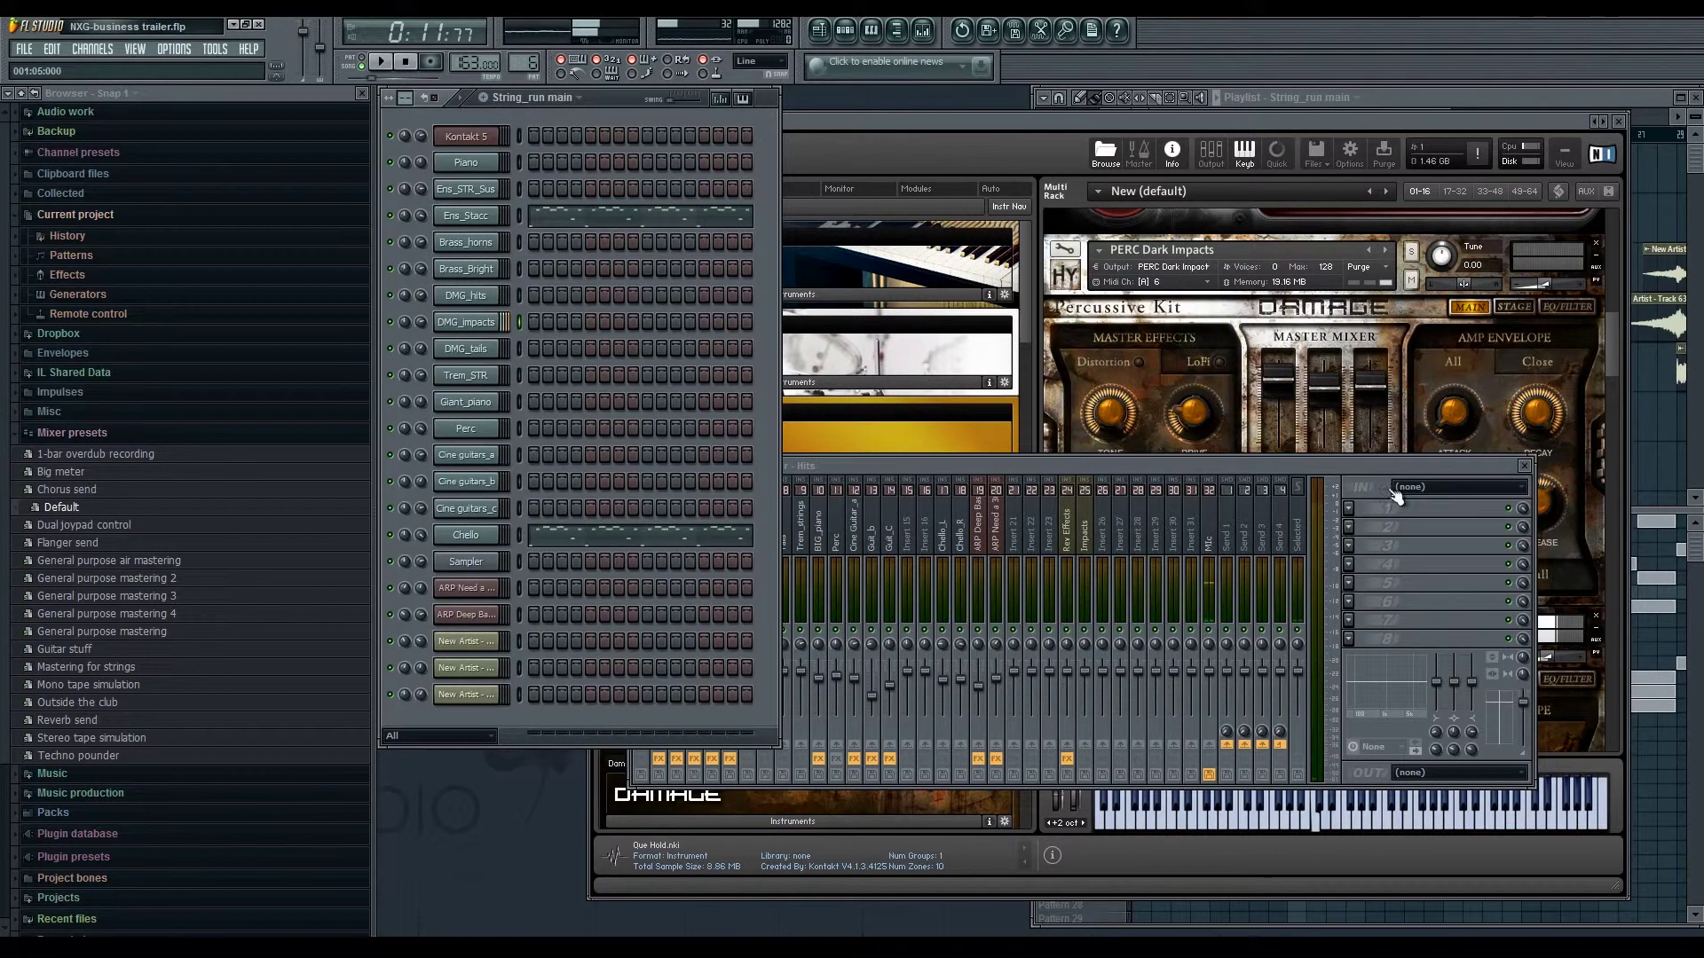
drag(1441, 463, 1465, 460)
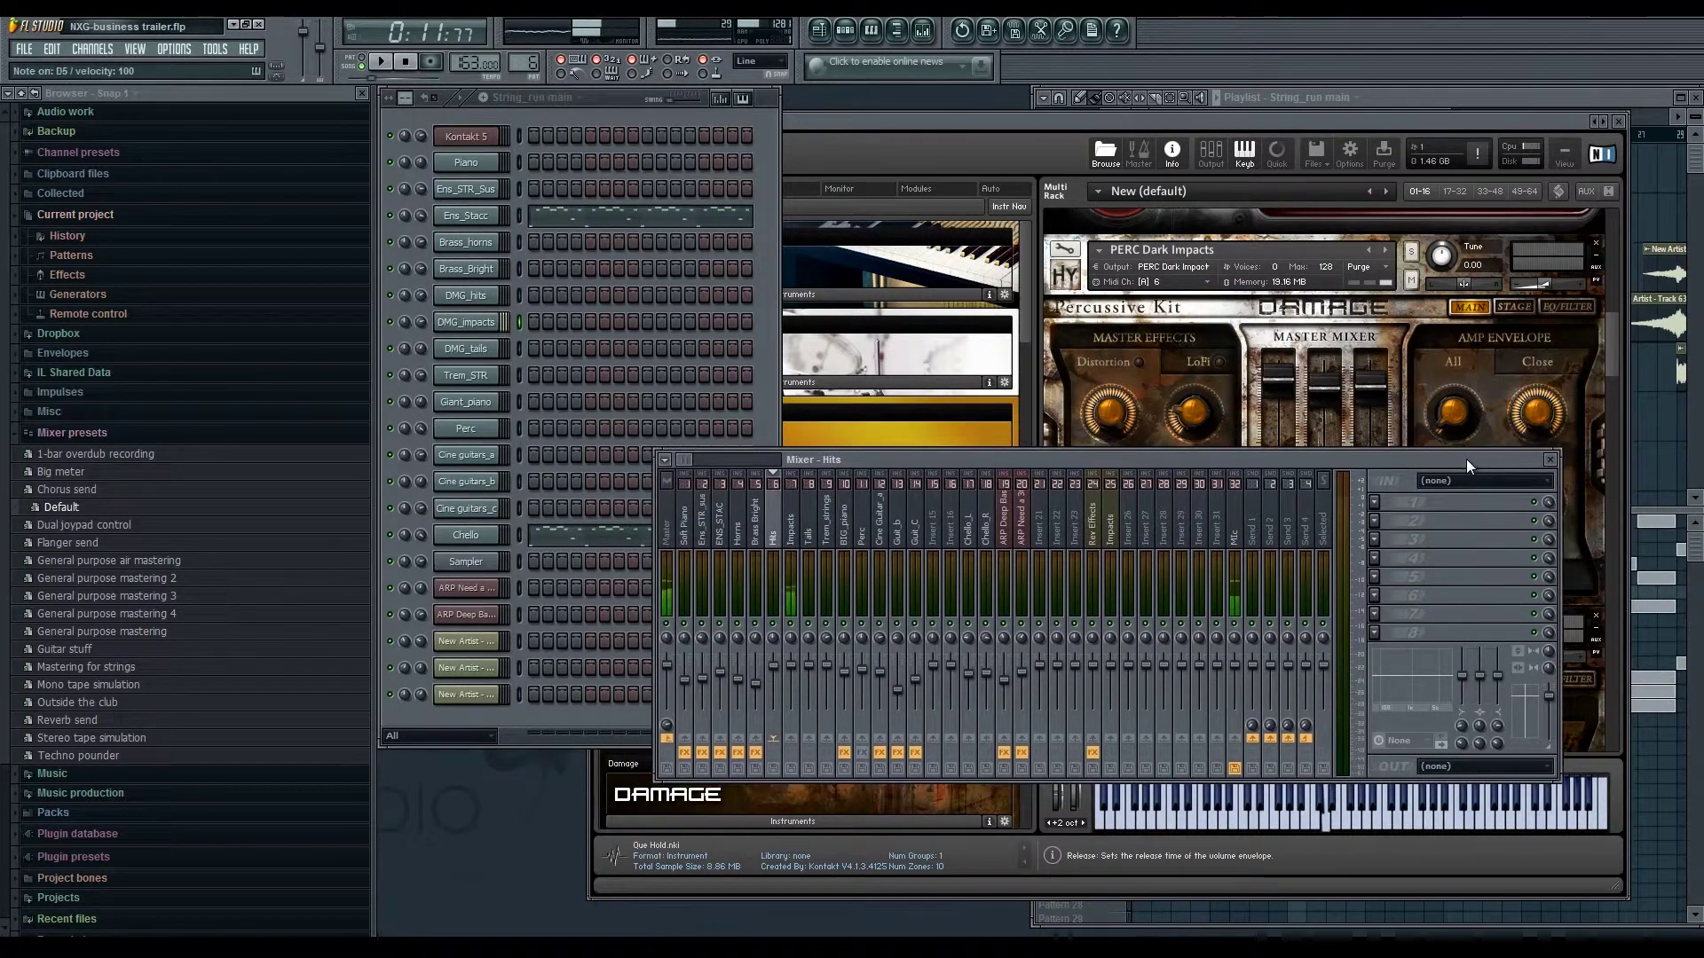
click(1610, 364)
scroll(1611, 411, down, 2)
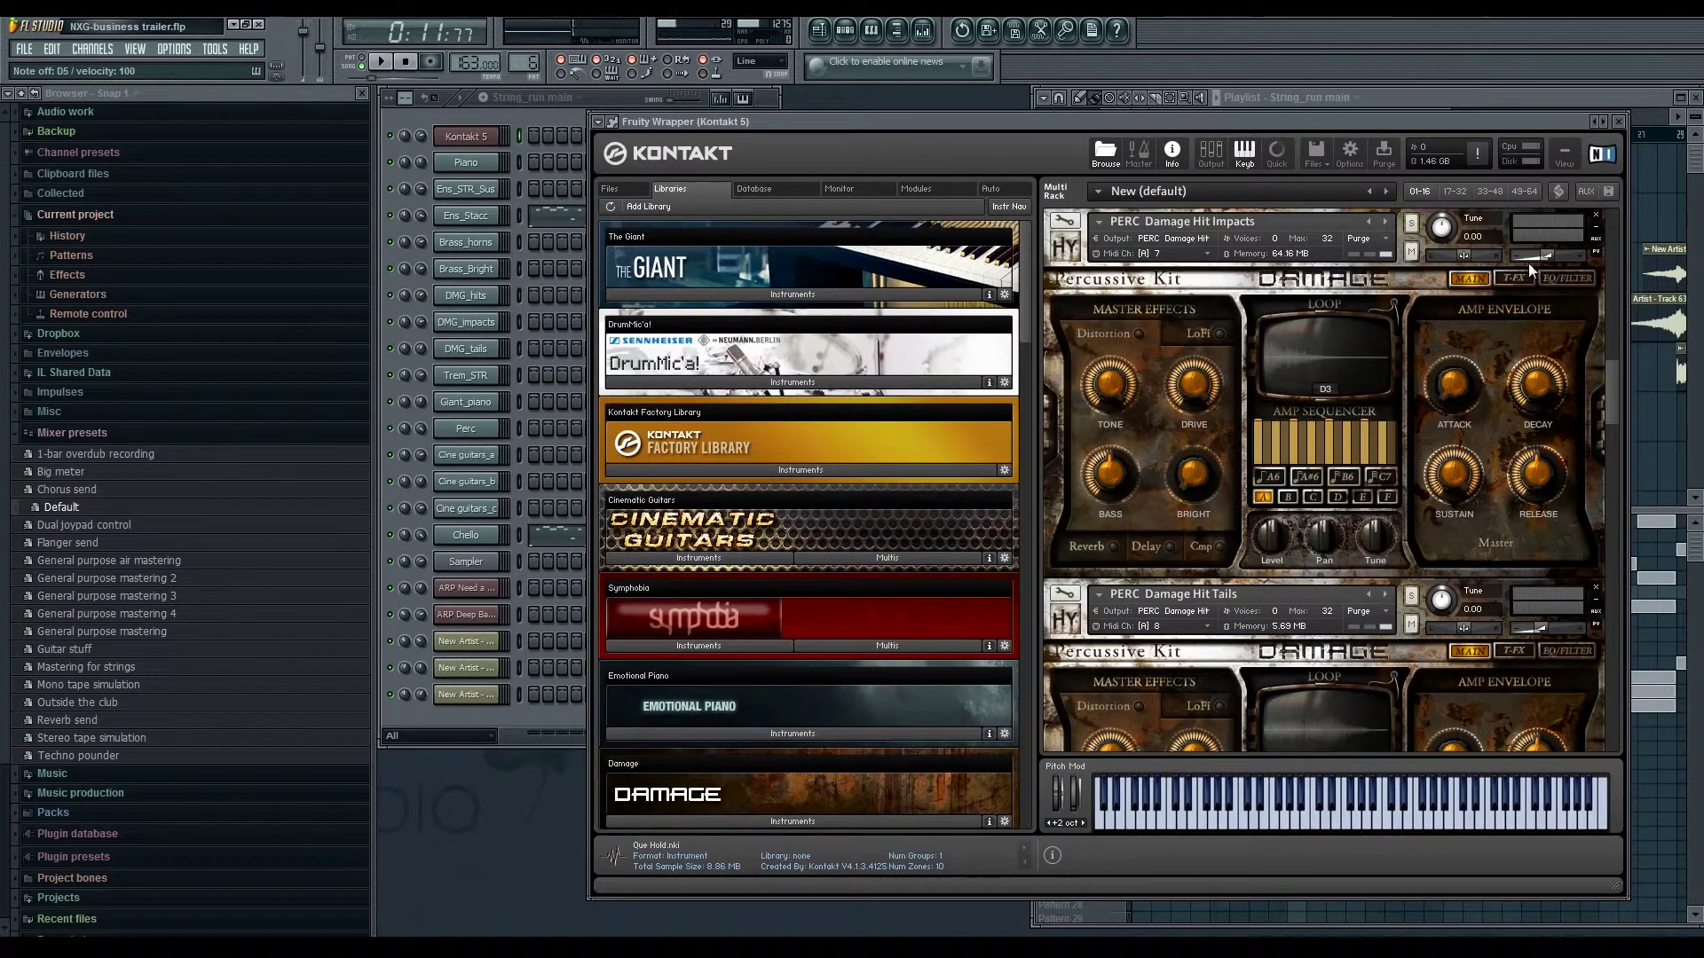
click(515, 323)
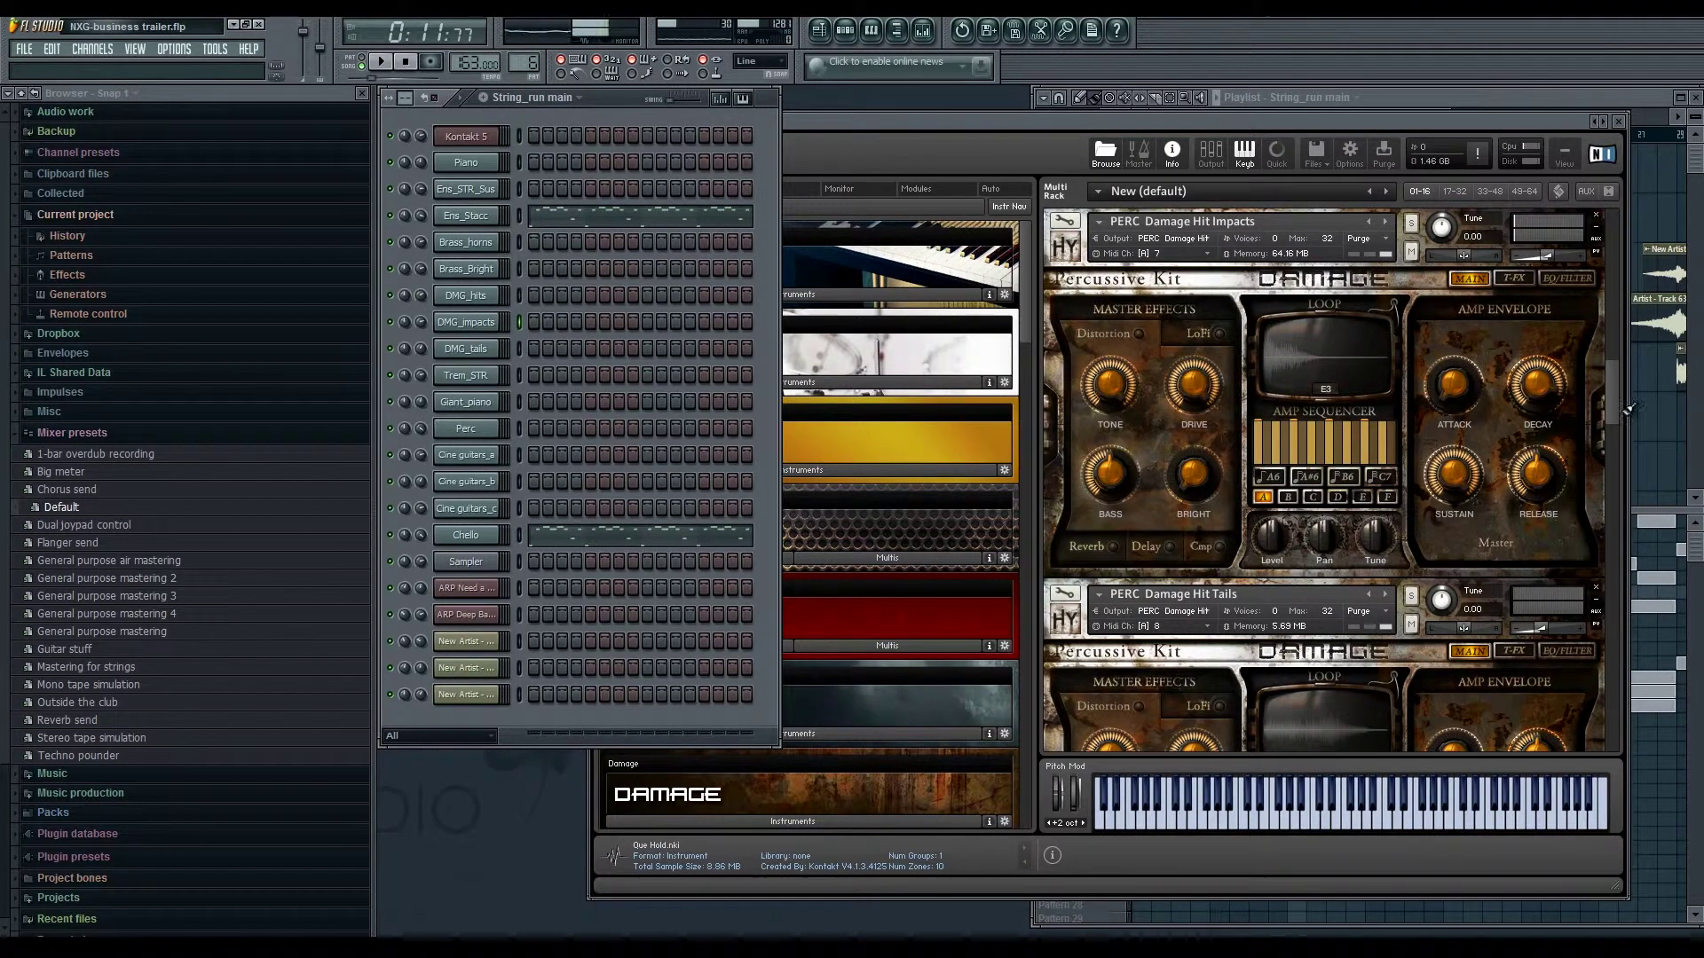
drag(1616, 390, 1615, 408)
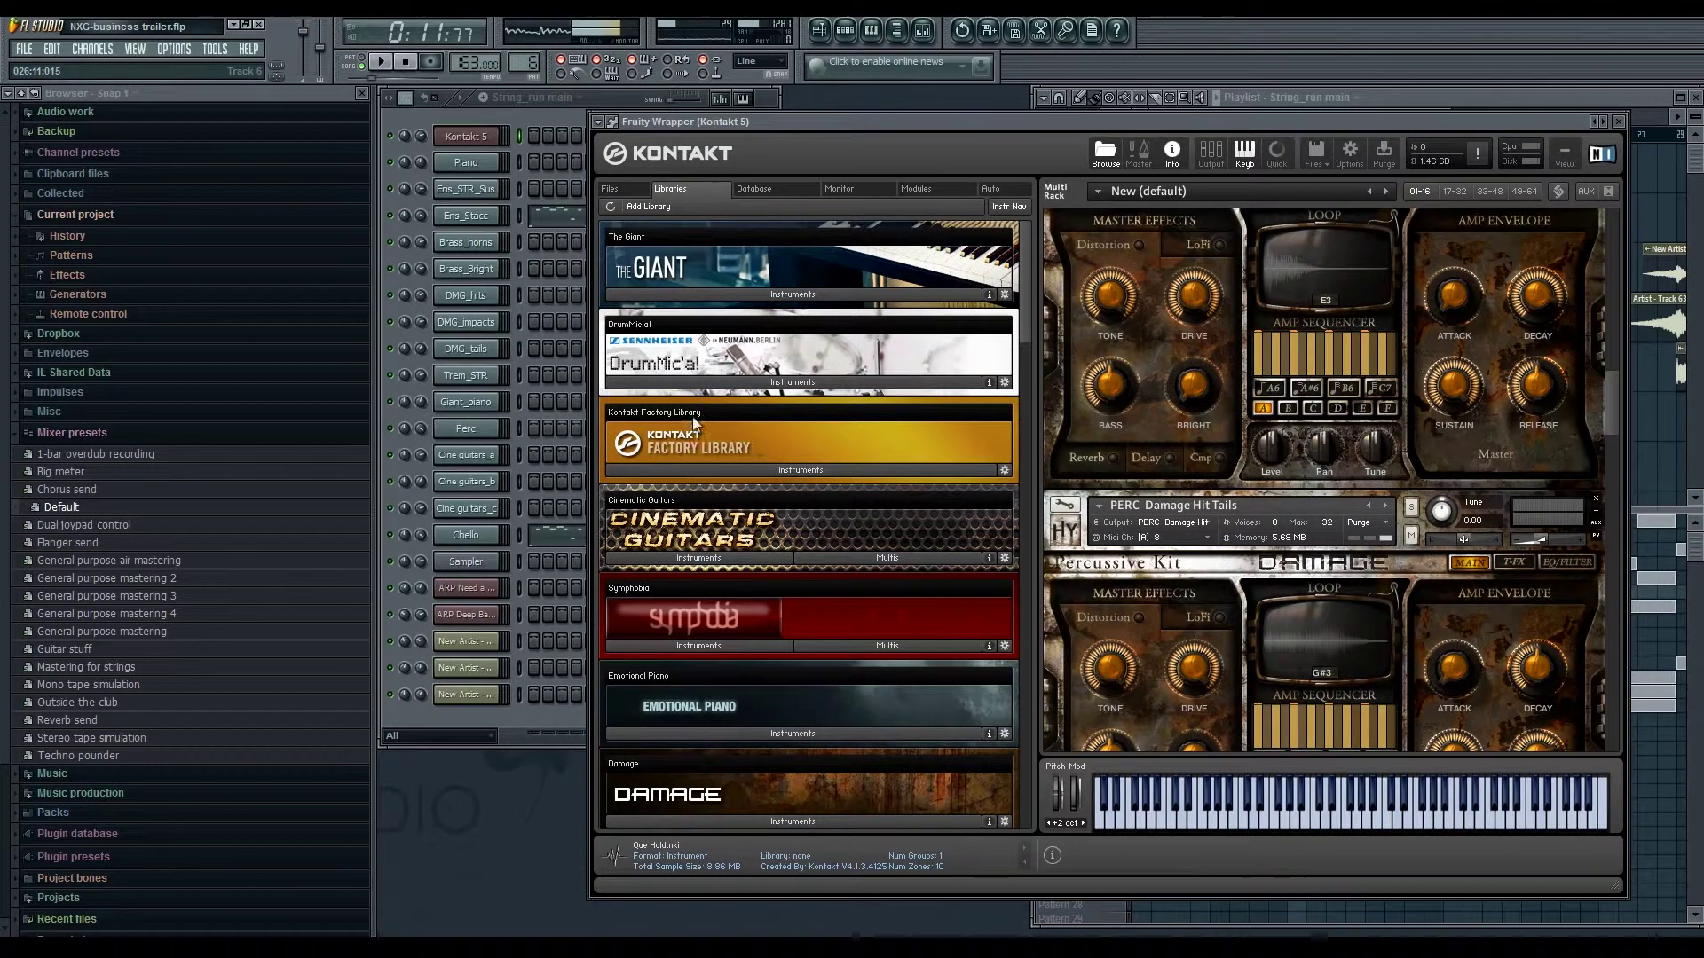
click(512, 326)
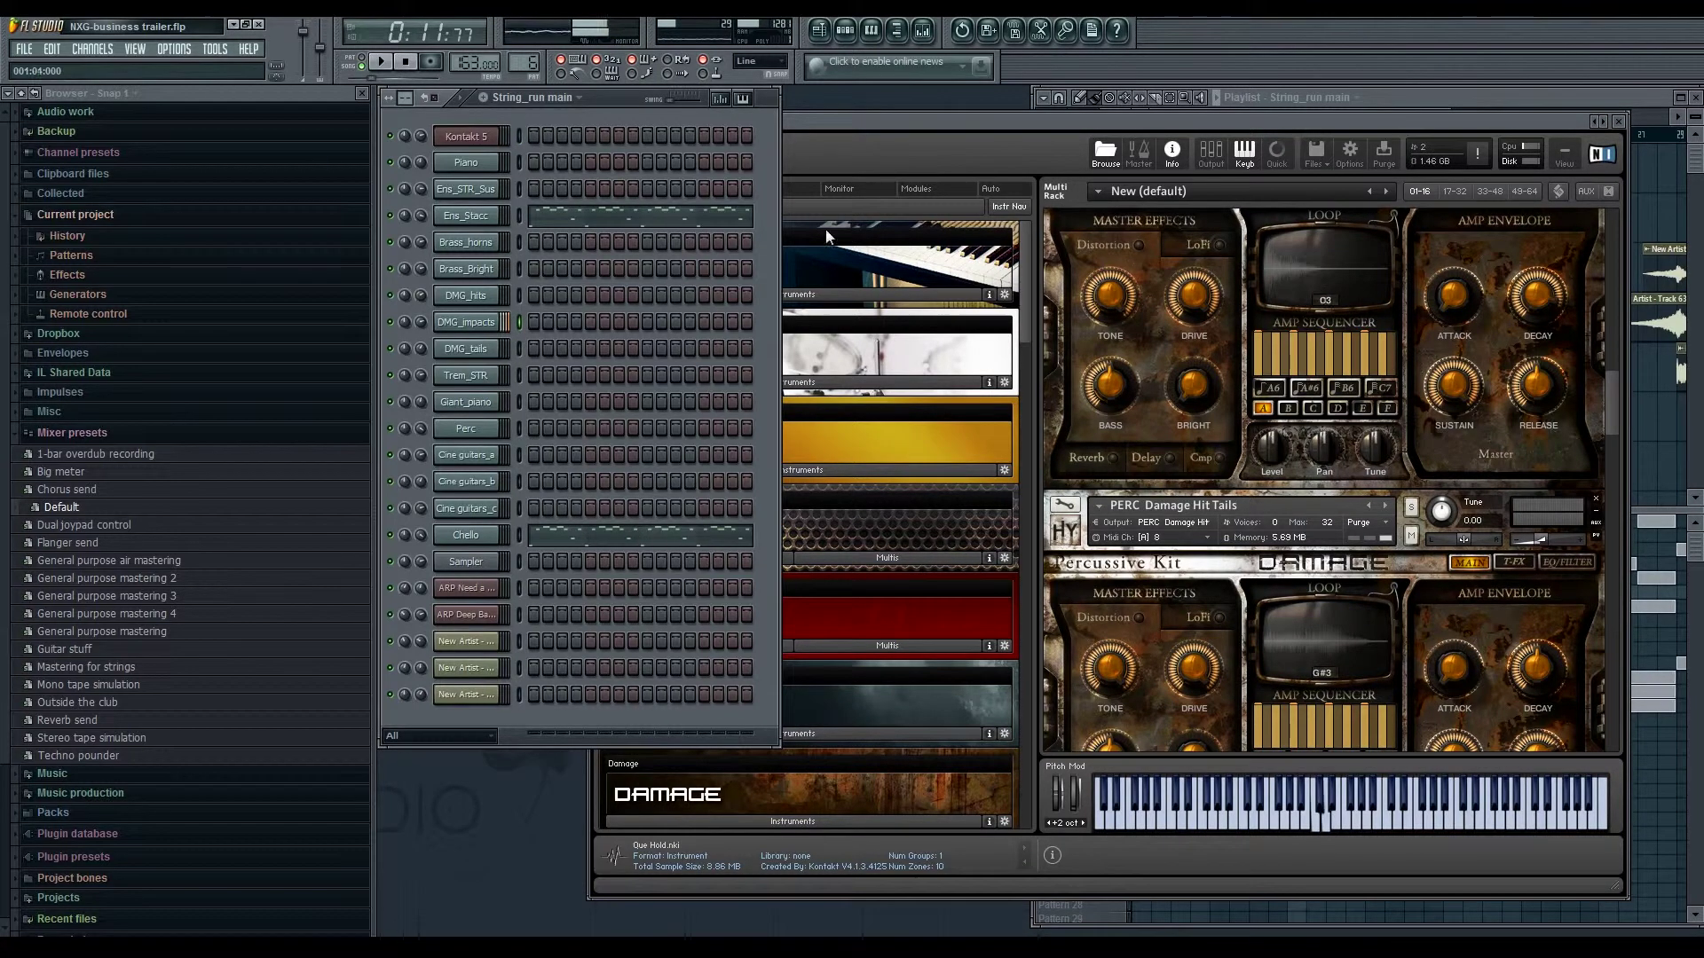
- Audition DMG_tails, show the Hits insert, and scroll Kontakt to 08 Str Ens tremolo and The Giant
click(518, 349)
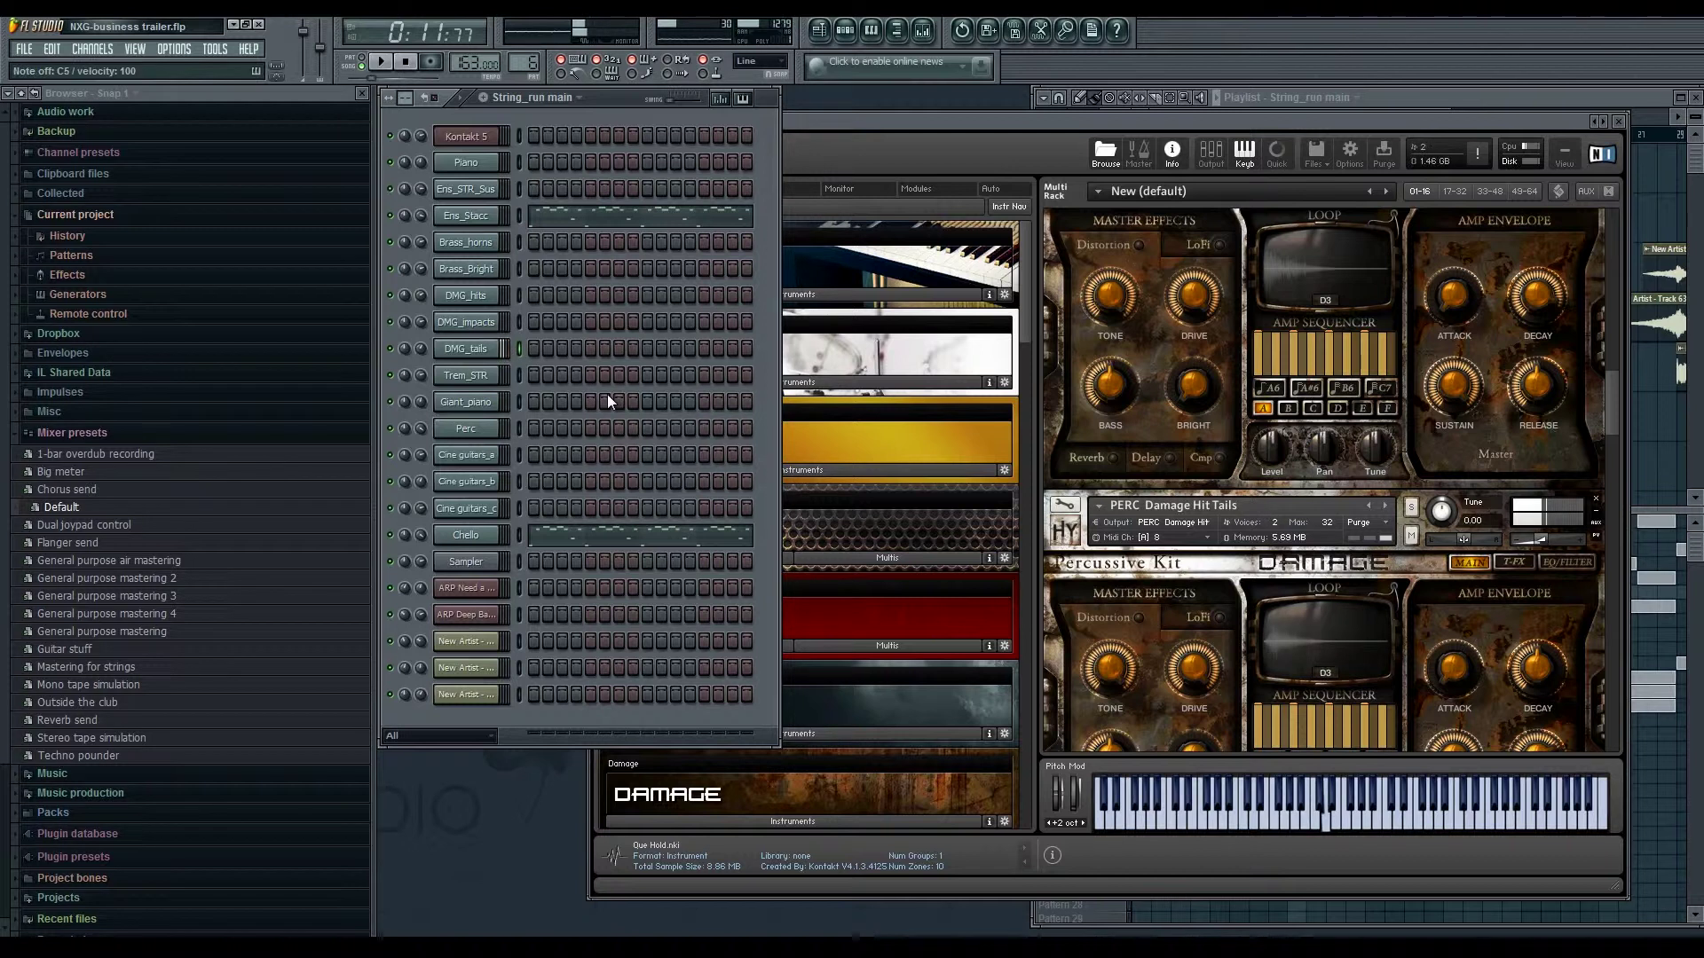
click(924, 36)
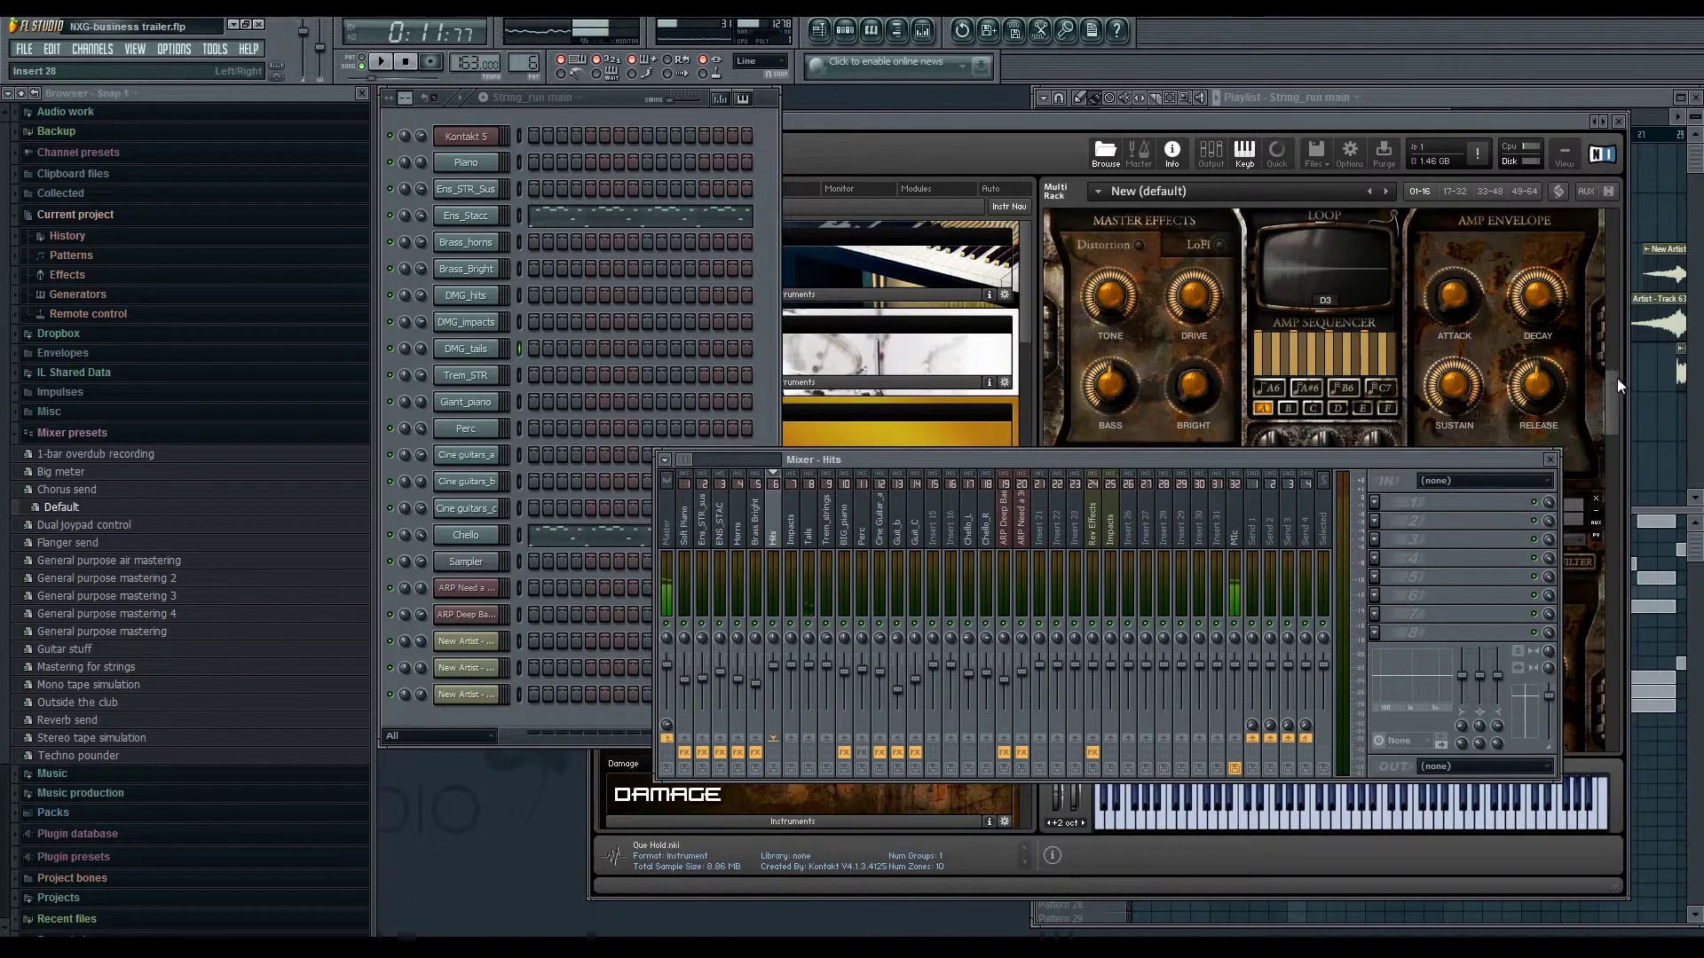
drag(1612, 399, 1615, 446)
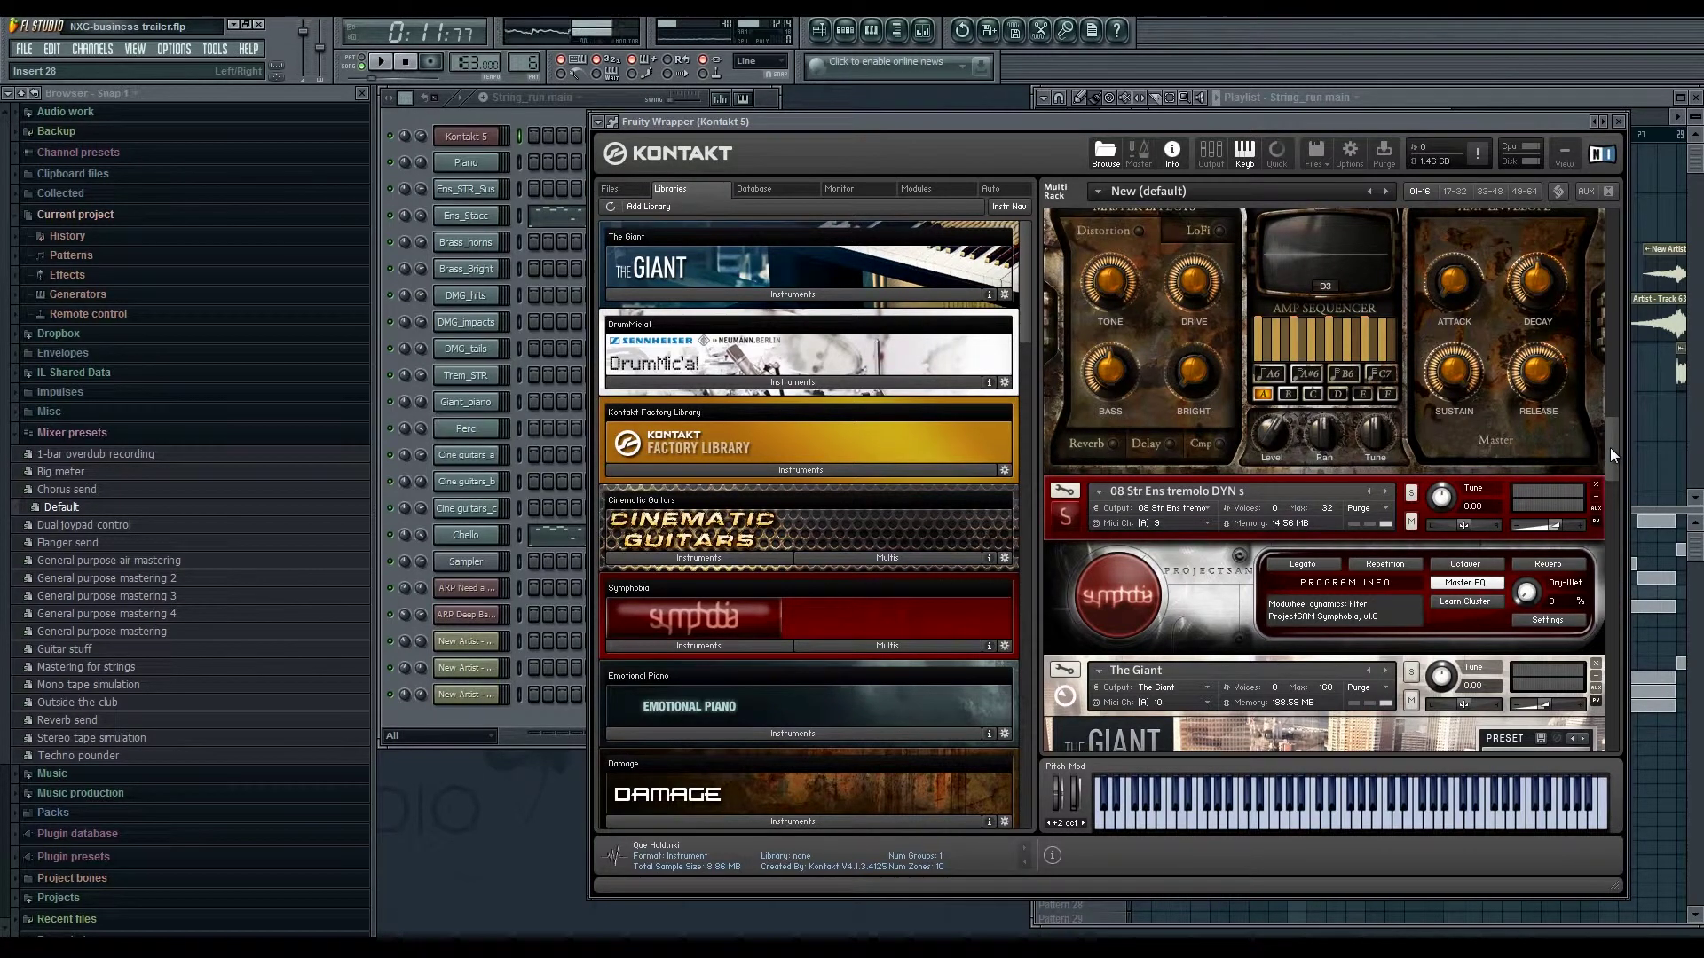
drag(1609, 447, 1611, 455)
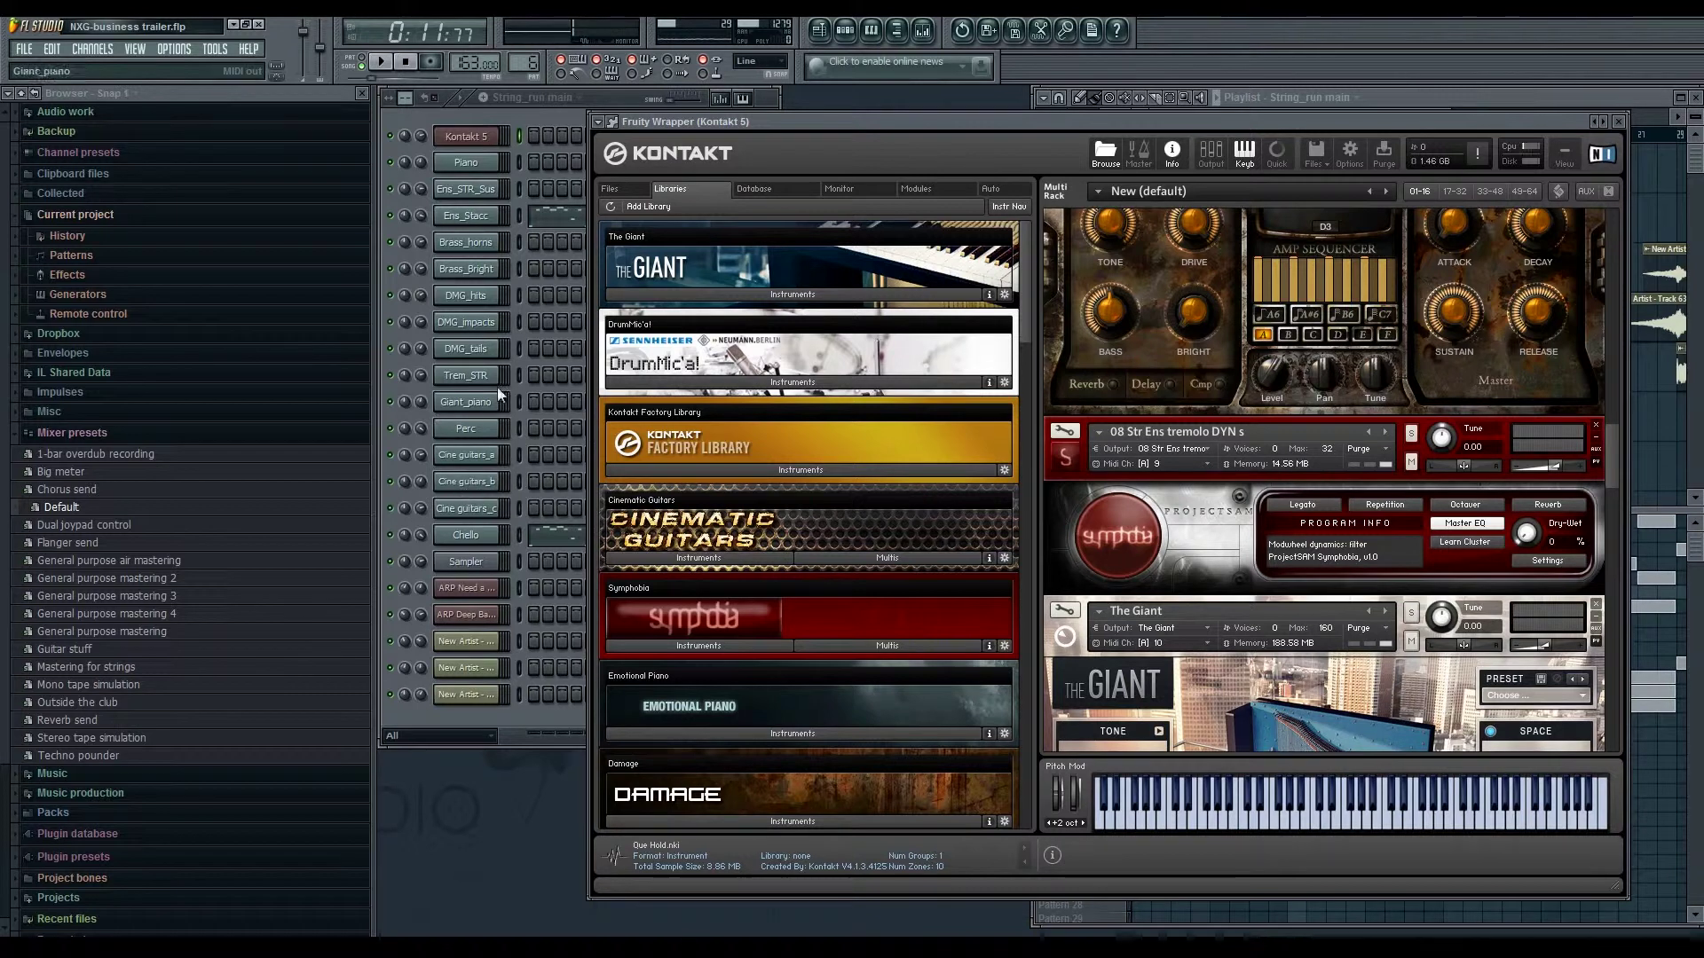
- Select the Trem_strings mixer insert and the Trem_STR channel, showing Symphobia and The Giant in Kontakt
click(923, 31)
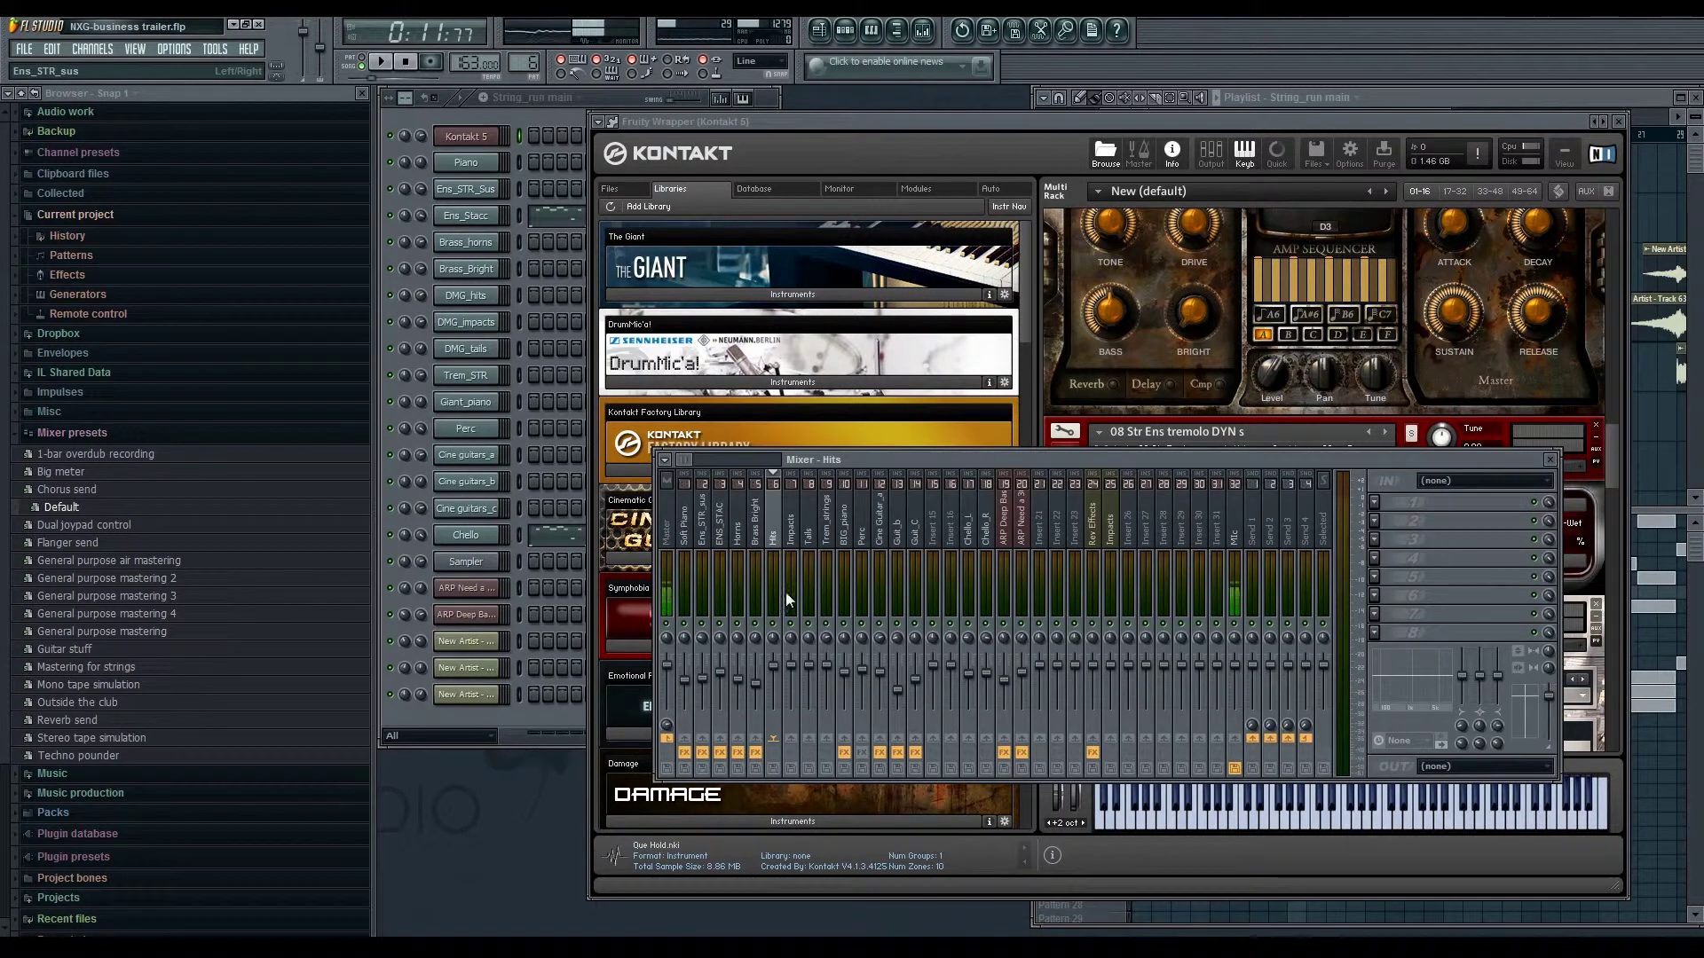
click(827, 537)
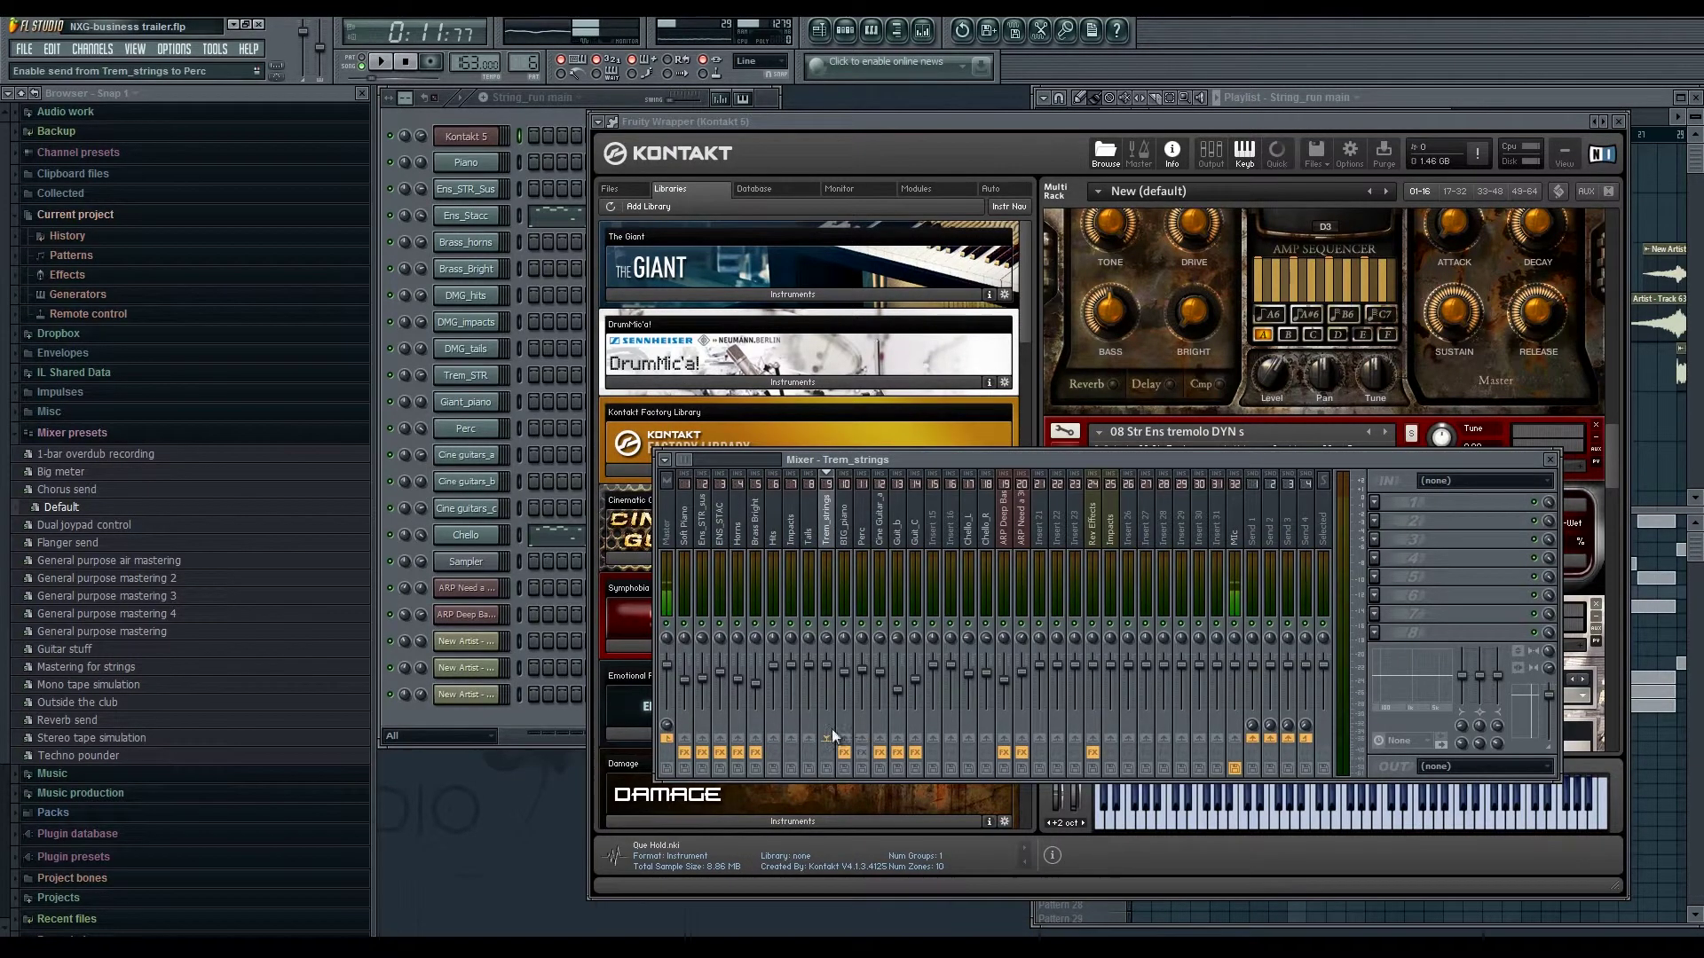
click(515, 378)
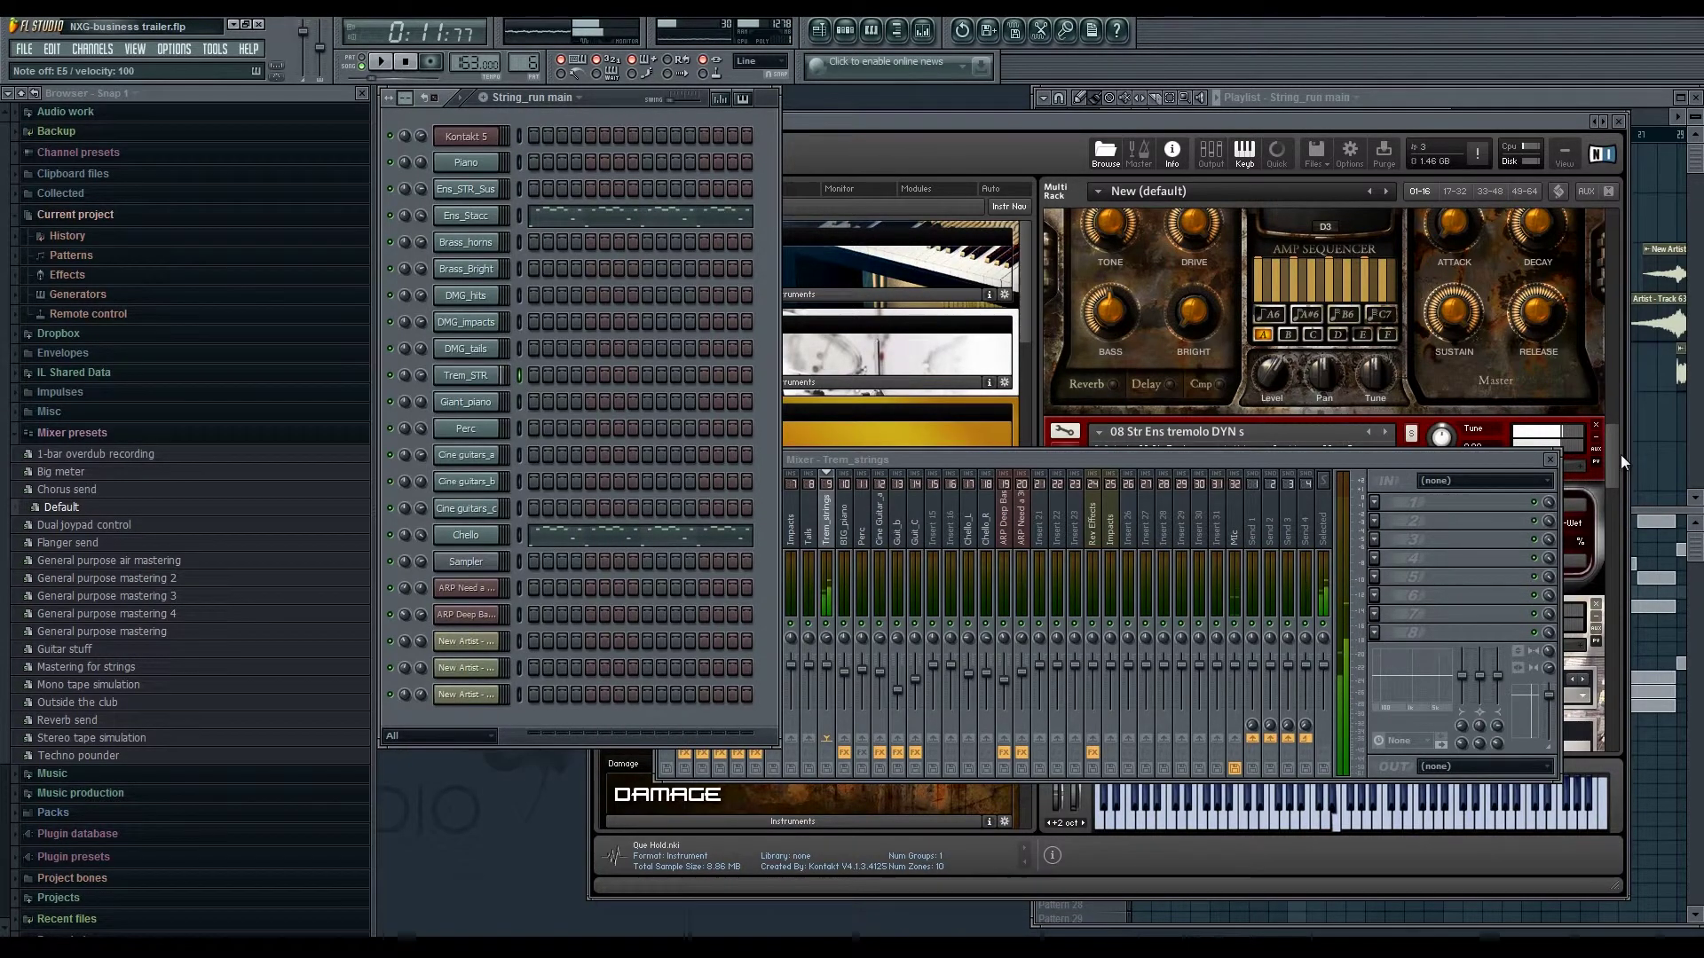
drag(1612, 455, 1613, 483)
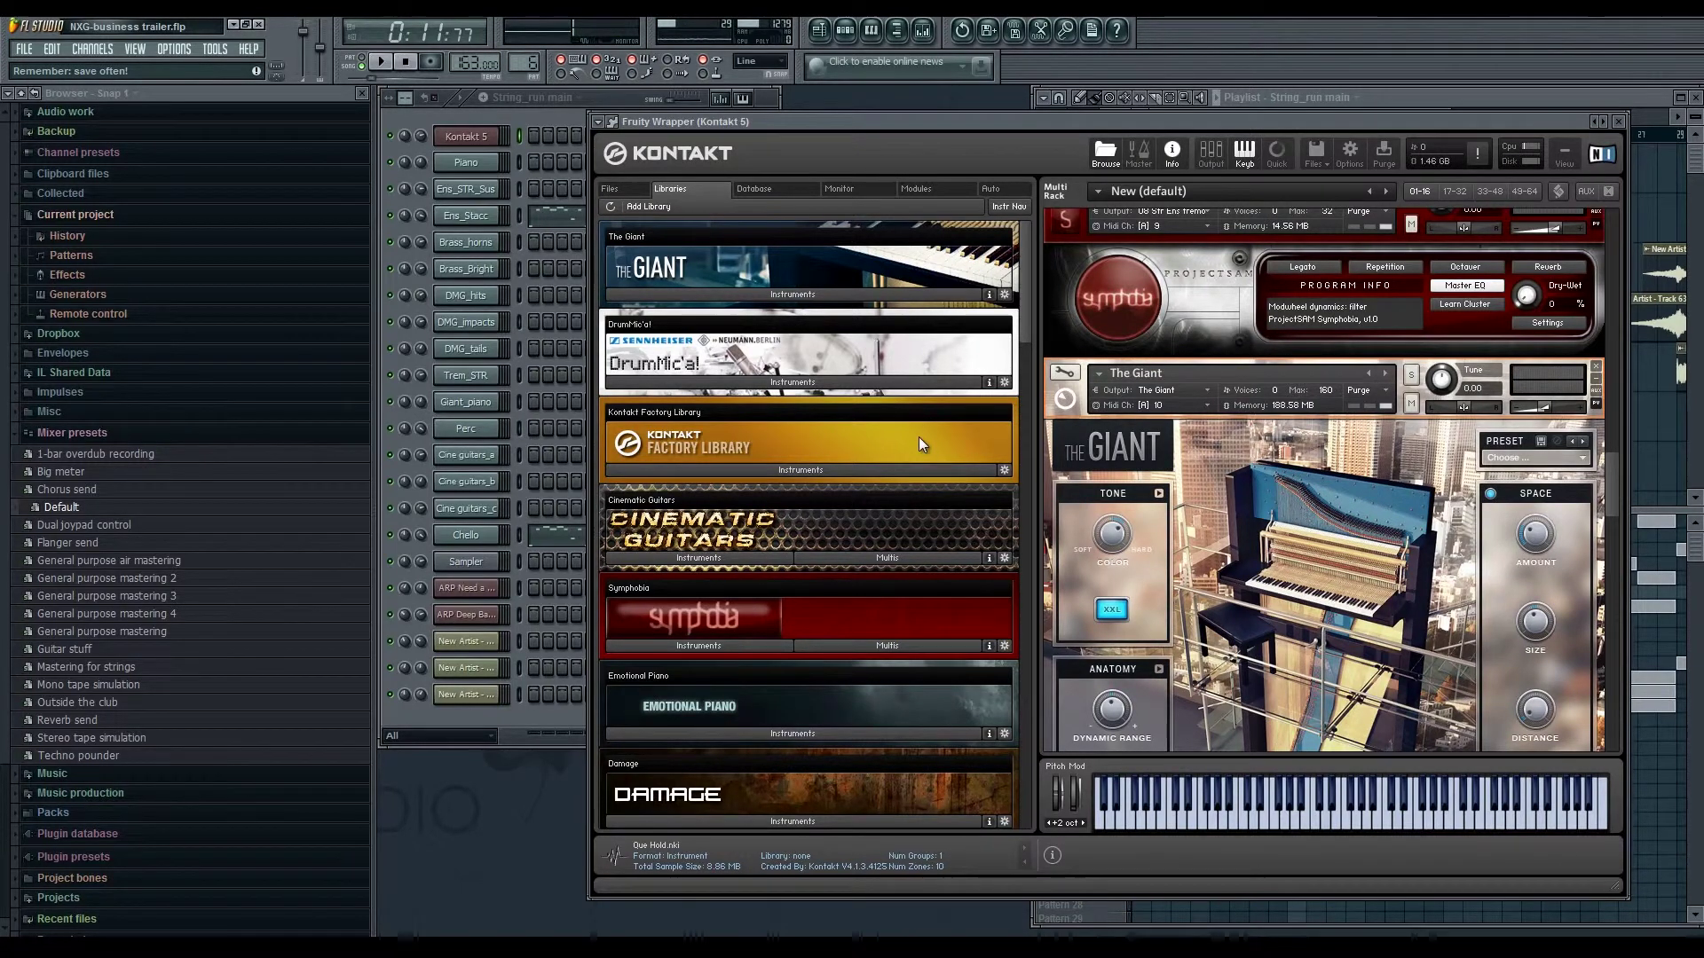
- Audition the Giant_piano instrument with a few notes, then close the Kontakt window
click(512, 407)
click(512, 407)
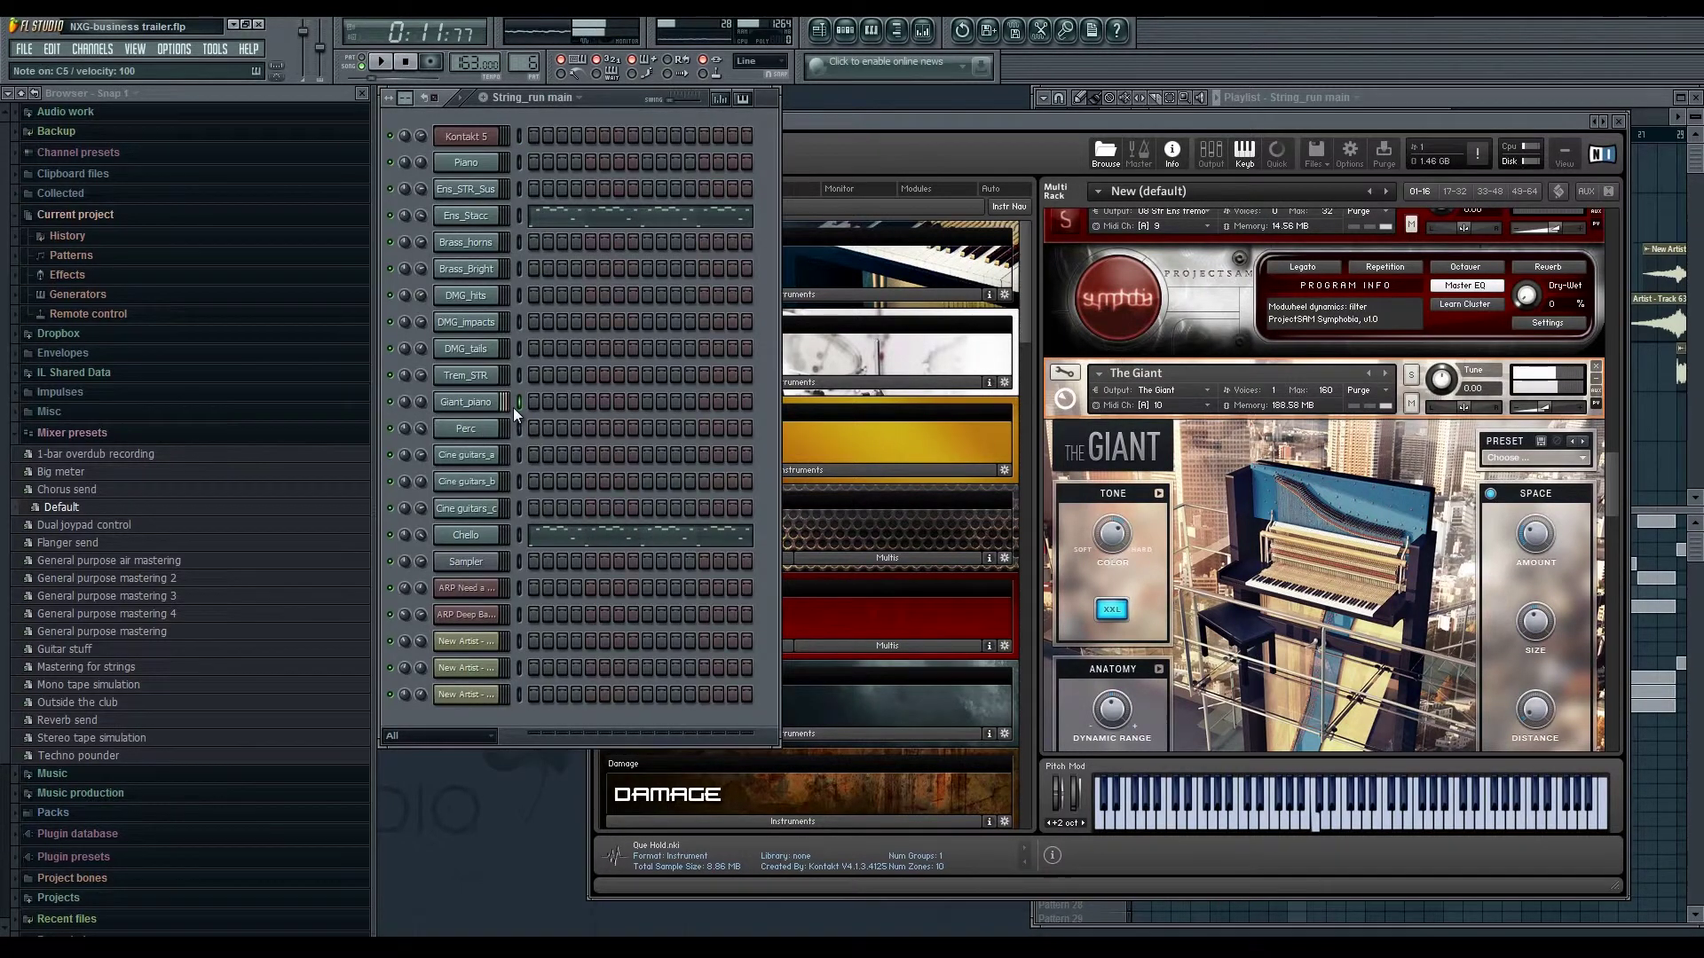
key(c)
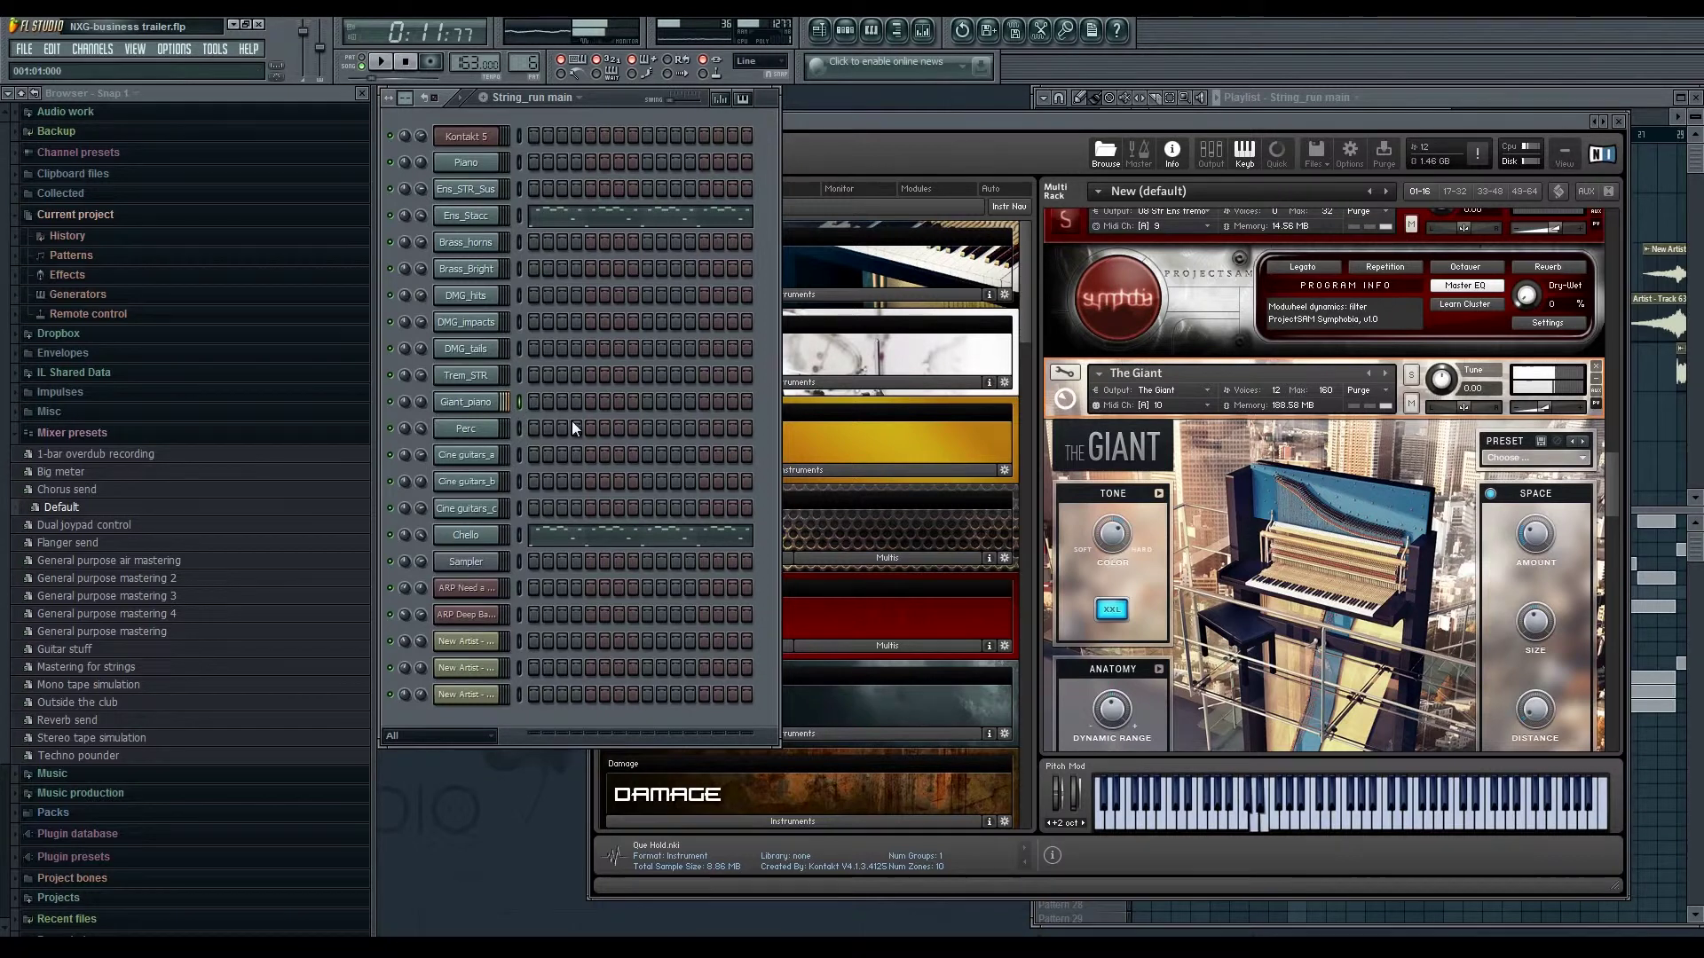
click(1619, 121)
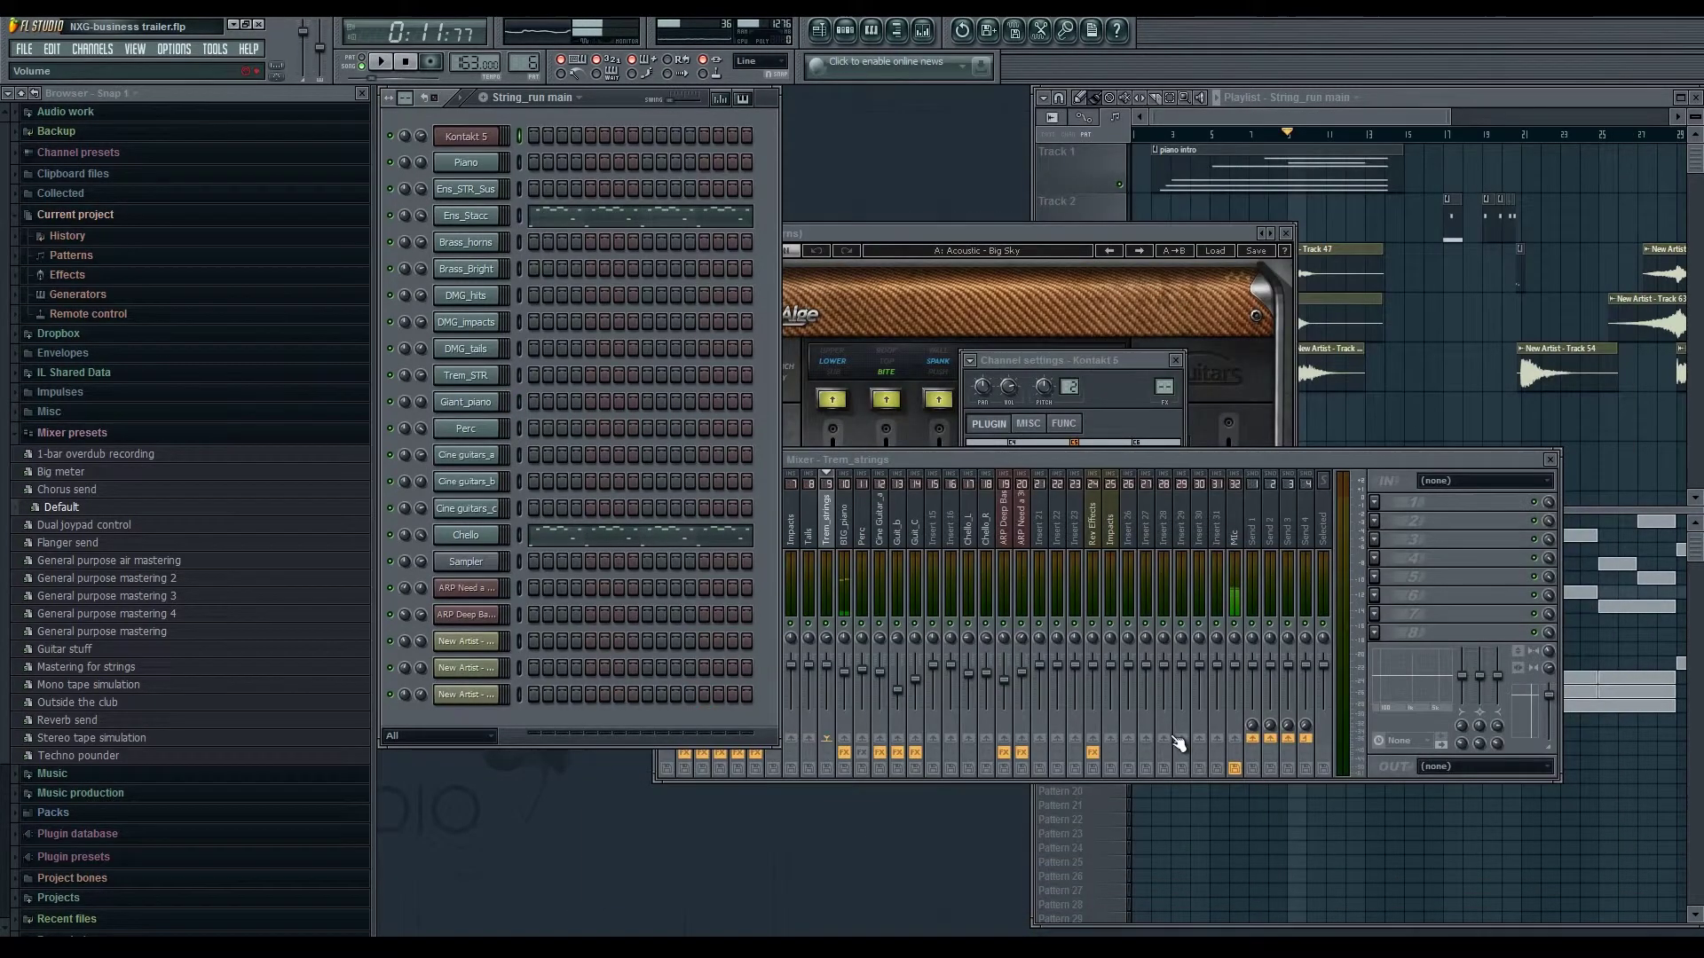
- Switch to the Brass_stab pattern and stop playback
click(1084, 838)
click(1095, 664)
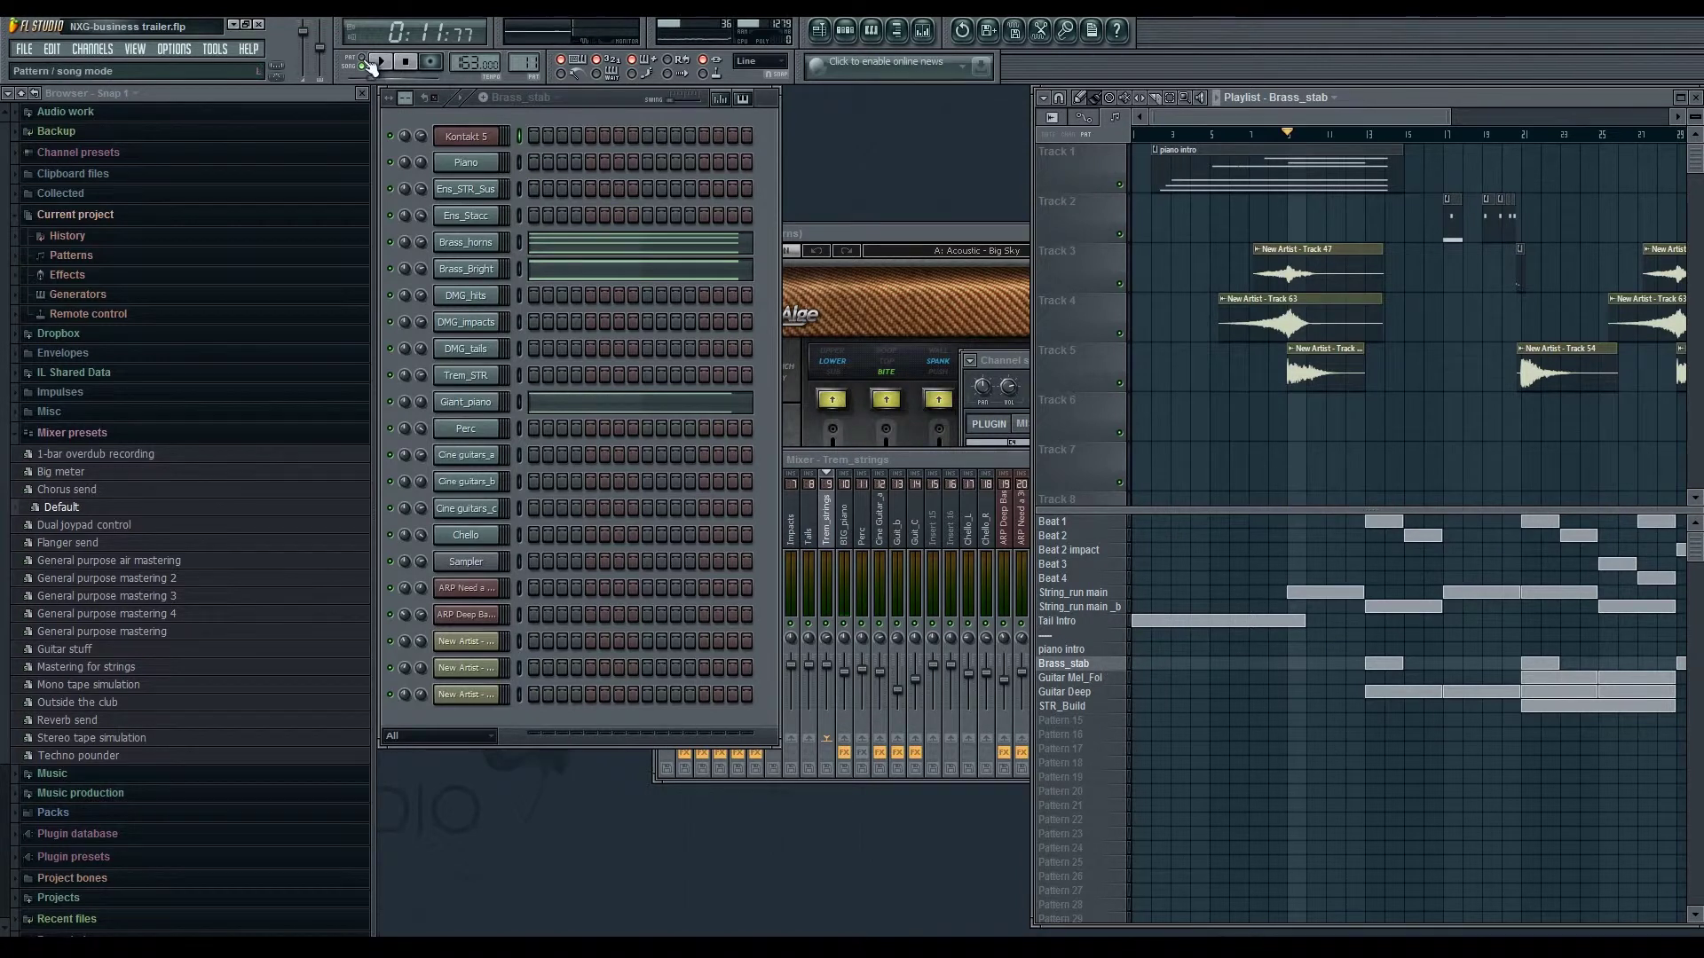
key(space)
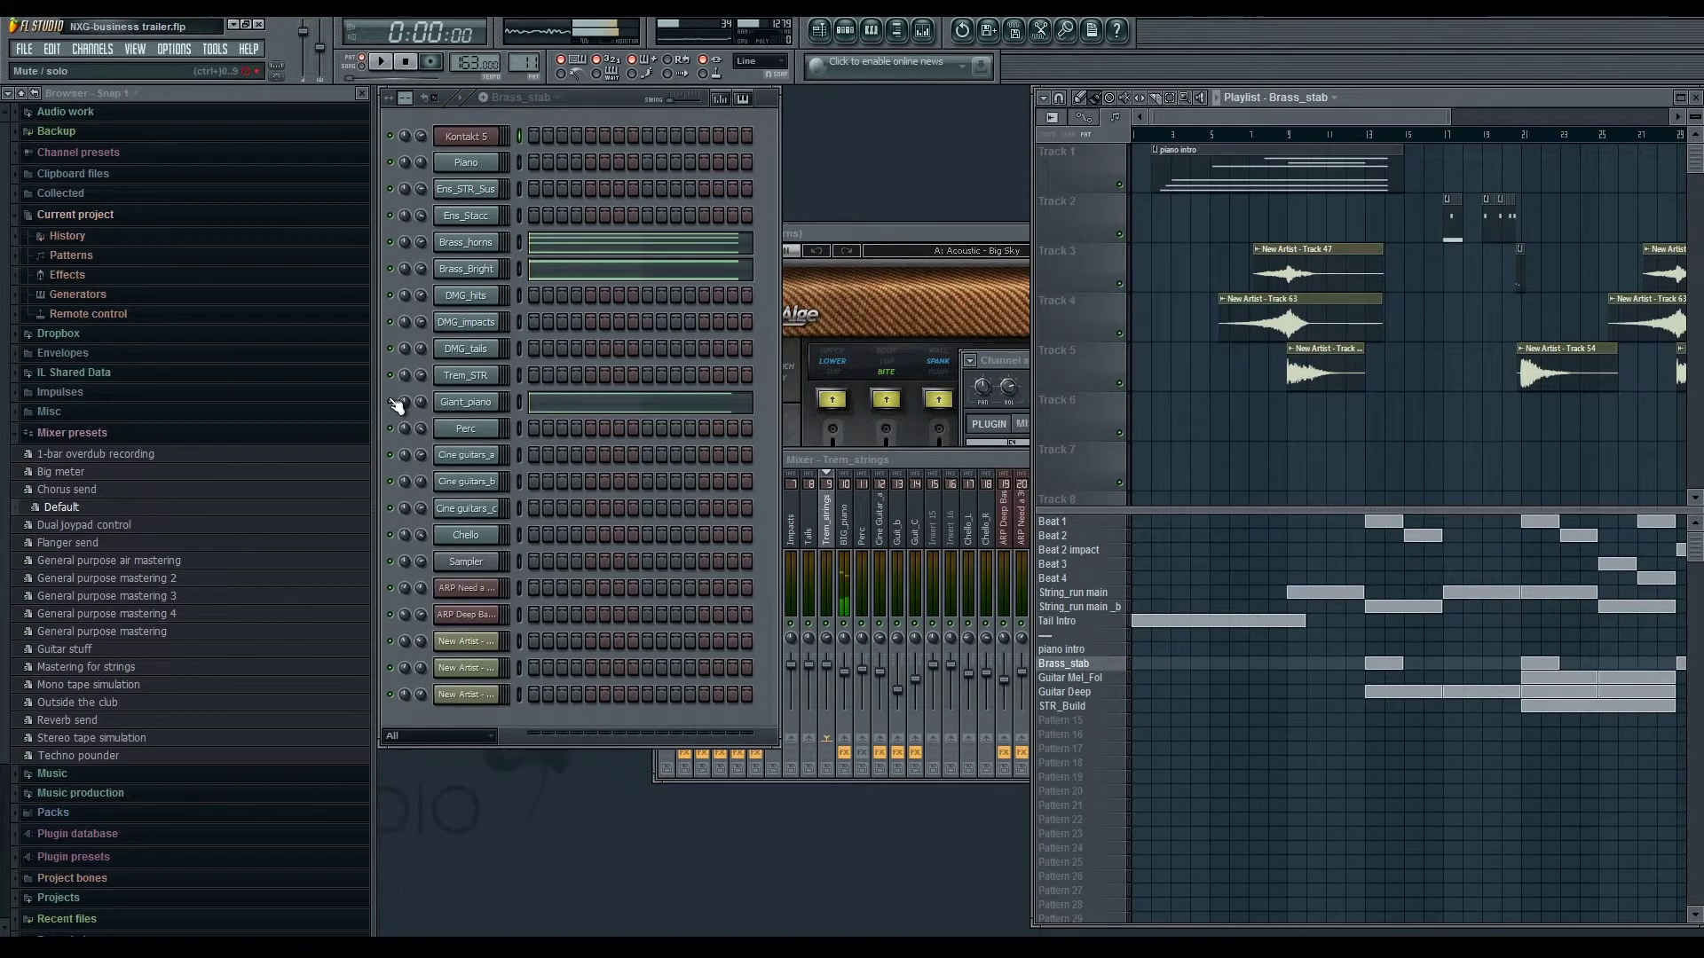
- Review Giant_piano's two long notes in the piano roll, open its channel settings, and close the roll
click(843, 459)
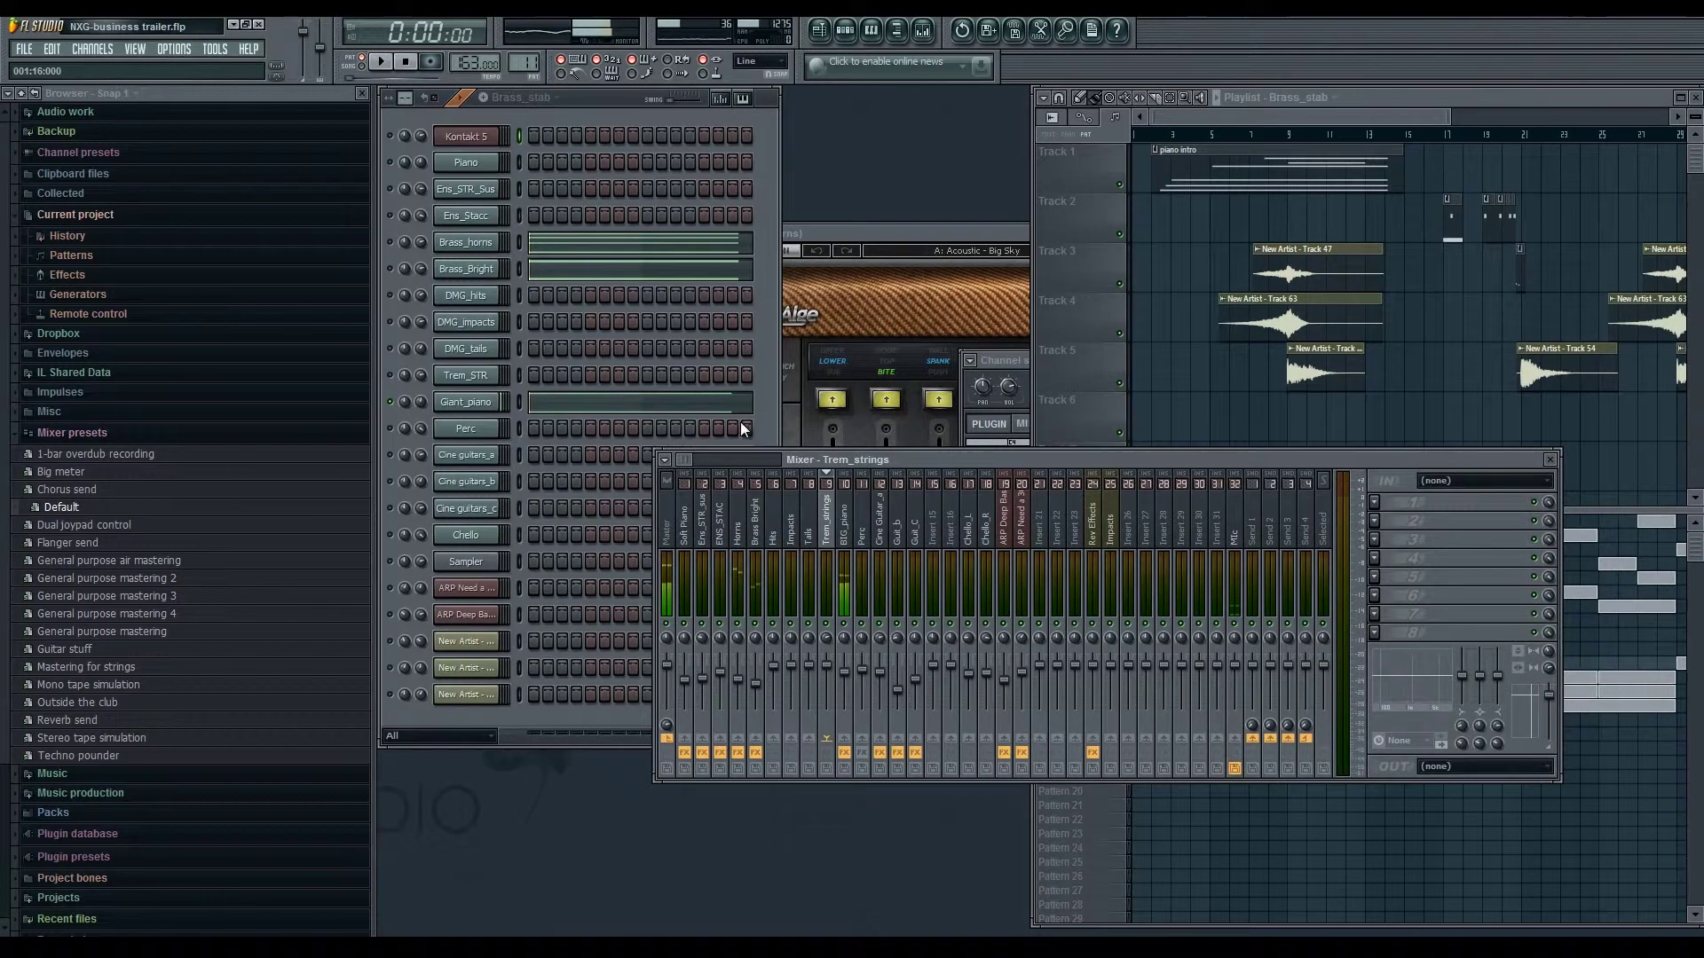
click(722, 404)
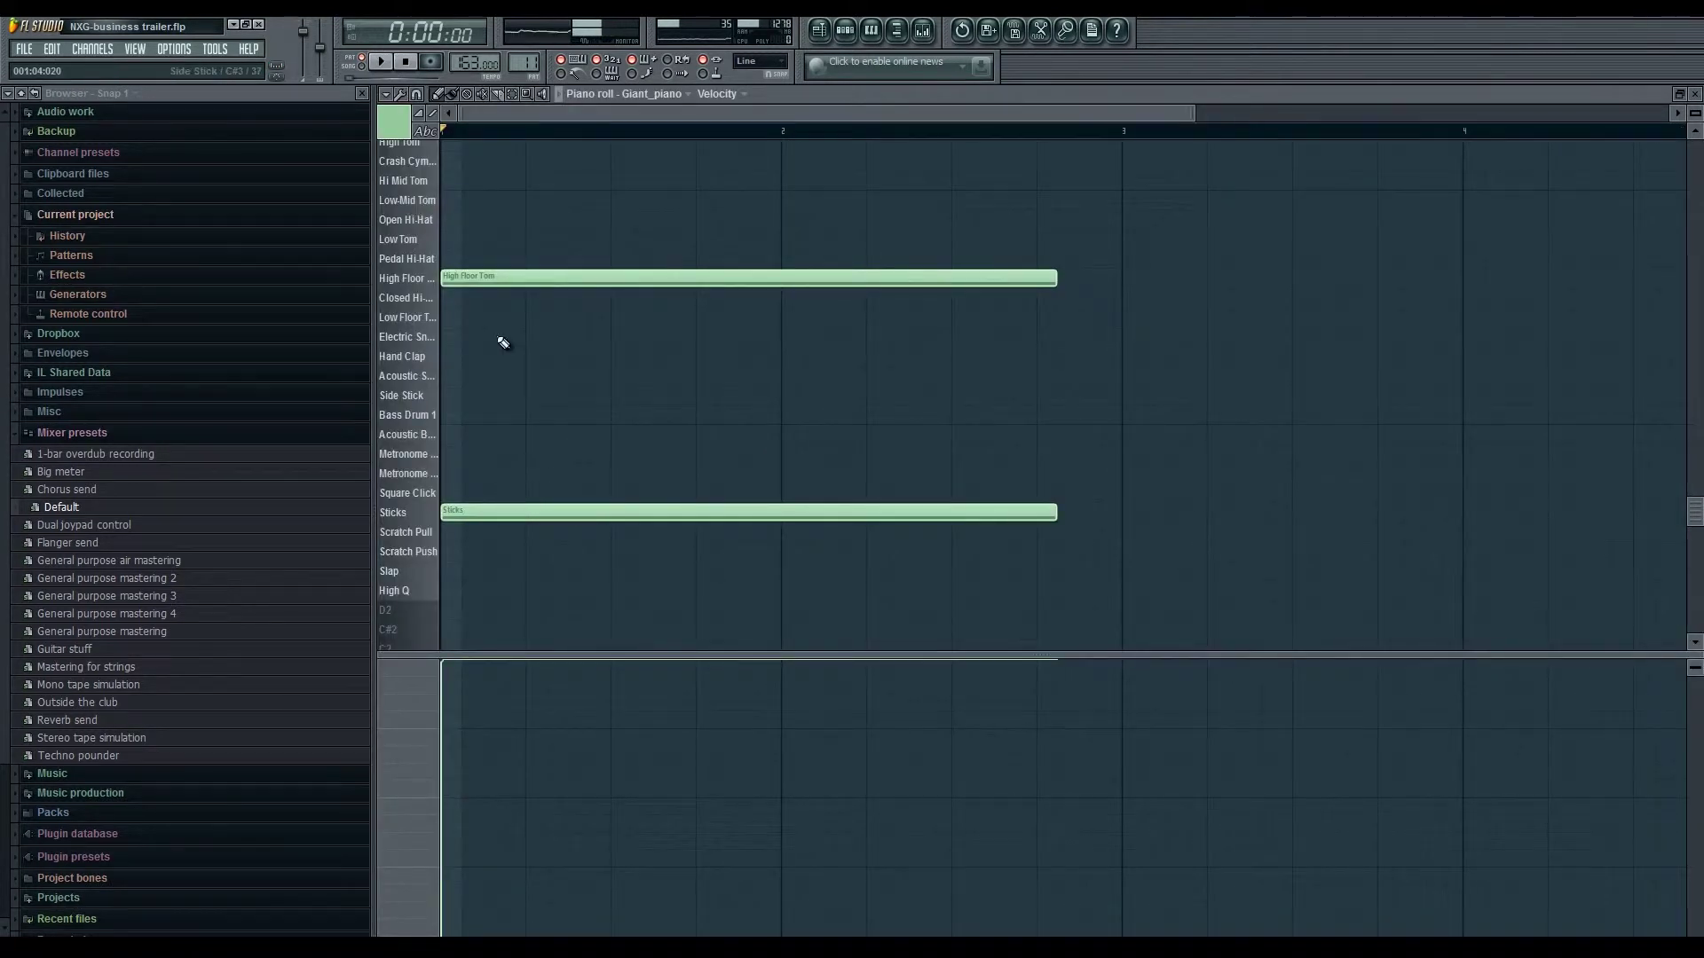
key(F7)
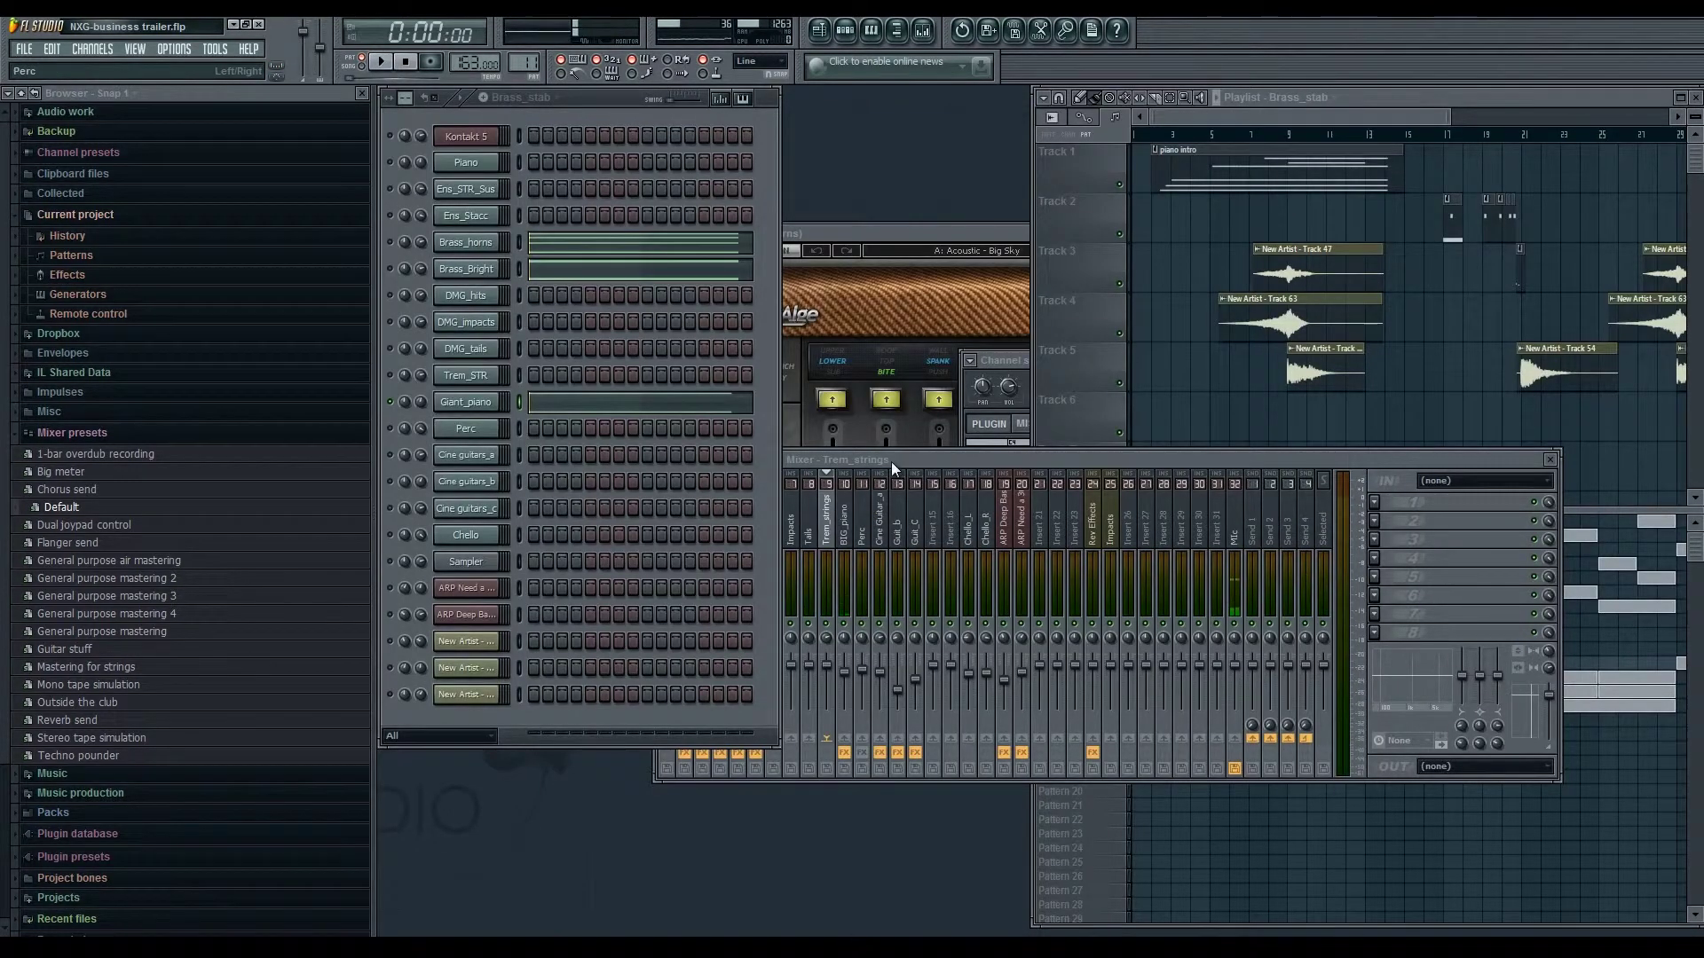
drag(891, 461, 962, 459)
click(479, 403)
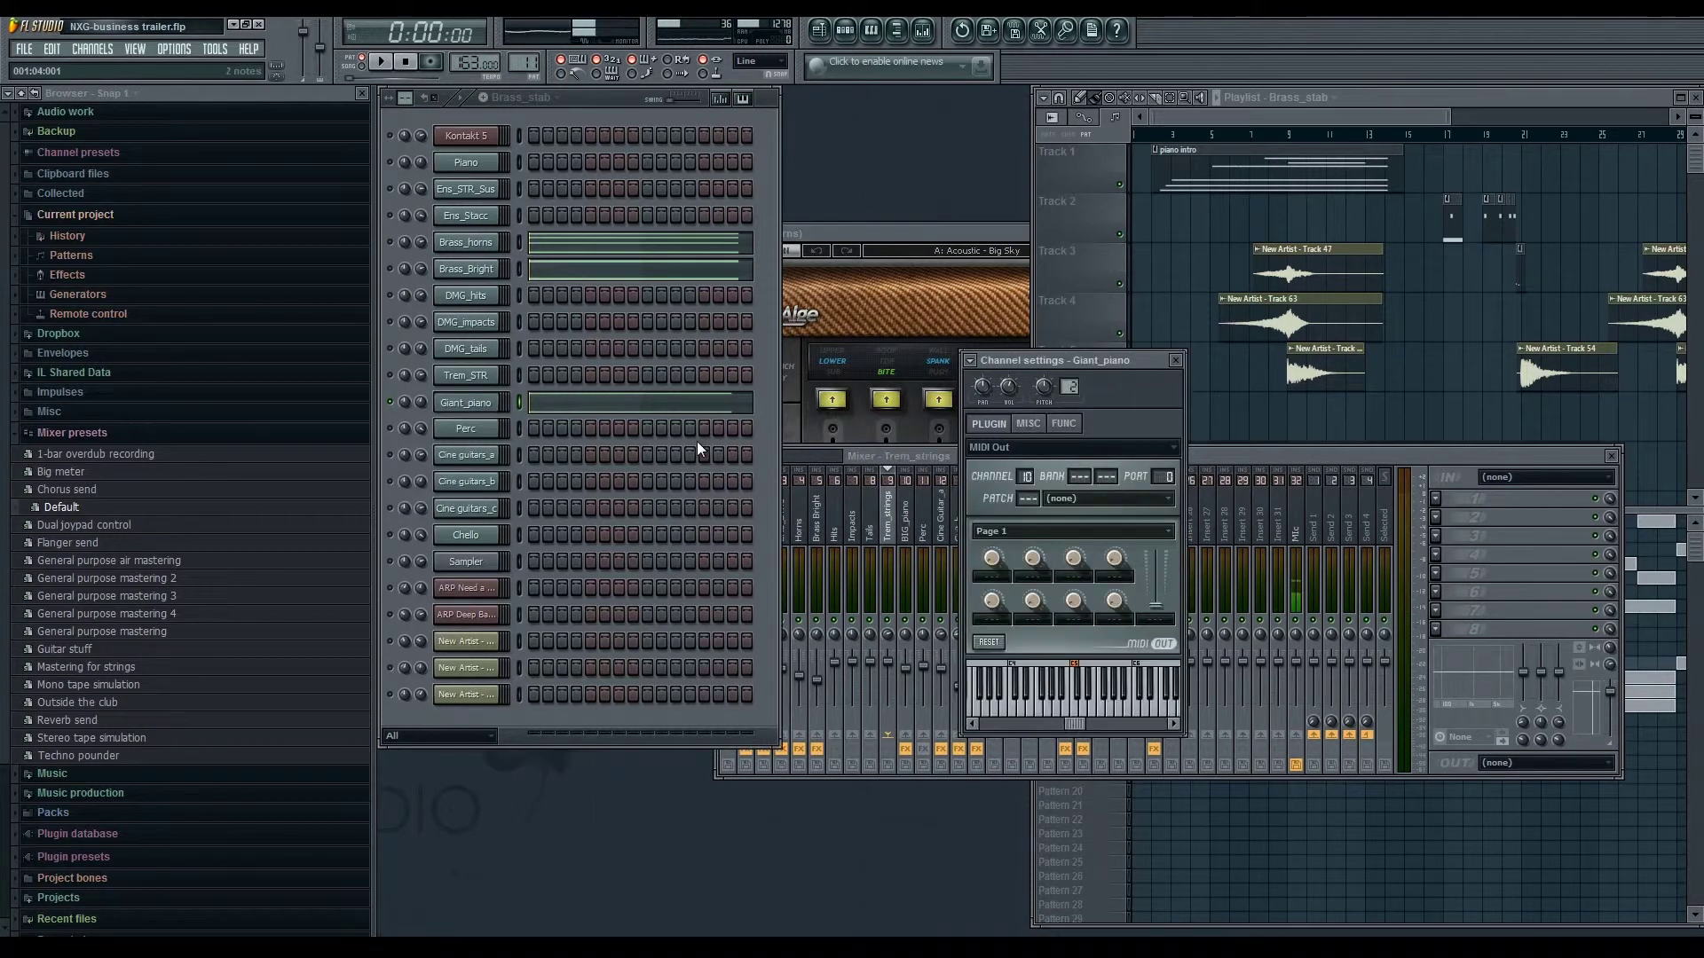
click(652, 406)
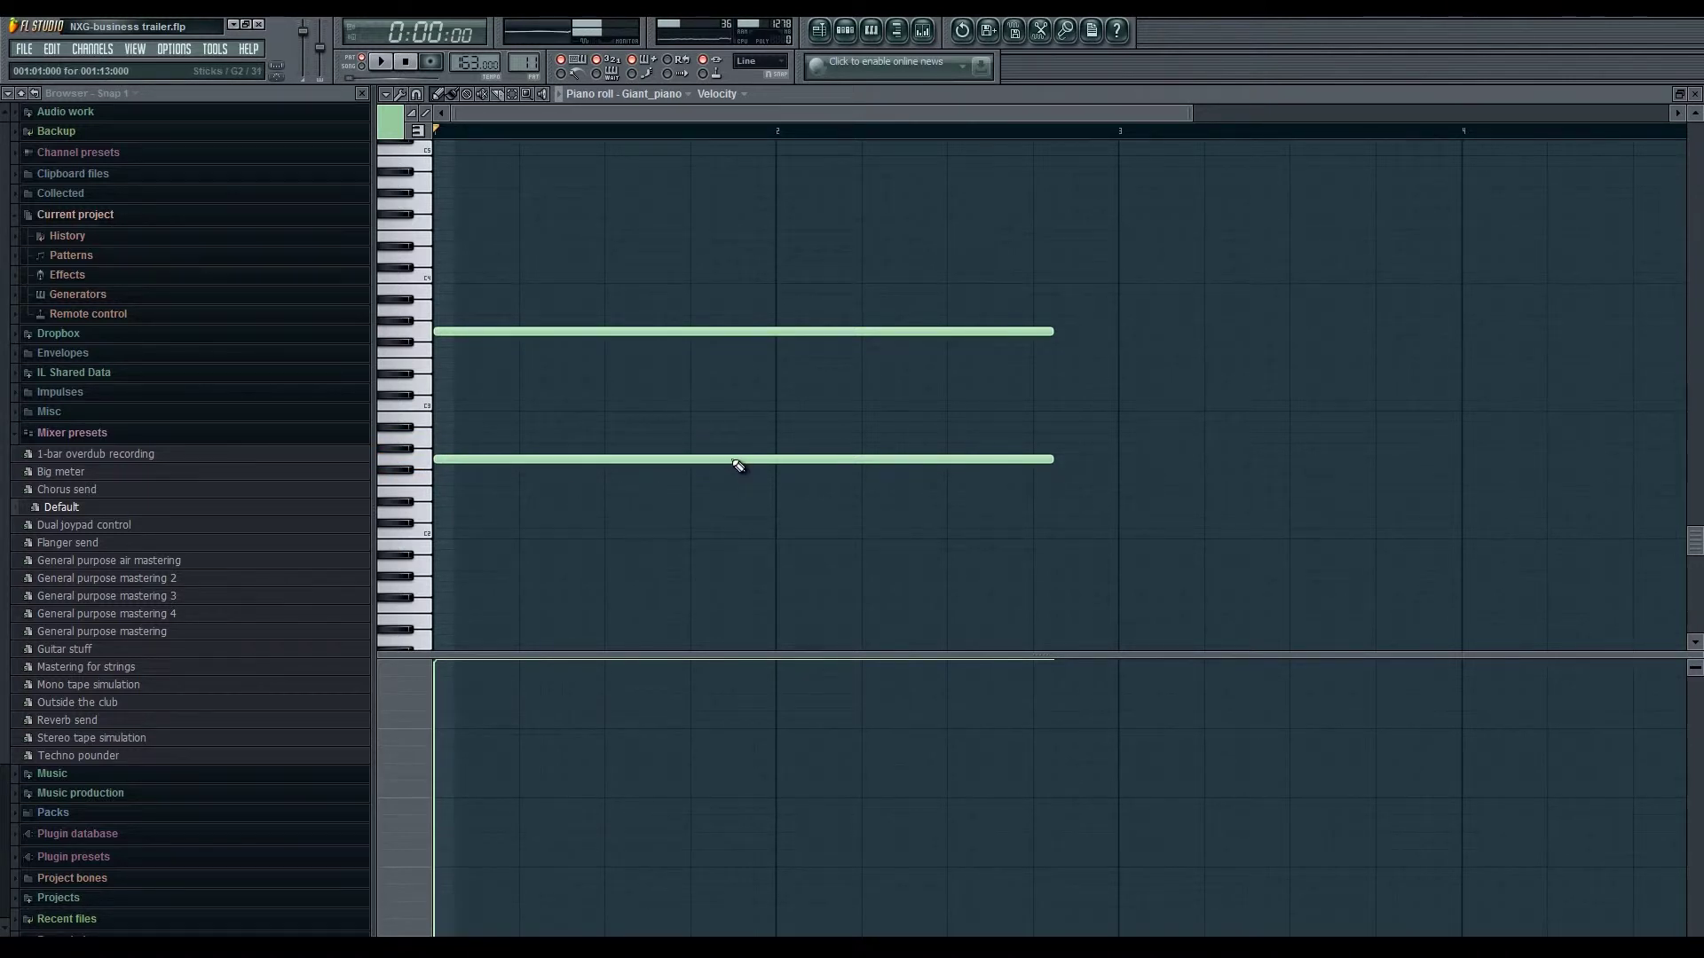
key(F7)
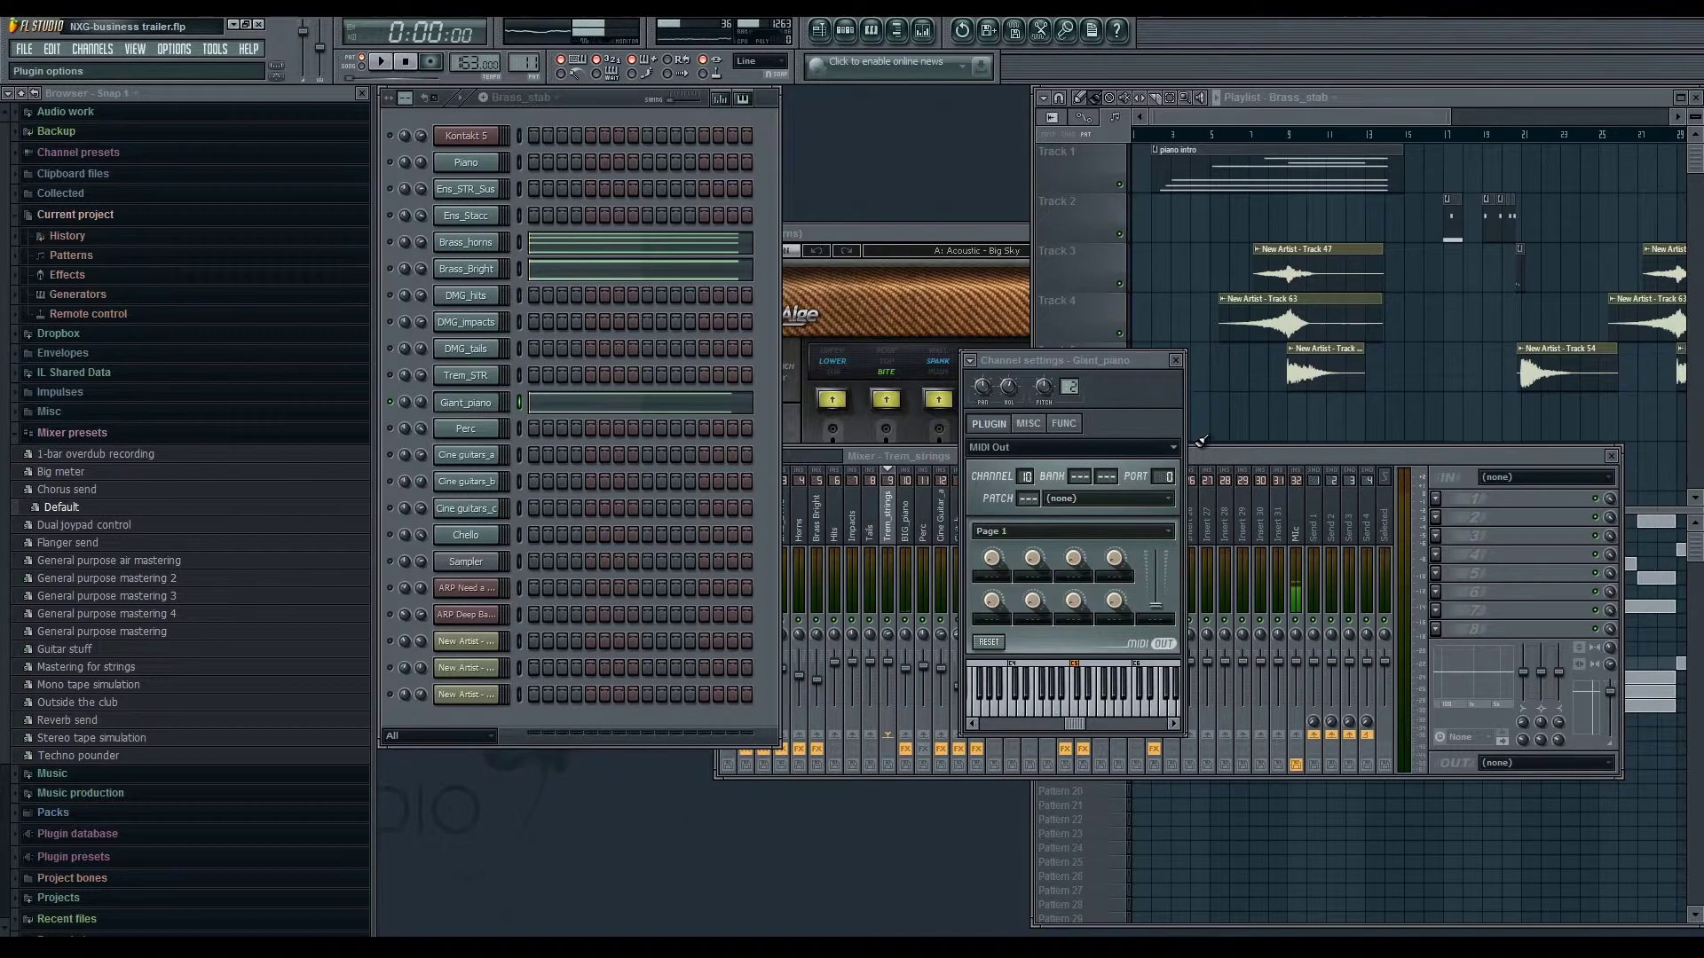
- Open CLA Unplugged Stereo and Fruity Stereo Shaper on the BIG_piano insert and play the piano
click(1235, 456)
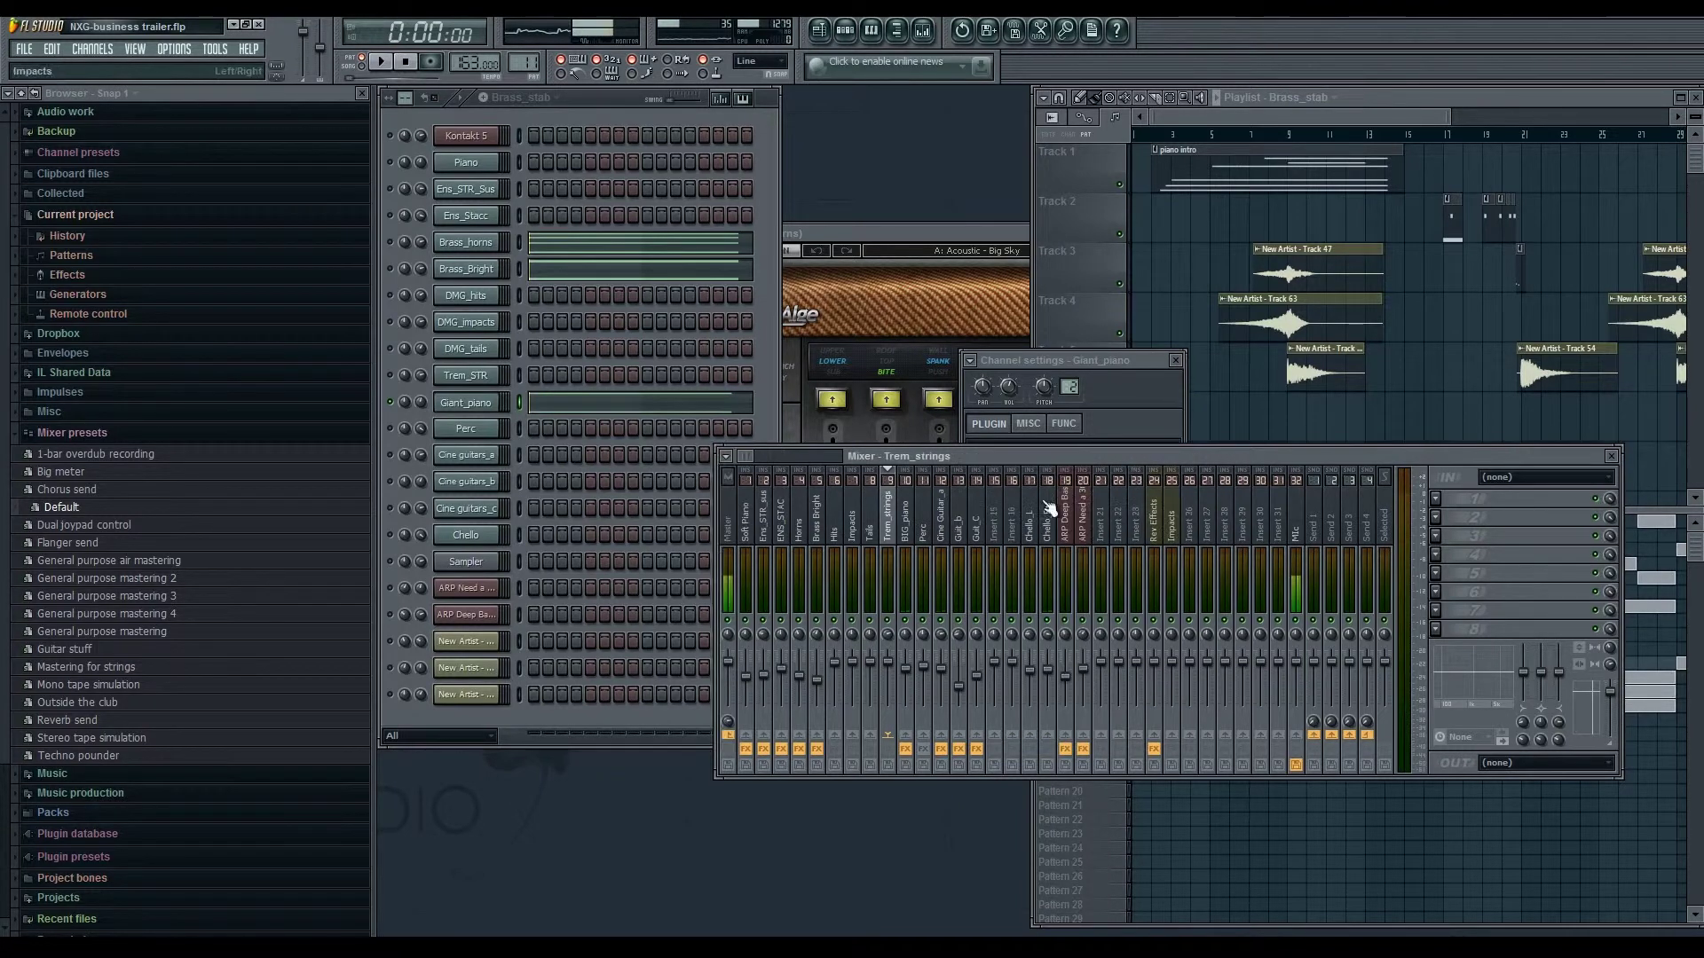
click(917, 535)
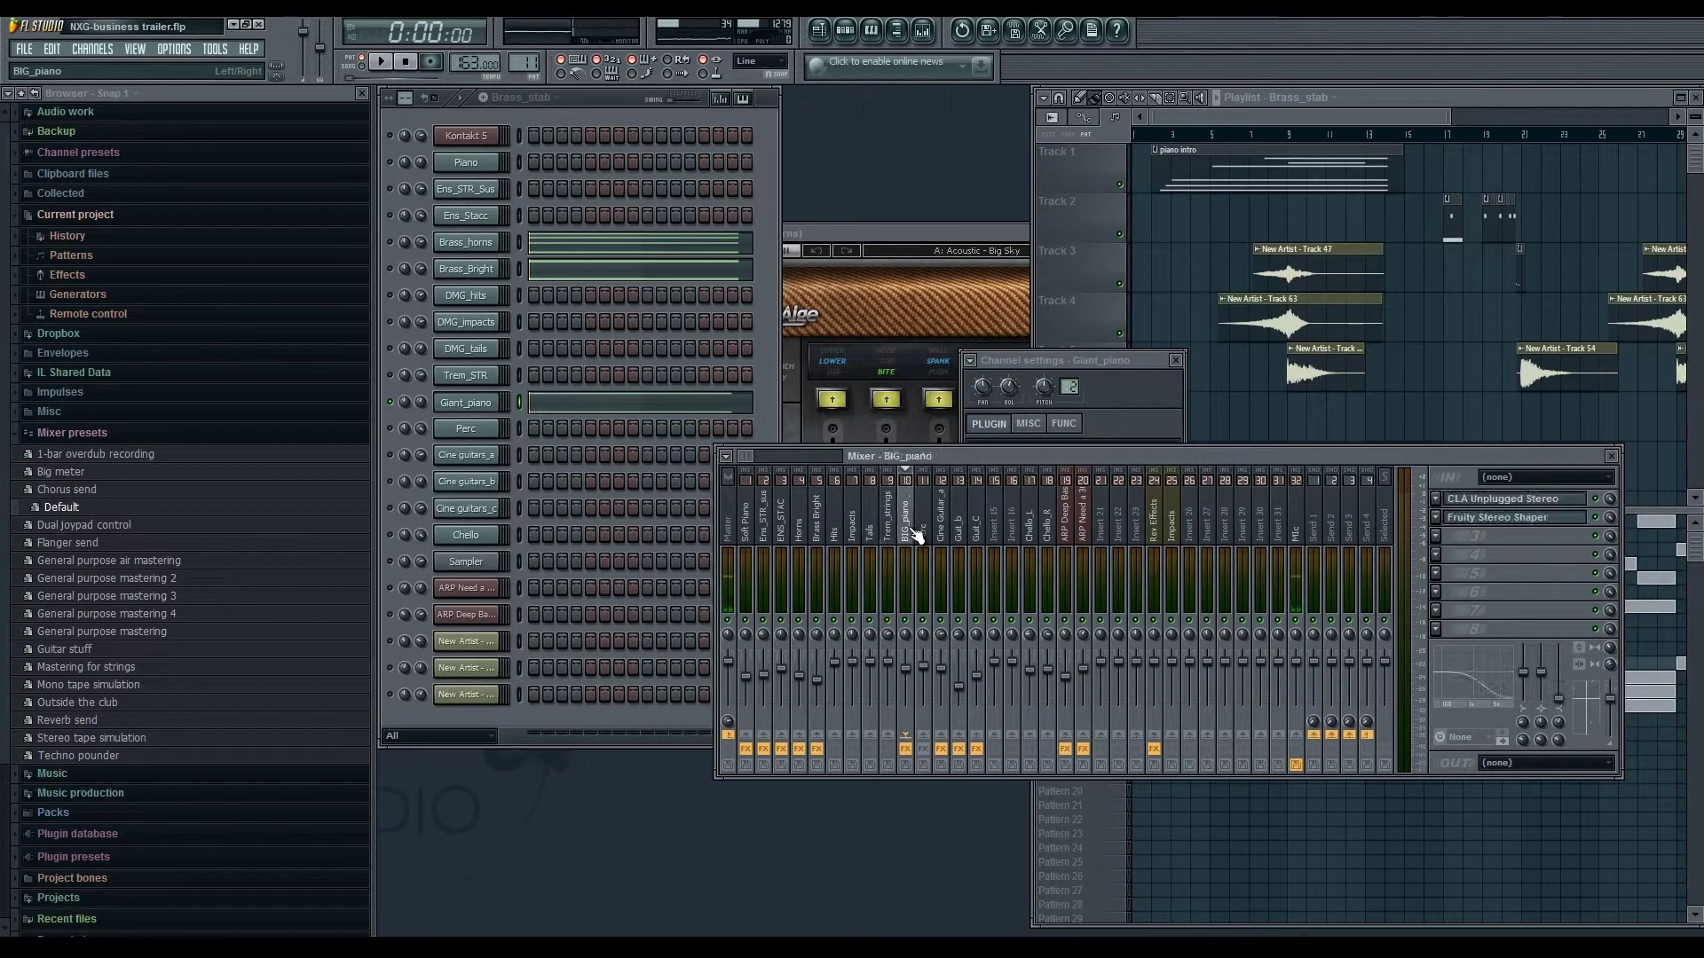
click(1526, 499)
click(1537, 519)
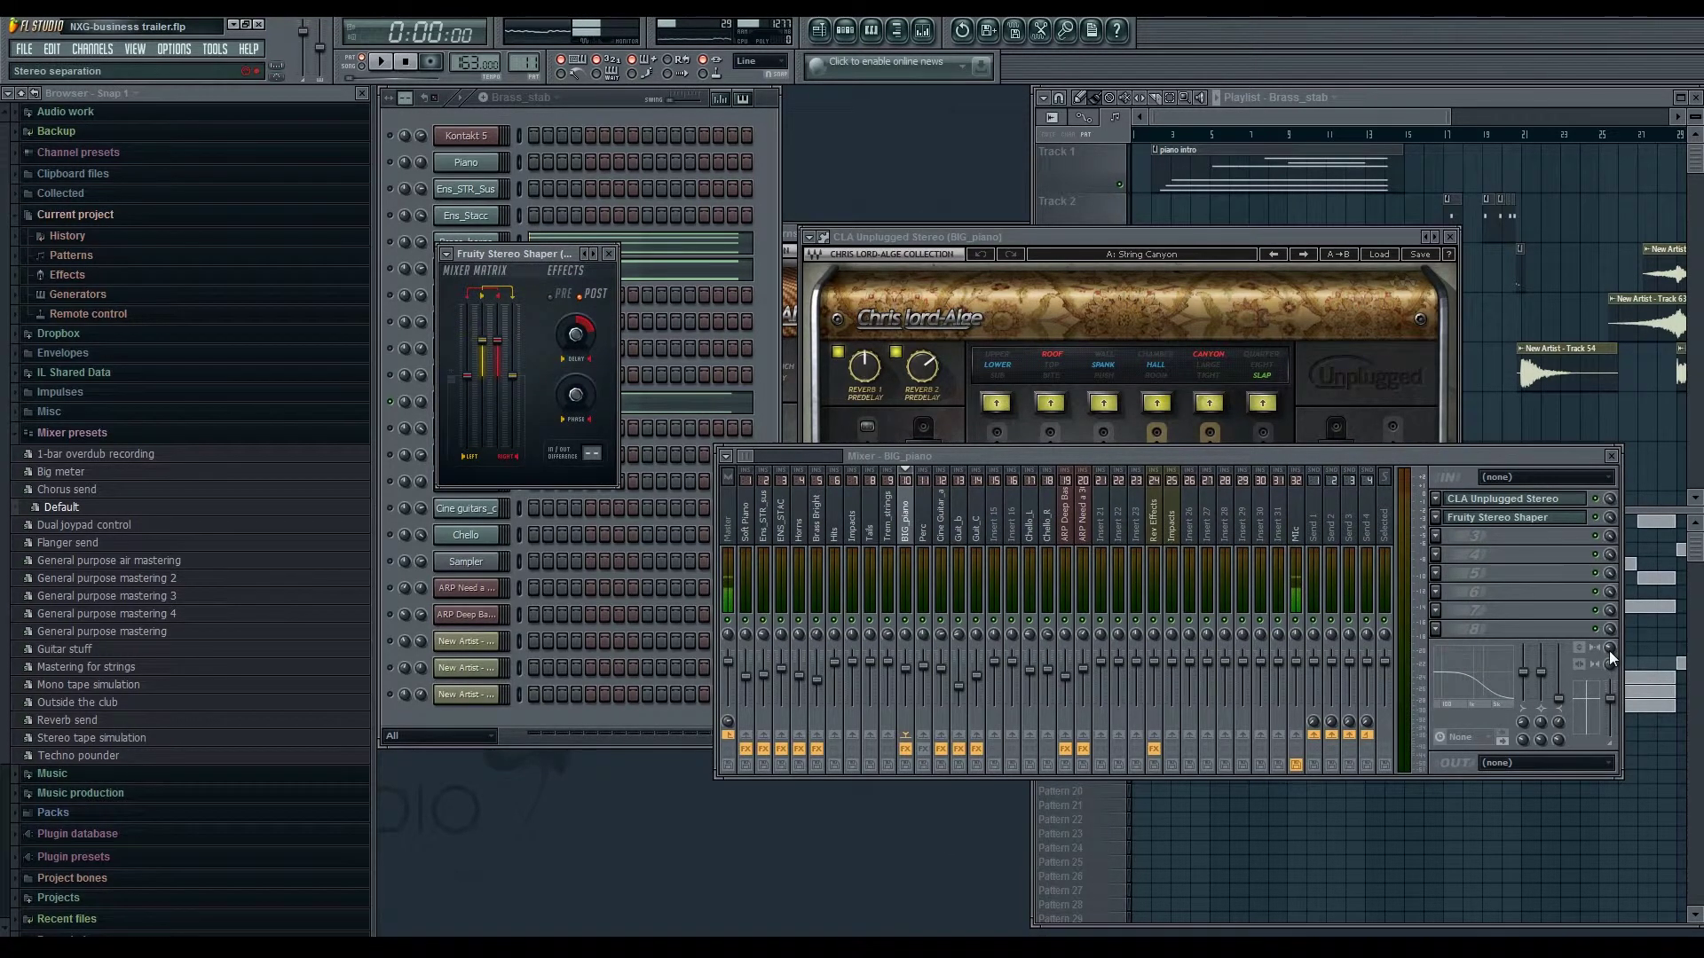
click(608, 255)
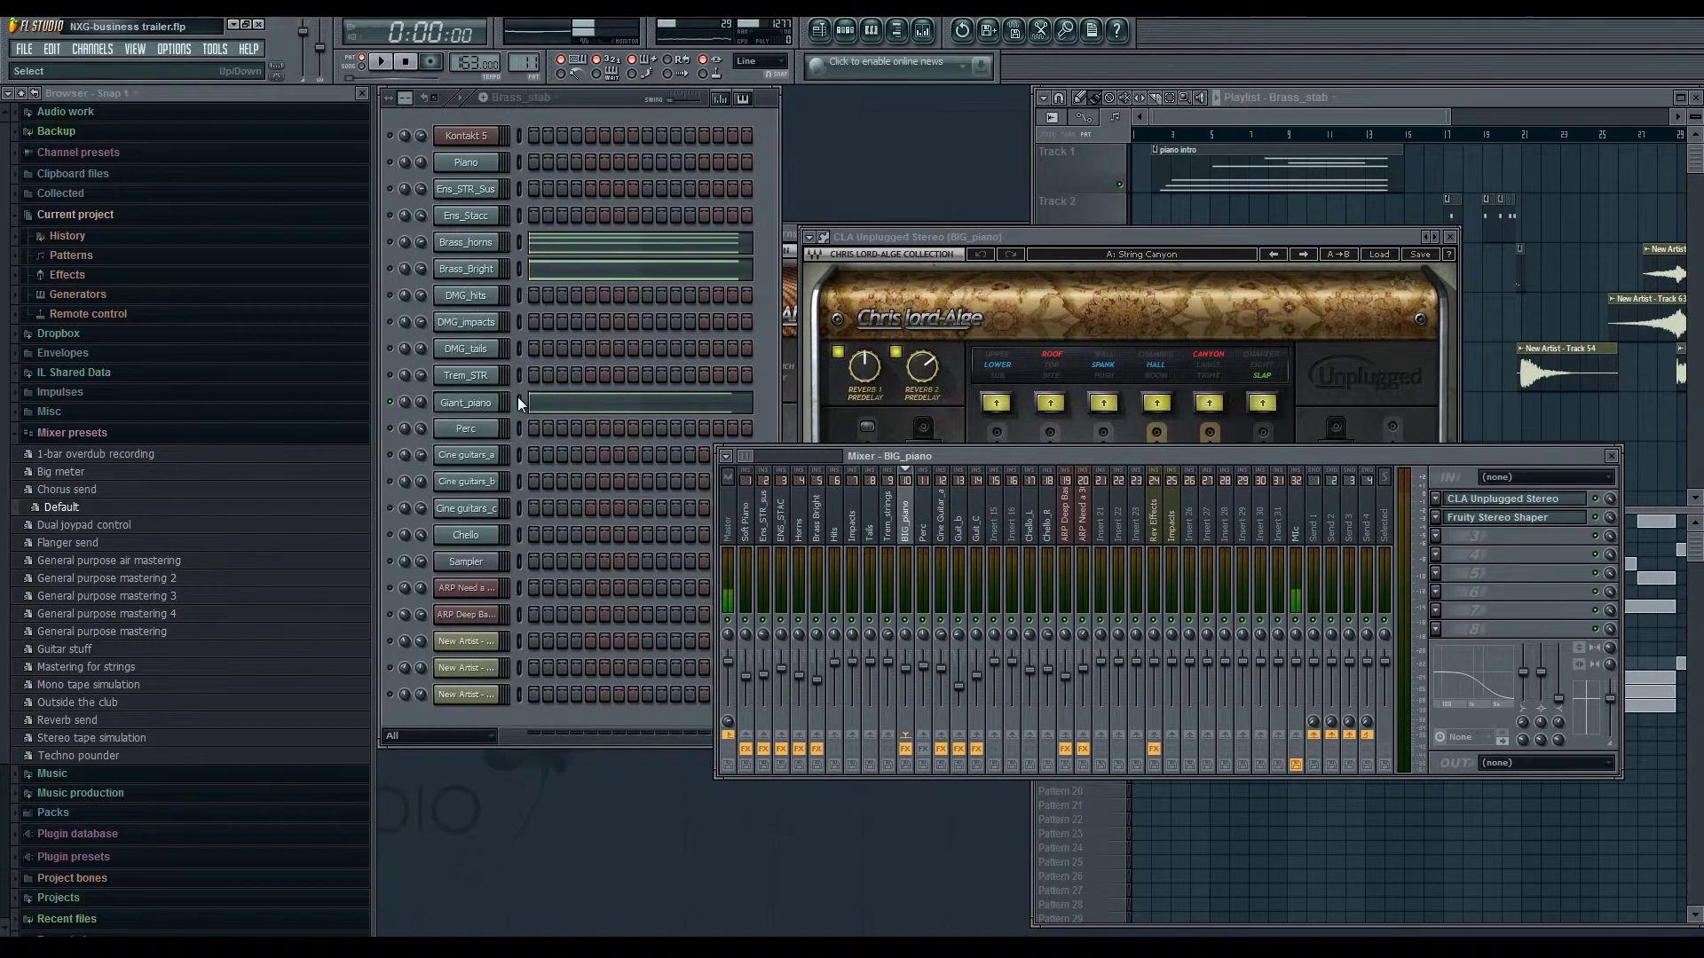
click(520, 403)
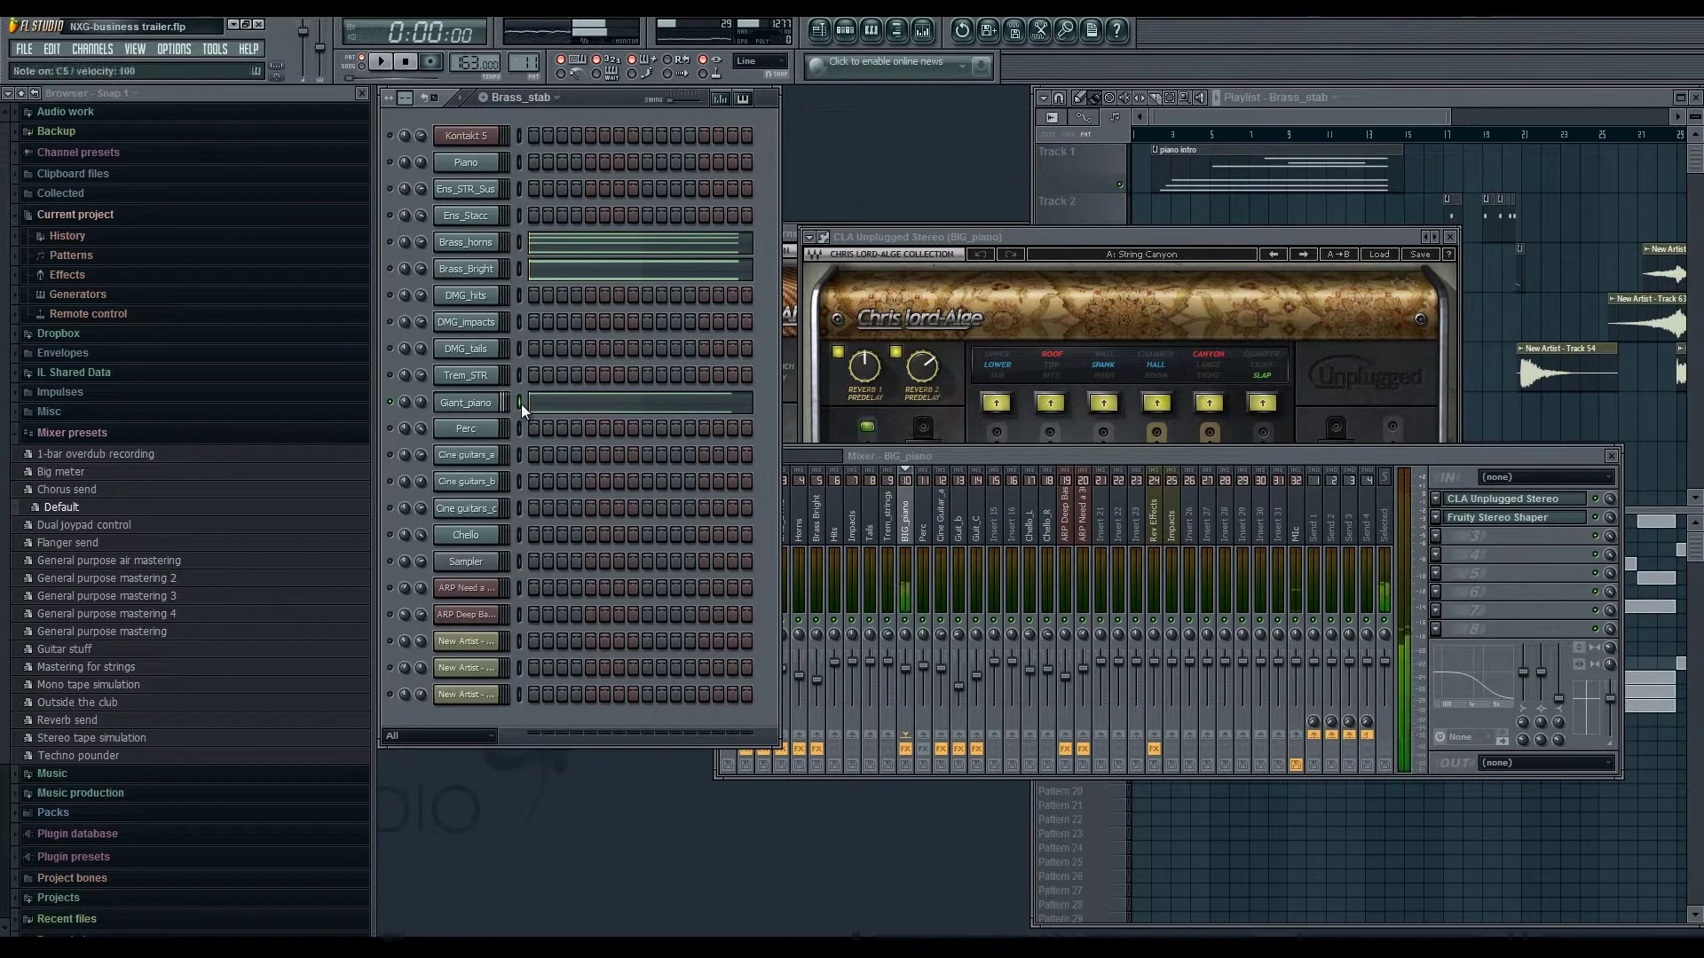
key(space)
key(space)
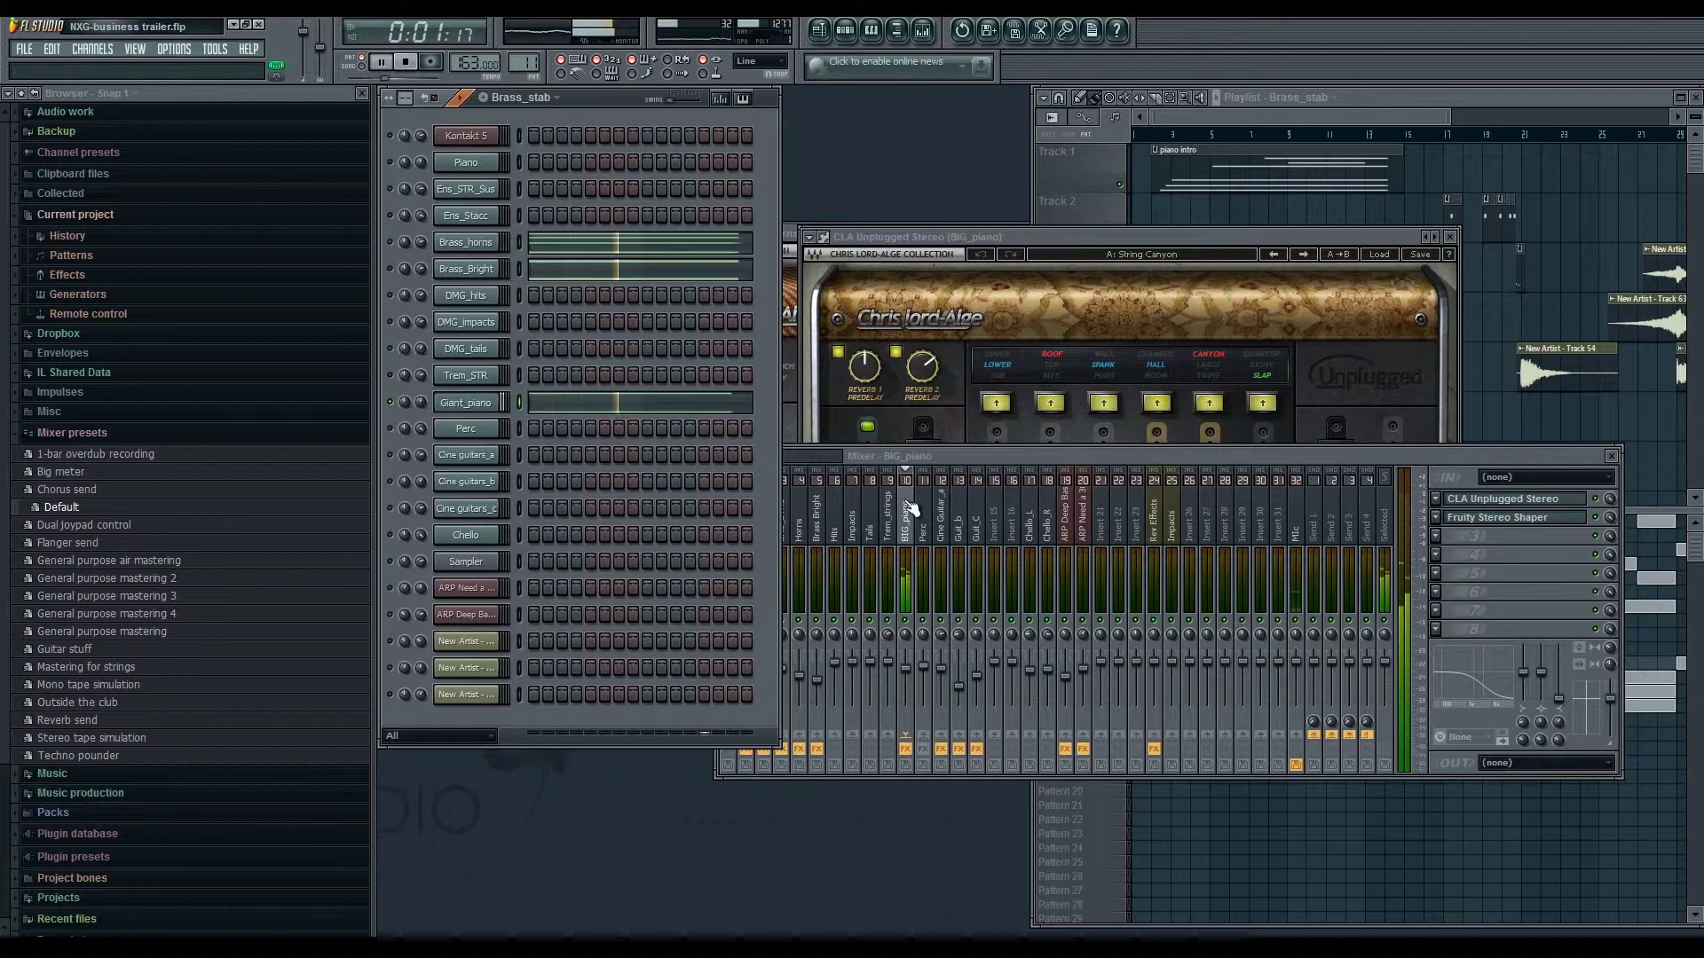
click(936, 537)
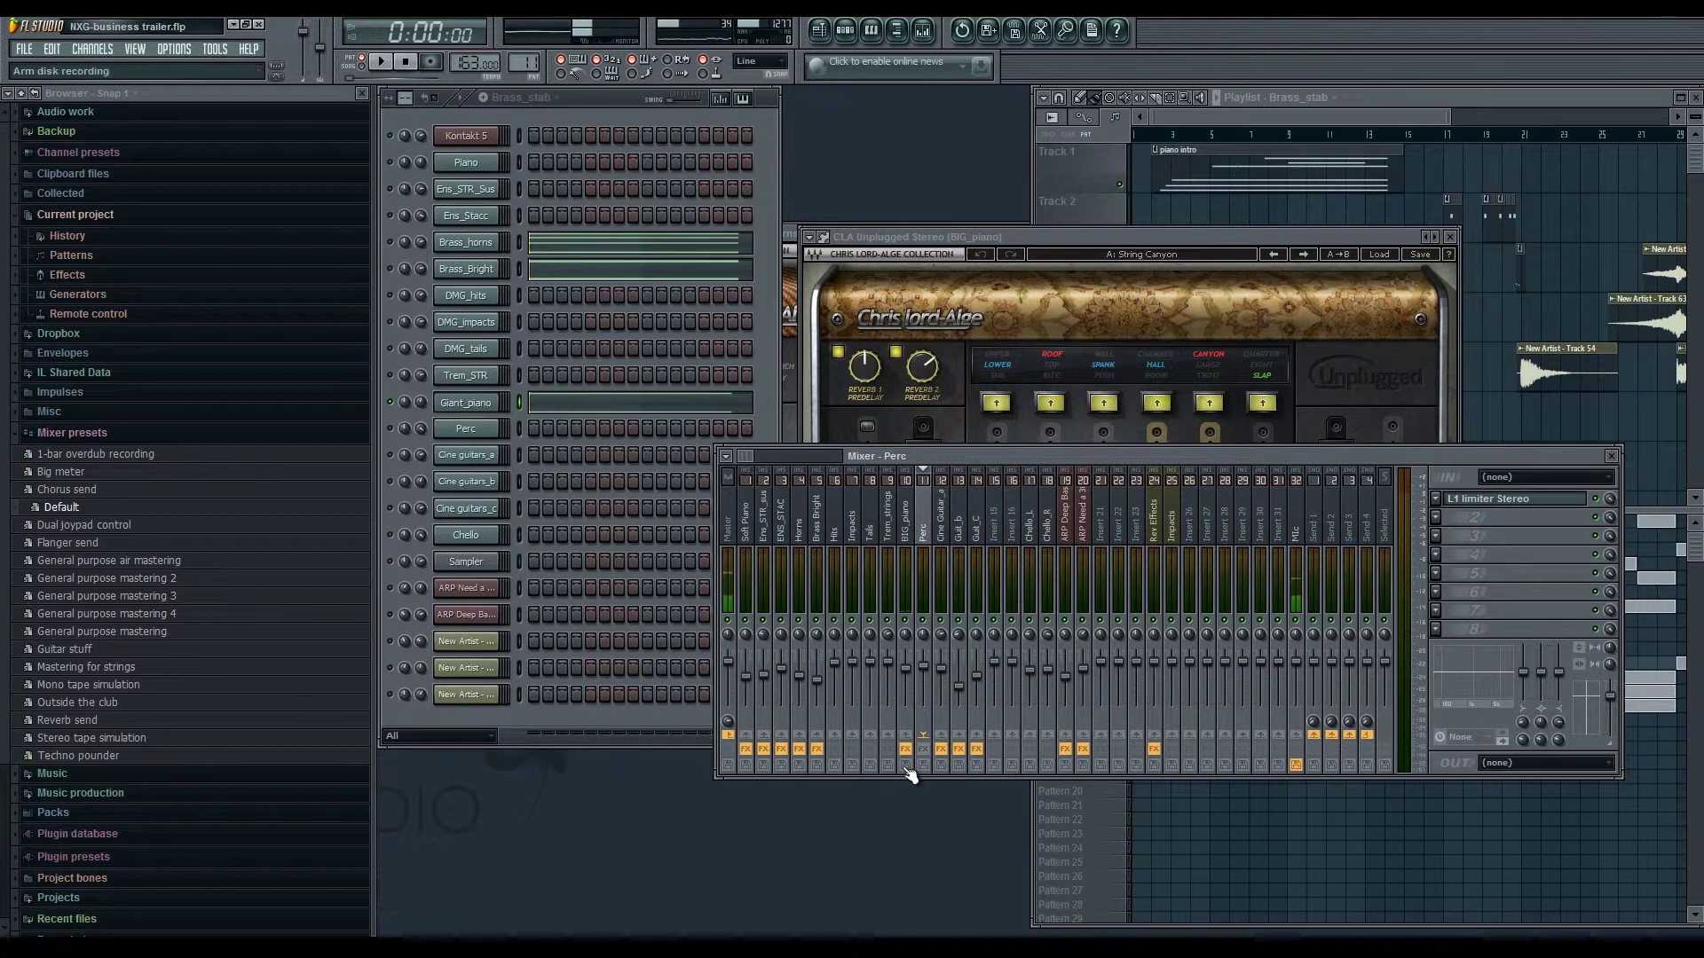
- Close the mixer, CLA Unplugged and channel settings windows, and select the Beat 1 pattern
click(1611, 457)
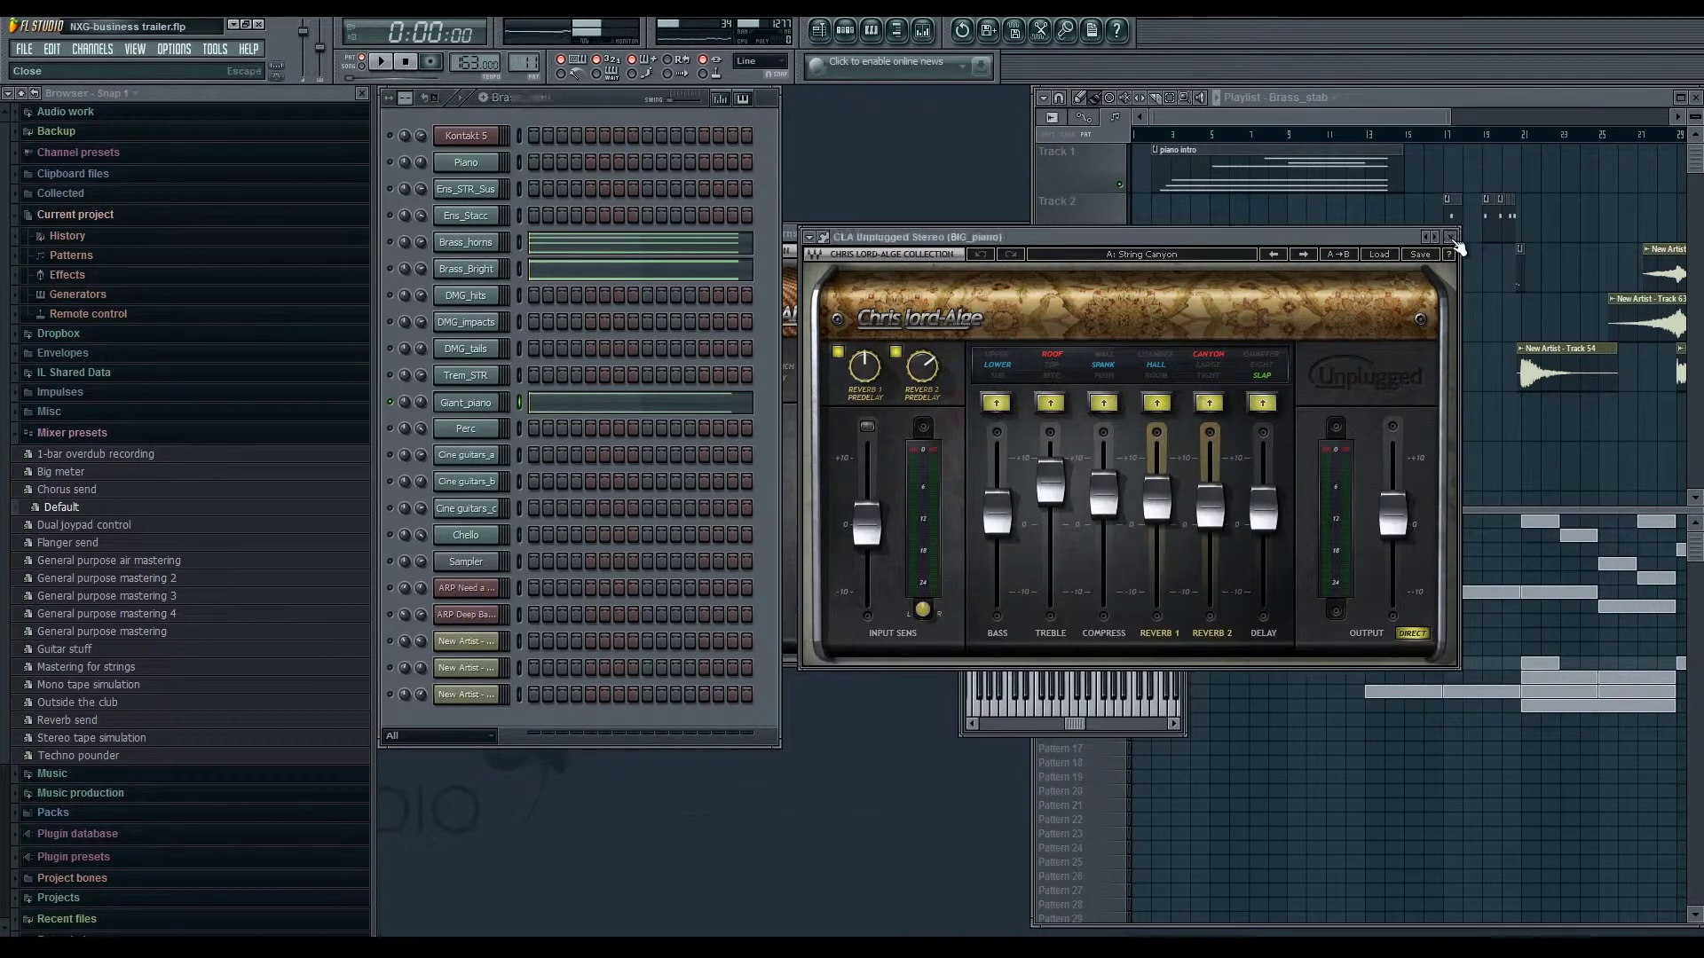
click(1450, 238)
click(1185, 358)
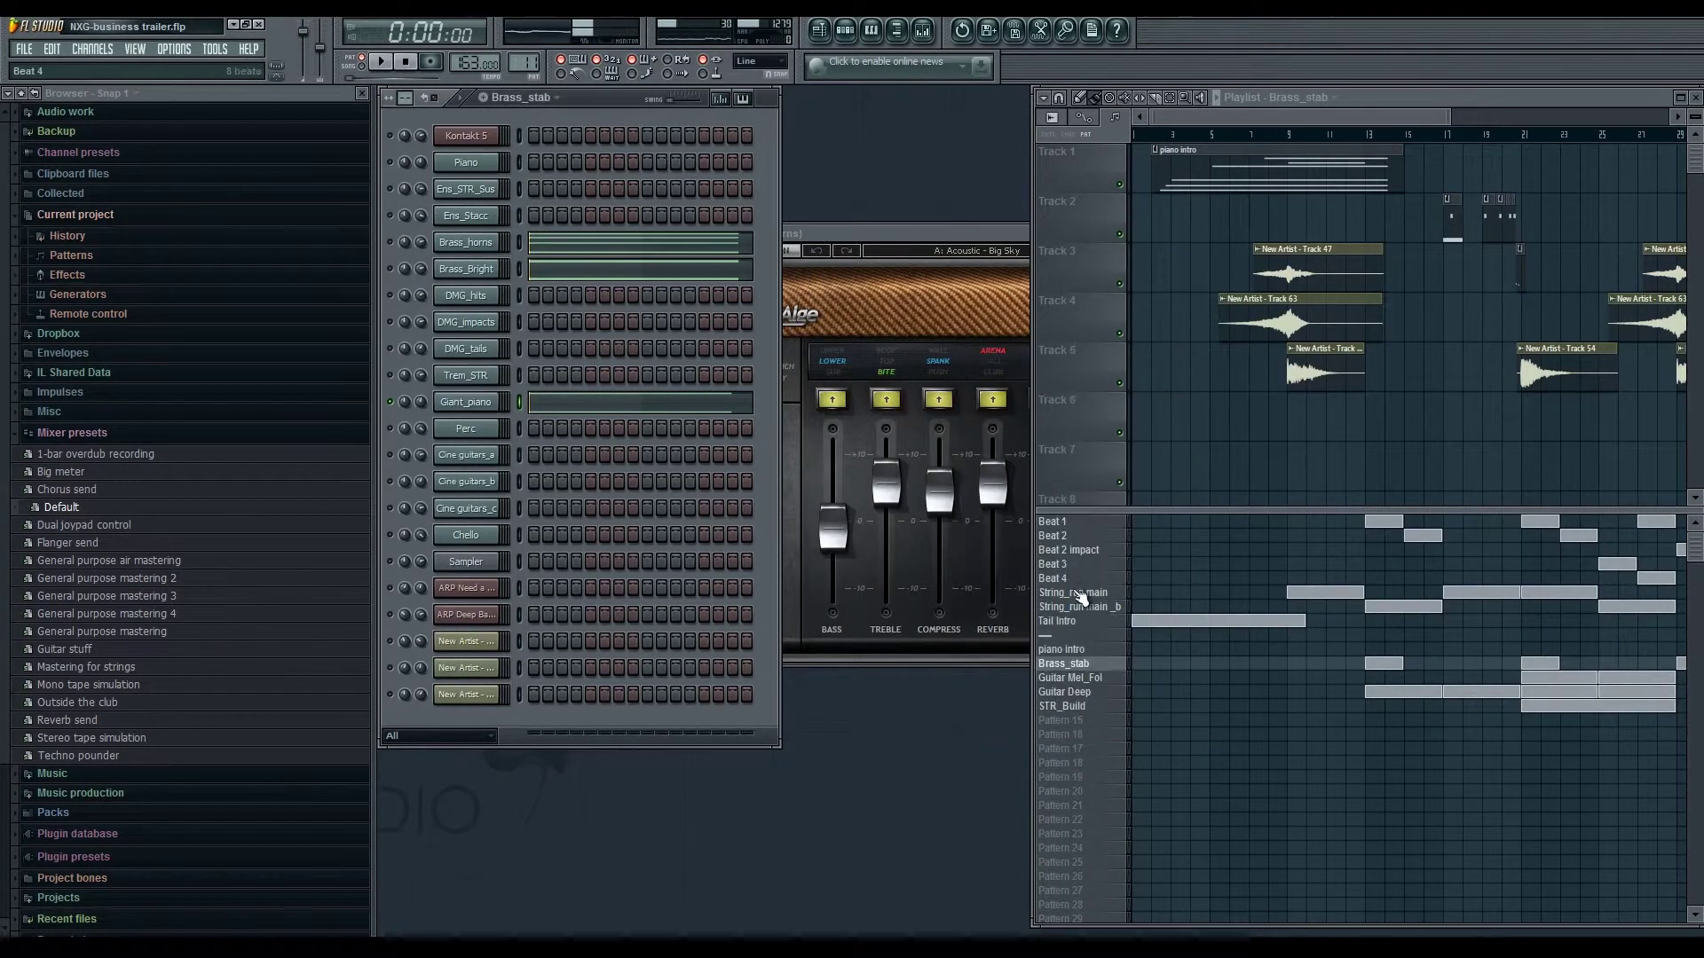
click(1056, 522)
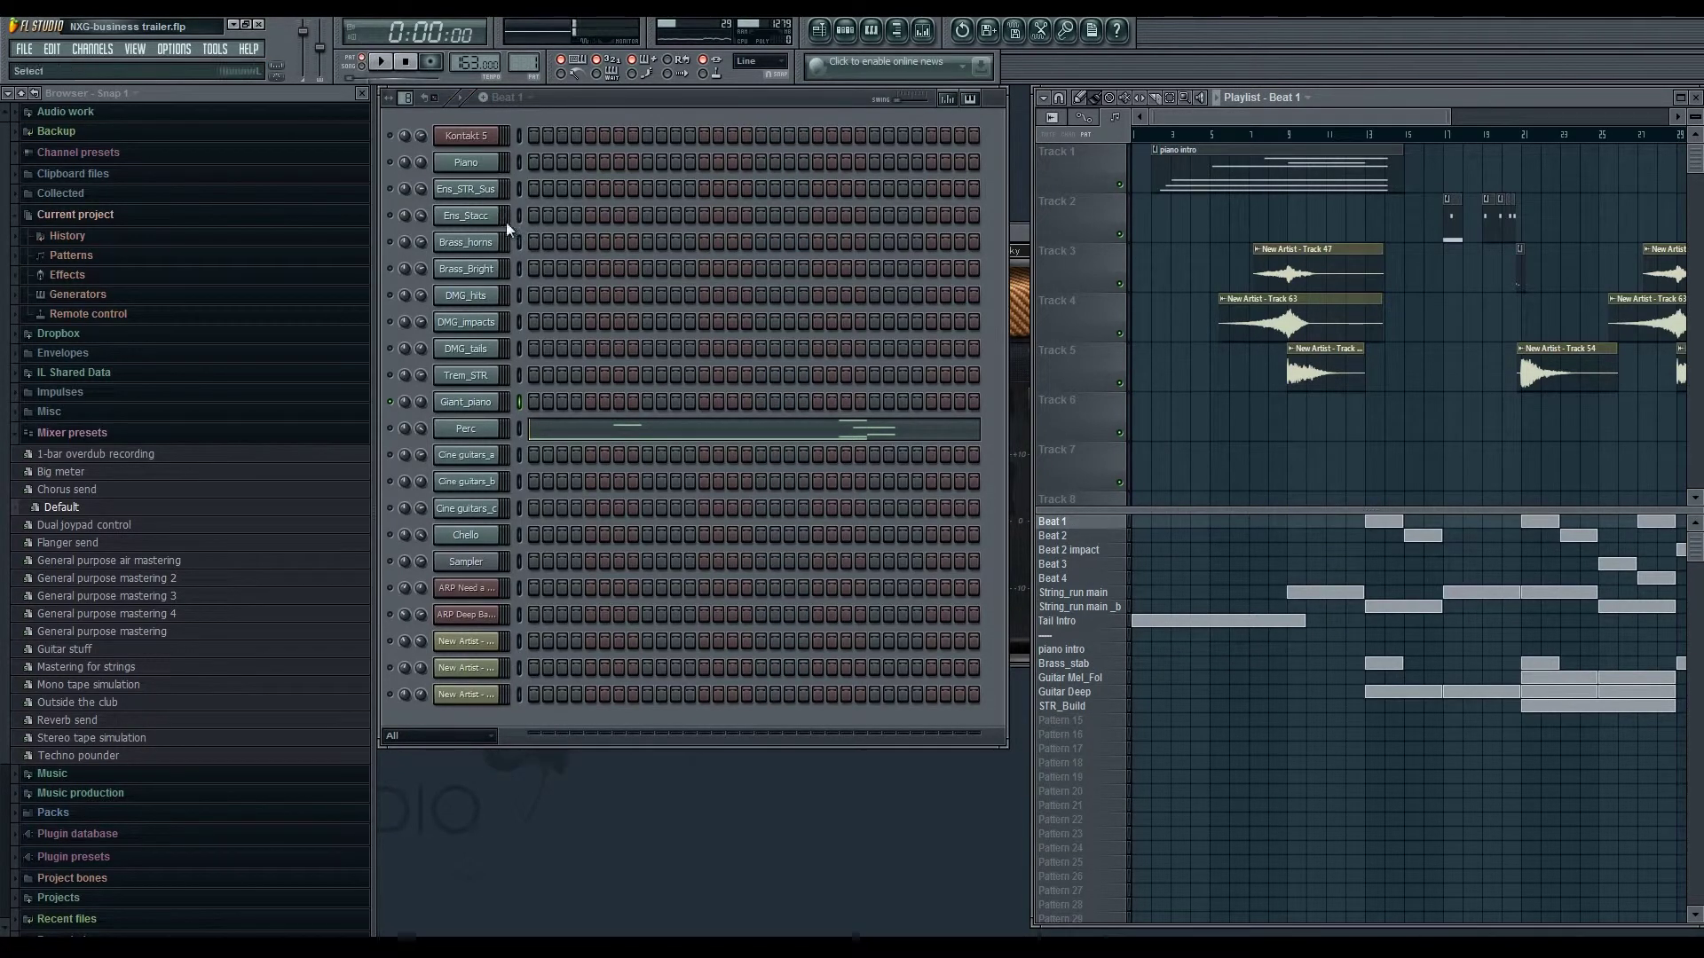
- Open Kontakt 5, scroll past the Damage percussion, and play Beat 1 briefly
click(466, 136)
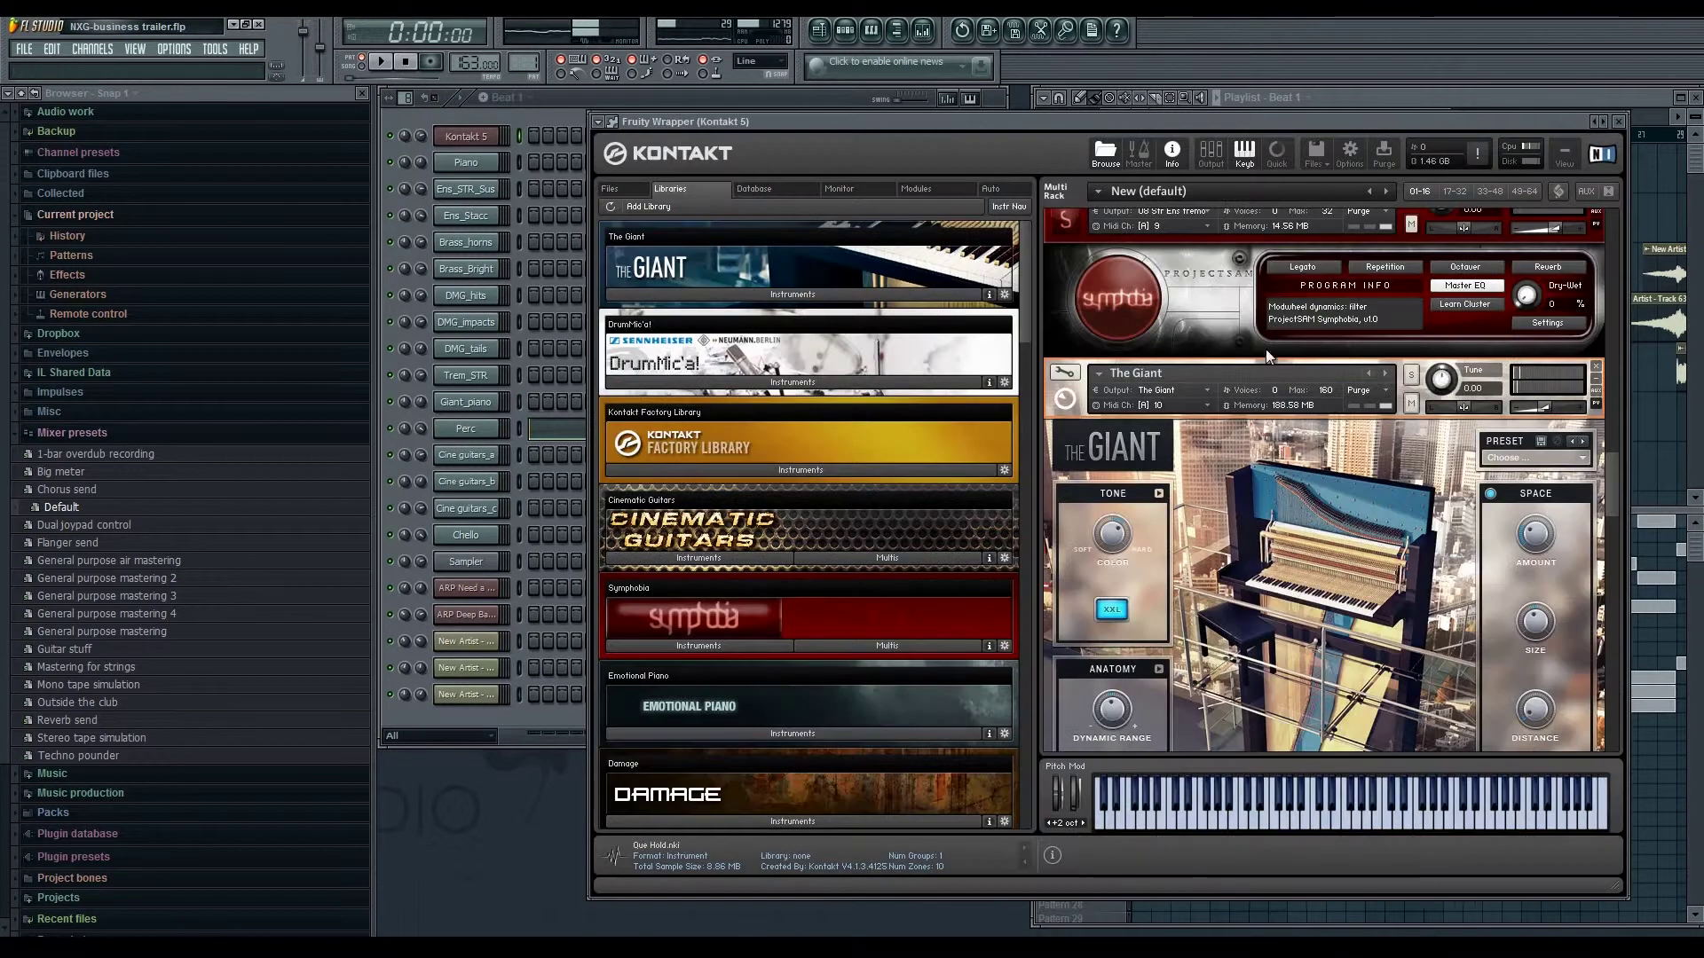
drag(1610, 477, 1613, 550)
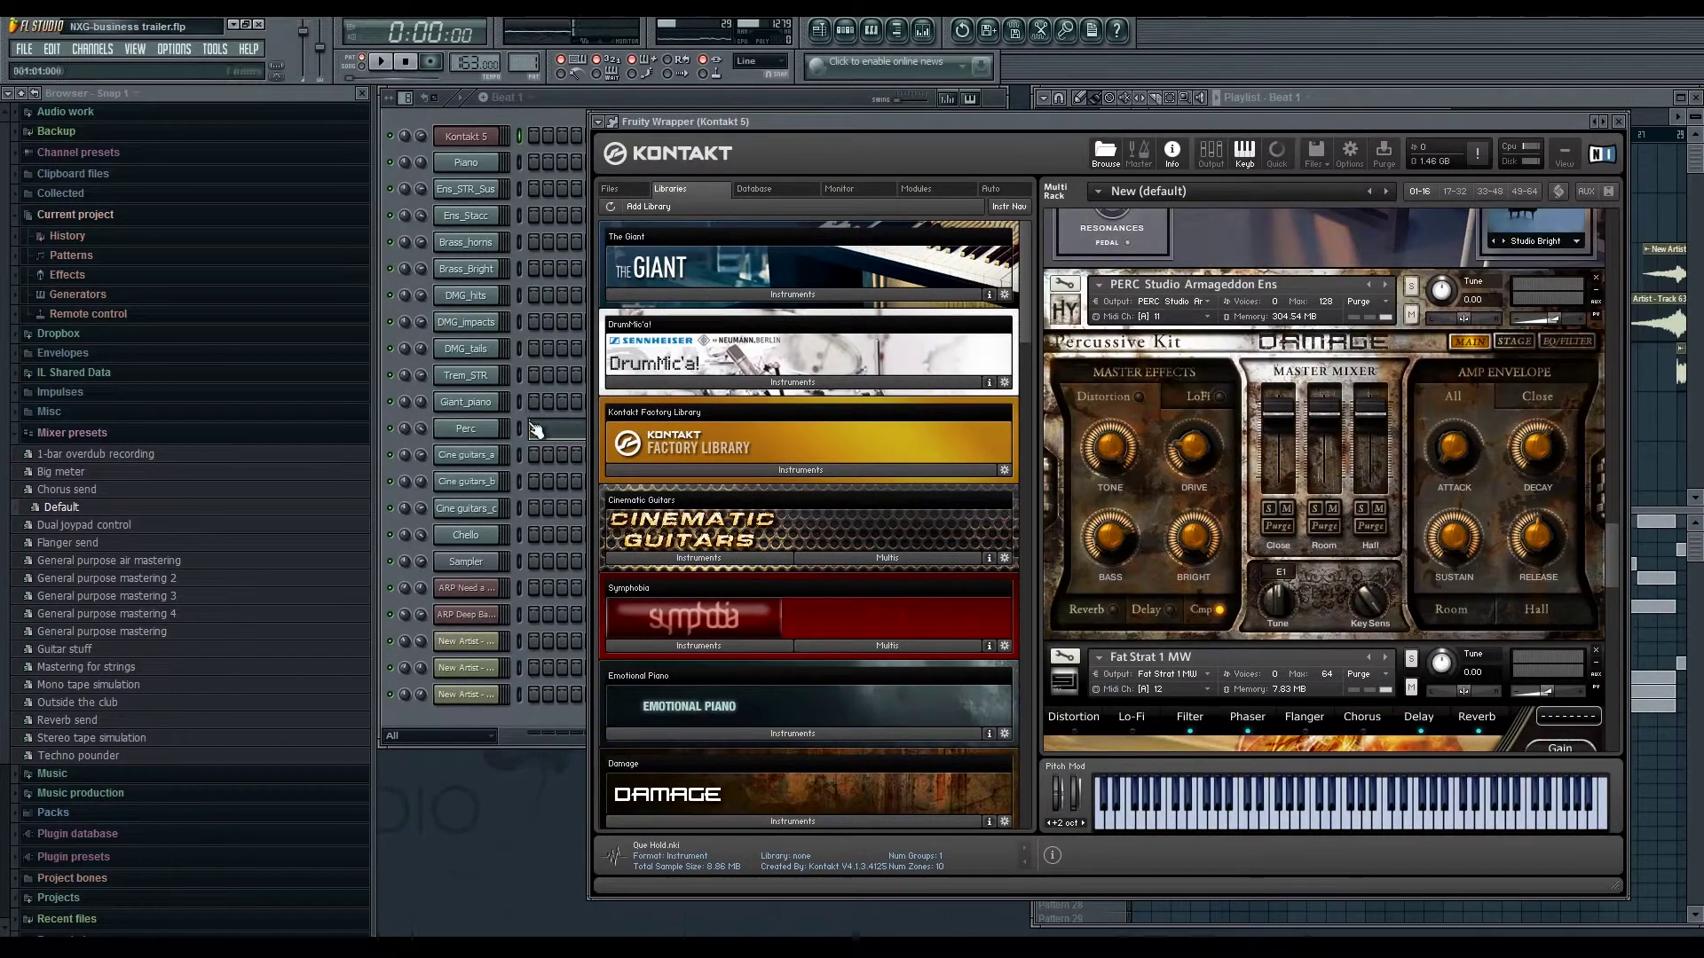
key(space)
click(566, 99)
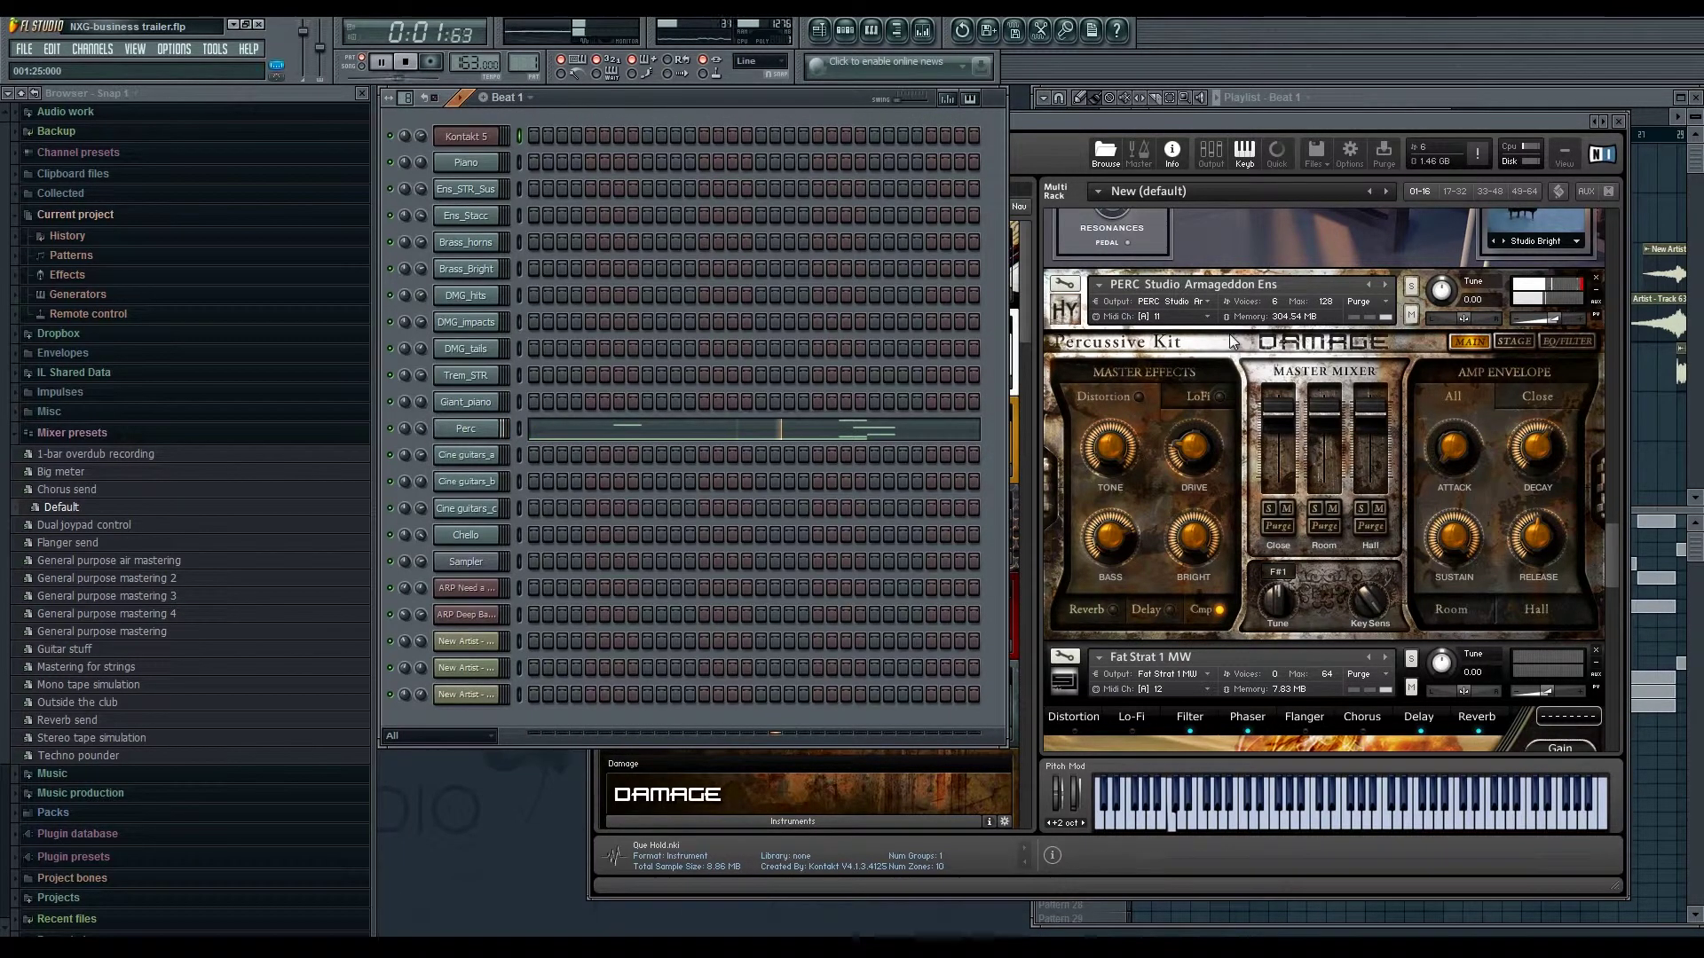
key(space)
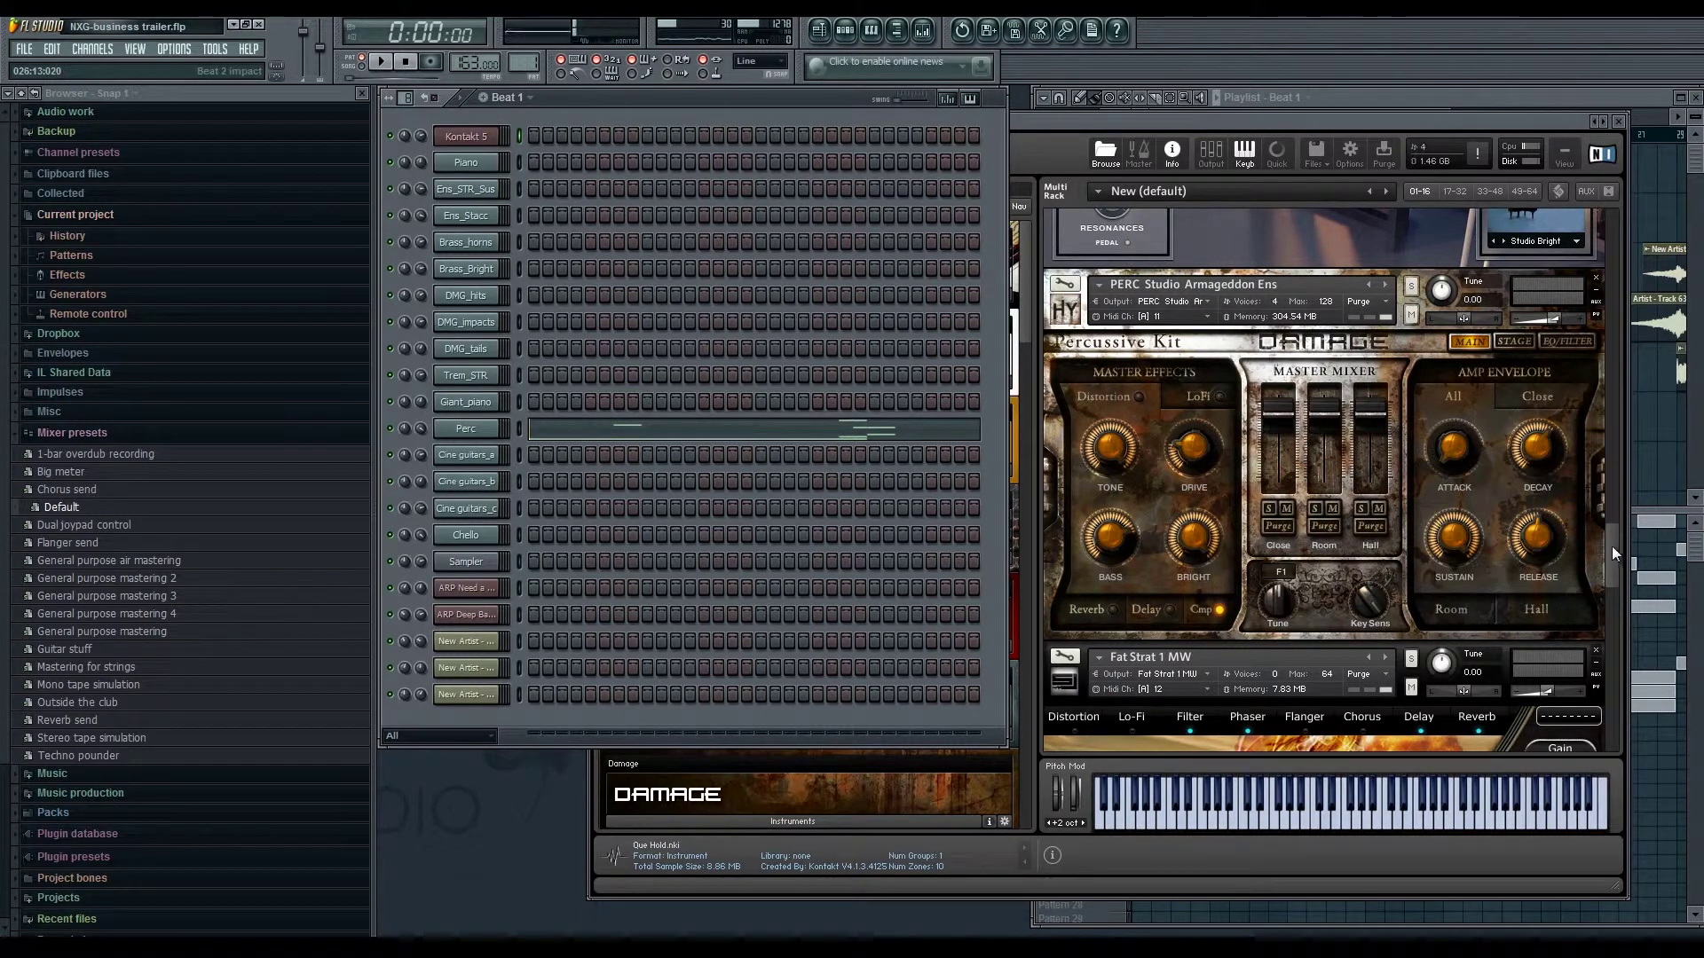
- Select the Cine guitars_a and Cine guitars_b channels and scroll Kontakt to Cinematic Guitars
drag(1611, 546, 1632, 625)
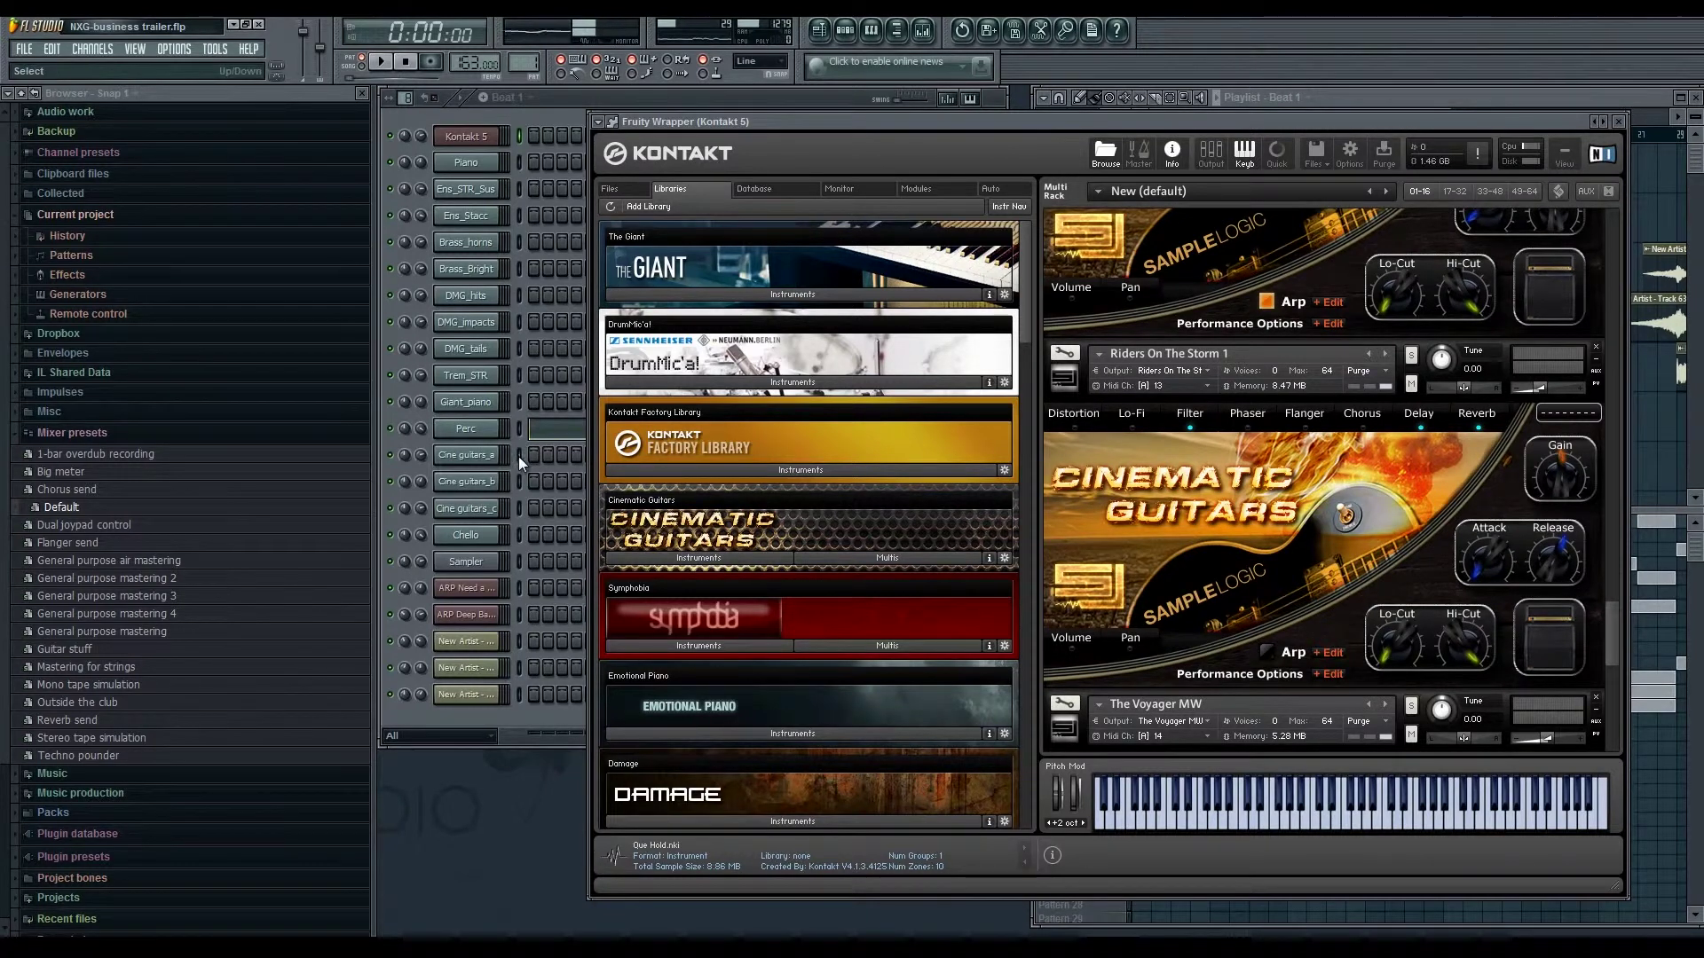
click(518, 456)
click(521, 482)
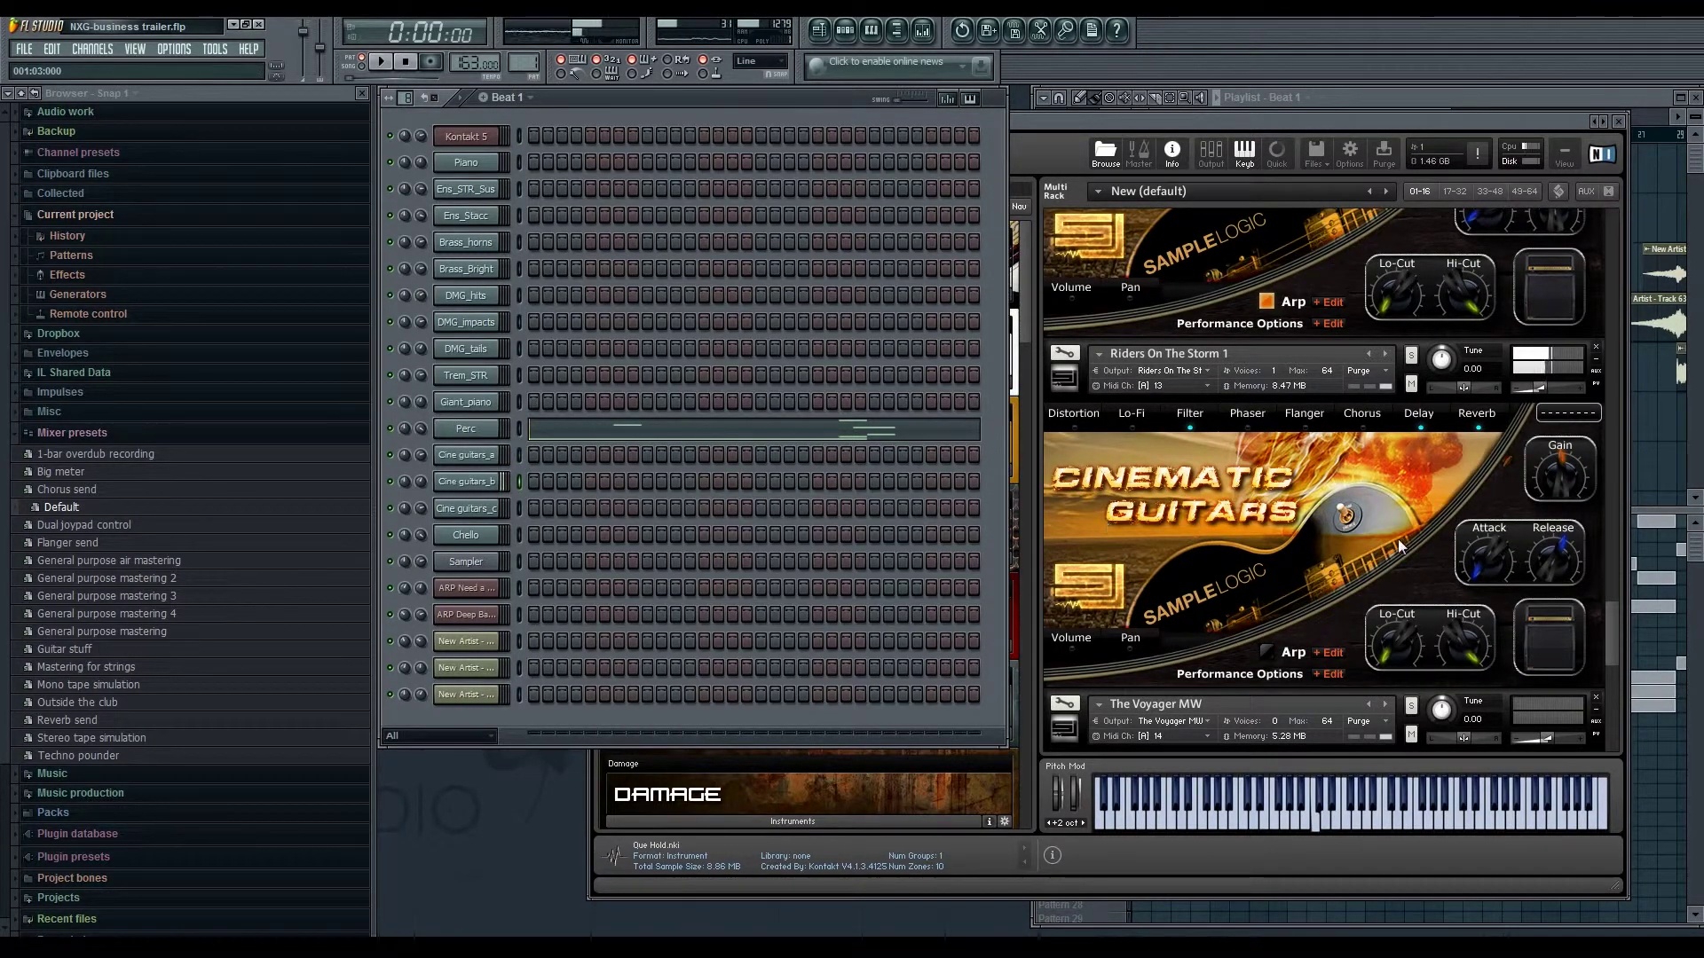
click(1606, 641)
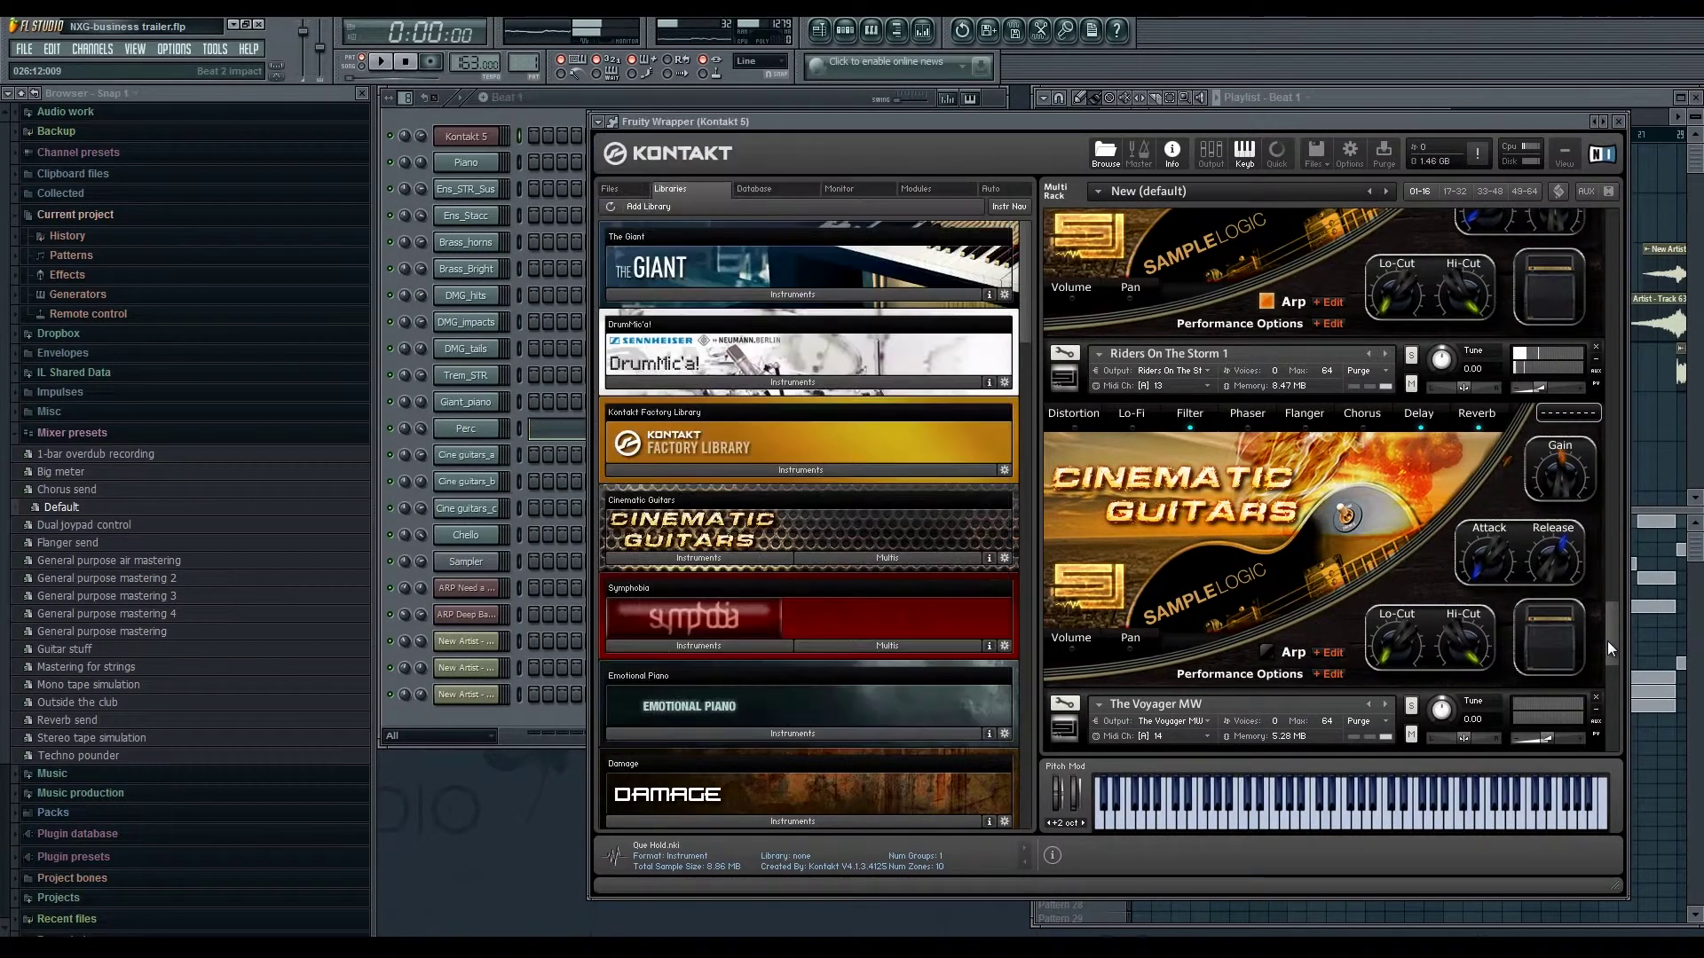
drag(1611, 642, 1615, 590)
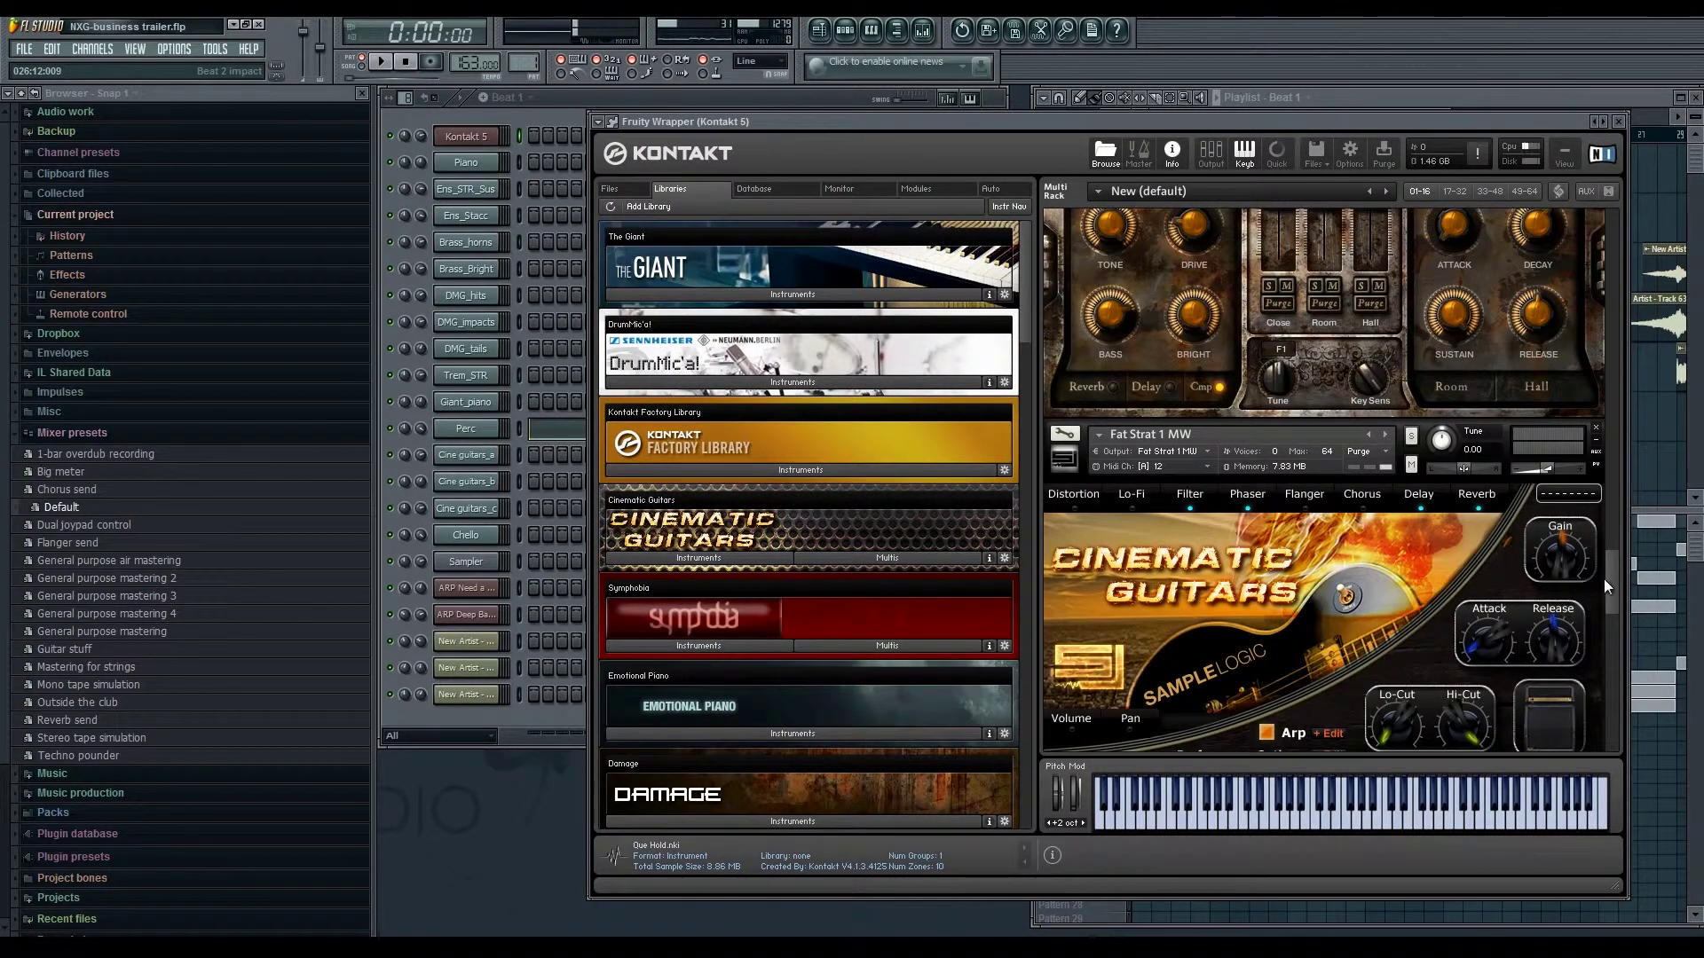
drag(1613, 587, 1609, 638)
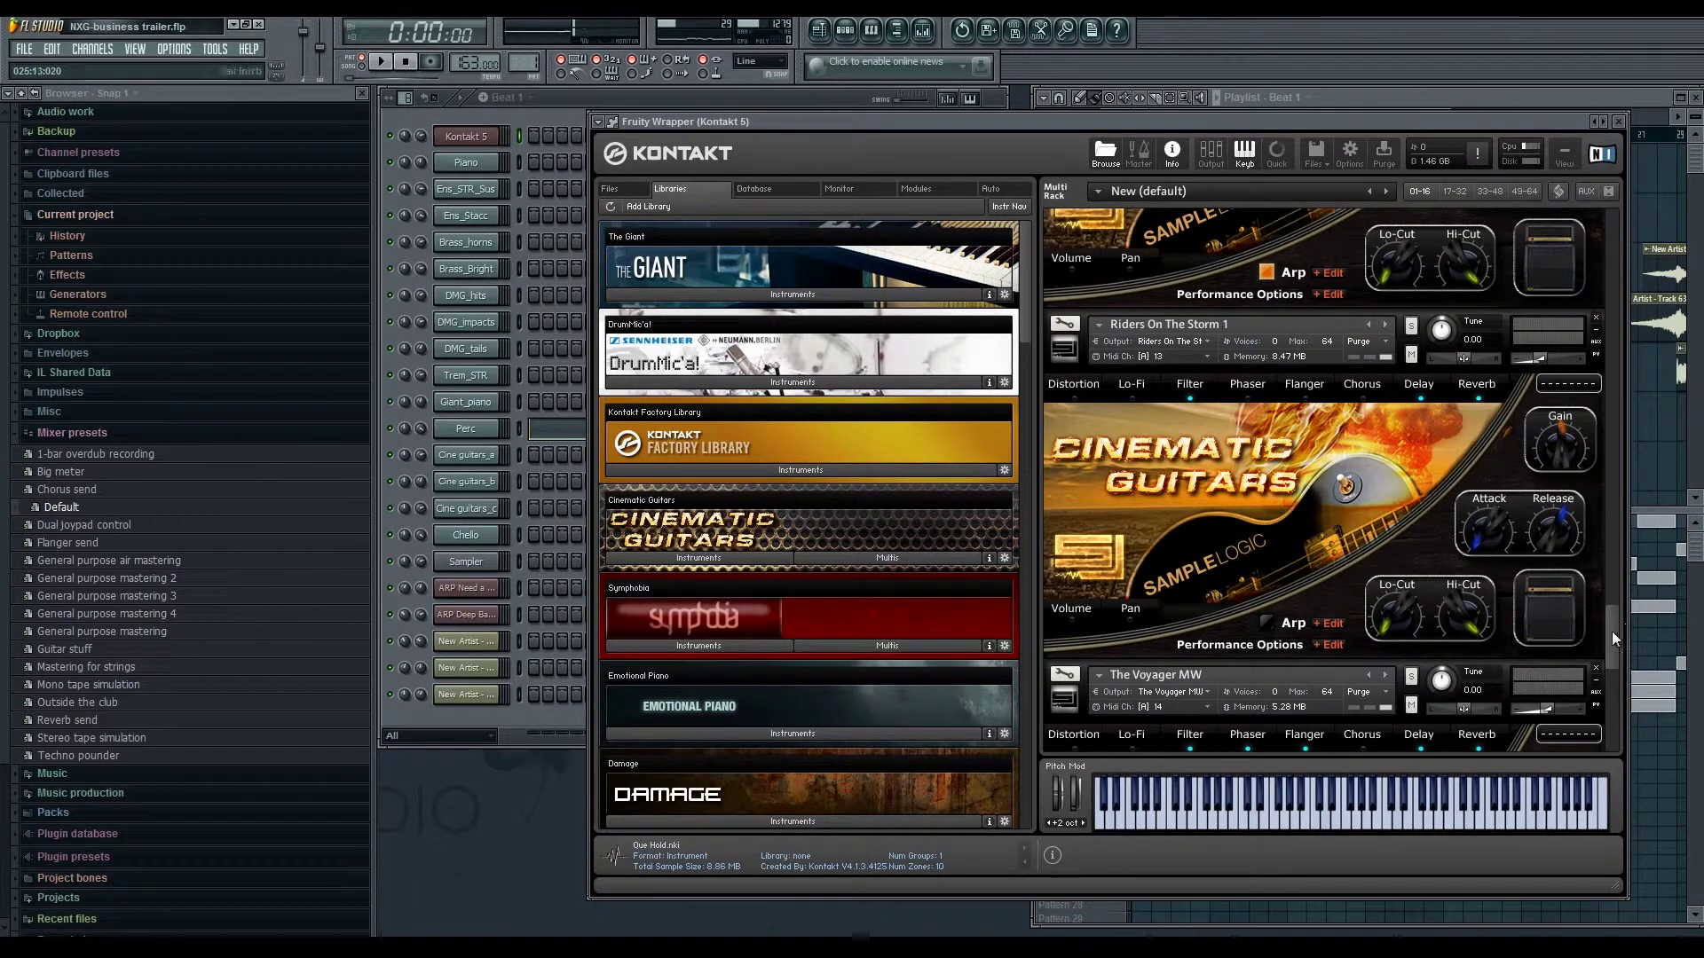
drag(1611, 632, 1610, 727)
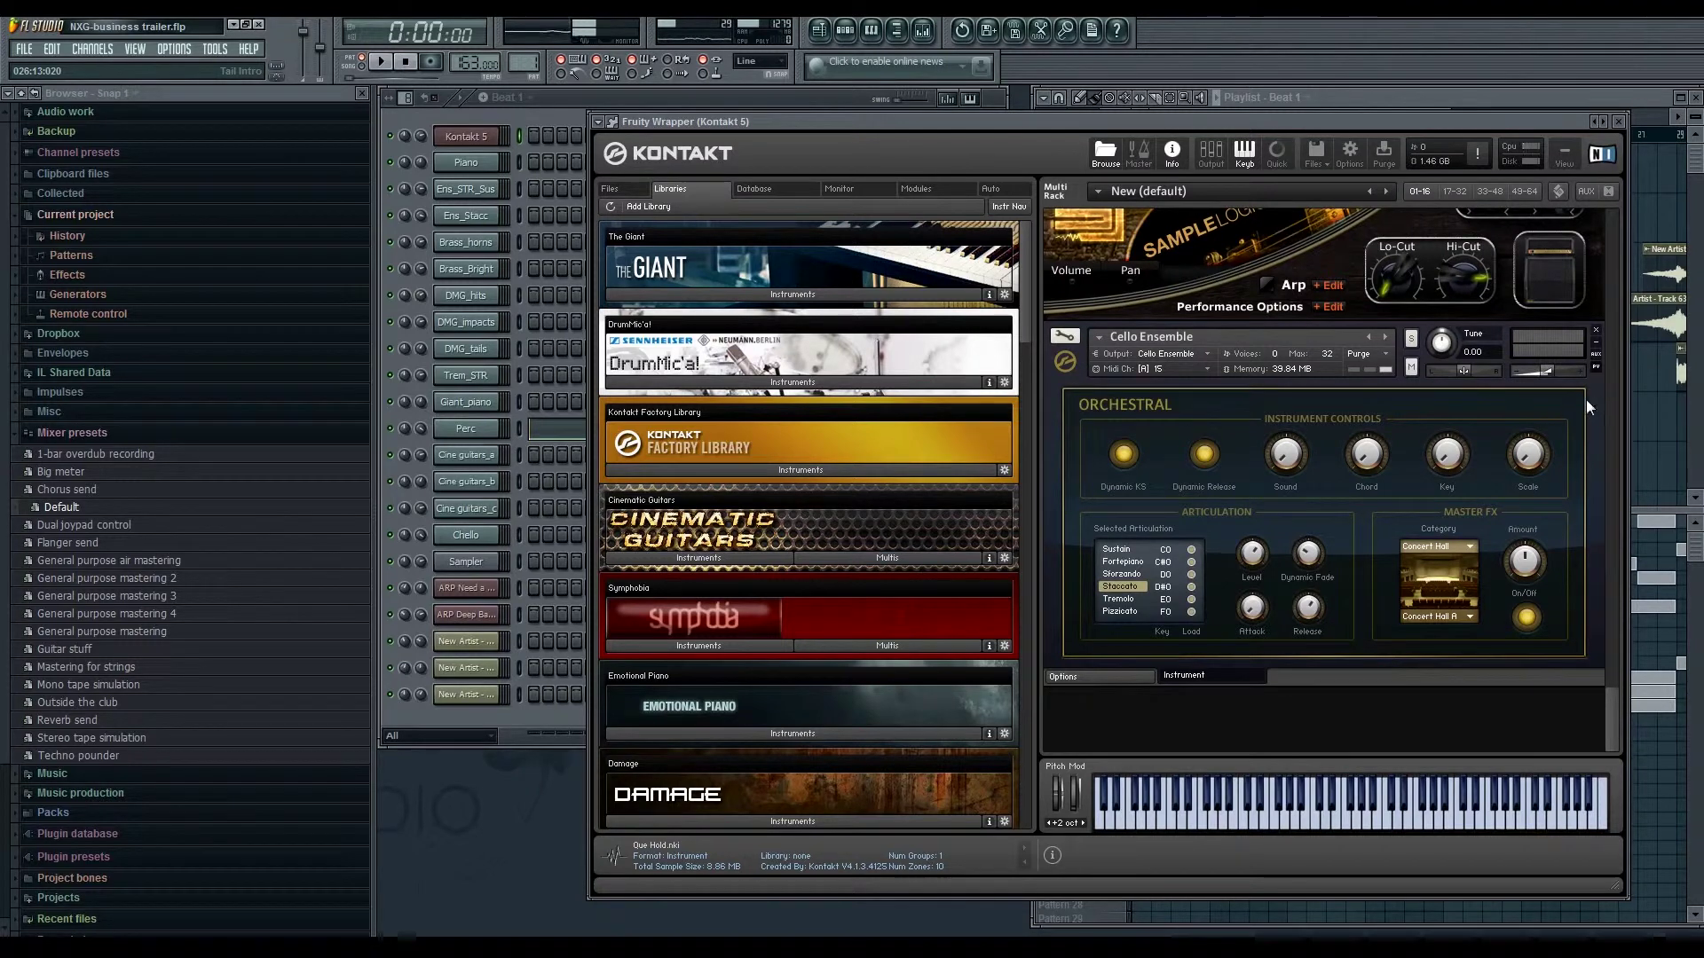
- Play cello notes from D5 up to F5 on the Chello channel
click(522, 535)
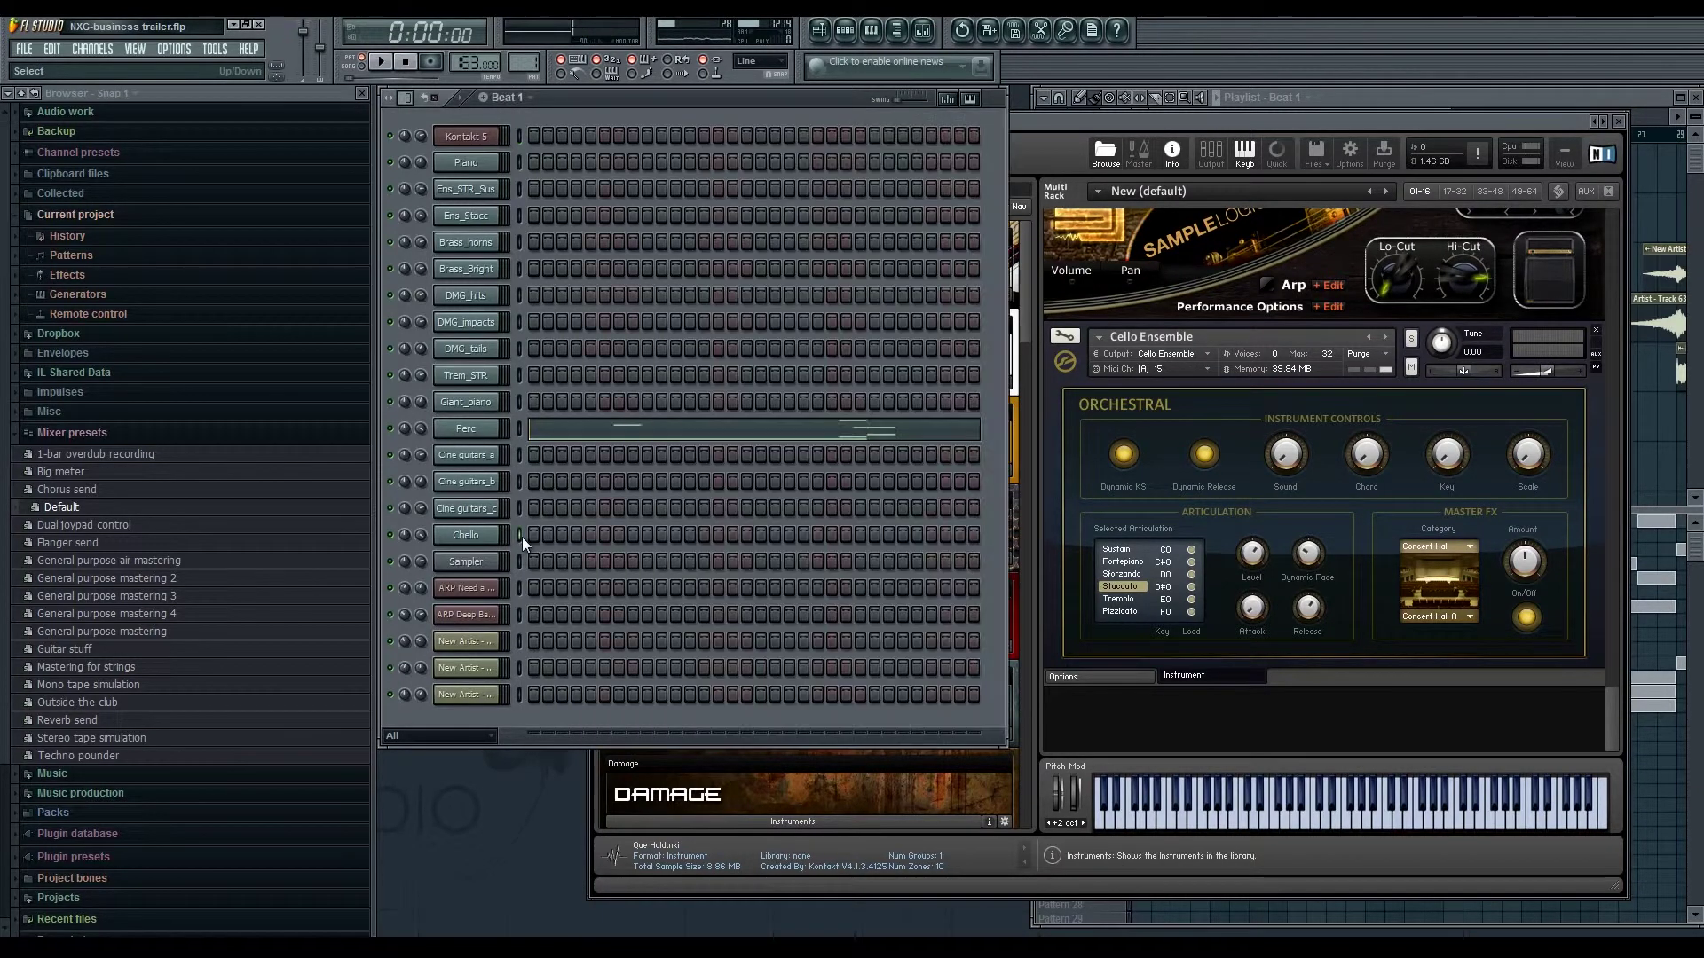
key(x)
key(v)
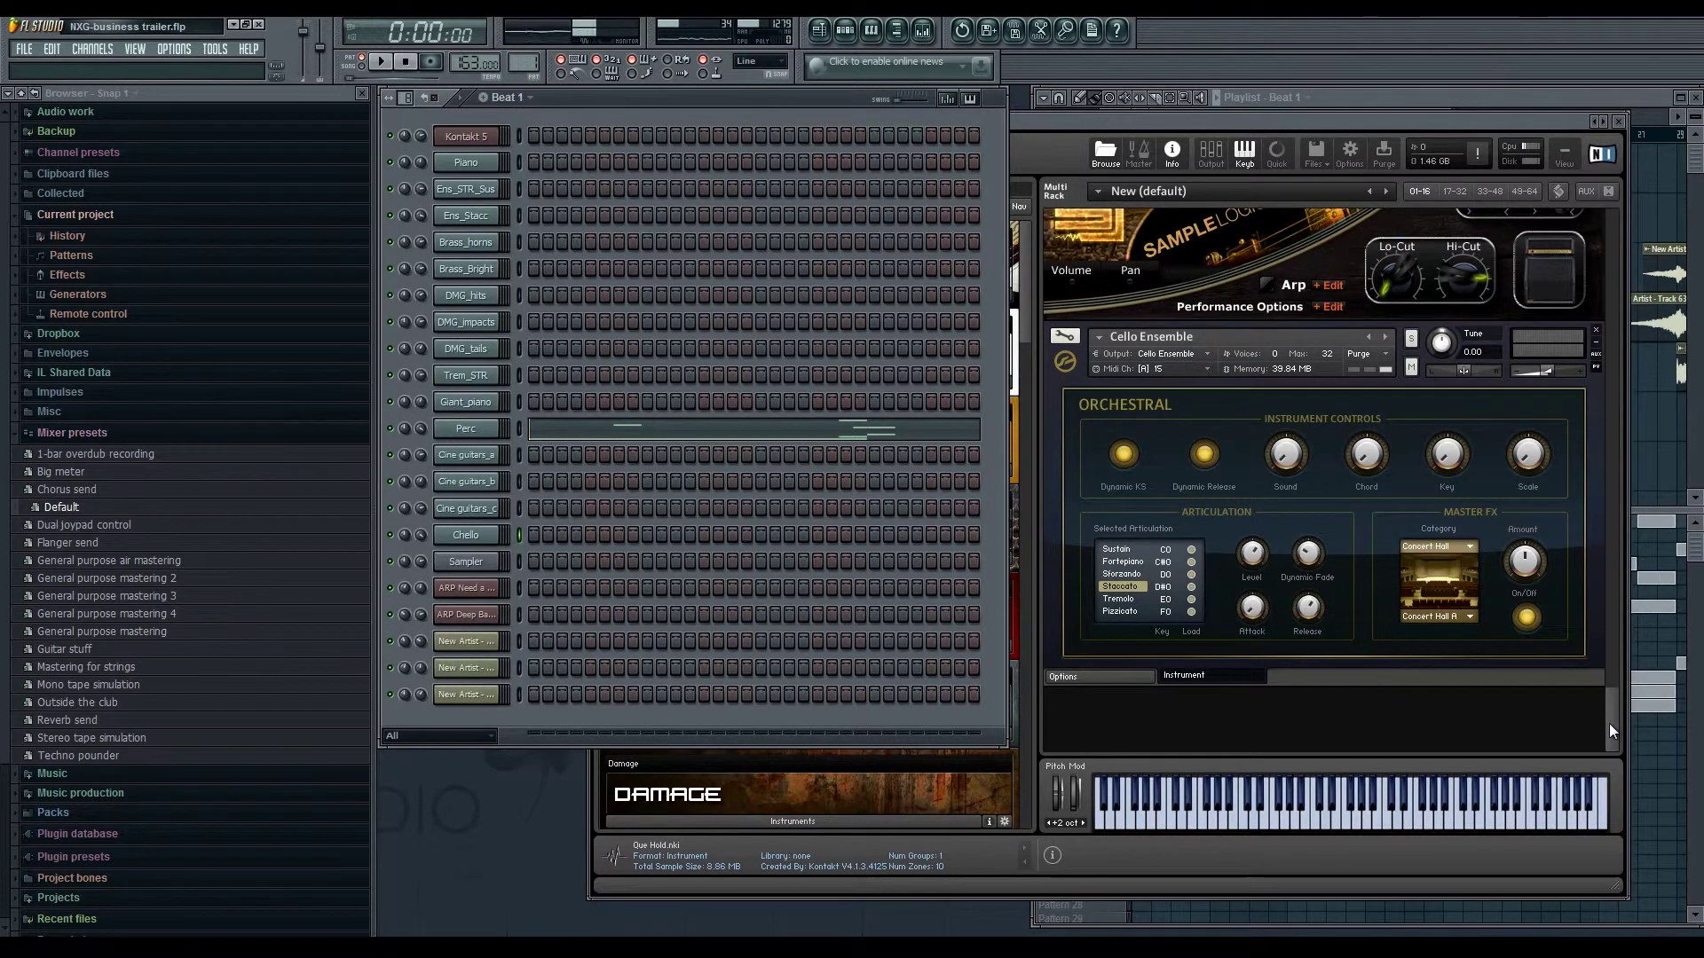
drag(1610, 722, 1599, 704)
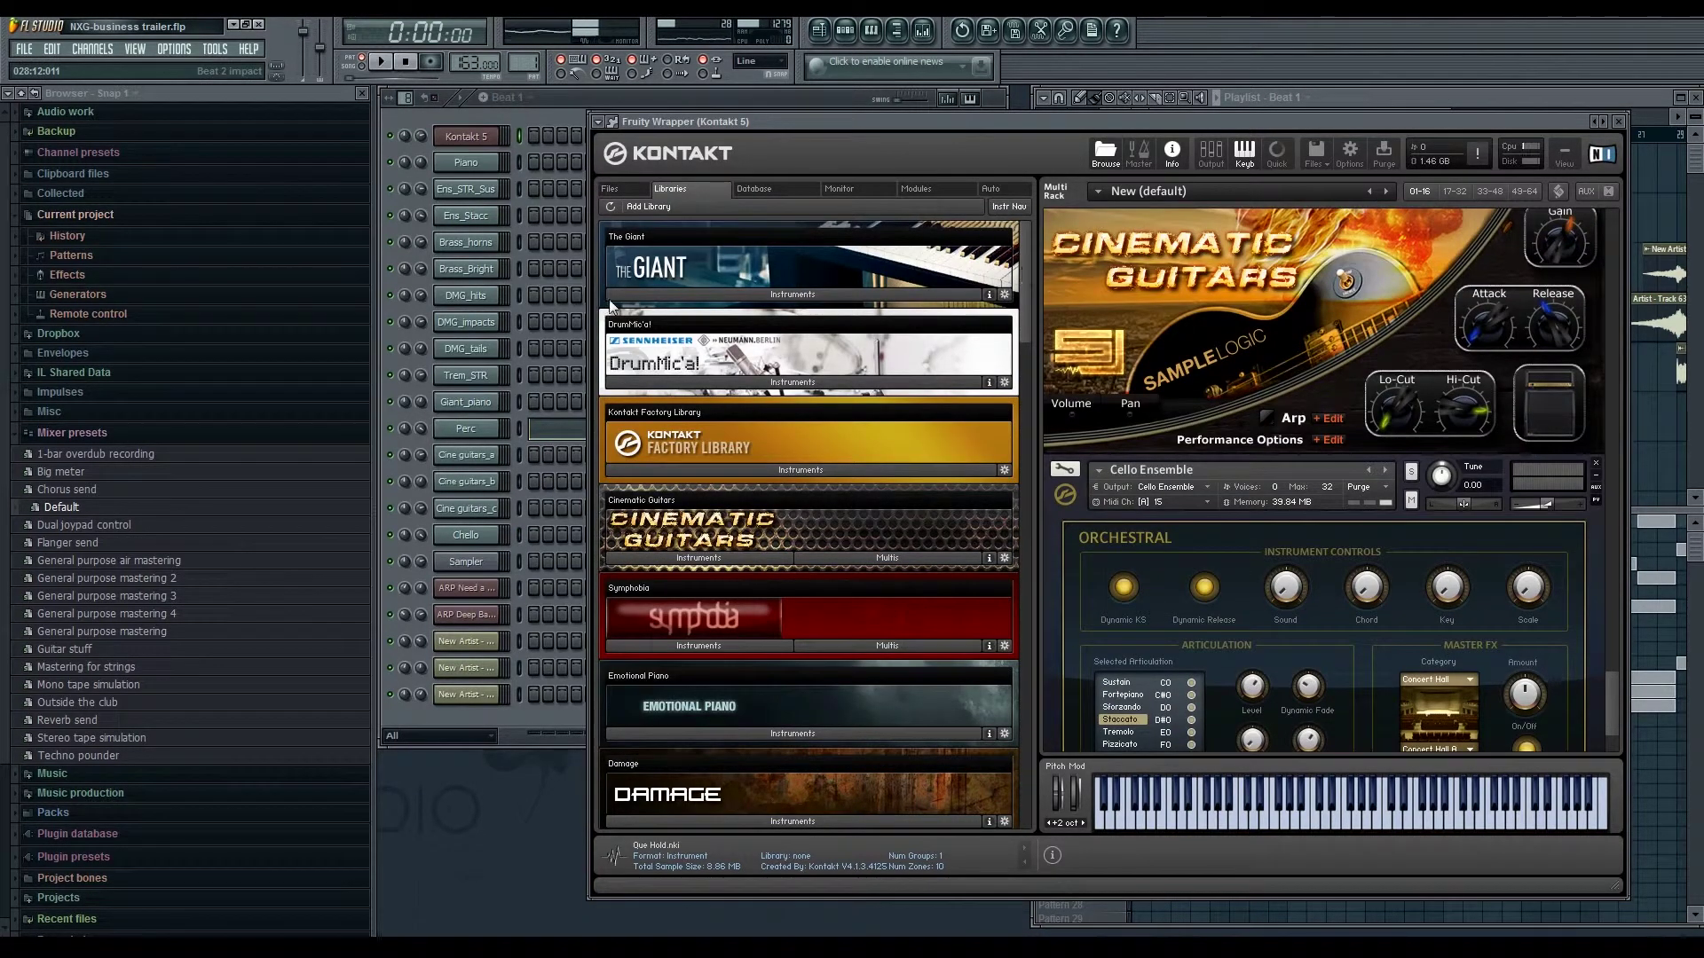
- Close Kontakt, view Fruity Flangus on inserts 19 and 20 (ARP Deep Bassline, ARP Need a 303), close the mixer
click(1618, 121)
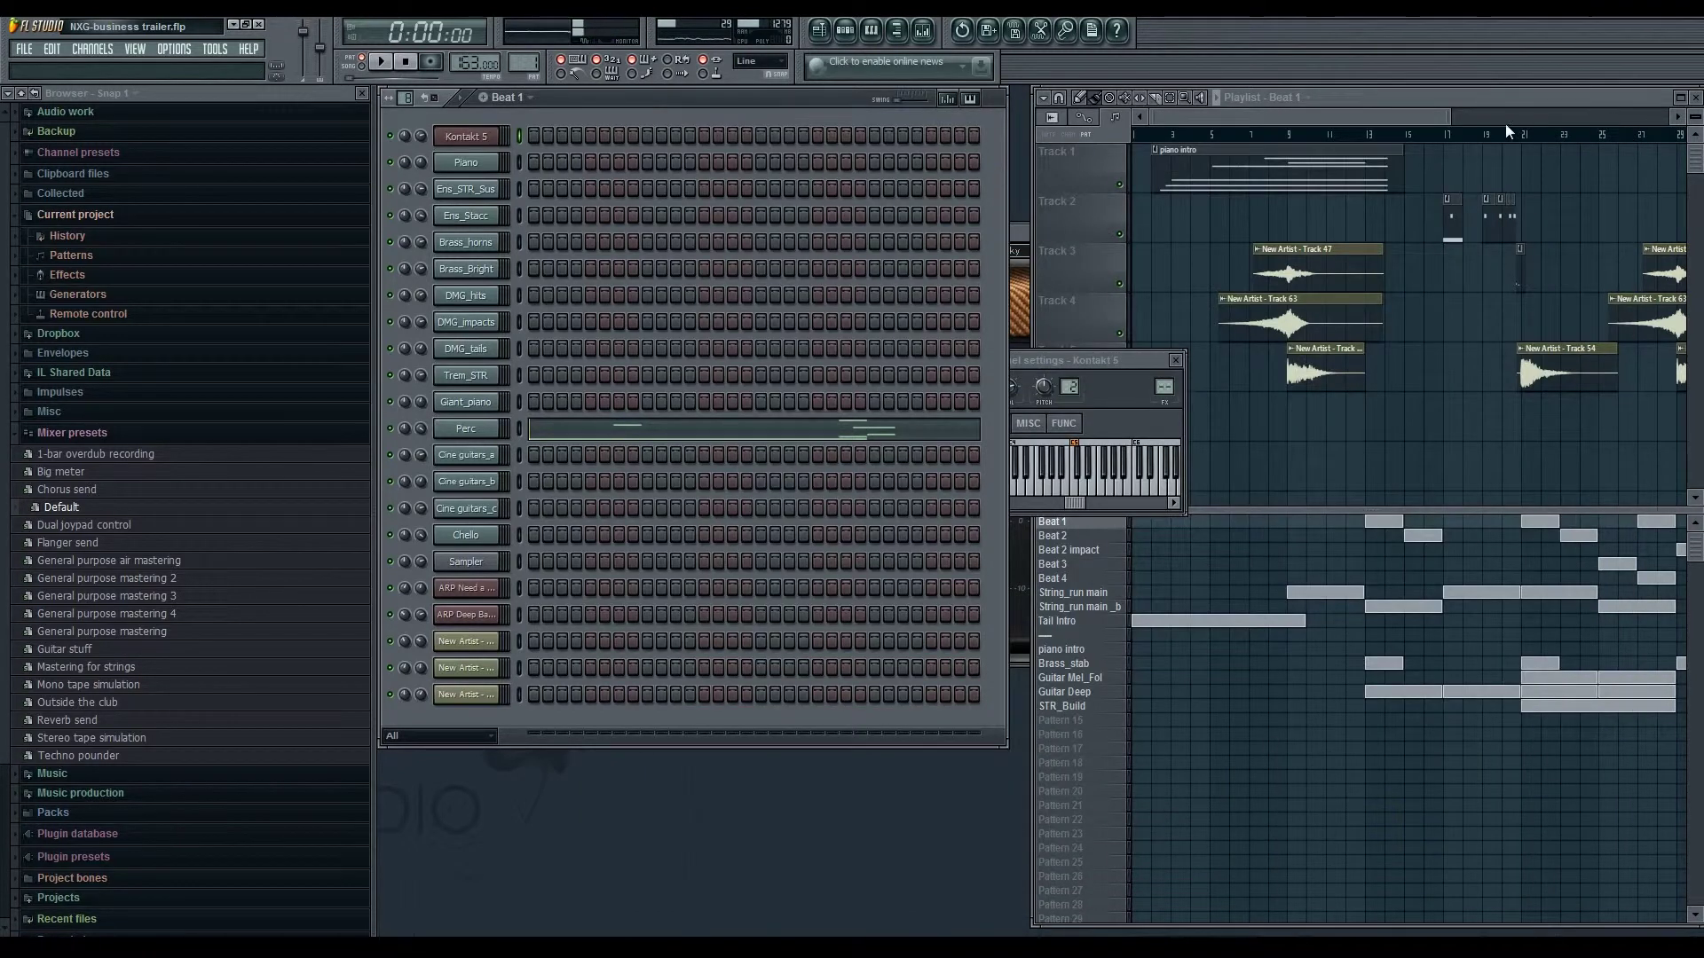
drag(1438, 114, 1489, 114)
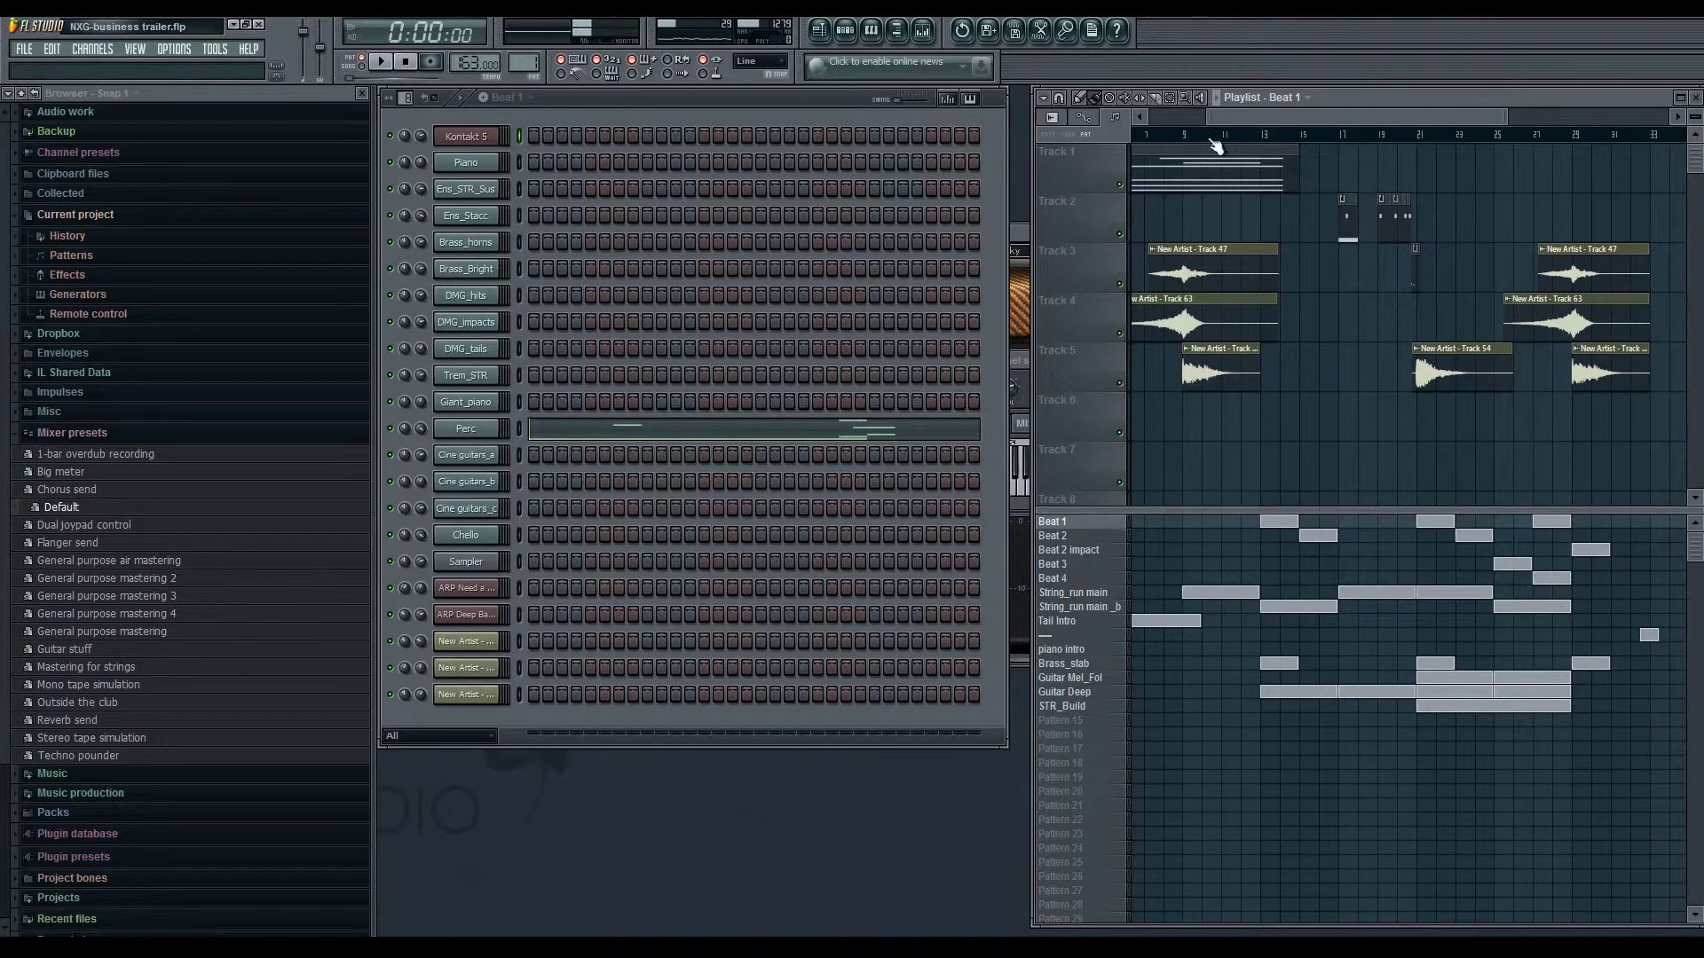
click(934, 36)
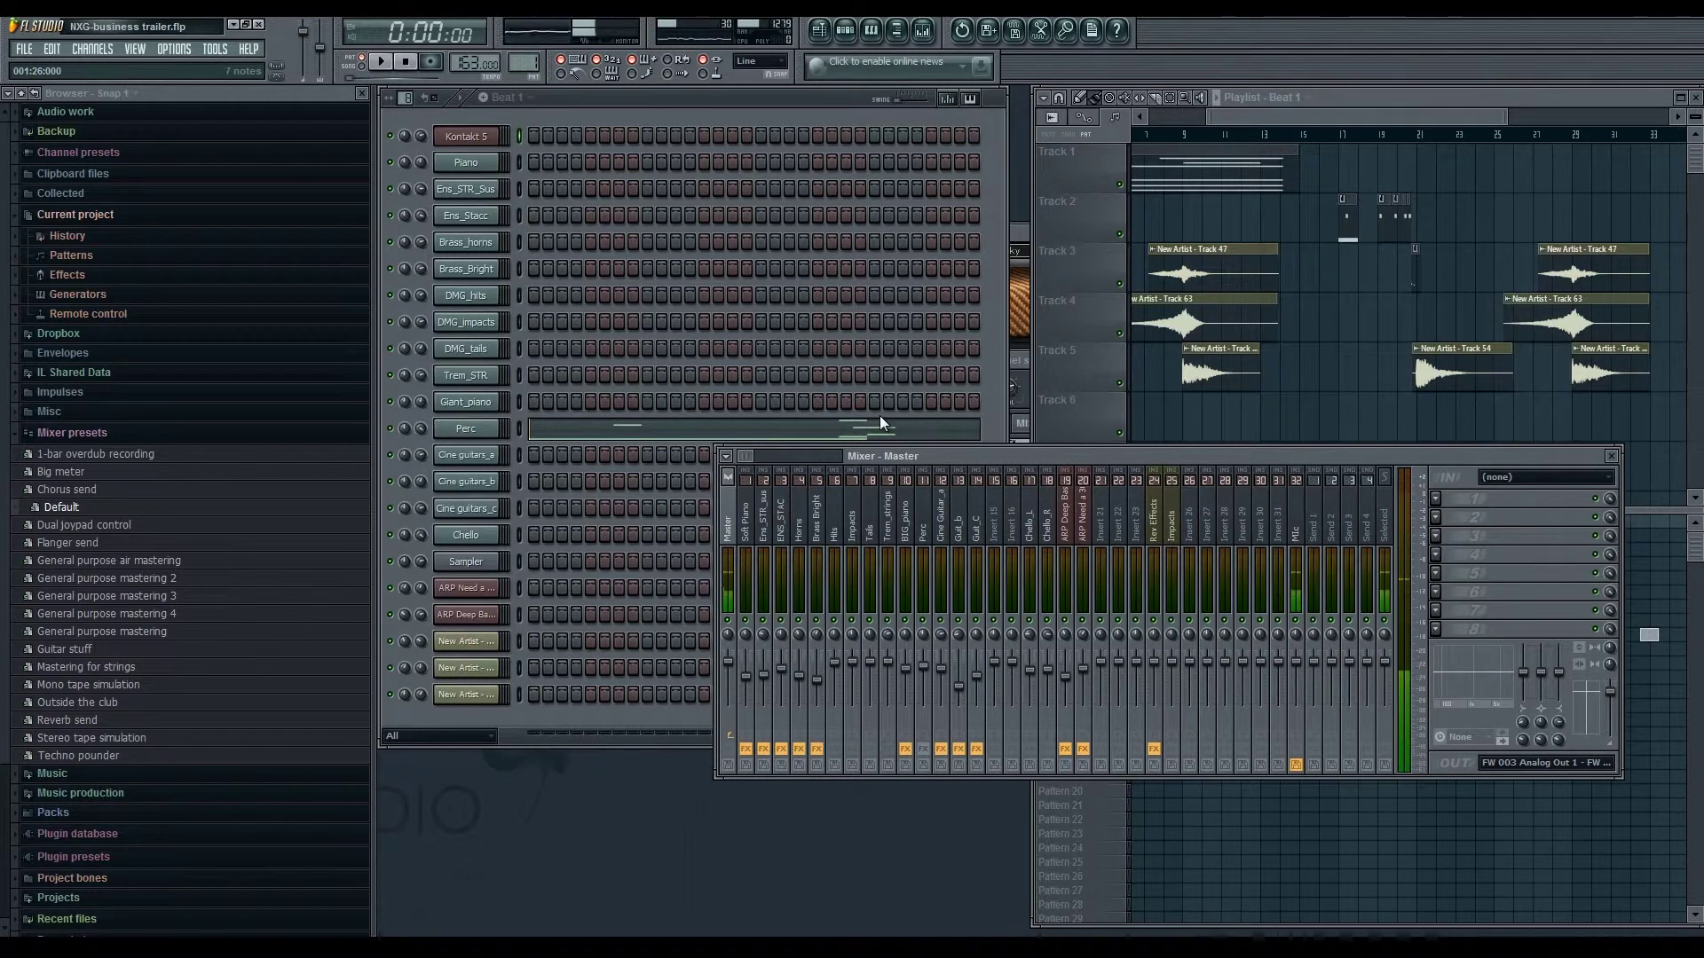
click(1068, 527)
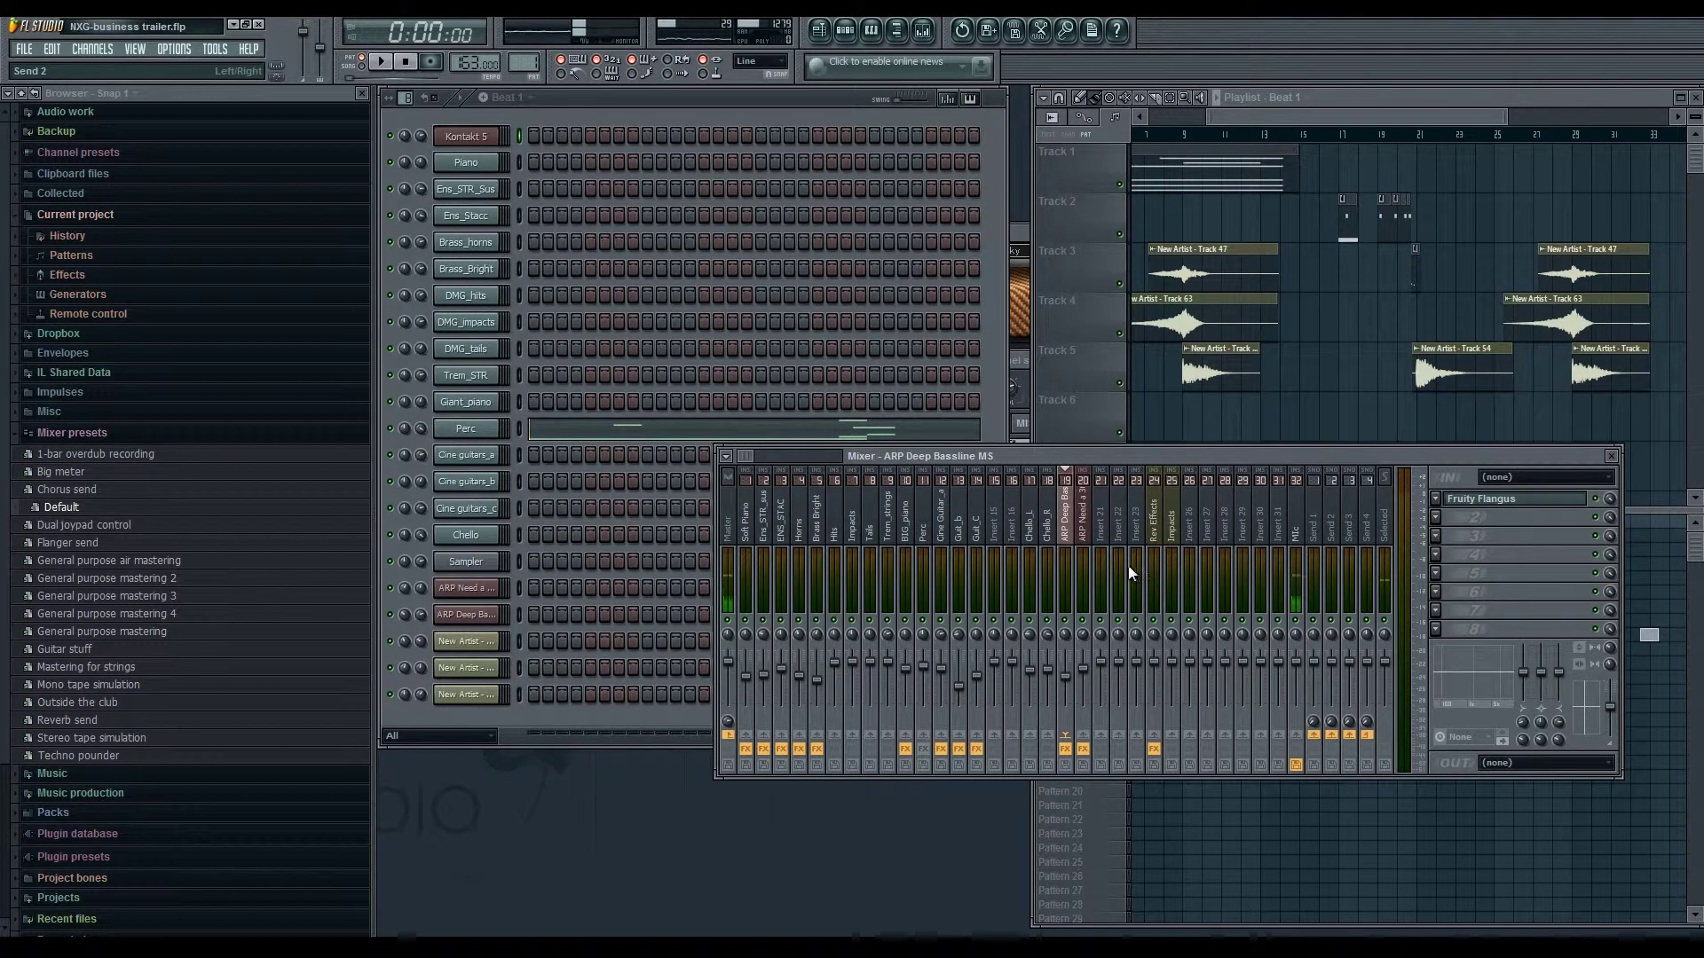
click(1084, 530)
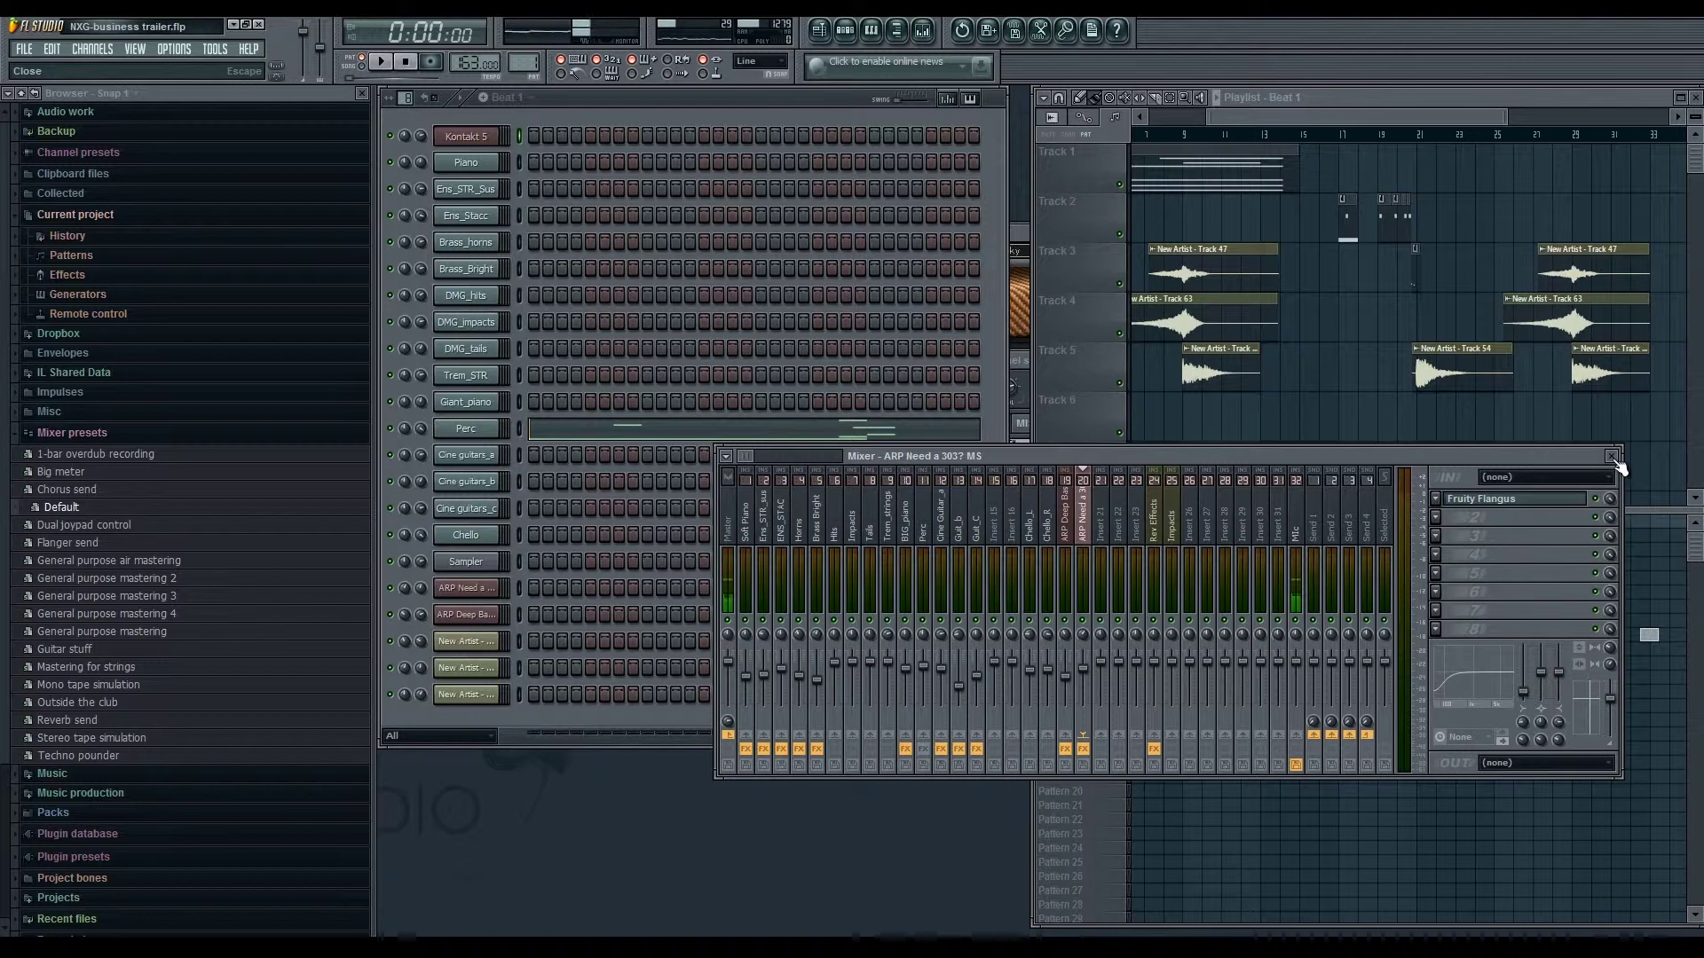
click(1612, 458)
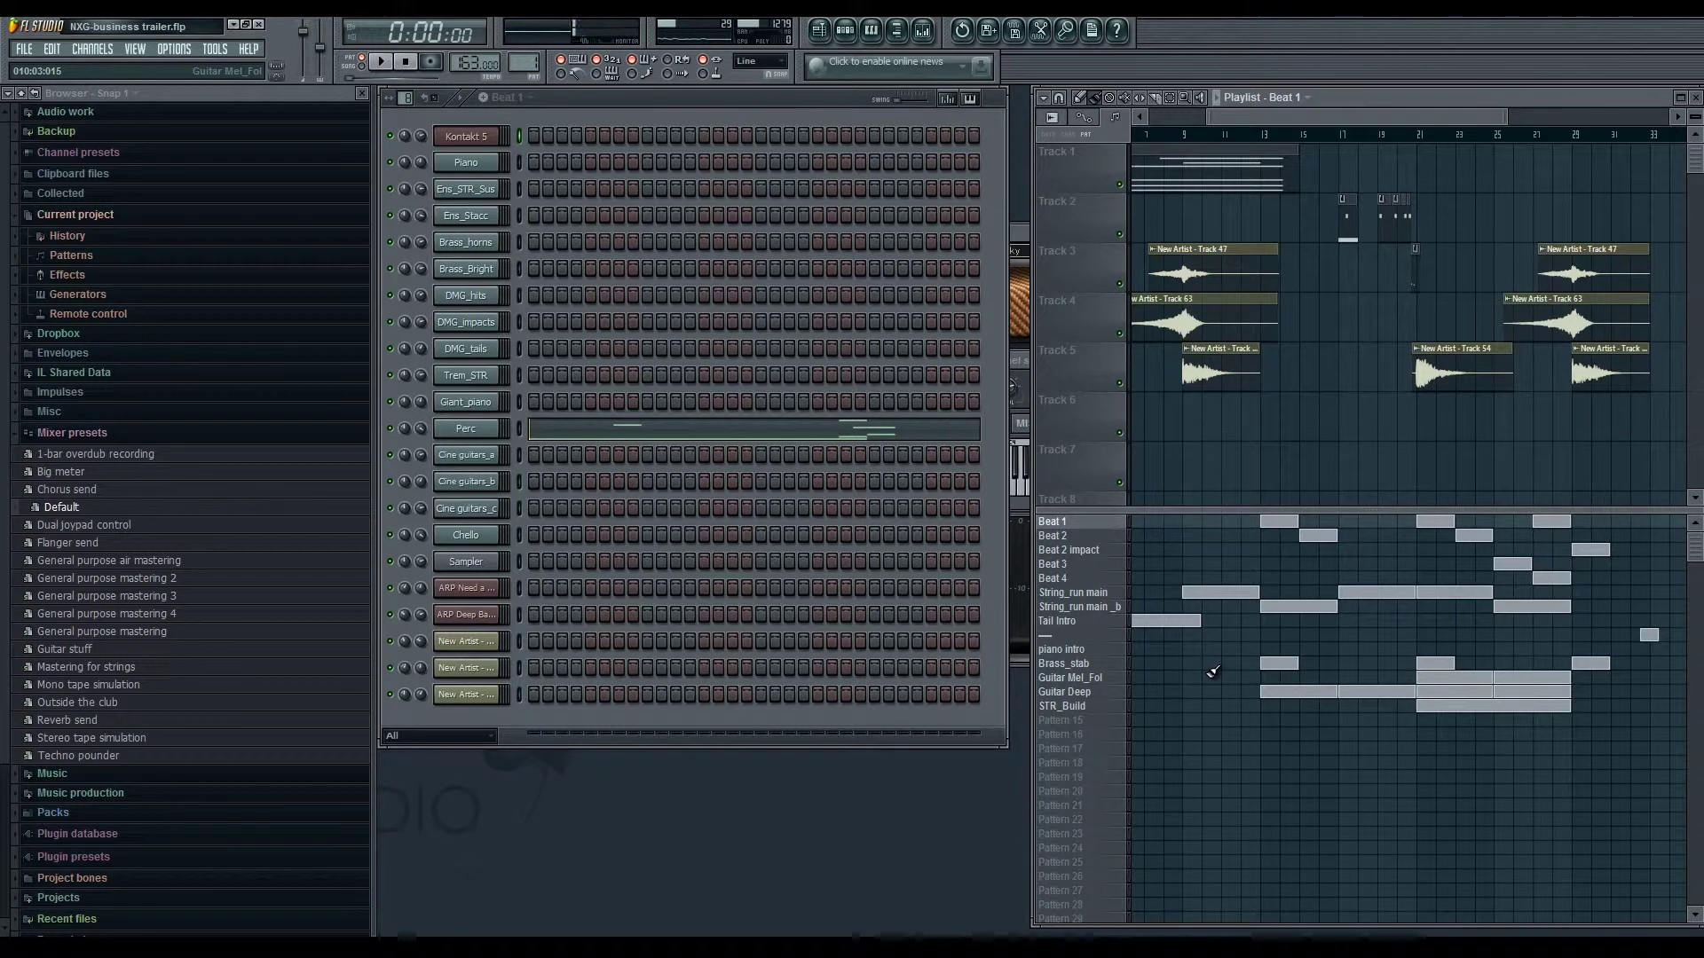
- Make Guitar Deep the current pattern, stepping through STR_Build and Guitar Mel_Fol in the pattern list
click(1076, 707)
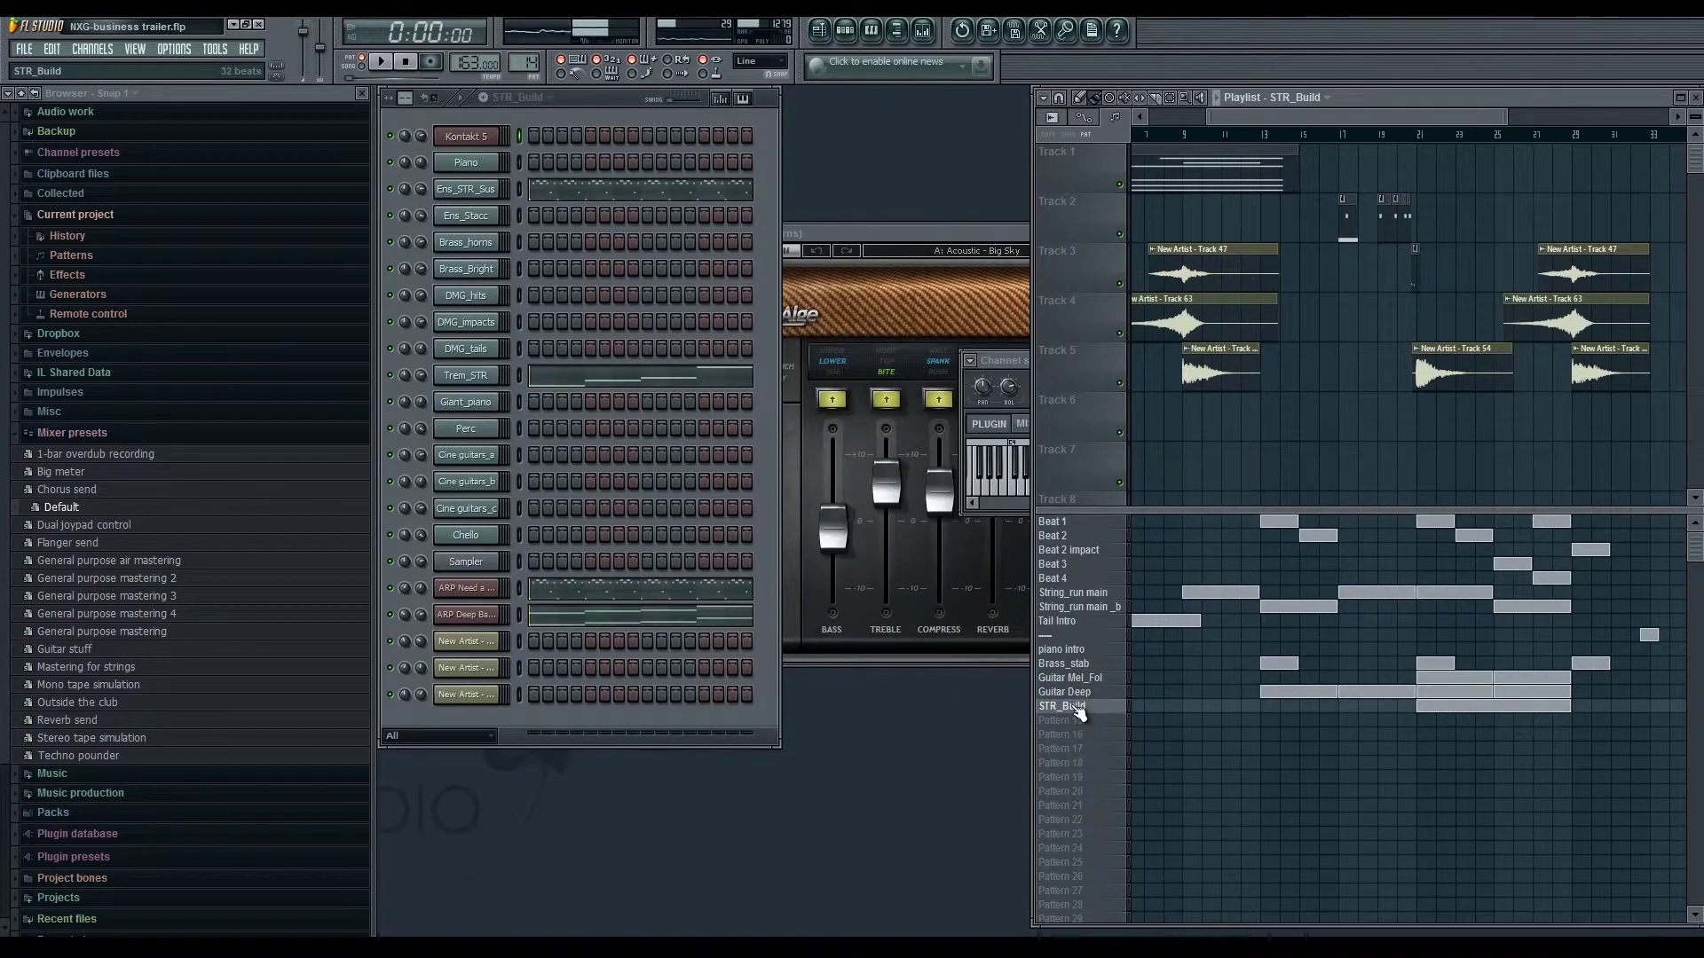
click(1105, 695)
click(1101, 680)
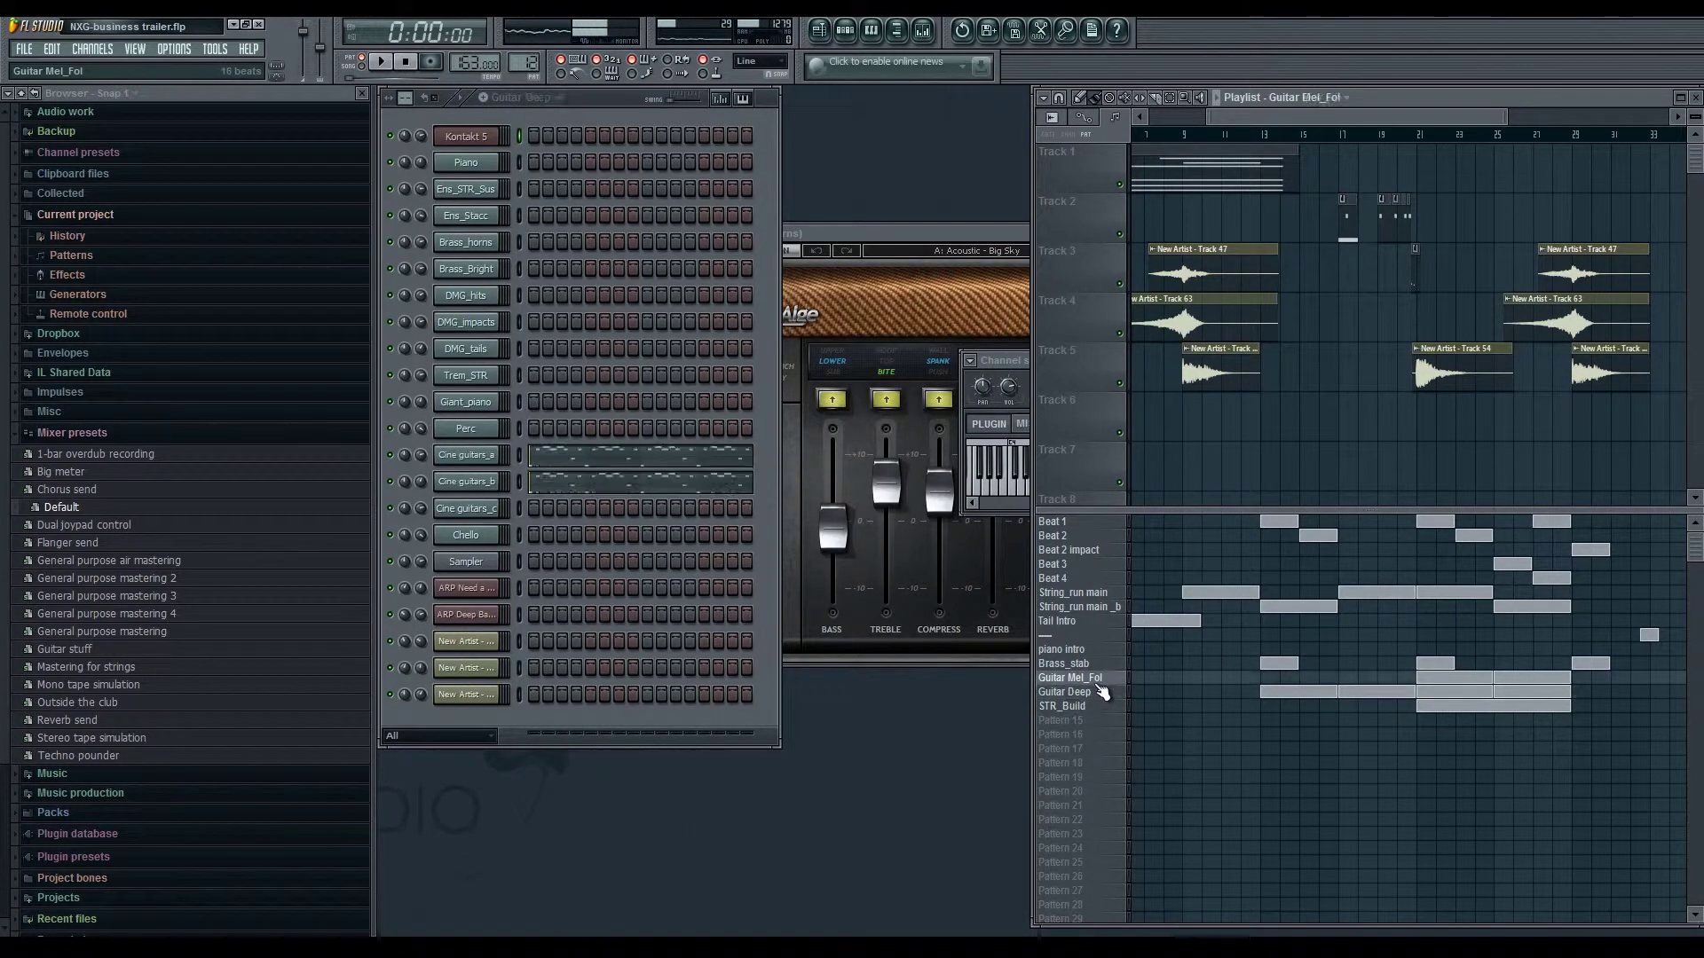
click(1100, 693)
- Play and stop the Guitar Deep pattern, then bring up the mixer
key(space)
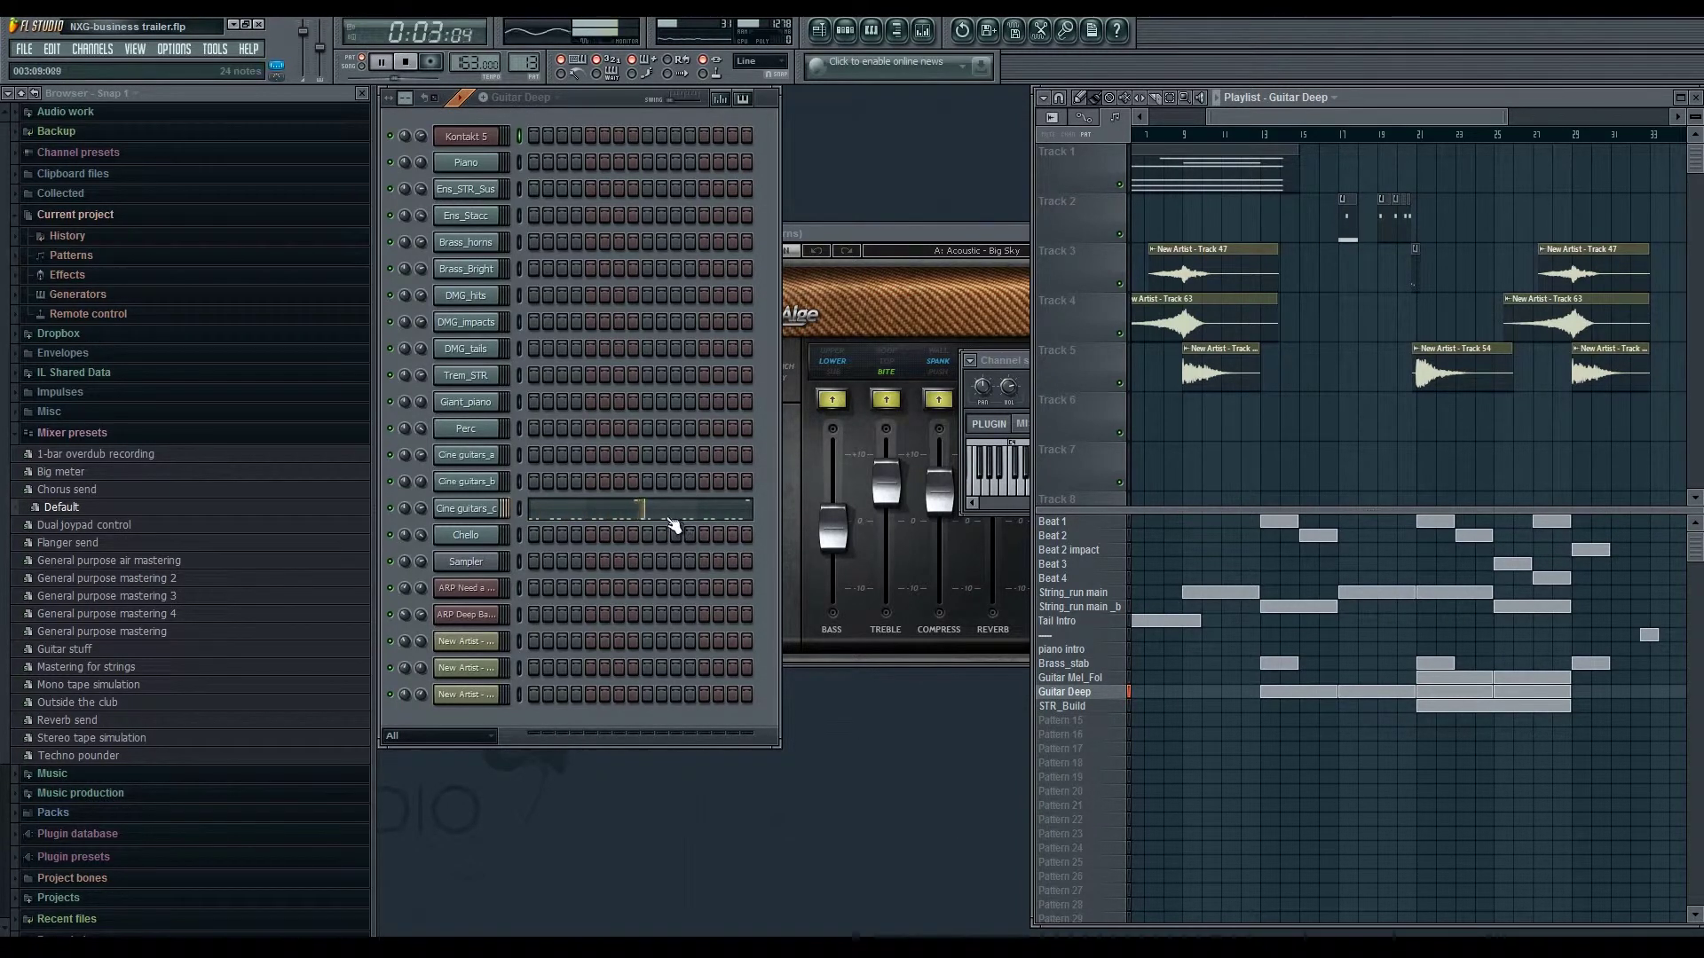
key(space)
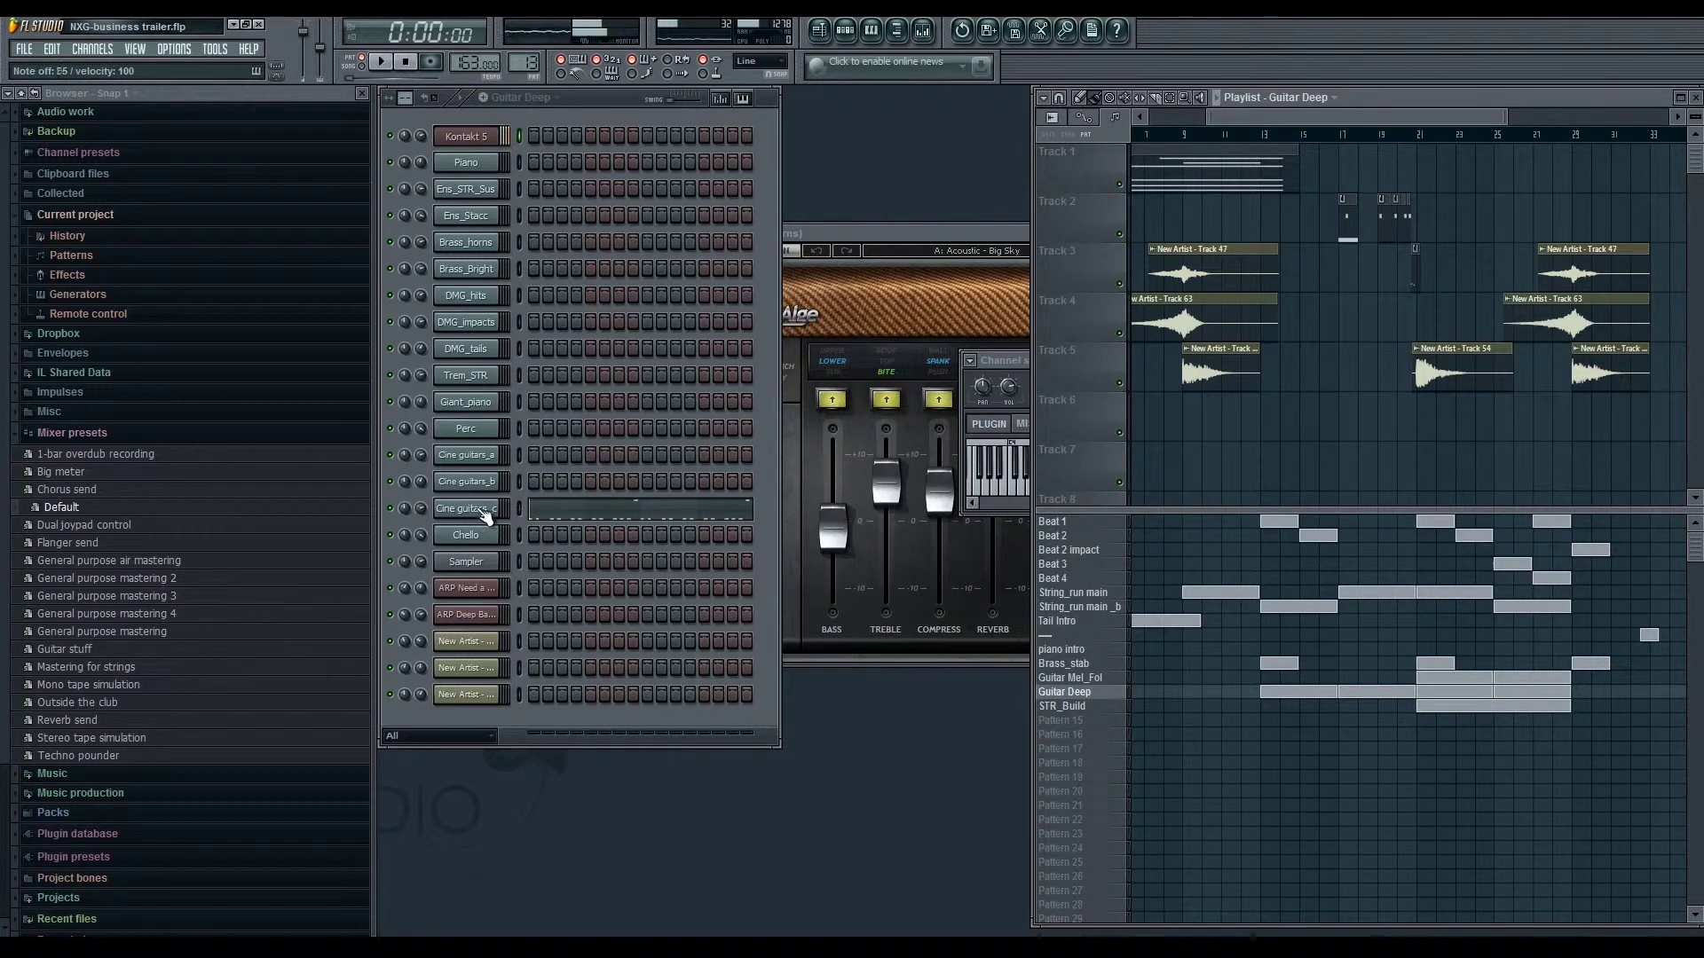
click(520, 508)
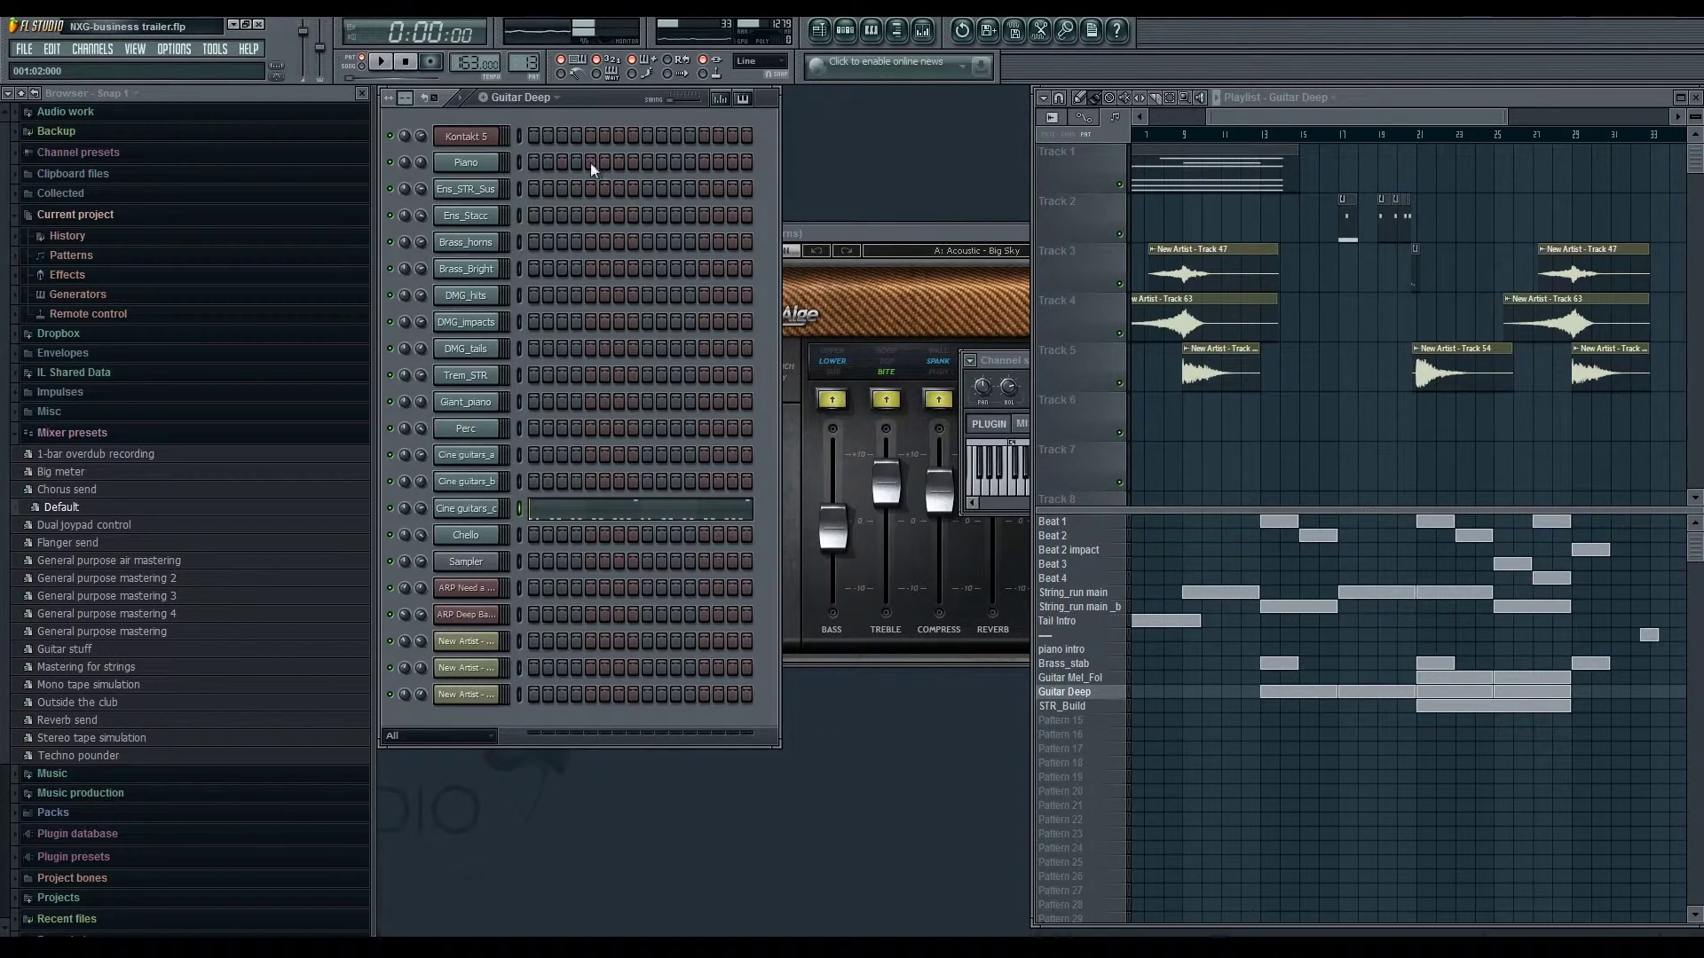
click(923, 30)
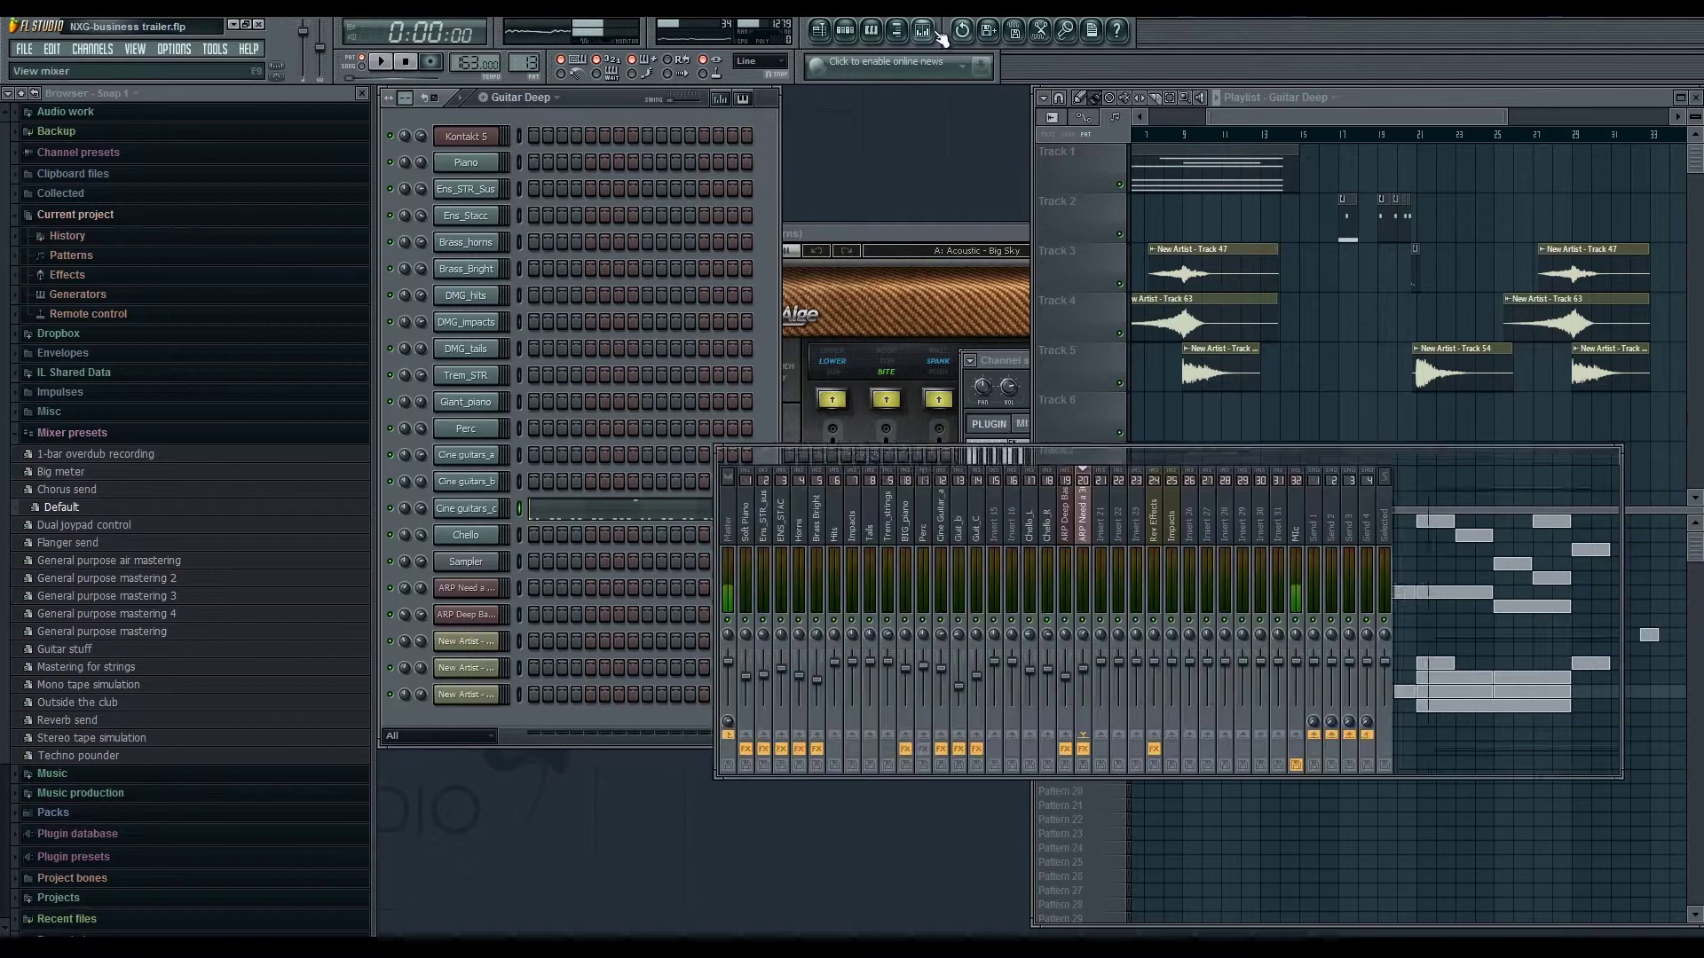
- Open the Guitar Rig 5 bass chain on the Guit_C mixer track and reposition its window
click(985, 543)
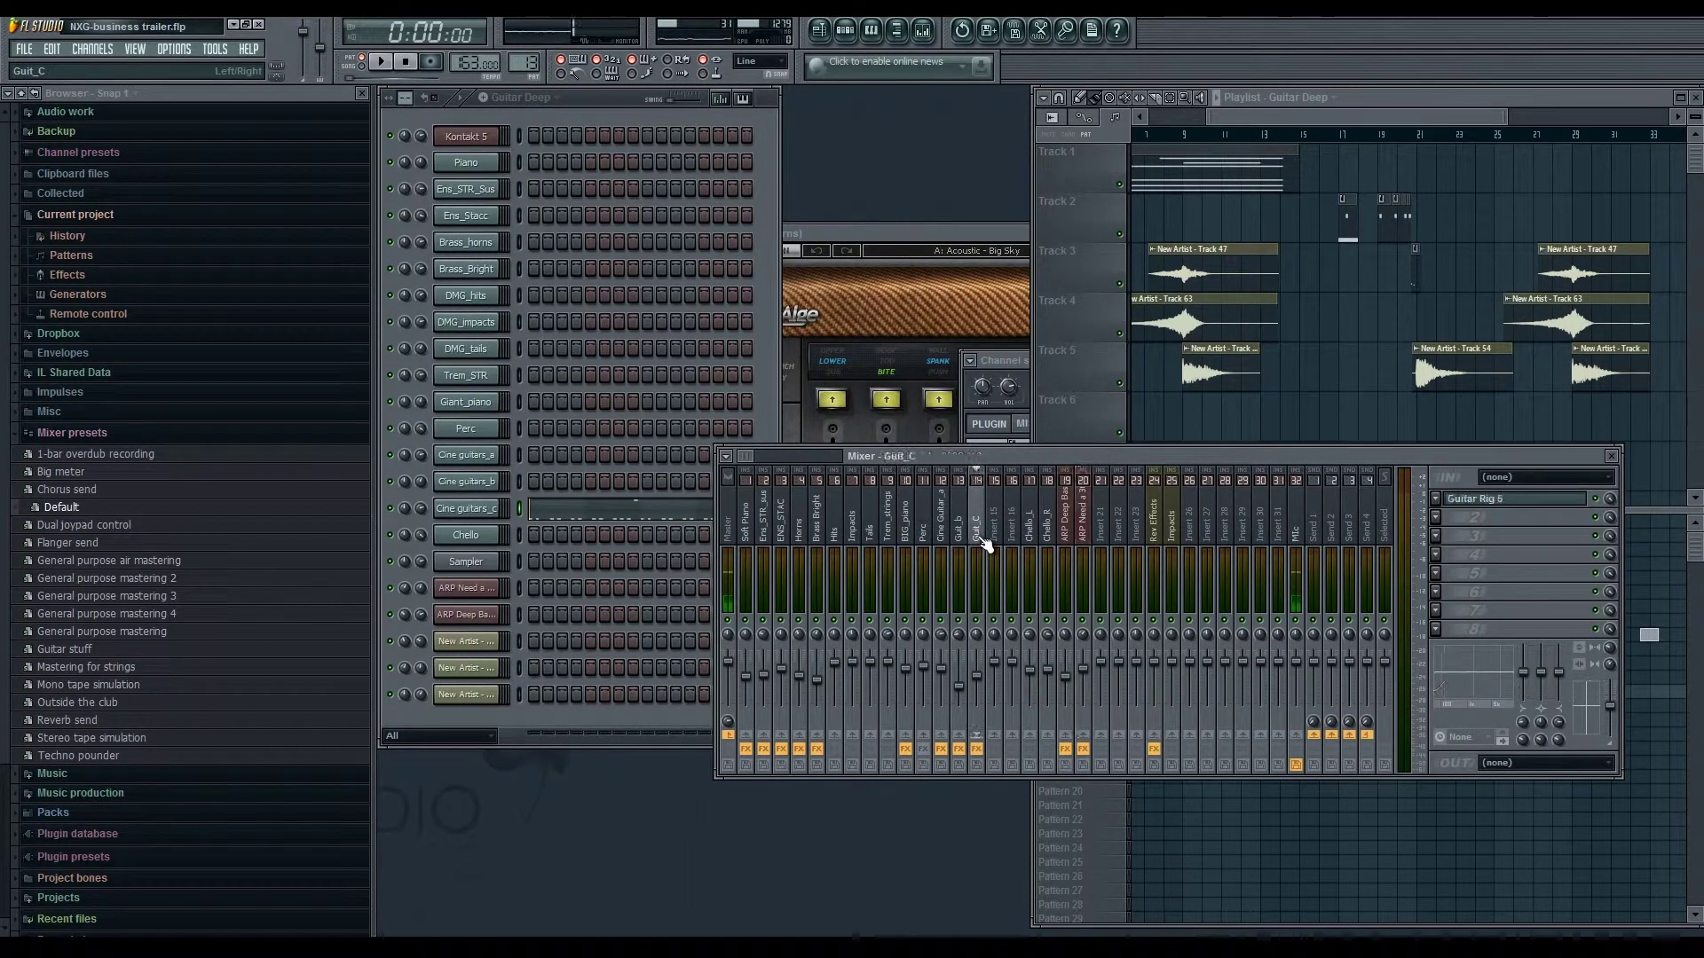
click(1505, 500)
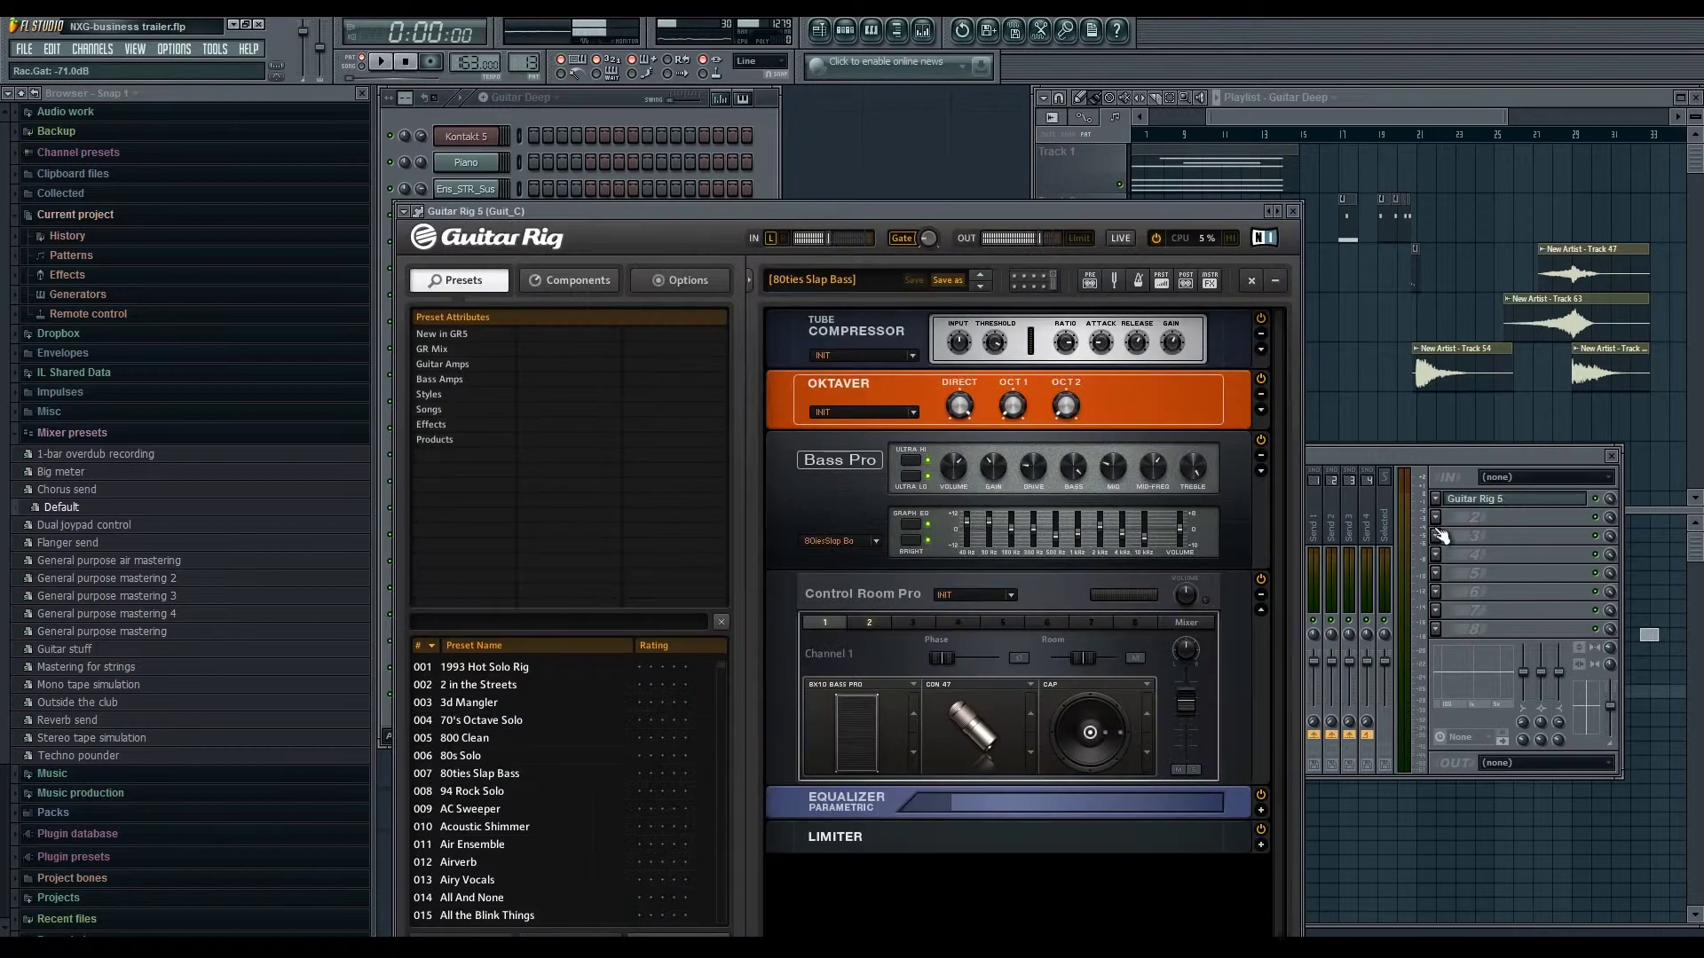
click(1451, 454)
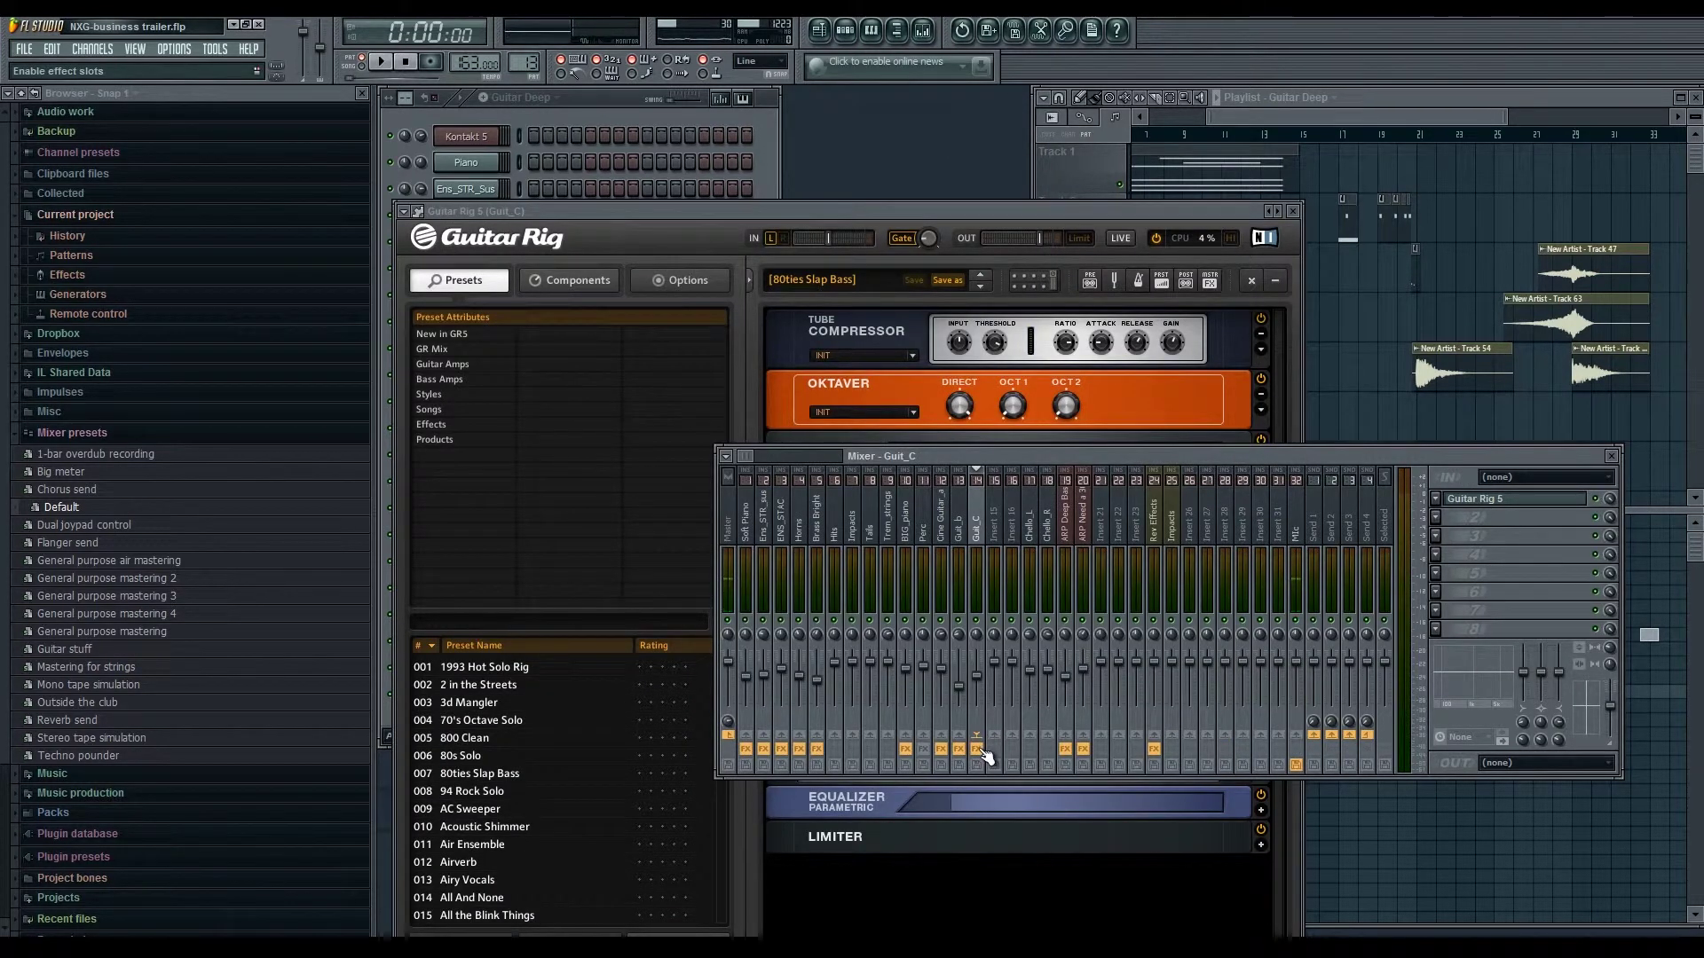
drag(1186, 205, 1351, 156)
click(765, 126)
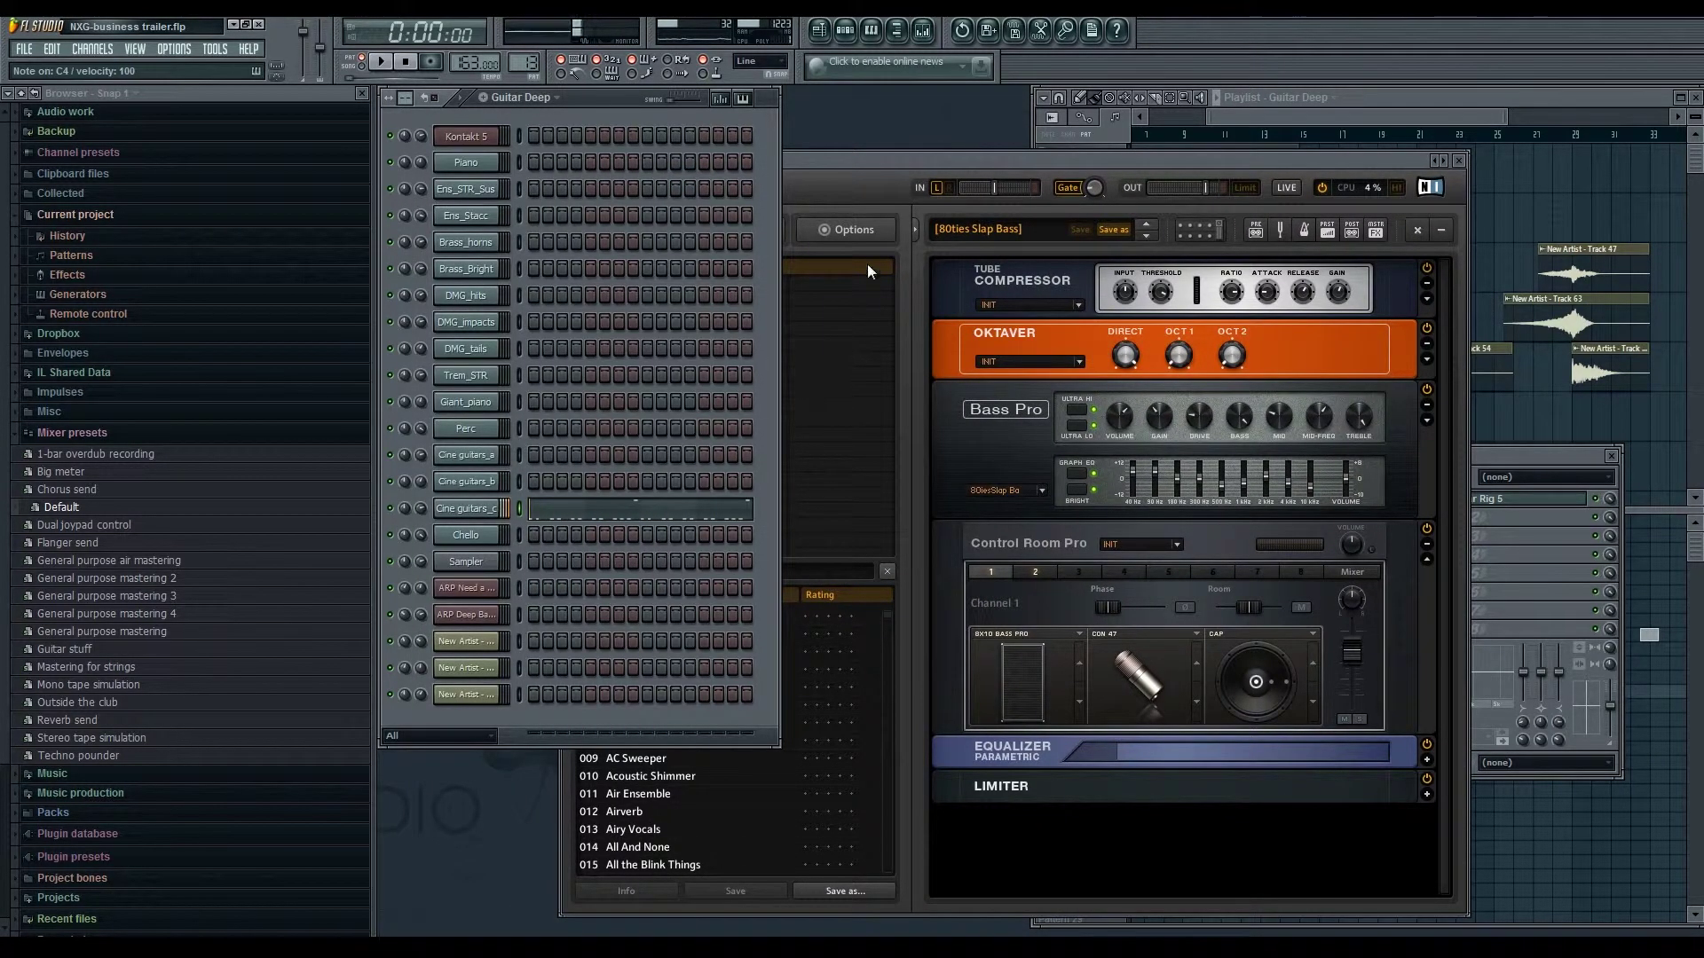
click(1504, 454)
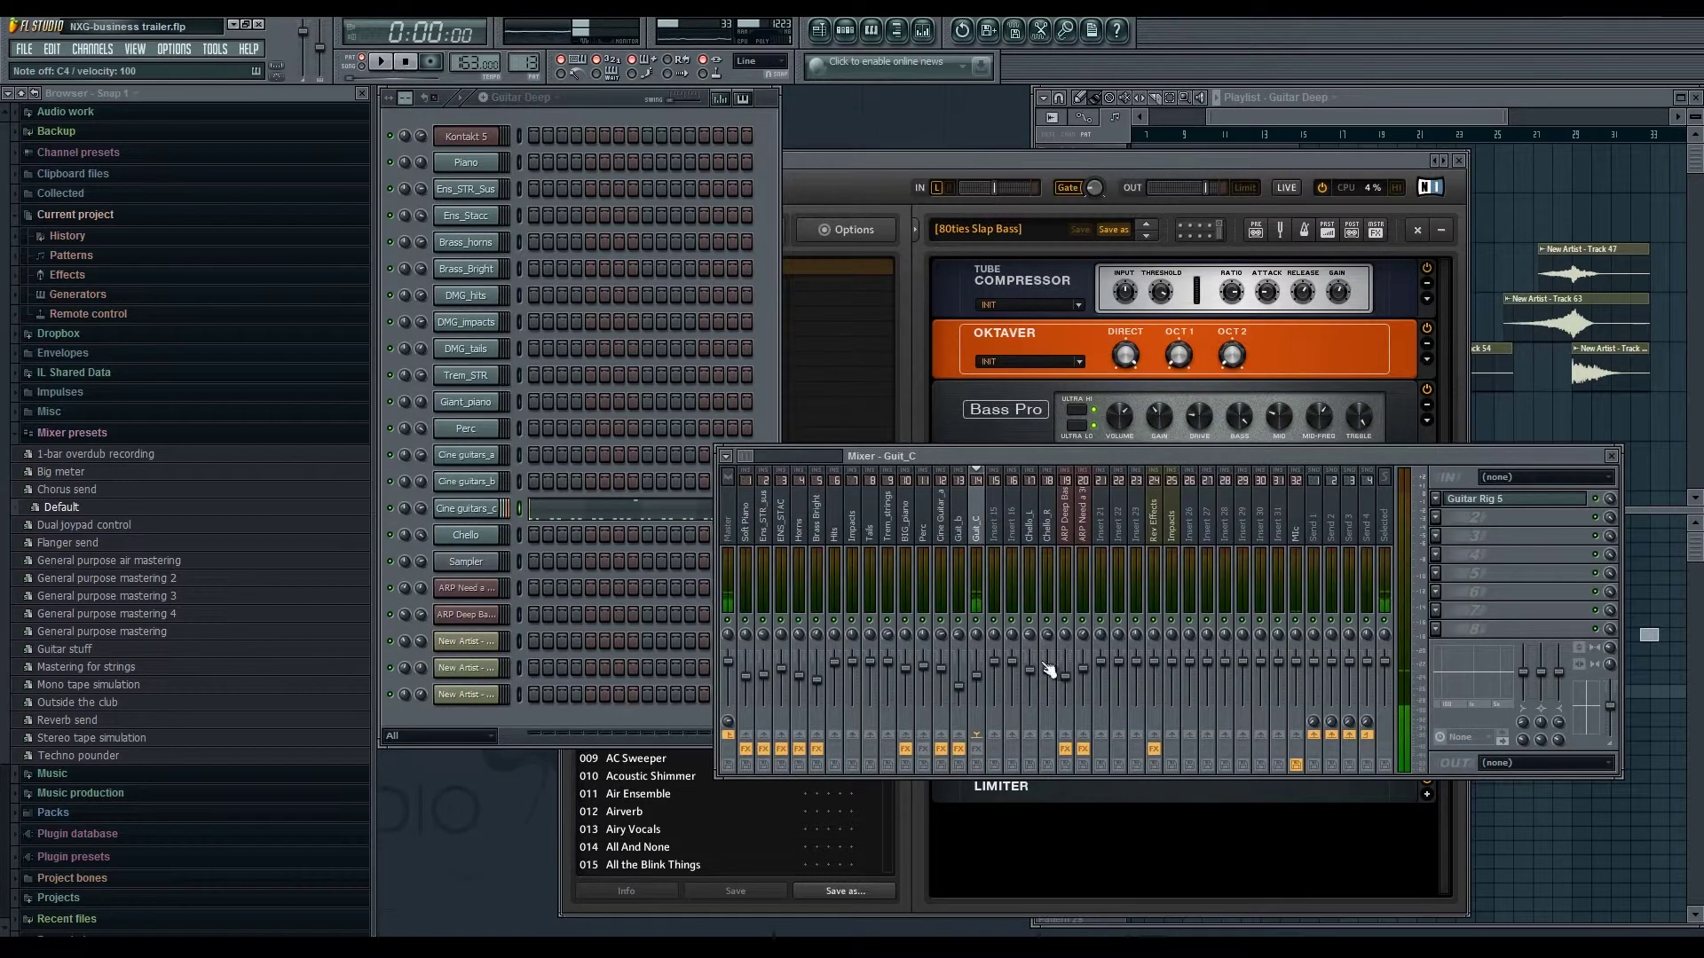
- Enable the Guit_C send, close Guitar Rig, and select the ARP Deep Bassline MS track
click(979, 750)
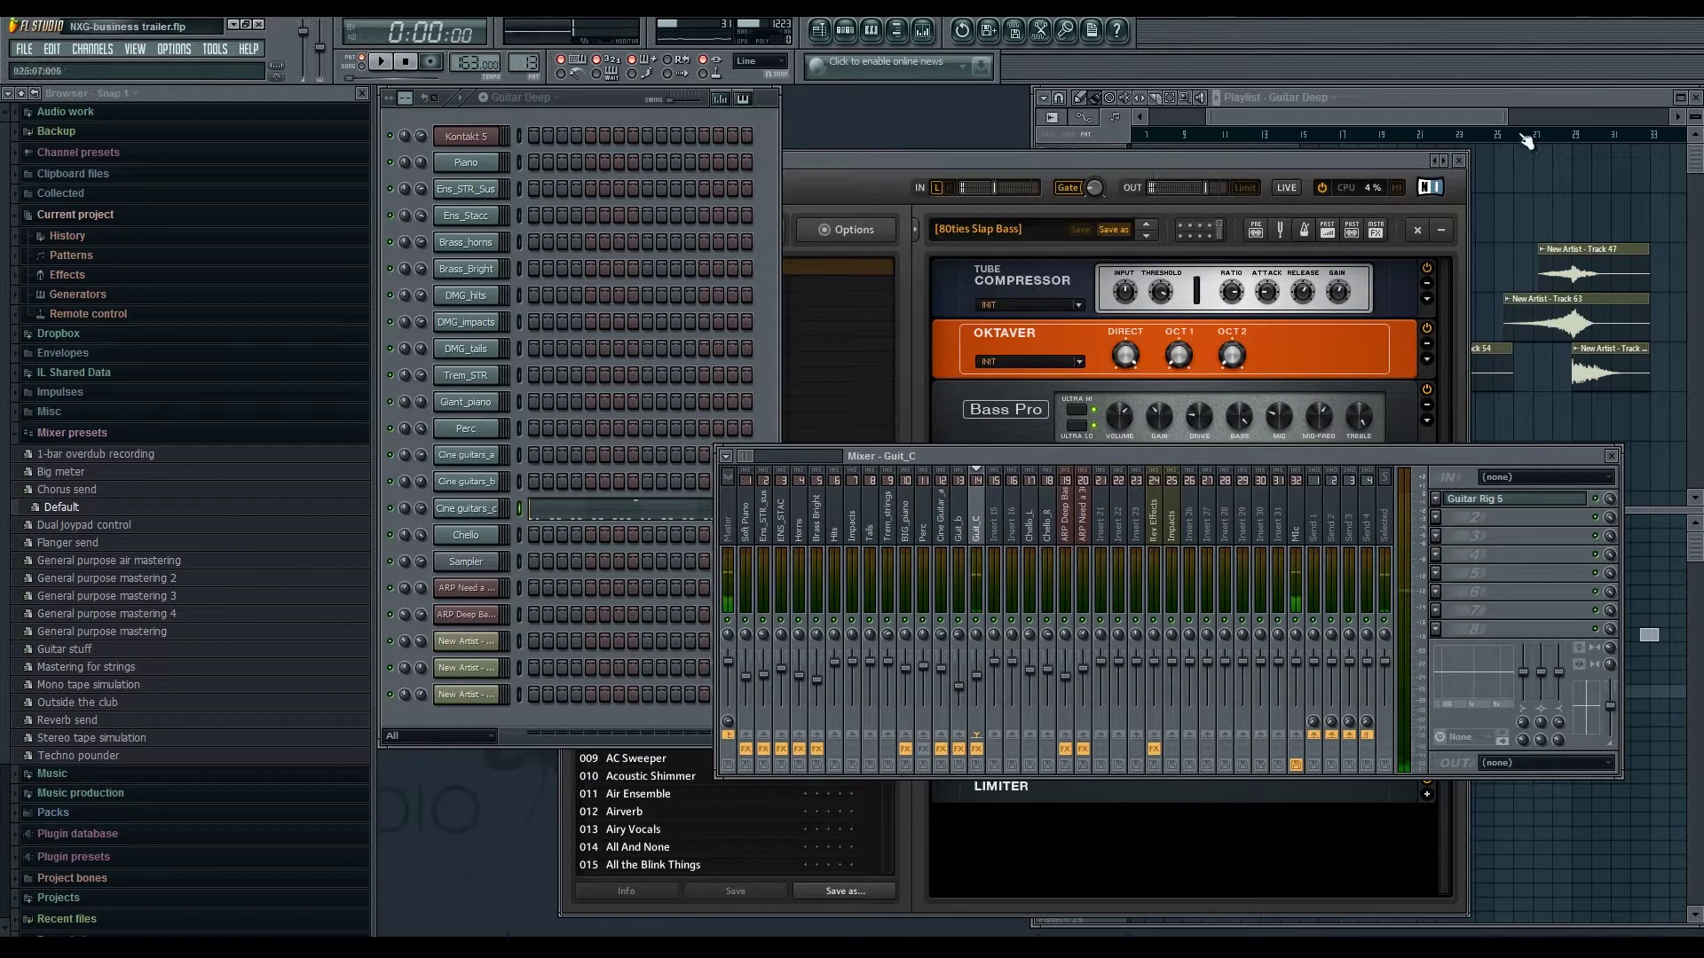
click(1459, 162)
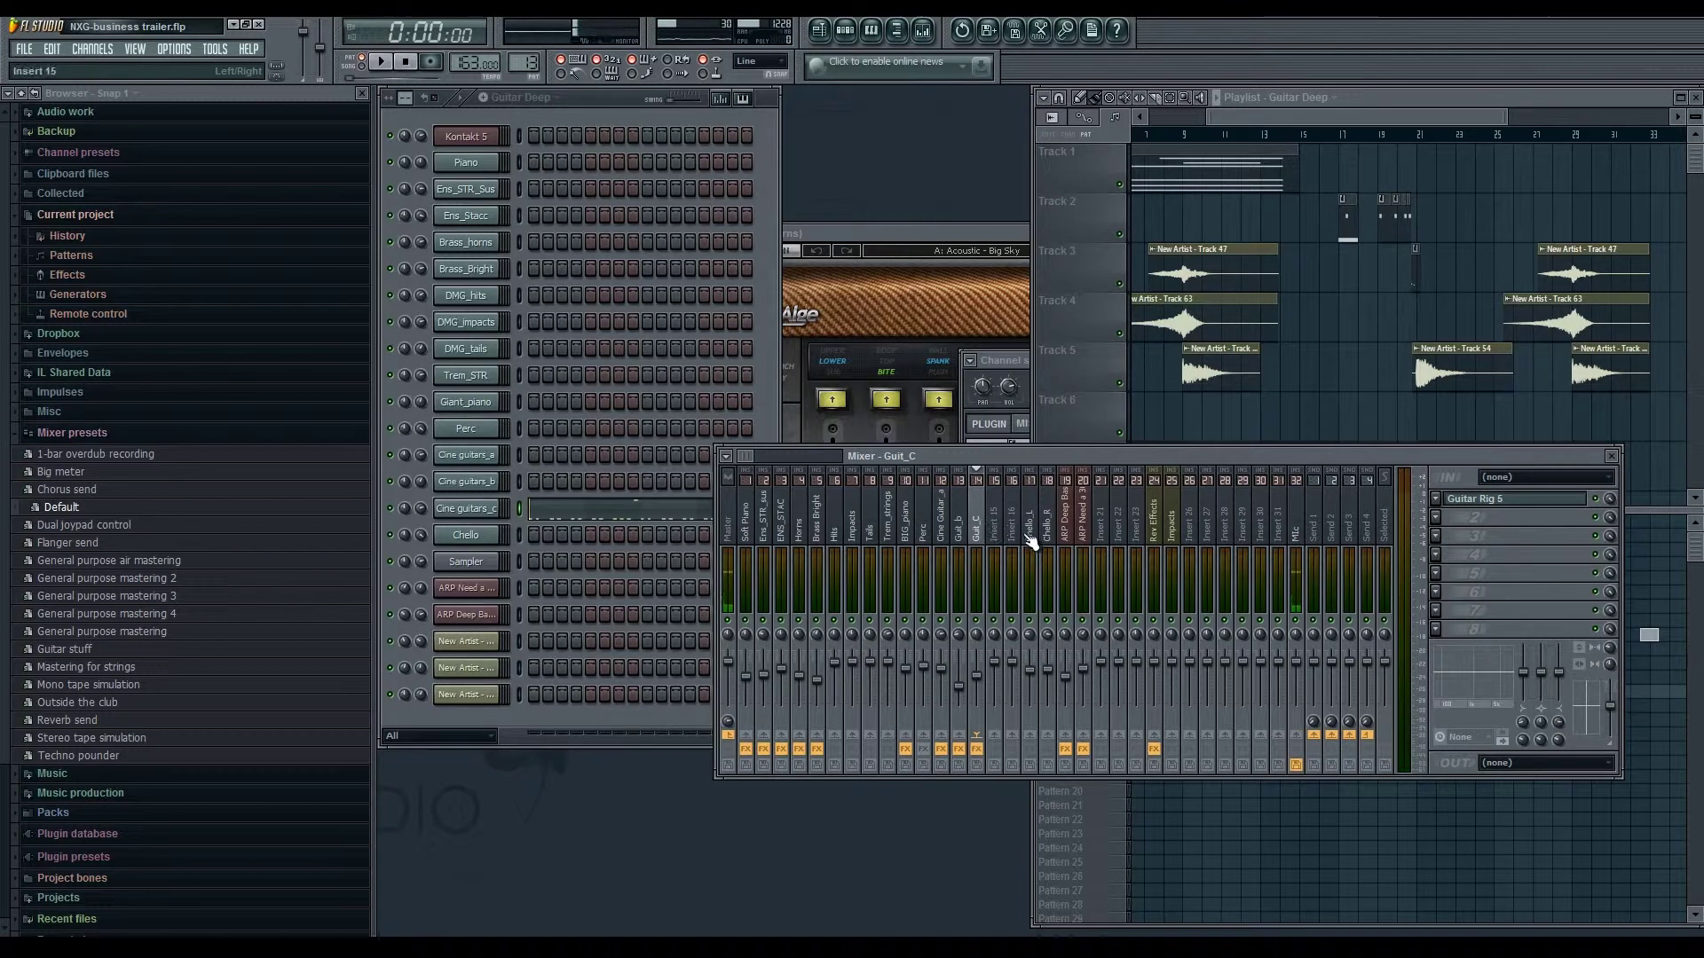
click(1068, 541)
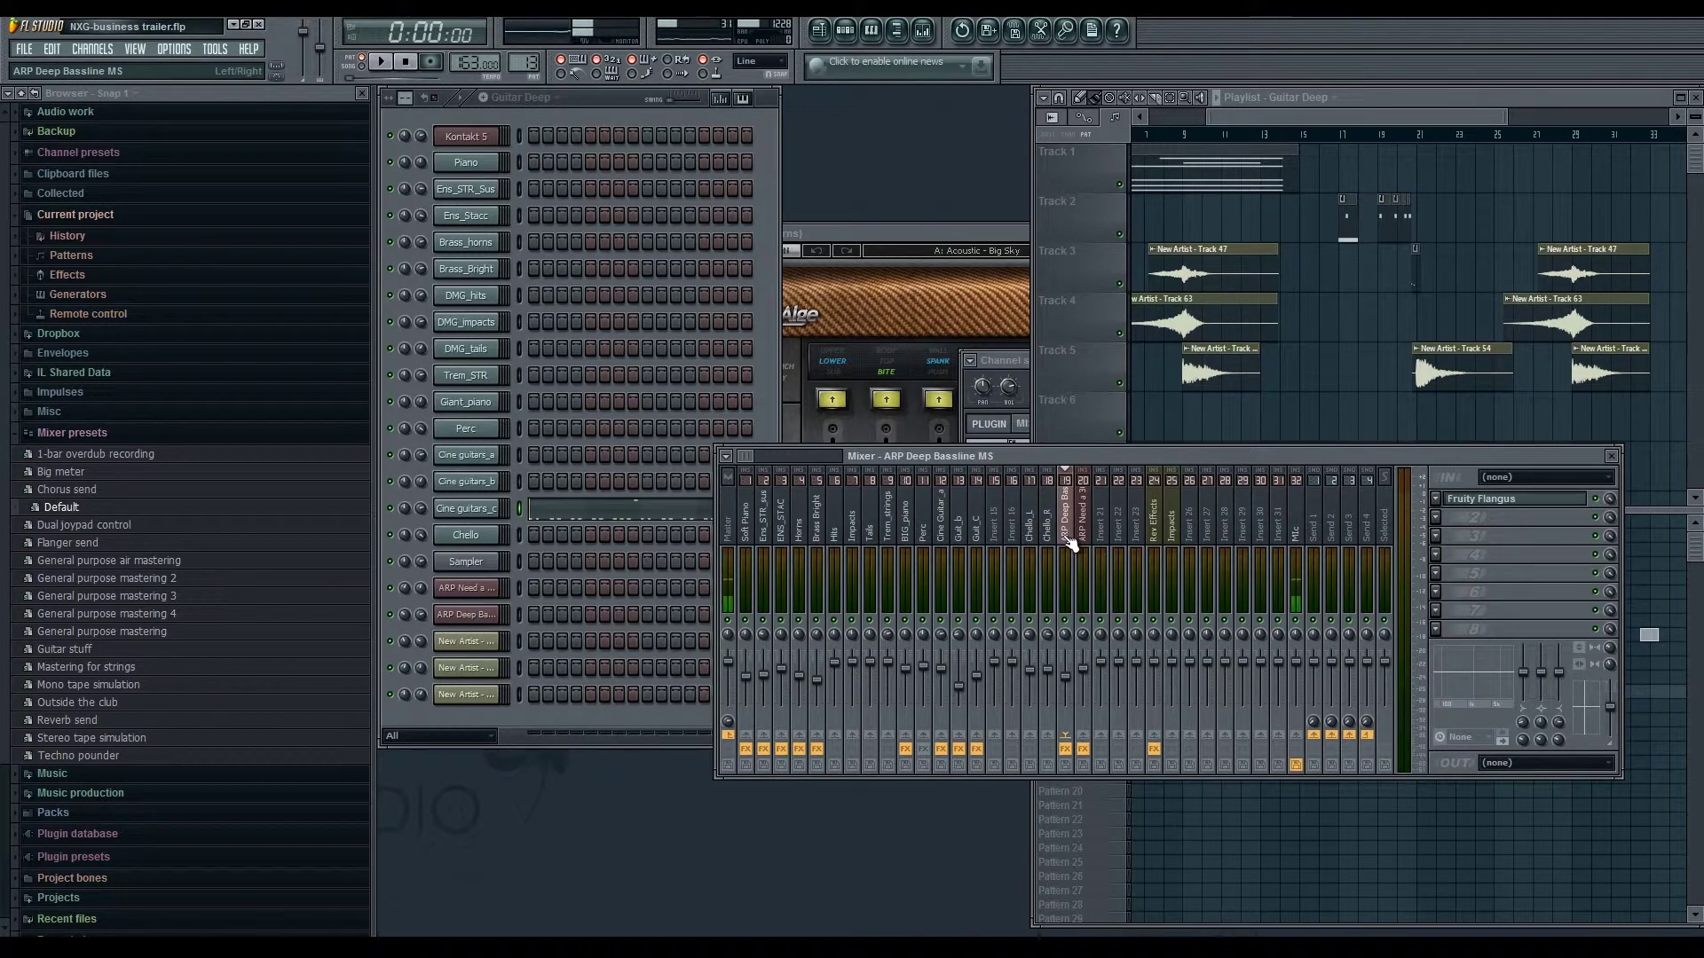
- Make STR_Build the current pattern and play it with the mixer open to hear the flanger
click(1611, 456)
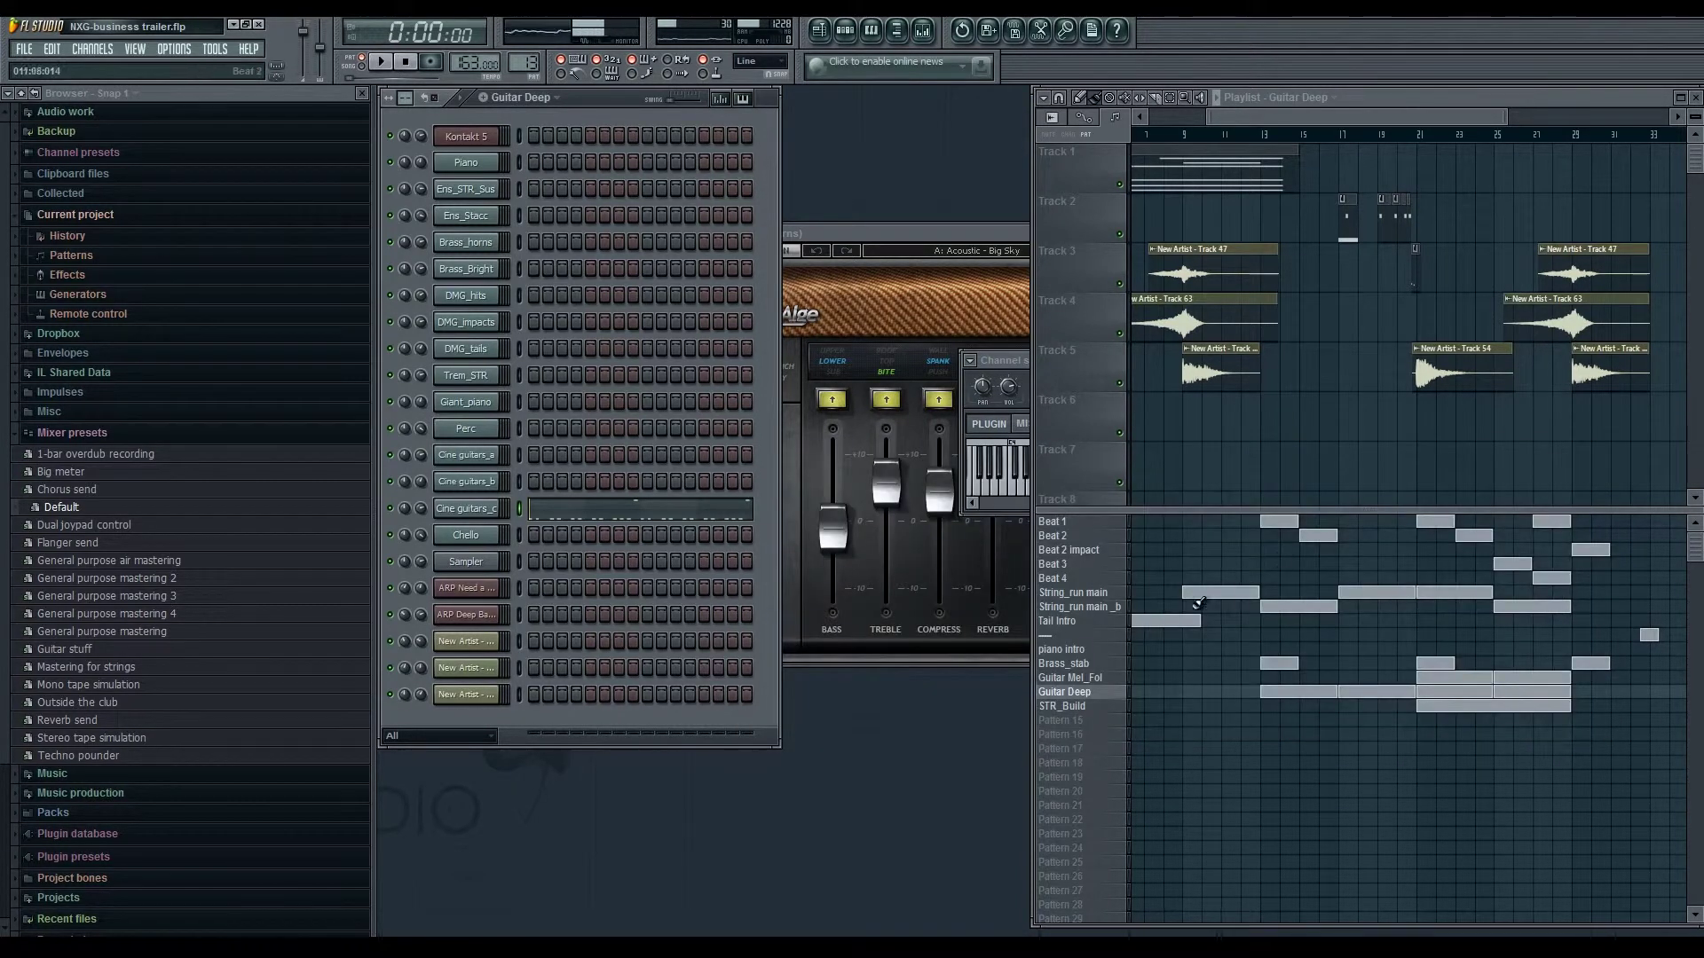
click(1064, 706)
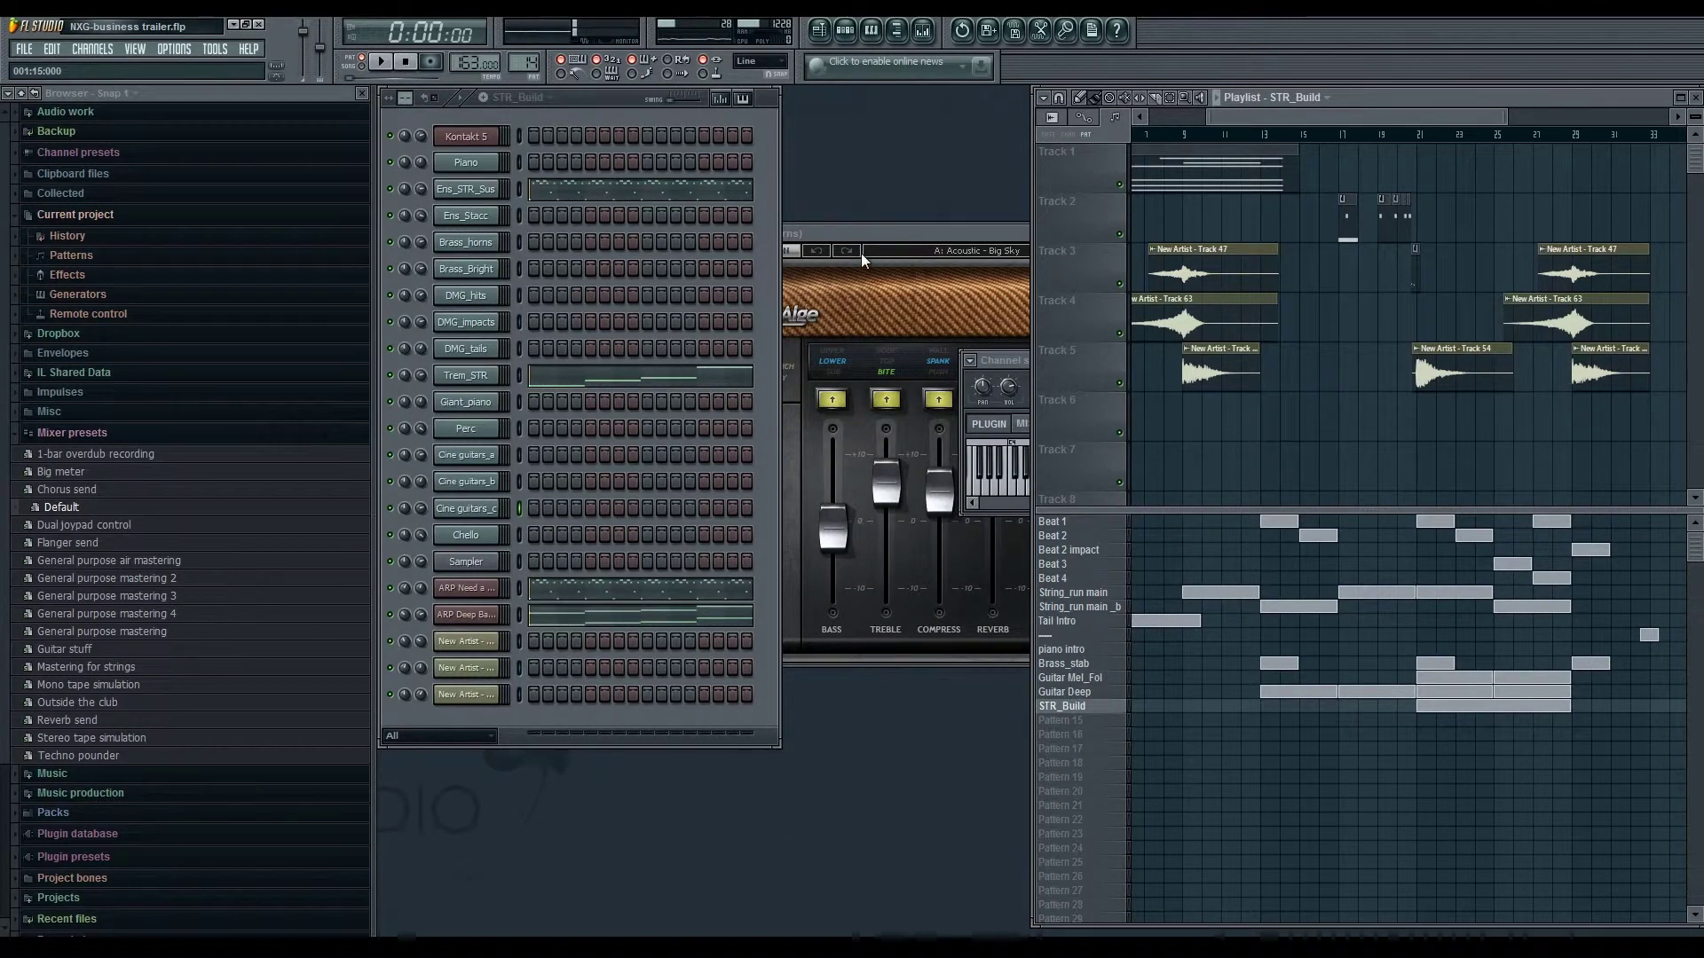
key(F9)
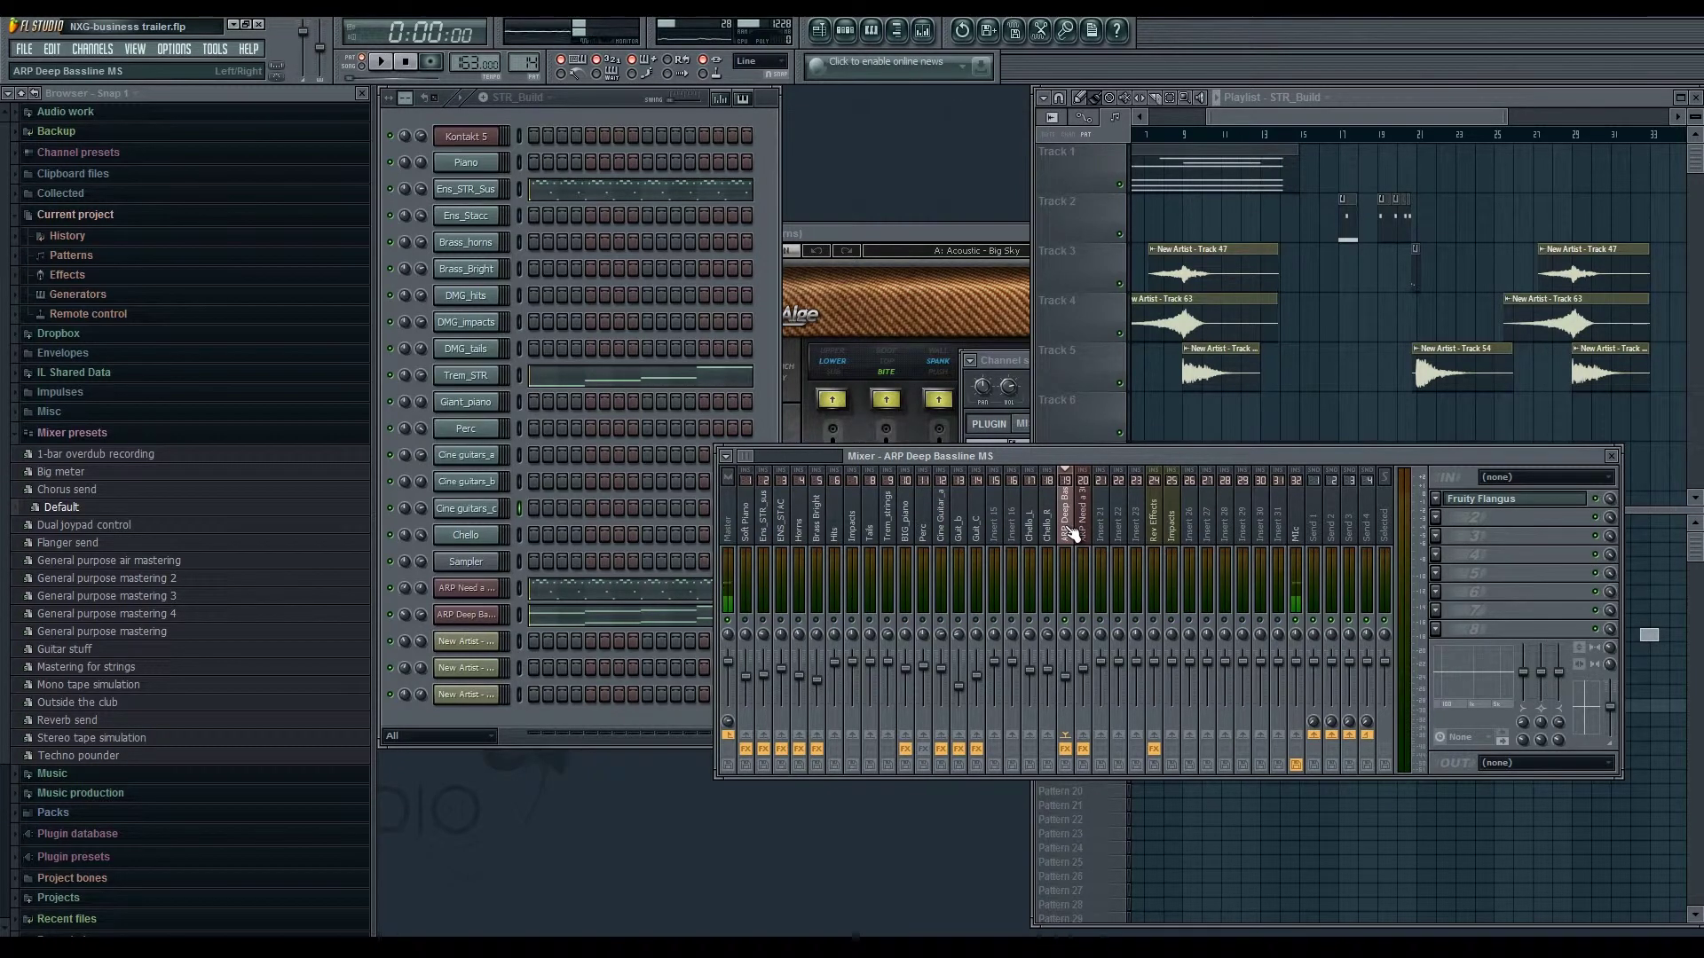
key(space)
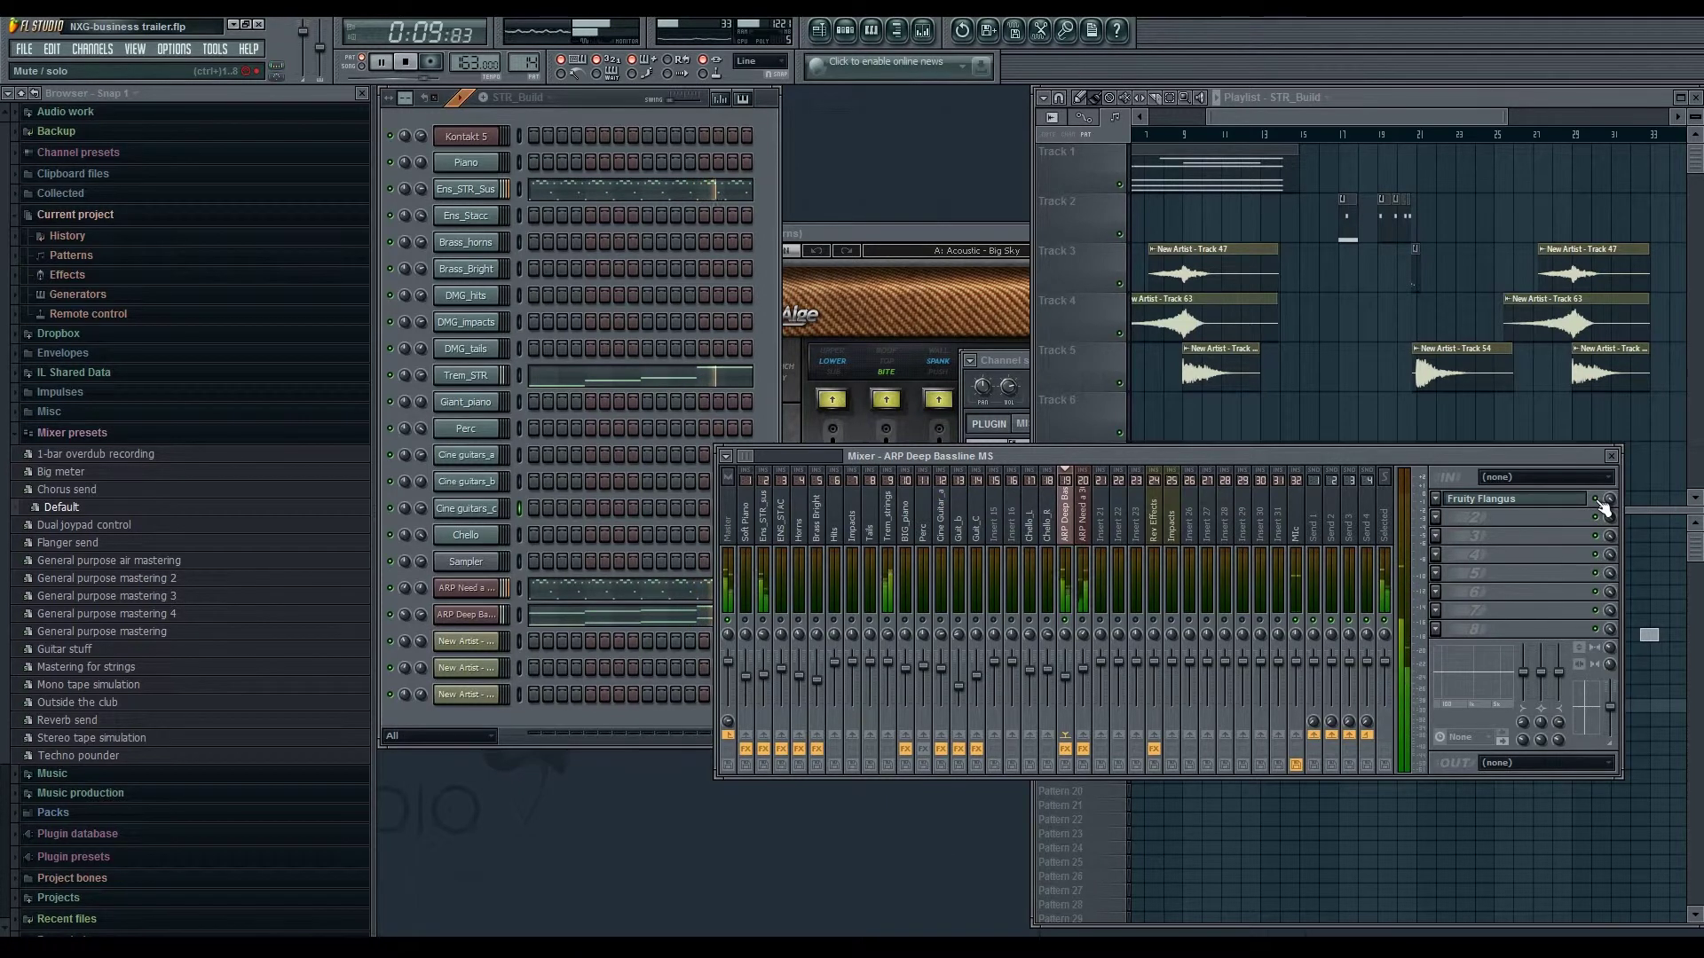
key(space)
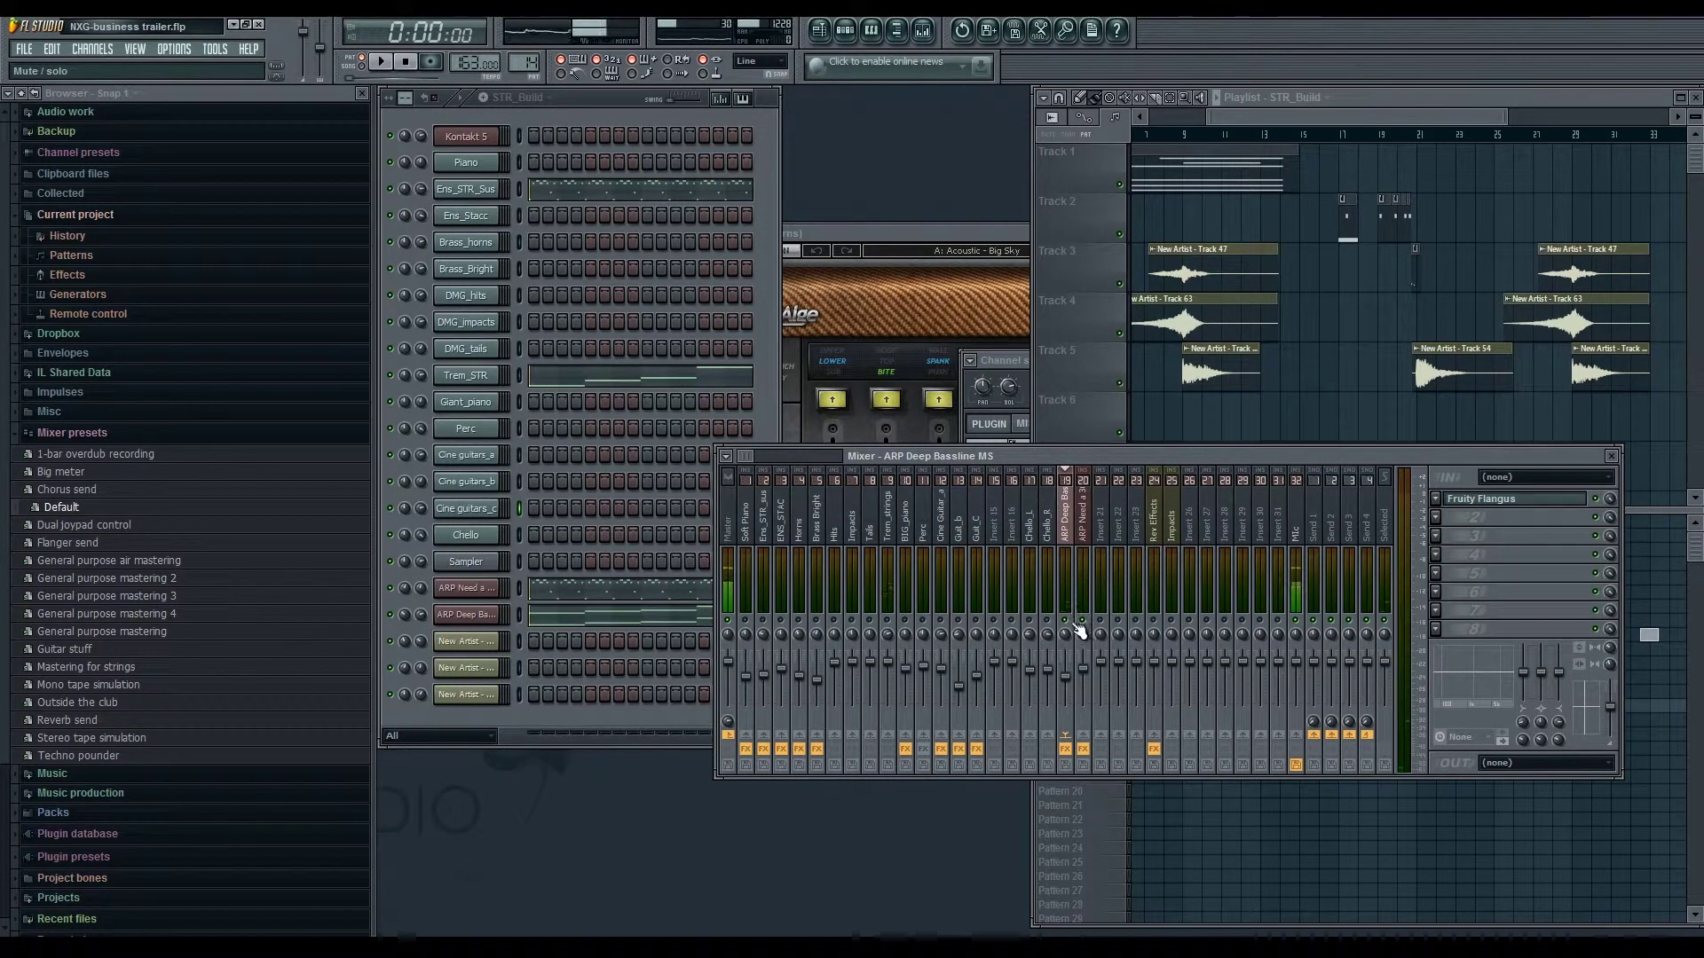
- Replay on the ARP Need a 303? MS track, then stop and select the Mic track
key(space)
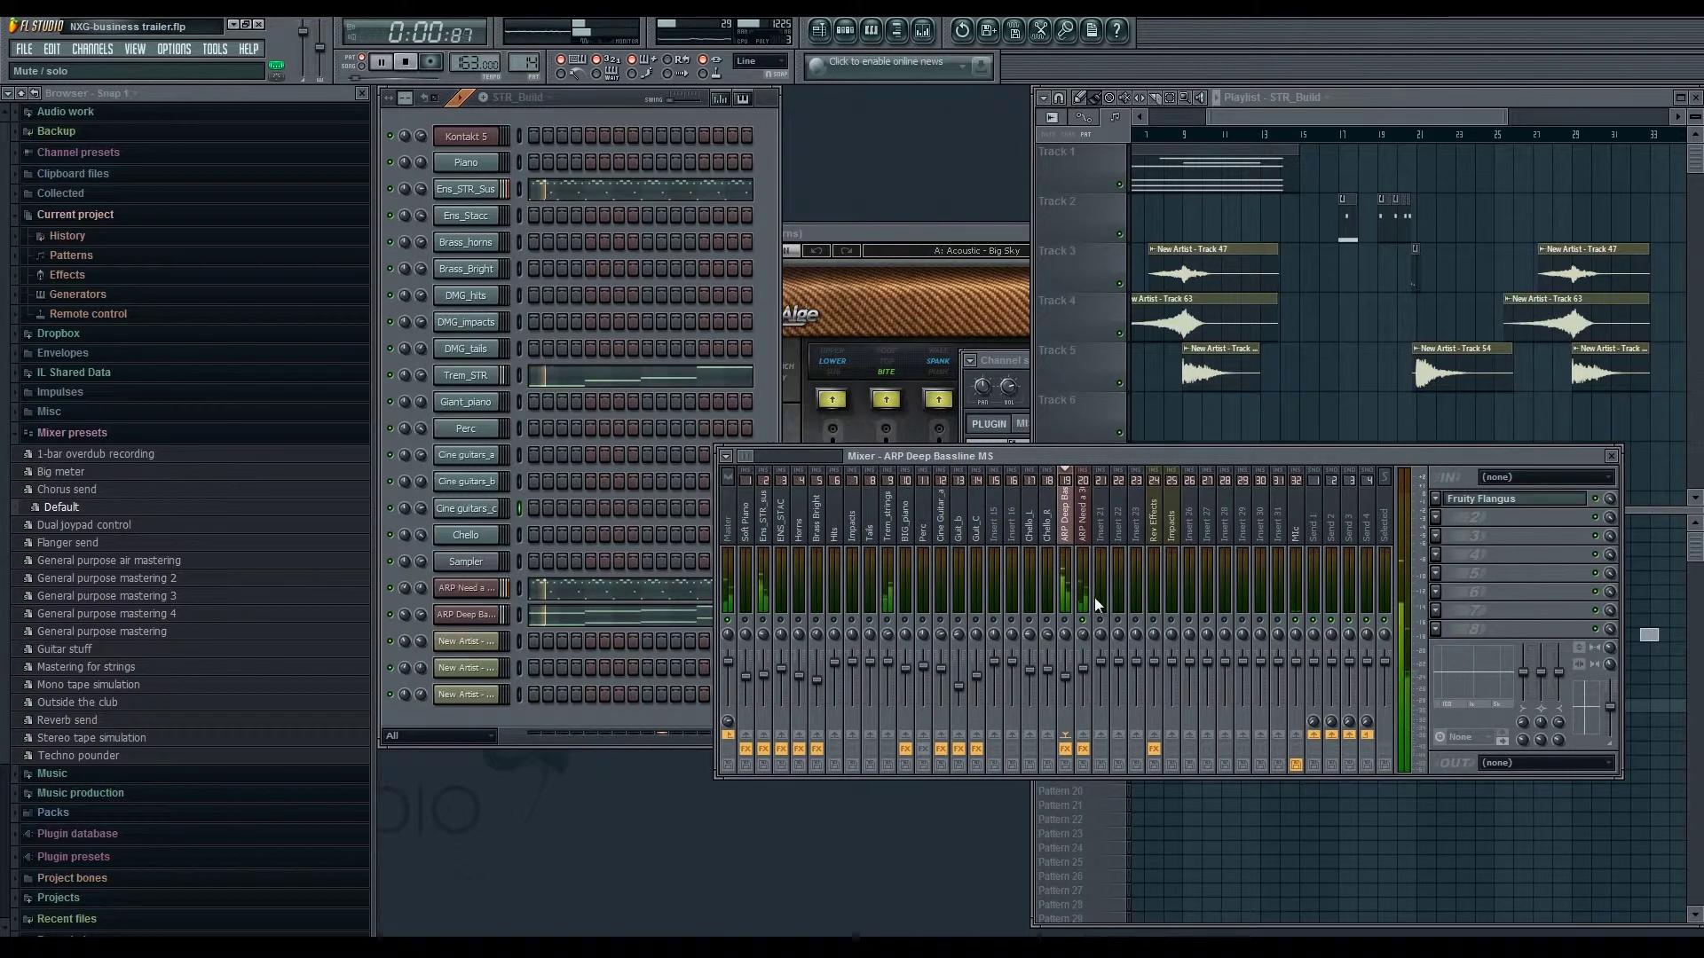
click(1086, 570)
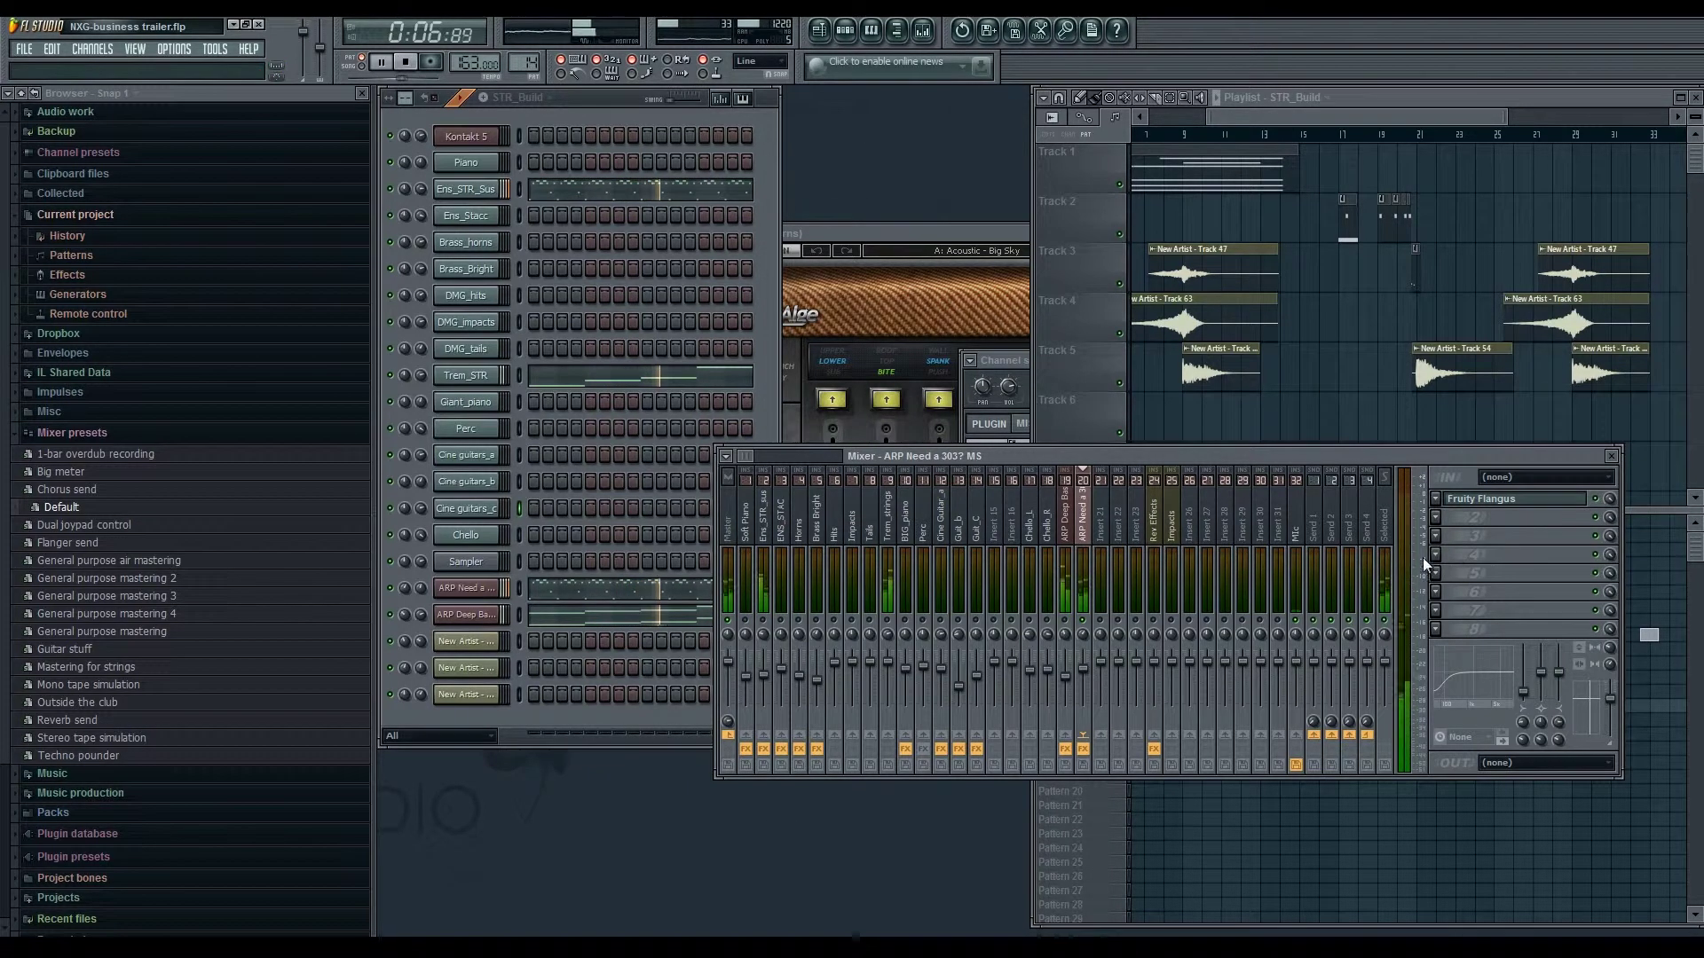
key(space)
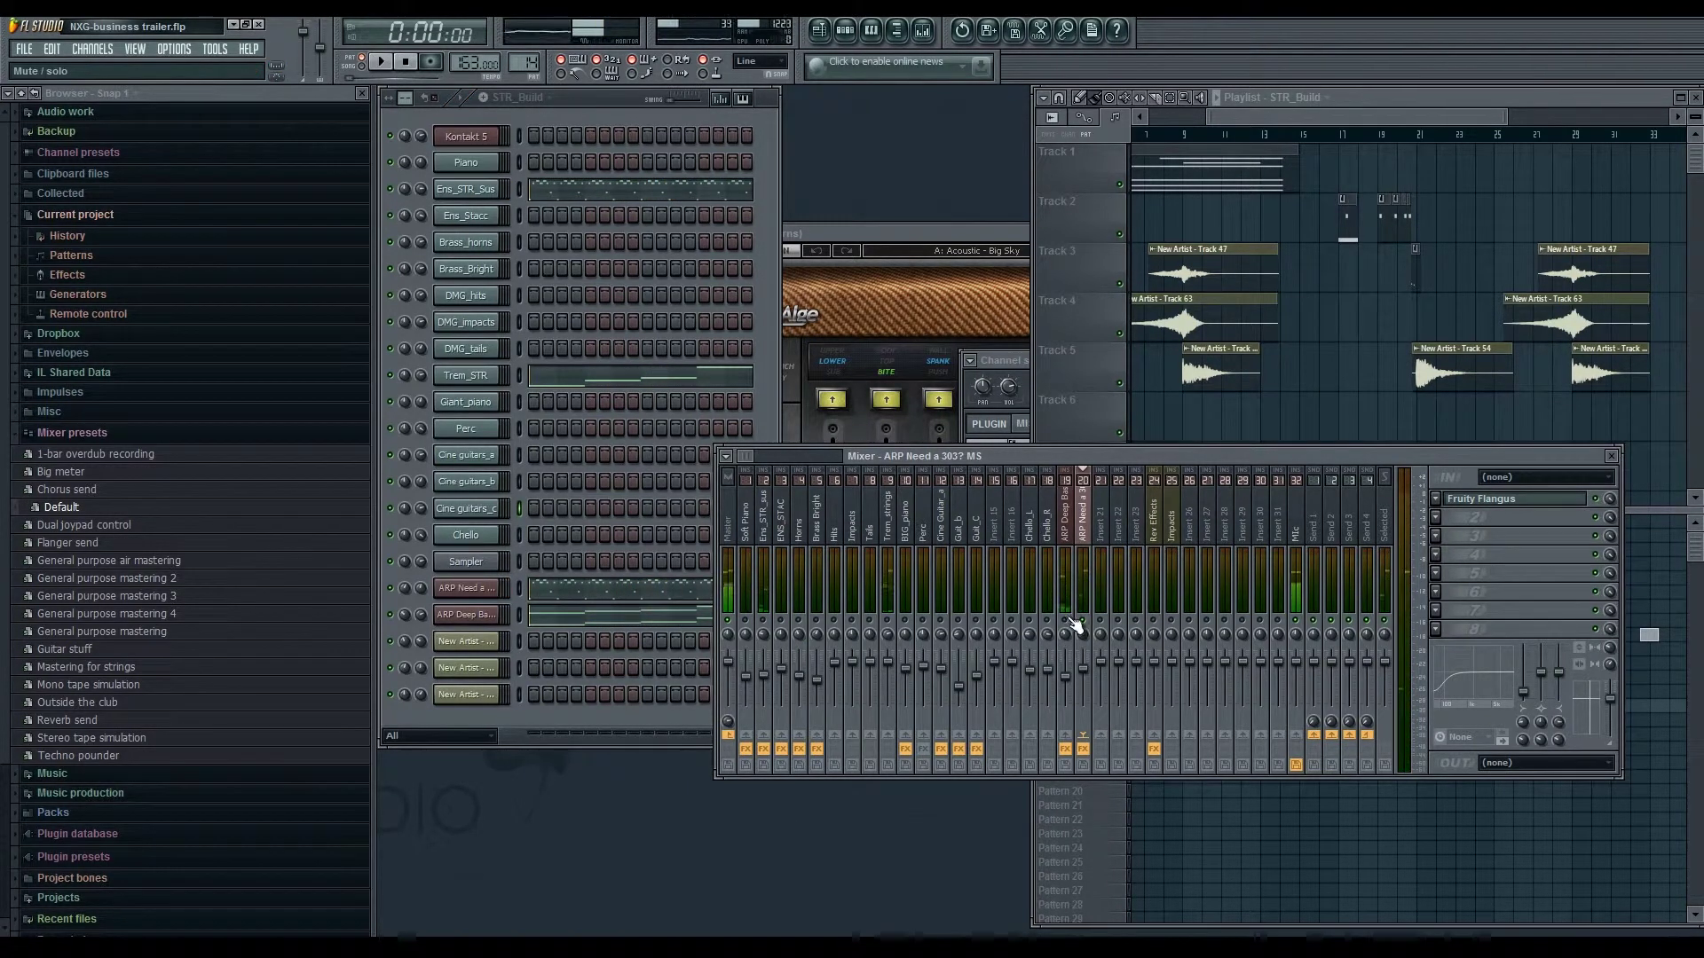
click(1303, 526)
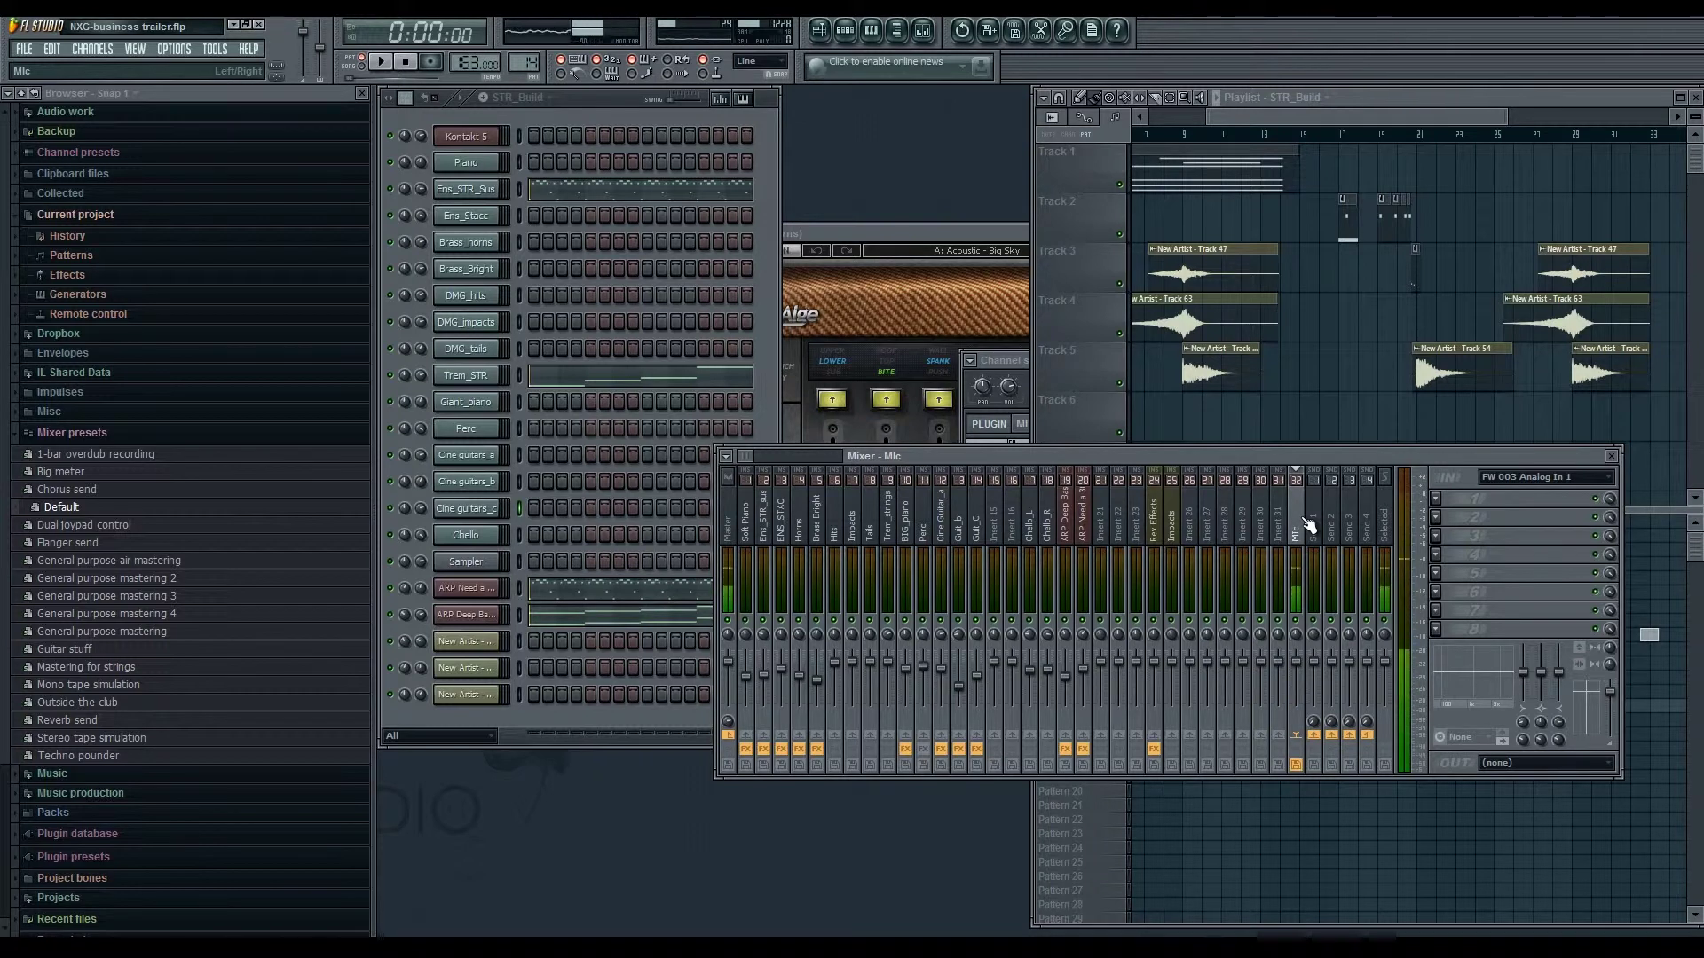
- Close the mixer and the CLA Guitars plugin, then start the full arrangement from bar 1
click(1610, 456)
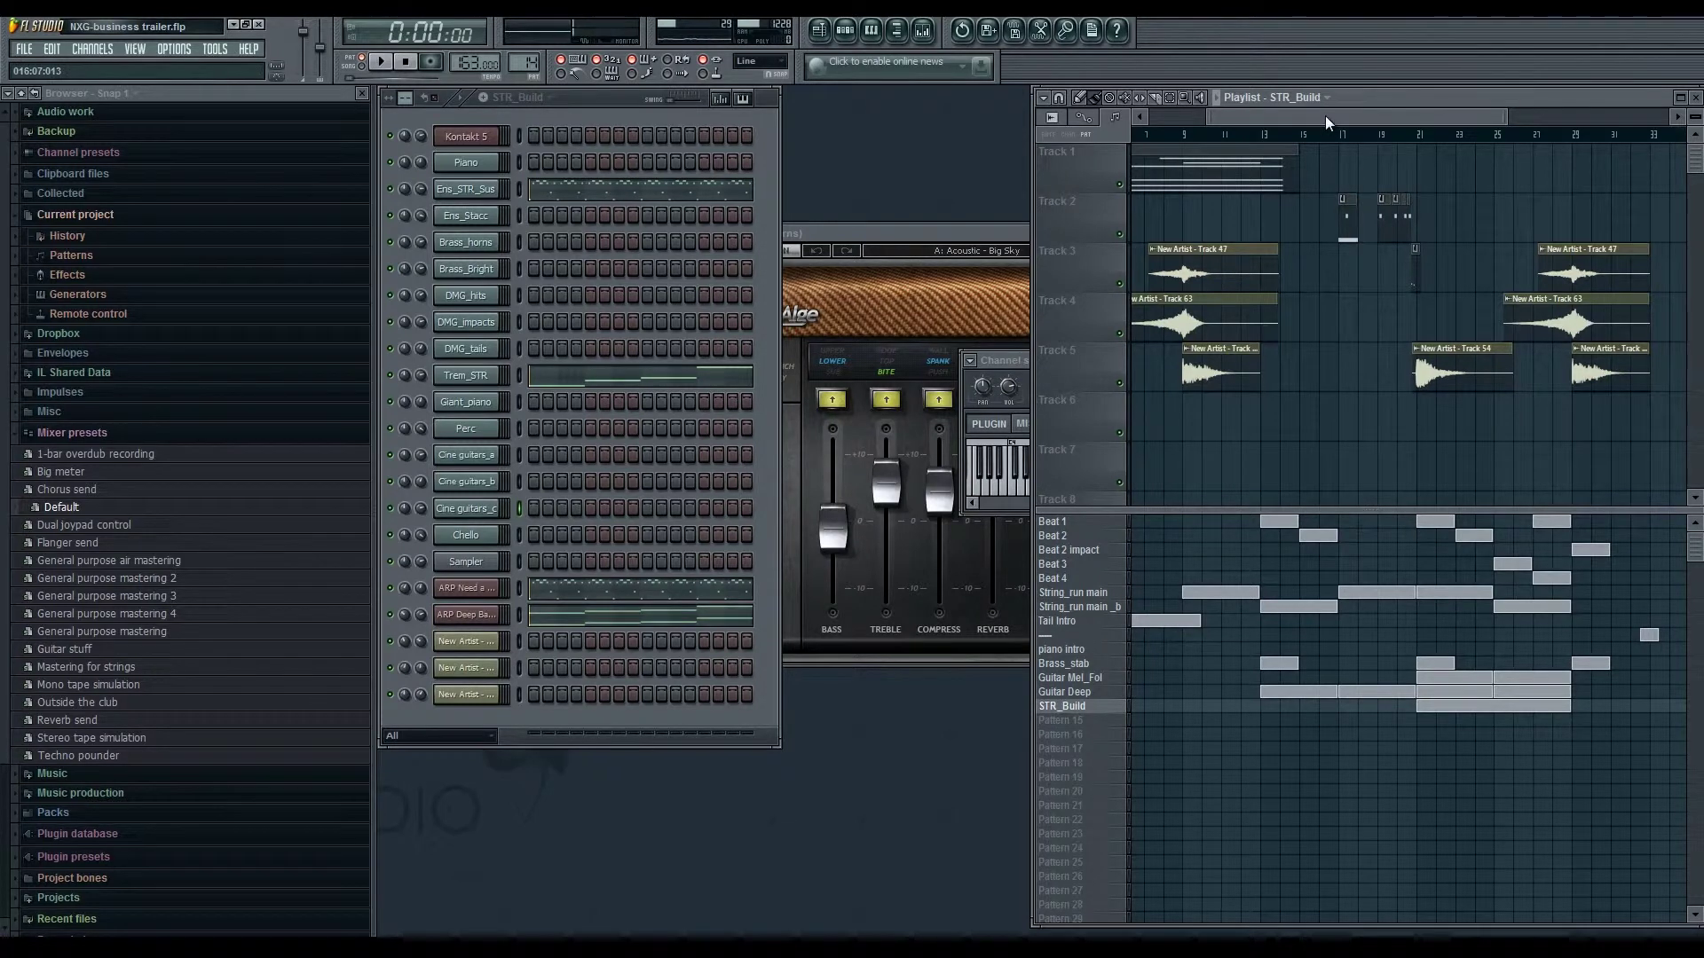
drag(1324, 115, 1265, 124)
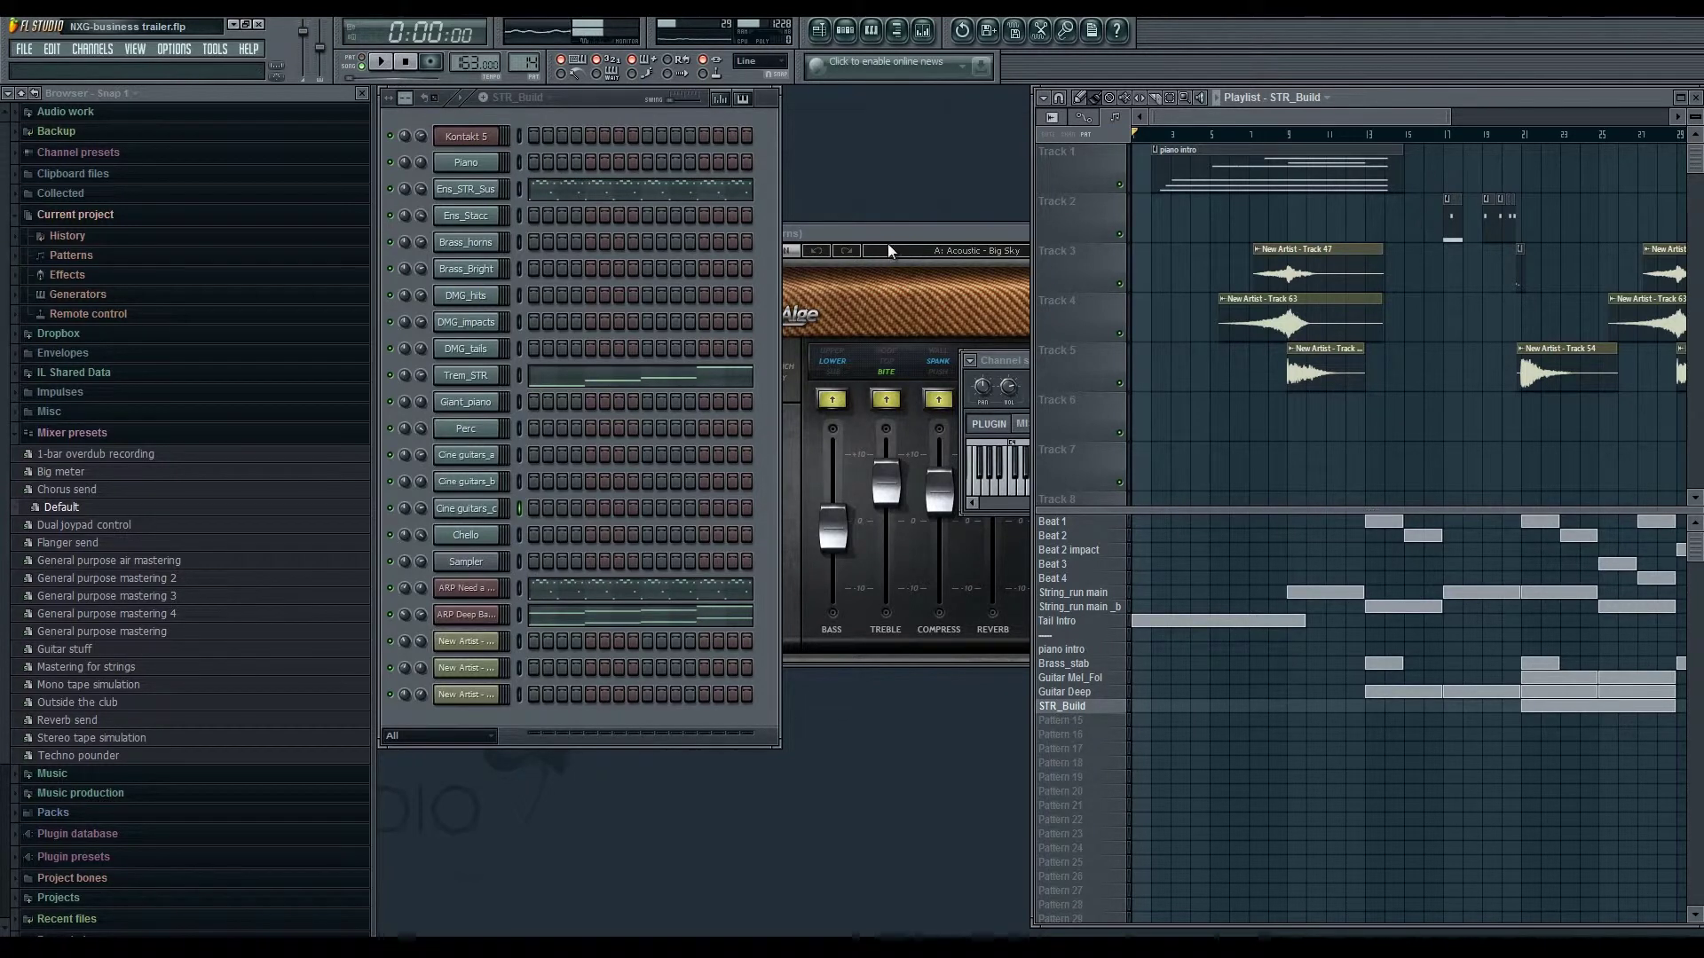
click(976, 242)
click(1287, 234)
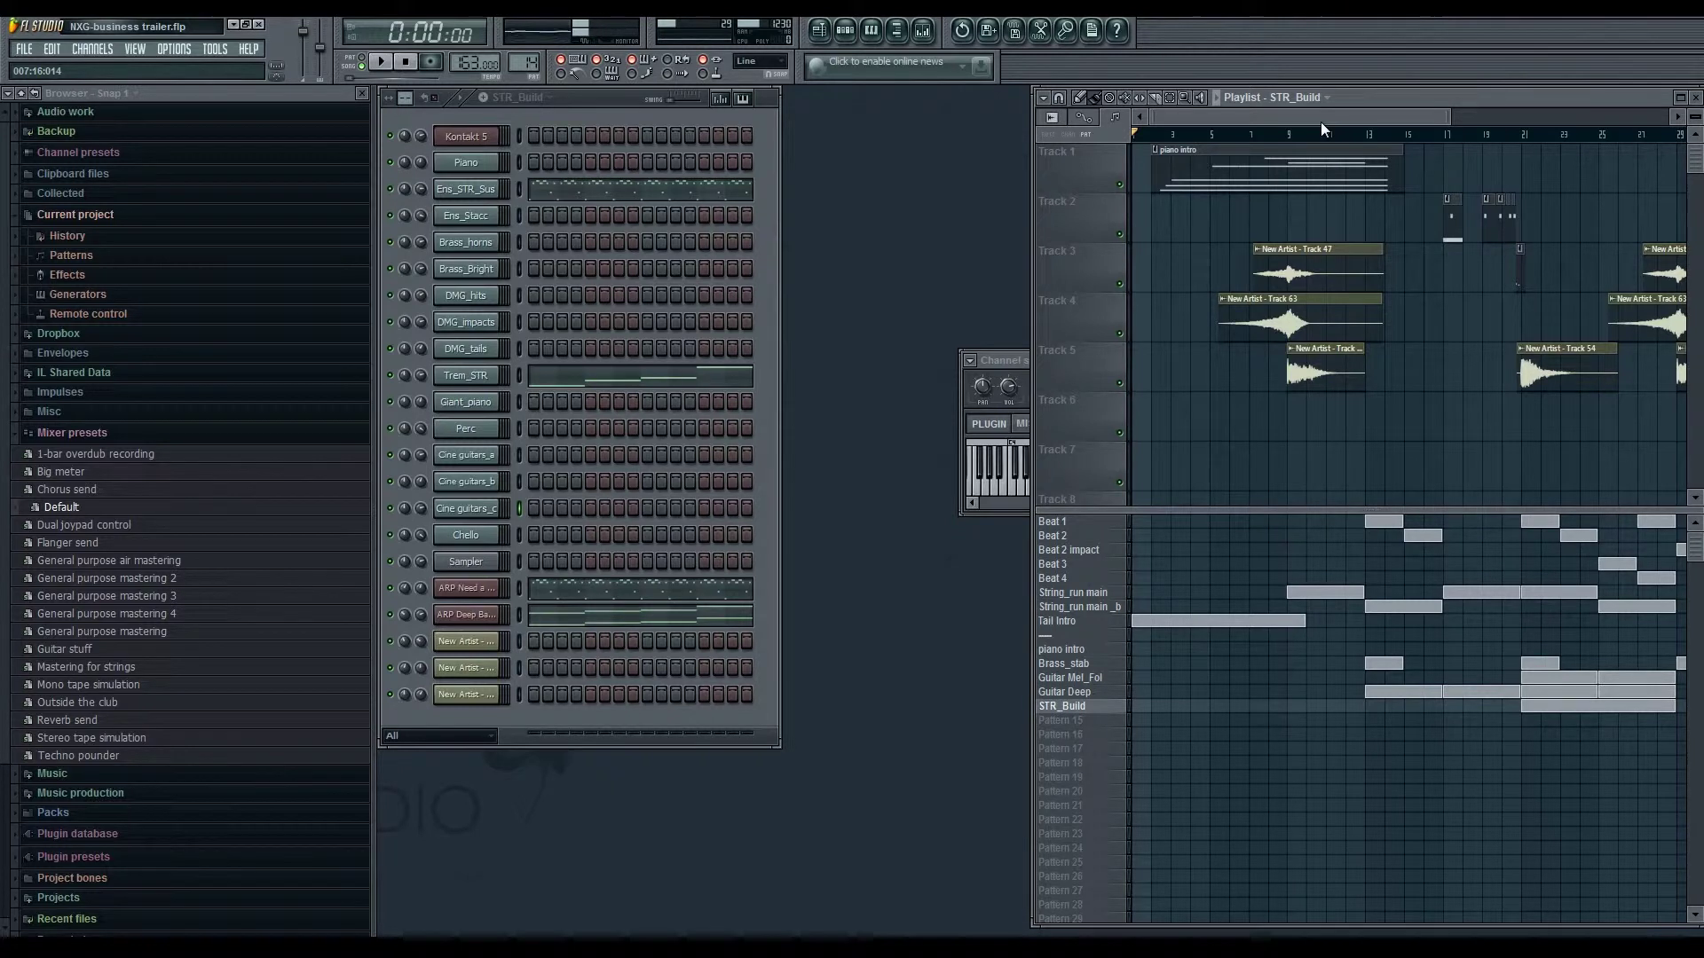
key(space)
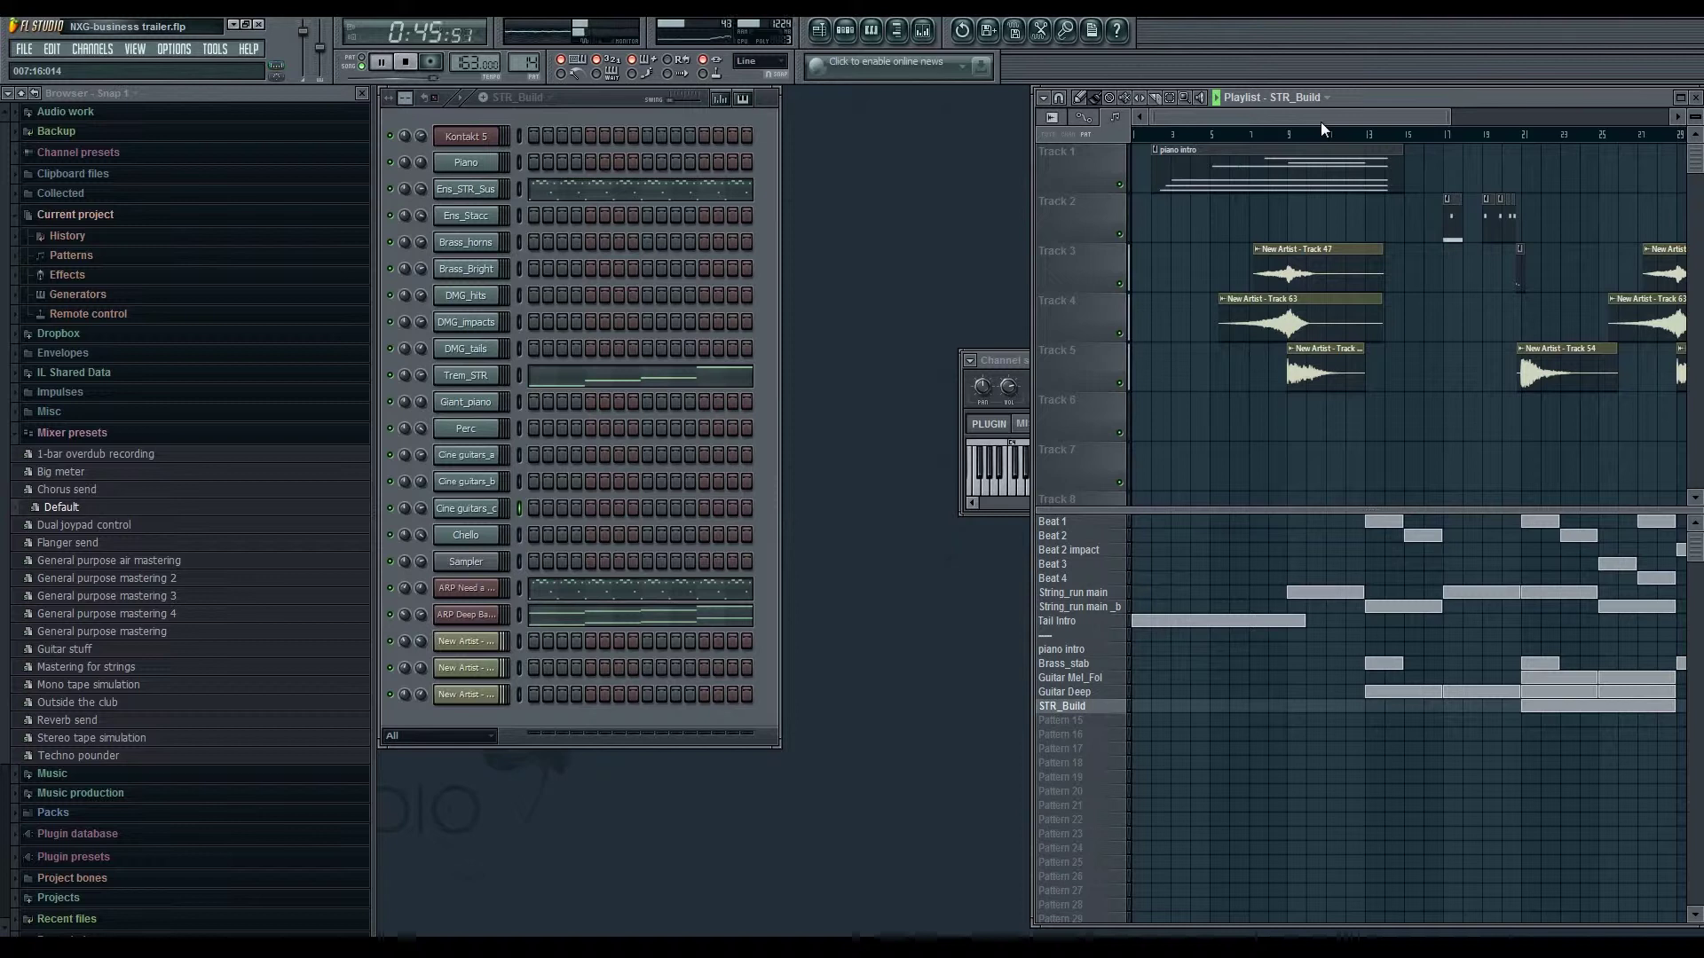
- Stop the arrangement playback, returning the song position to 0:00:00
key(space)
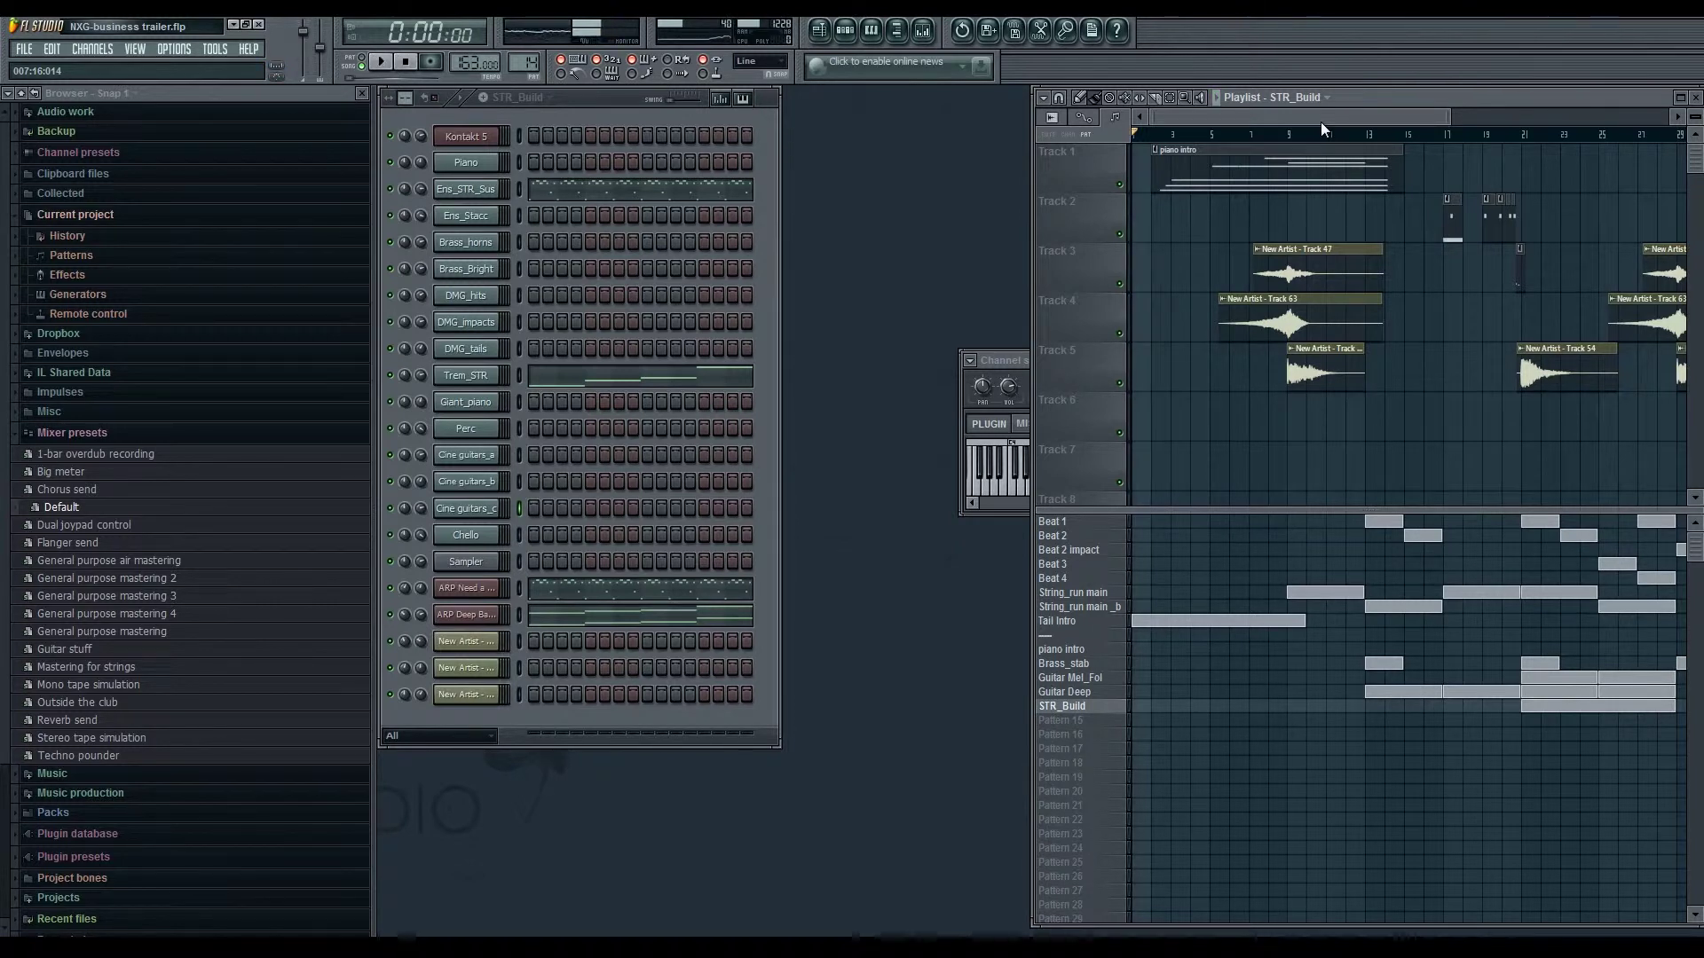